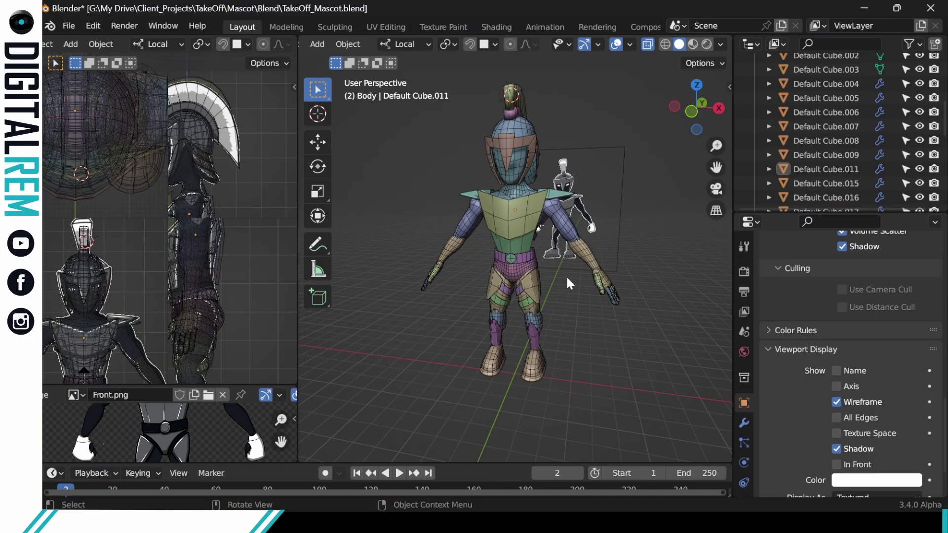
- Examine the mascot model's helmet, face and body armour from the front and both sides
{"action": "middle_click_drag", "start_coordinate": [568, 273], "coordinate": [548, 266]}
{"action": "scroll", "coordinate": [472, 238], "scroll_direction": "up", "scroll_amount": 5}
{"action": "middle_click_drag", "start_coordinate": [599, 190], "coordinate": [600, 193]}
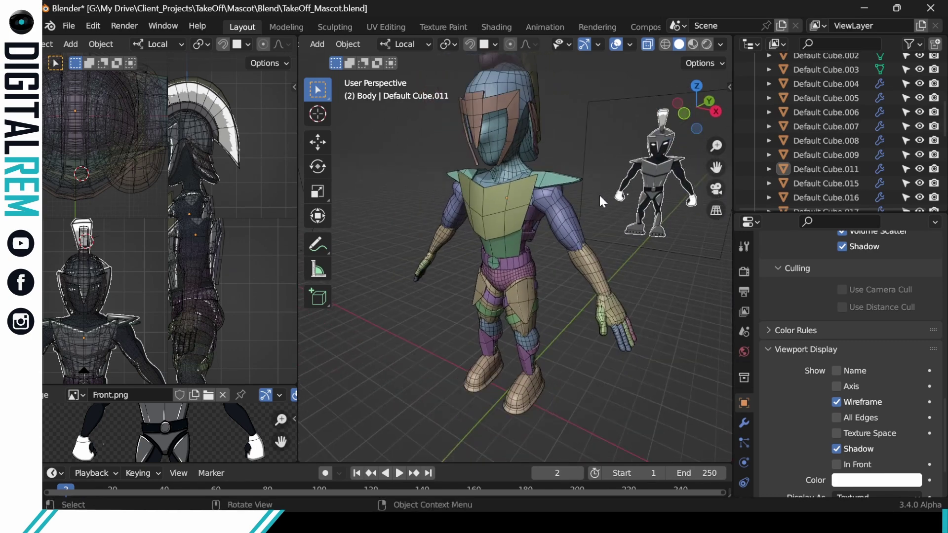
{"action": "middle_click_drag", "start_coordinate": [555, 254], "coordinate": [637, 324]}
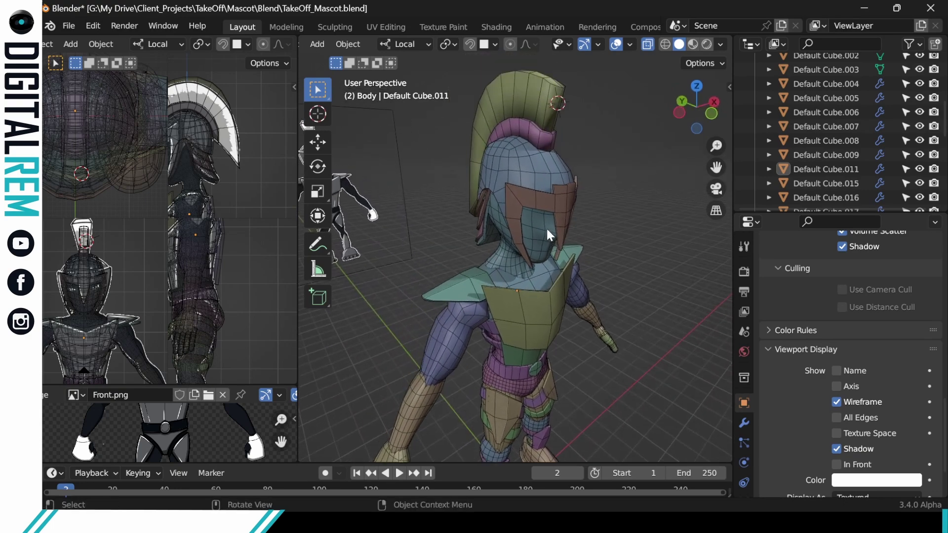
{"action": "middle_click_drag", "start_coordinate": [533, 199], "coordinate": [531, 244]}
{"action": "middle_click_drag", "start_coordinate": [518, 295], "coordinate": [504, 263]}
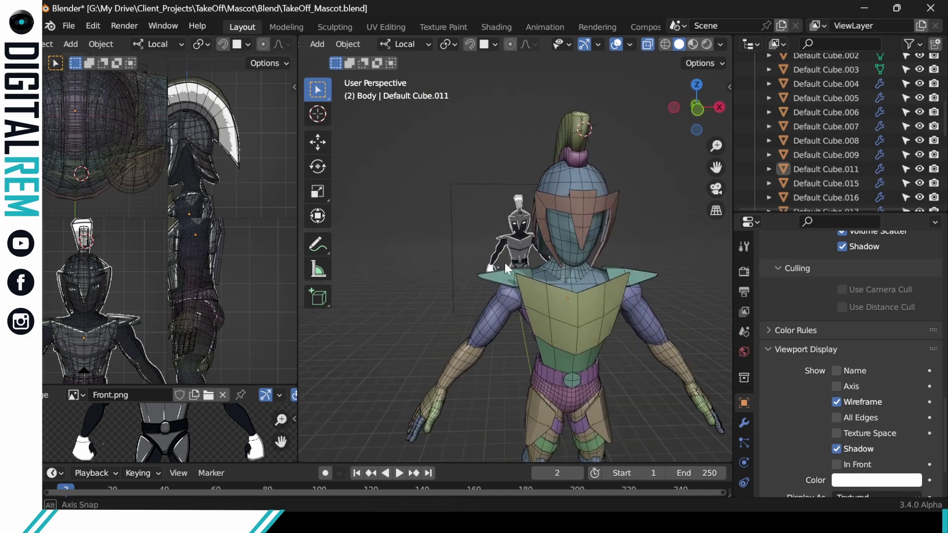
{"action": "middle_click_drag", "start_coordinate": [562, 164], "coordinate": [503, 277]}
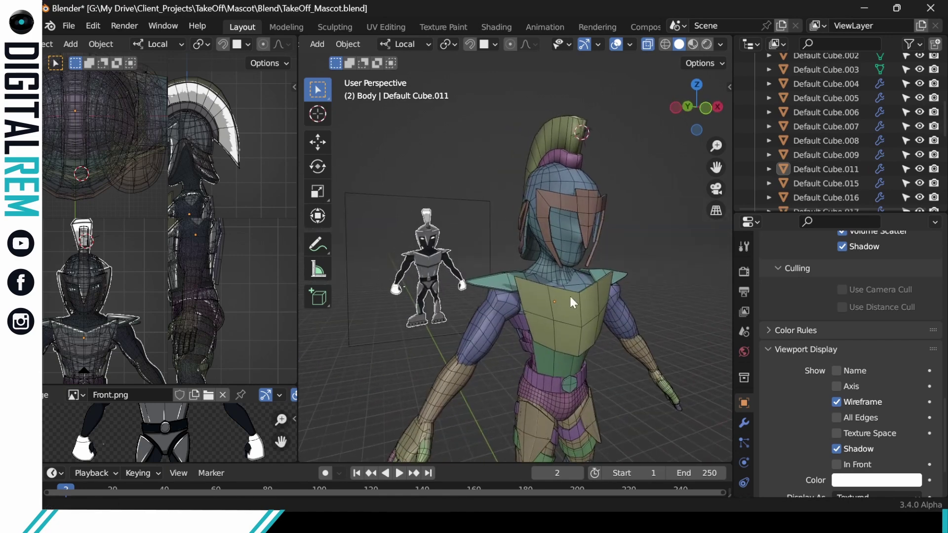
{"action": "middle_click_drag", "start_coordinate": [570, 295], "coordinate": [516, 321], "text": "shift"}
{"action": "middle_click_drag", "start_coordinate": [475, 283], "coordinate": [456, 323]}
- Join the visor, helmet shell, rear flaps, crest band and crest into one object
{"action": "left_click", "coordinate": [440, 239]}
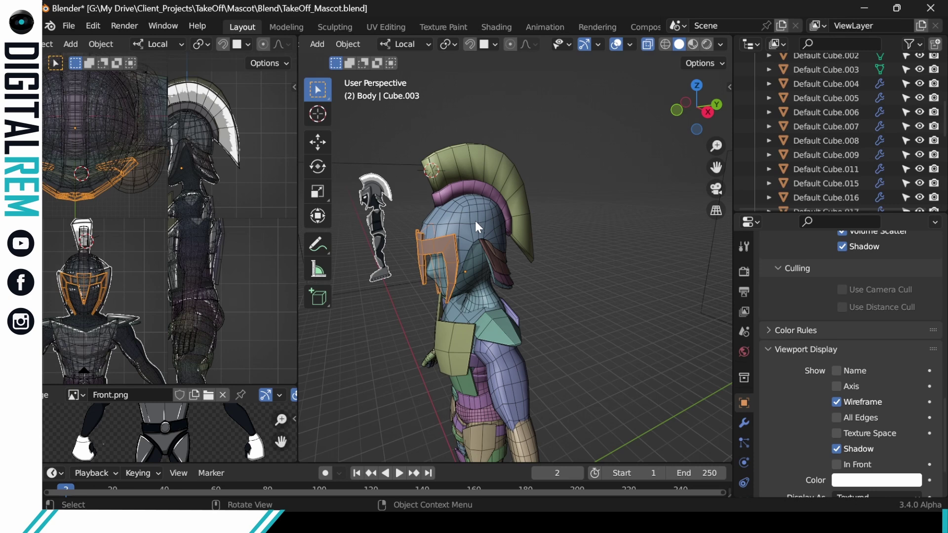
{"action": "left_click", "coordinate": [70, 25]}
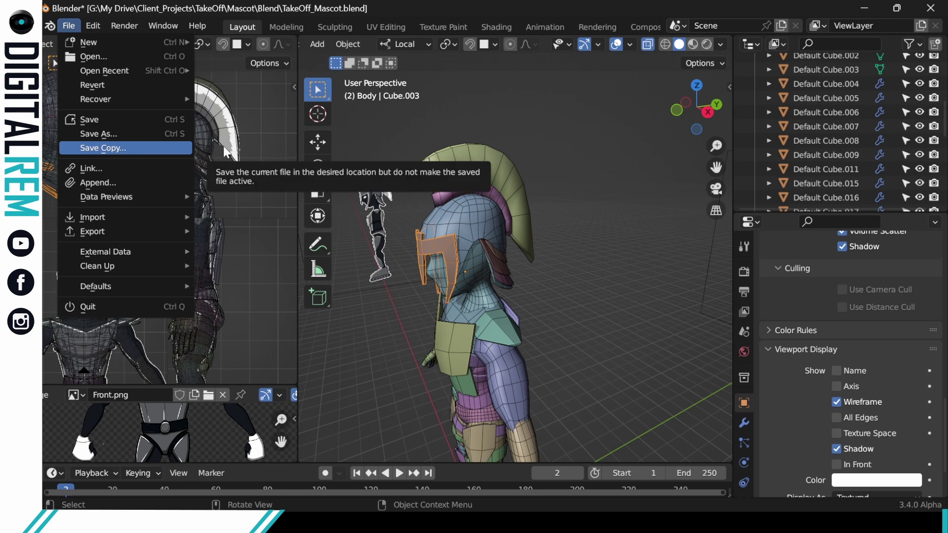
{"action": "middle_click_drag", "start_coordinate": [600, 214], "coordinate": [557, 182]}
{"action": "middle_click_drag", "start_coordinate": [570, 220], "coordinate": [544, 246]}
{"action": "left_click", "coordinate": [516, 230], "text": "shift"}
{"action": "left_click", "coordinate": [524, 256], "text": "shift"}
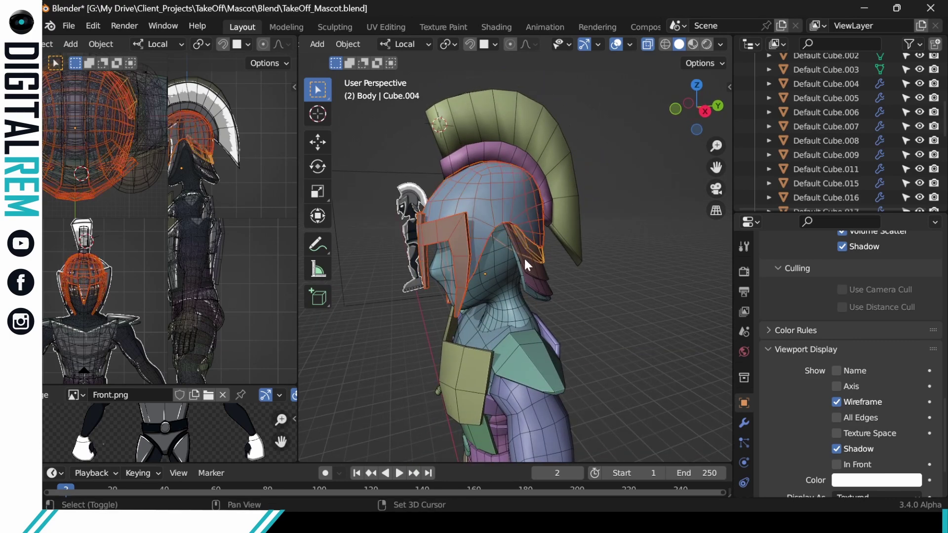
{"action": "left_click", "coordinate": [520, 271], "text": "shift"}
{"action": "left_click", "coordinate": [527, 283], "text": "shift"}
{"action": "left_click", "coordinate": [532, 288], "text": "shift"}
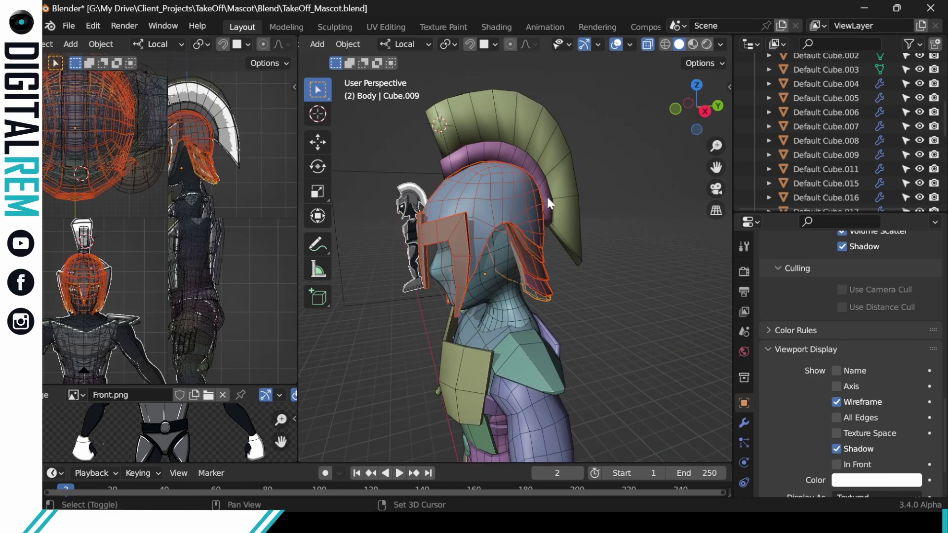
{"action": "middle_click_drag", "start_coordinate": [574, 182], "coordinate": [586, 254]}
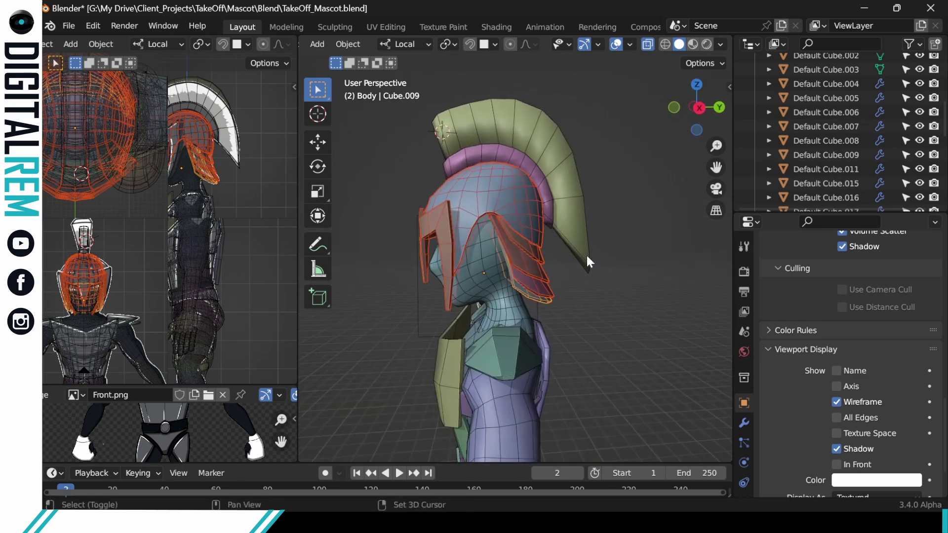
{"action": "left_click", "coordinate": [540, 177], "text": "shift"}
{"action": "left_click", "coordinate": [553, 168], "text": "shift"}
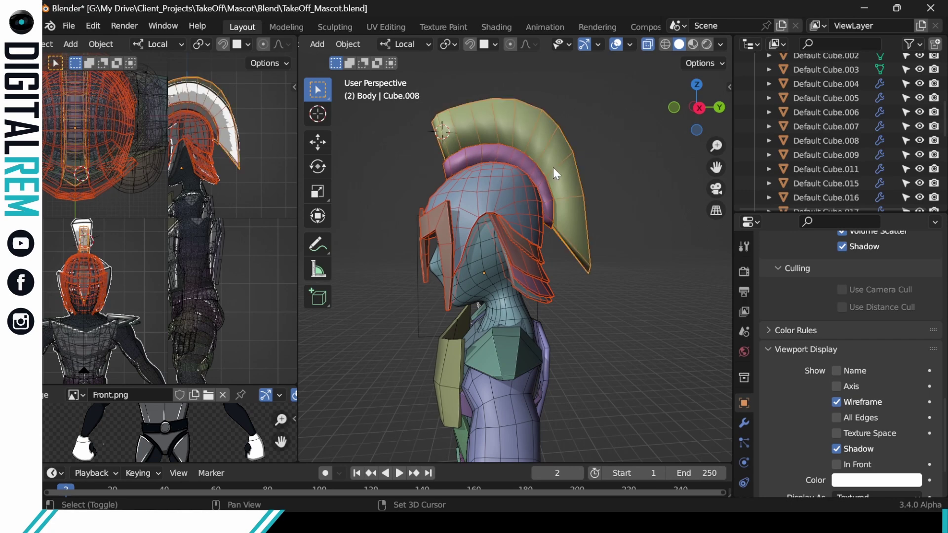
{"action": "middle_click_drag", "start_coordinate": [553, 168], "coordinate": [746, 224]}
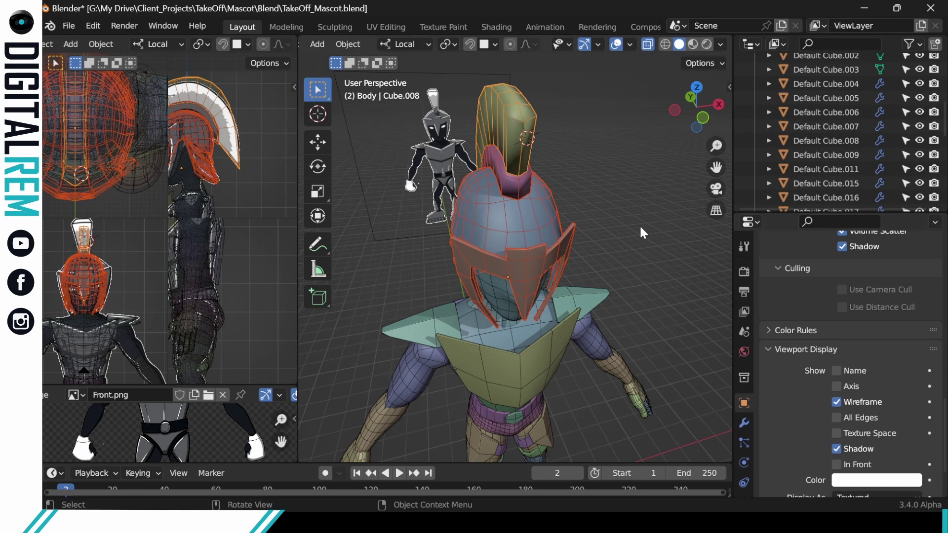
{"action": "middle_click_drag", "start_coordinate": [640, 228], "coordinate": [668, 203]}
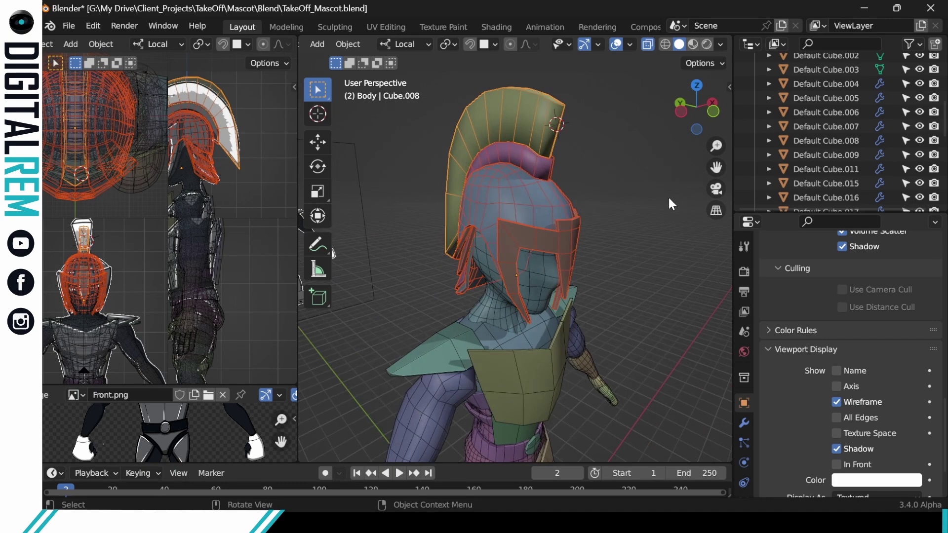
{"action": "key", "text": "ctrl+j"}
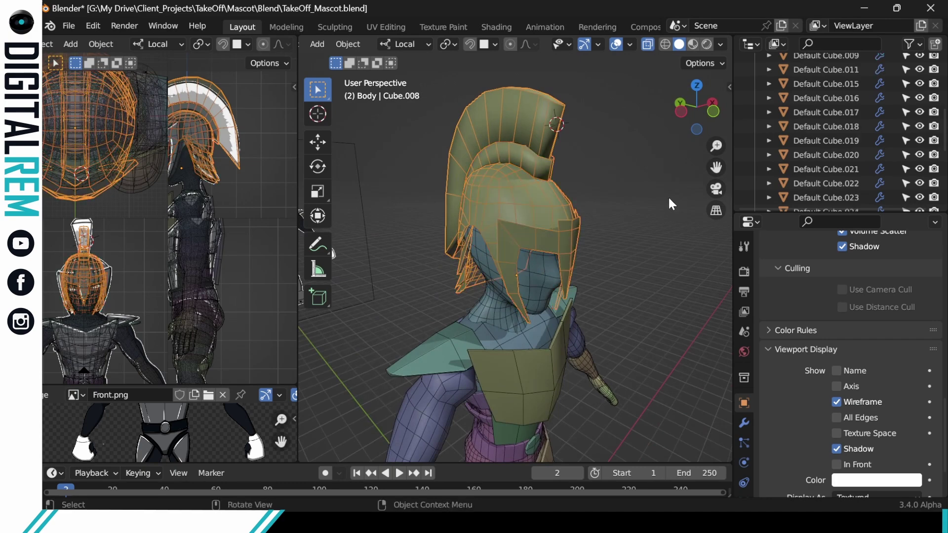
- Try moving the joined helmet up off the head, undo the move and clear the selection
{"action": "middle_click_drag", "start_coordinate": [658, 226], "coordinate": [415, 211]}
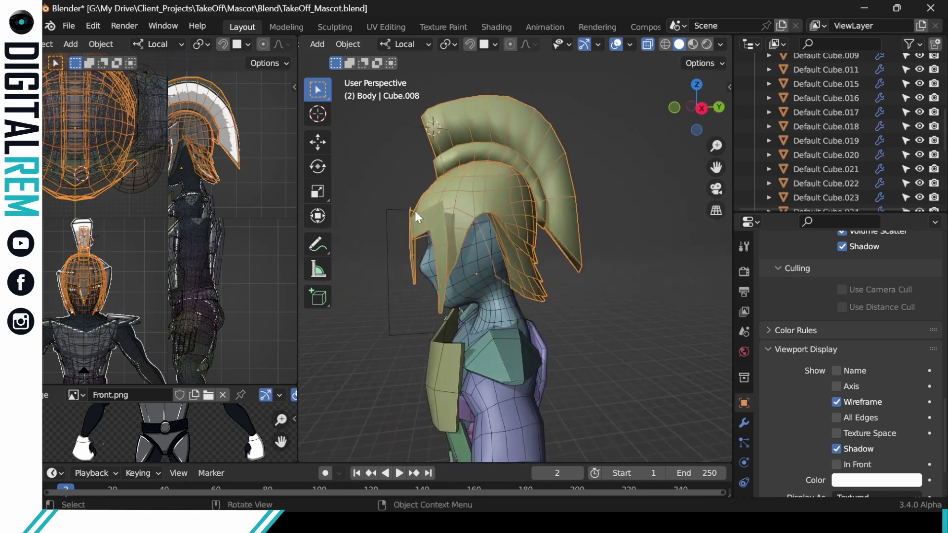
{"action": "middle_click_drag", "start_coordinate": [603, 292], "coordinate": [536, 262]}
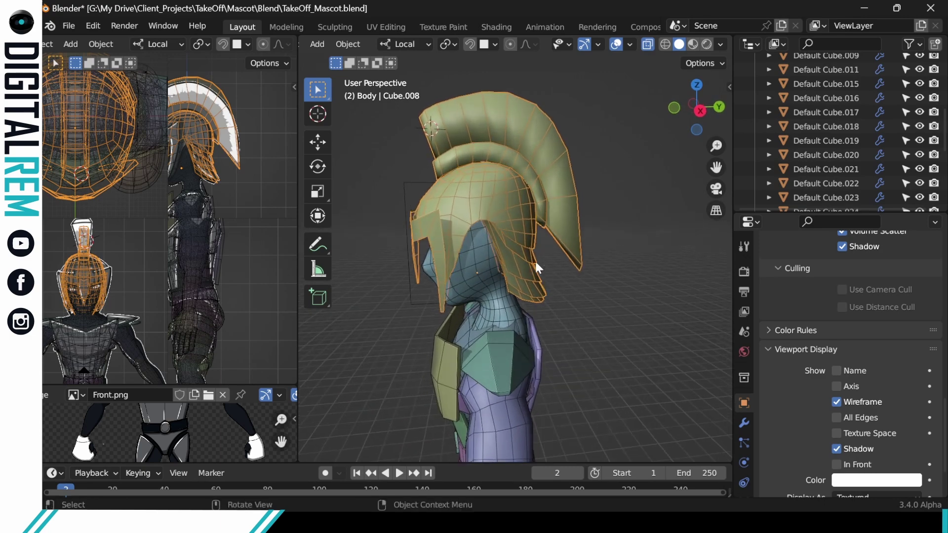
{"action": "key", "text": "g"}
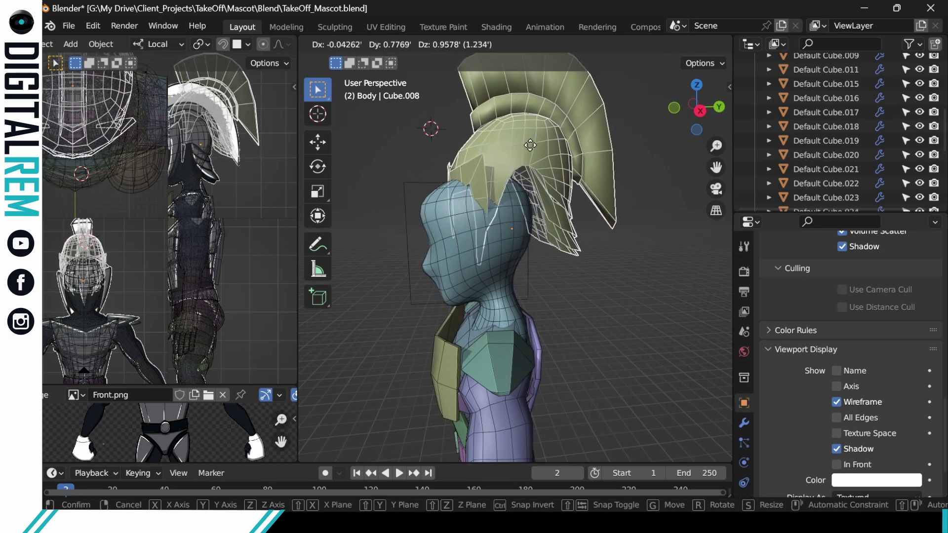
{"action": "left_click", "coordinate": [530, 145]}
{"action": "key", "text": "ctrl+z"}
{"action": "left_click", "coordinate": [585, 292]}
{"action": "mouse_move", "coordinate": [585, 292]}
{"action": "middle_mouse_down"}
{"action": "mouse_move", "coordinate": [618, 301]}
{"action": "mouse_move", "coordinate": [580, 293]}
{"action": "mouse_move", "coordinate": [605, 241]}
{"action": "mouse_move", "coordinate": [602, 292]}
{"action": "middle_mouse_up"}
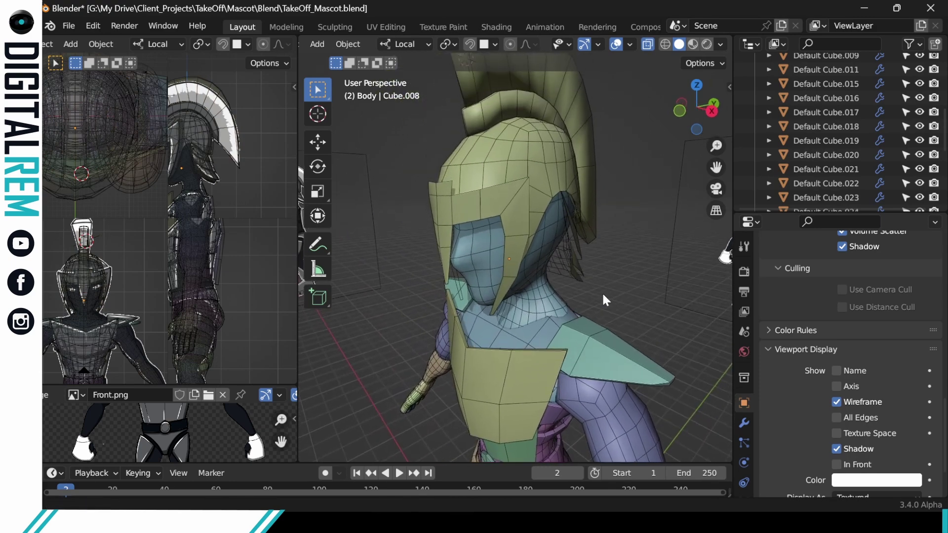
- Undo the joining of the helmet pieces and deselect them all
{"action": "left_click", "coordinate": [567, 191]}
{"action": "key", "text": "ctrl+z"}
{"action": "key", "text": "ctrl+z"}
{"action": "key", "text": "ctrl+z"}
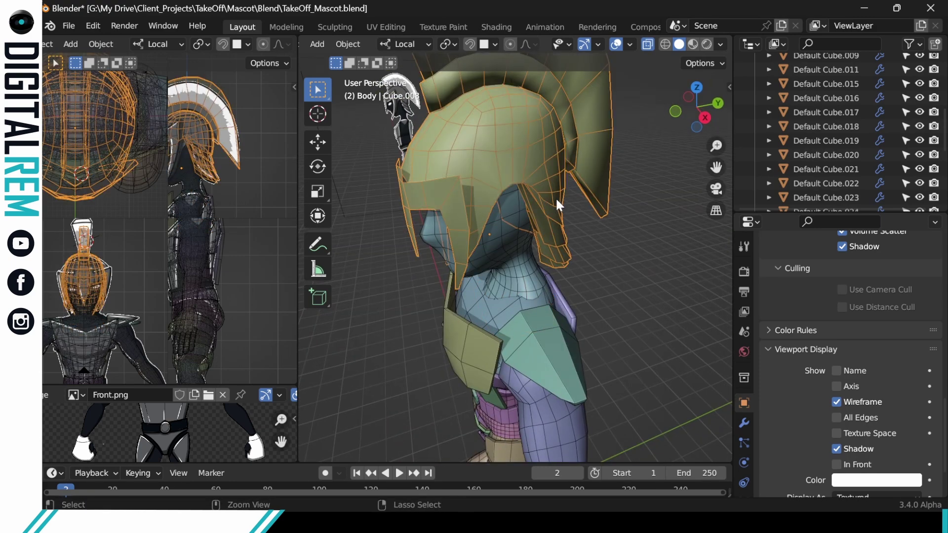
{"action": "left_click", "coordinate": [594, 228]}
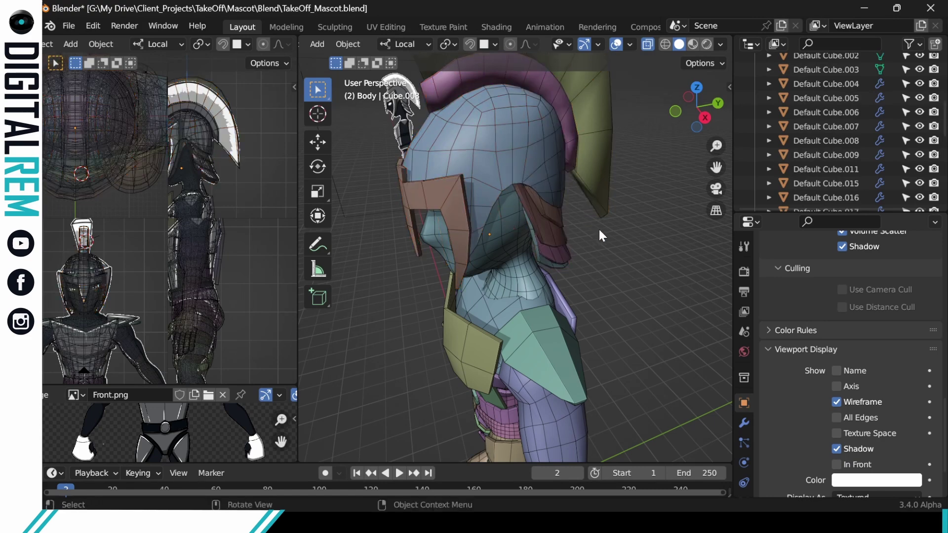
- Apply all modifiers on the helmet's visor and on its main shell
{"action": "middle_click_drag", "start_coordinate": [598, 227], "coordinate": [553, 243]}
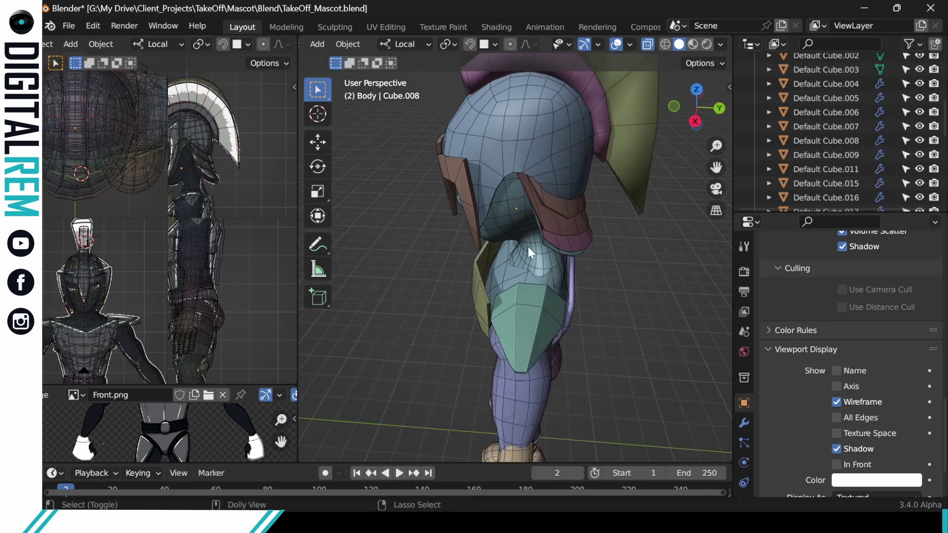
{"action": "left_click", "coordinate": [464, 188]}
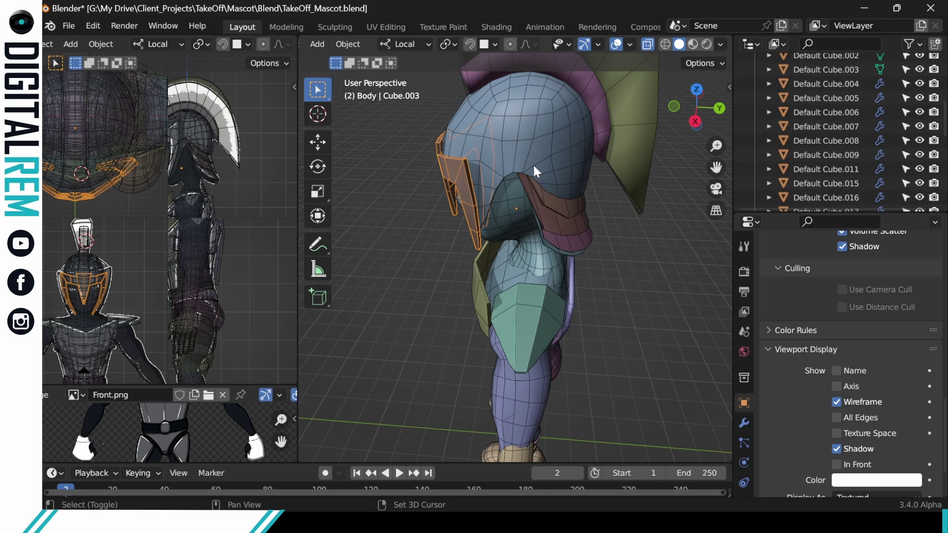
{"action": "middle_click_drag", "start_coordinate": [533, 164], "coordinate": [497, 241]}
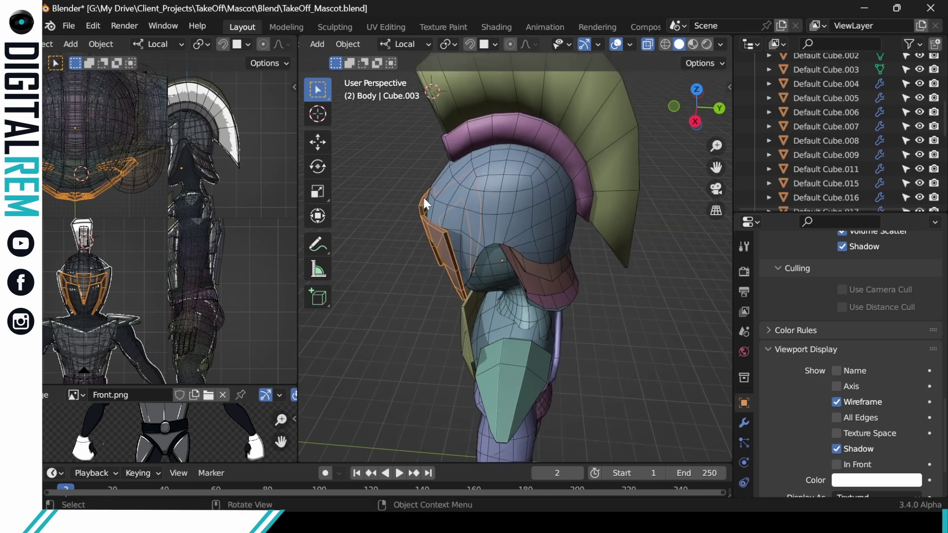
{"action": "middle_click_drag", "start_coordinate": [433, 211], "coordinate": [520, 184]}
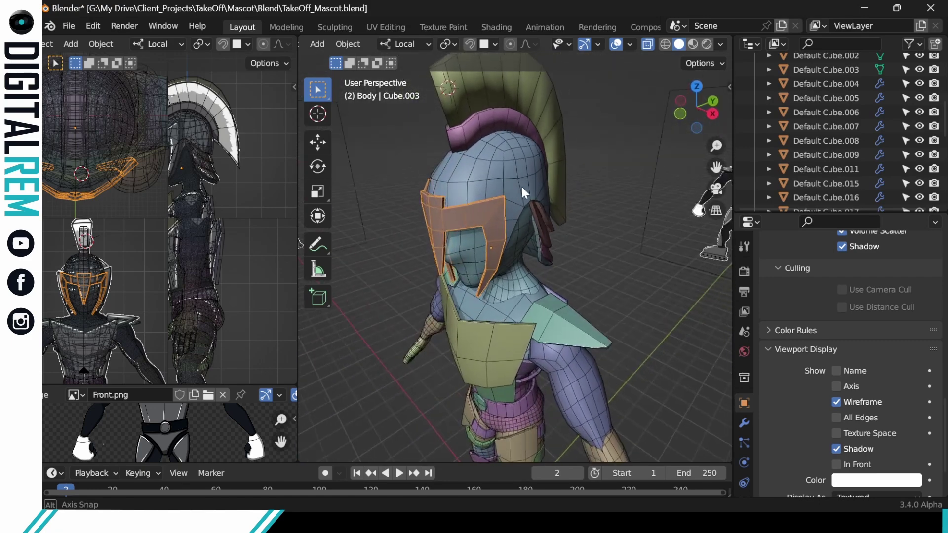
{"action": "middle_click_drag", "start_coordinate": [579, 247], "coordinate": [524, 241]}
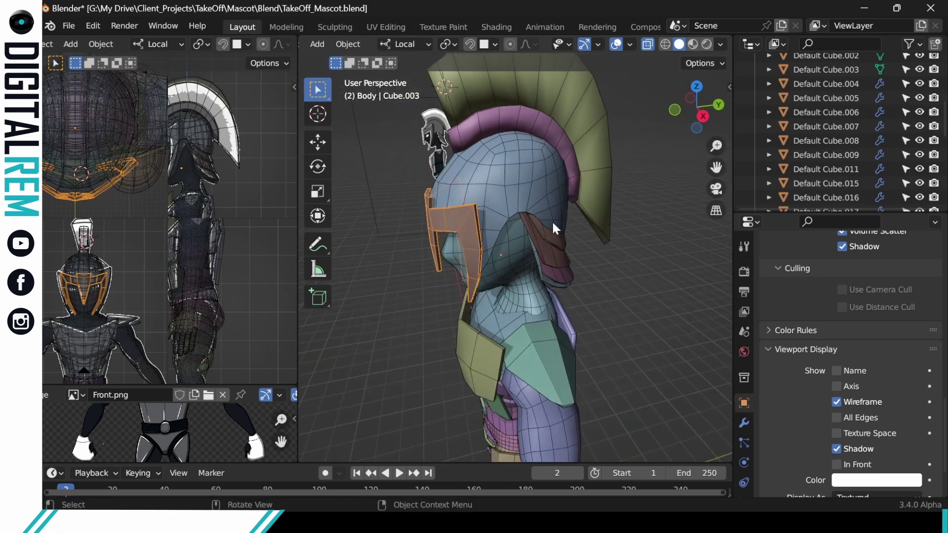
{"action": "left_click", "coordinate": [744, 424]}
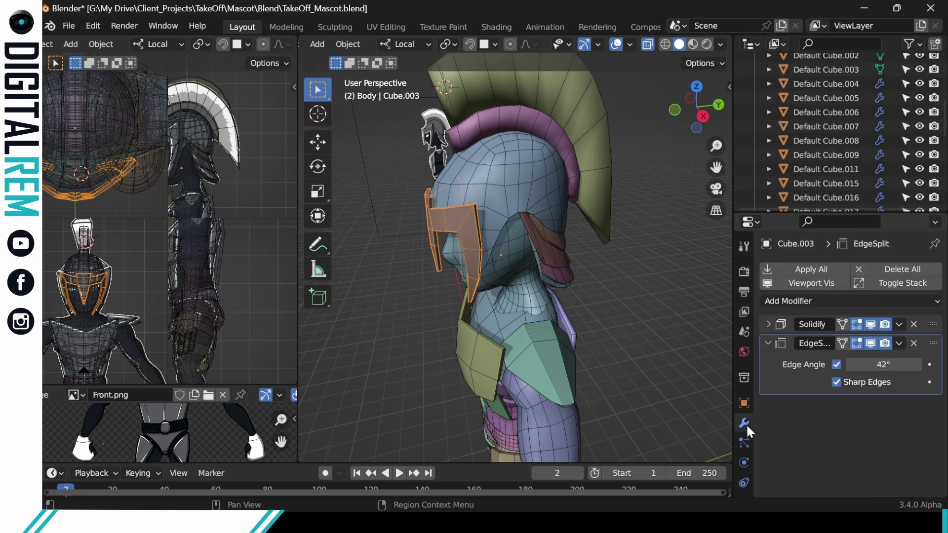
{"action": "left_click", "coordinate": [790, 271]}
{"action": "left_click", "coordinate": [538, 209]}
{"action": "left_click", "coordinate": [779, 267]}
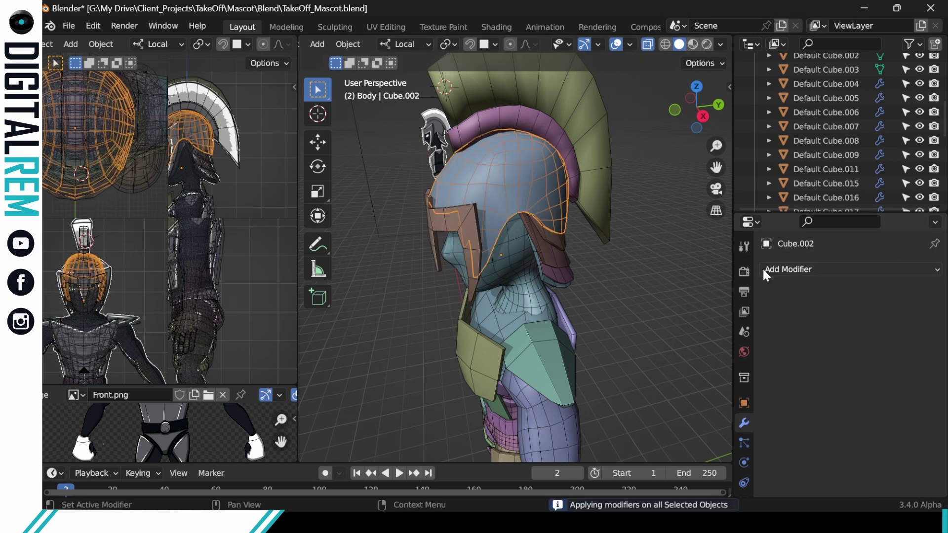
- Apply all modifiers on the helmet's rear flap and check the other flaps and crest for remaining modifiers
{"action": "left_click", "coordinate": [563, 242]}
{"action": "left_click", "coordinate": [770, 269]}
{"action": "left_click", "coordinate": [555, 275]}
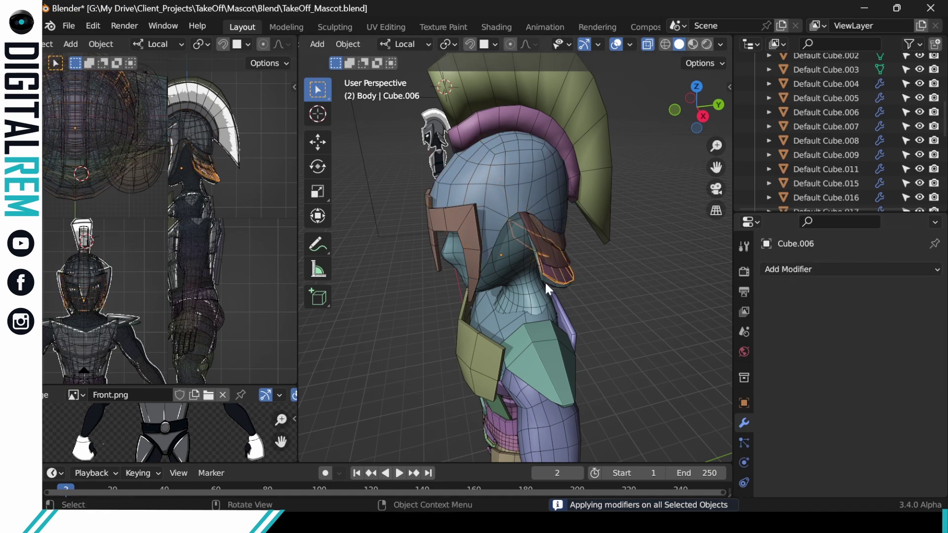
{"action": "left_click", "coordinate": [571, 184]}
{"action": "left_click", "coordinate": [596, 169]}
{"action": "mouse_move", "coordinate": [509, 190]}
{"action": "middle_mouse_down"}
{"action": "mouse_move", "coordinate": [519, 180]}
{"action": "mouse_move", "coordinate": [508, 191]}
{"action": "middle_mouse_up"}
- Move the visor, shell, rear flaps, crest band and crest into a new collection named Helmet
{"action": "left_click", "coordinate": [470, 220]}
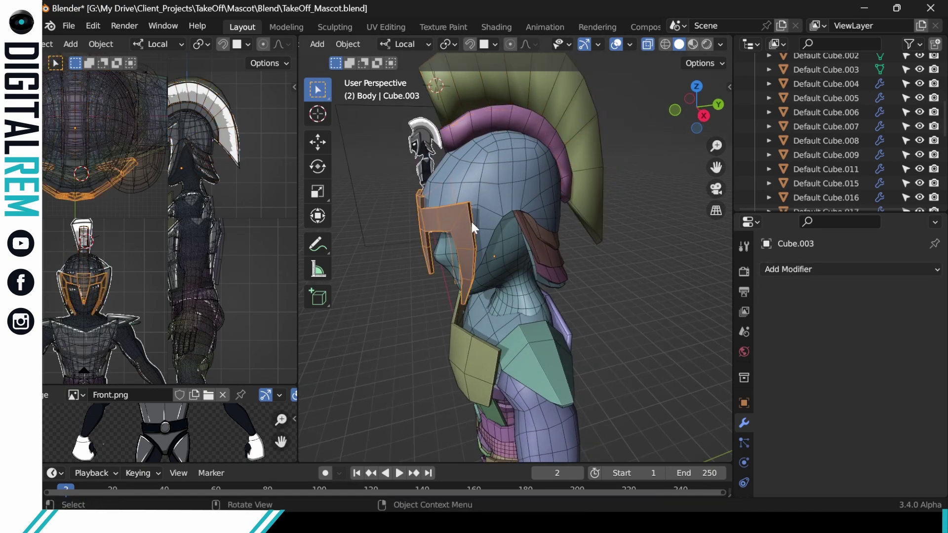
{"action": "left_click", "coordinate": [528, 219], "text": "shift"}
{"action": "left_click", "coordinate": [536, 230], "text": "shift"}
{"action": "left_click", "coordinate": [537, 255], "text": "shift"}
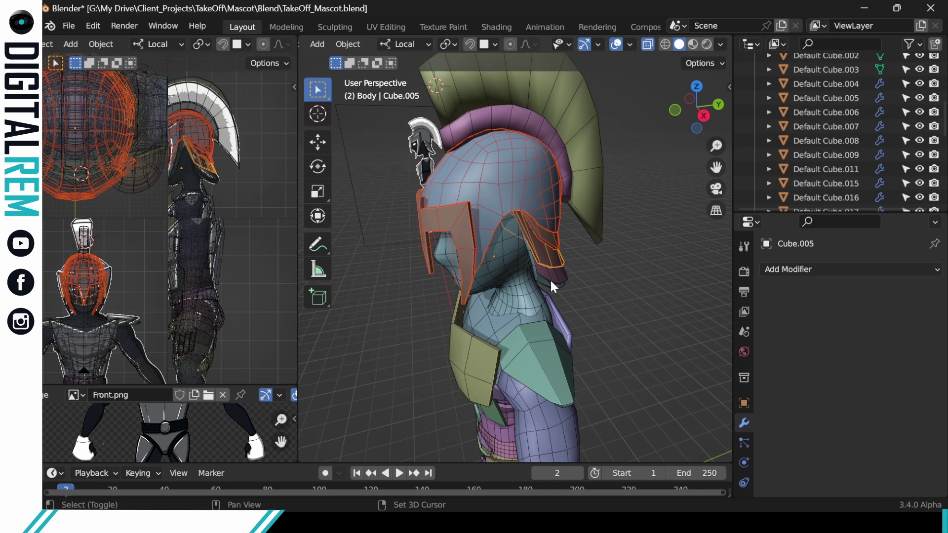
{"action": "left_click", "coordinate": [552, 279], "text": "shift"}
{"action": "left_click", "coordinate": [551, 283], "text": "shift"}
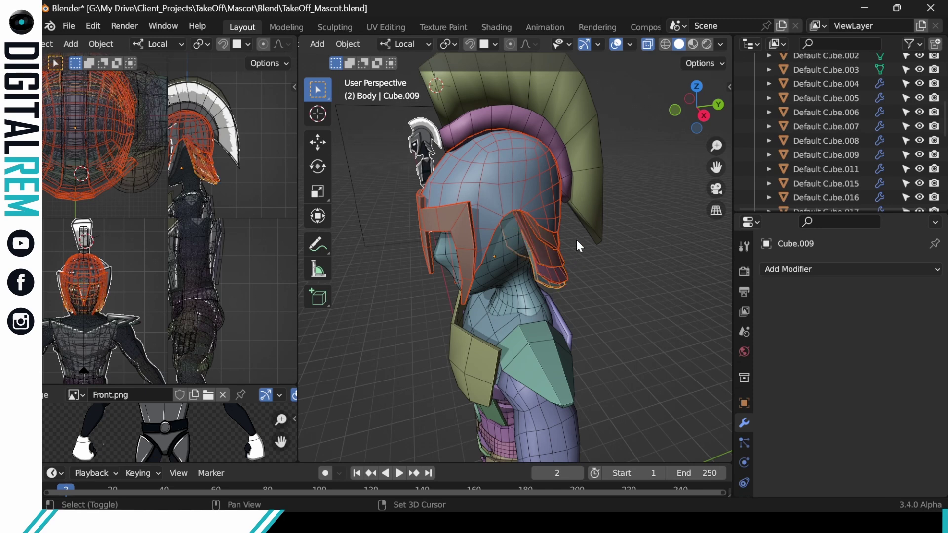
{"action": "left_click", "coordinate": [568, 190], "text": "shift"}
{"action": "left_click", "coordinate": [574, 184], "text": "shift"}
{"action": "left_click", "coordinate": [595, 197], "text": "shift"}
{"action": "left_click", "coordinate": [567, 172], "text": "shift"}
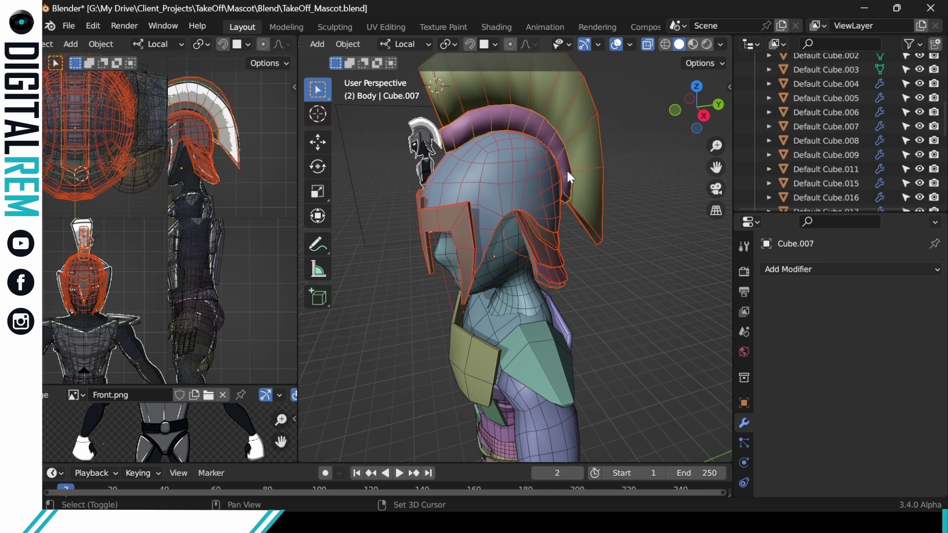
{"action": "right_click", "coordinate": [569, 178]}
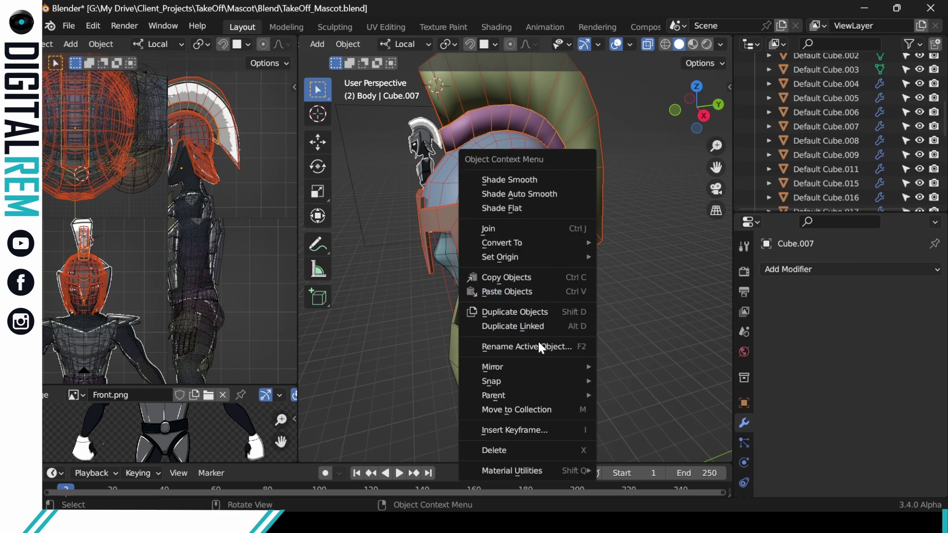
{"action": "left_click", "coordinate": [549, 419]}
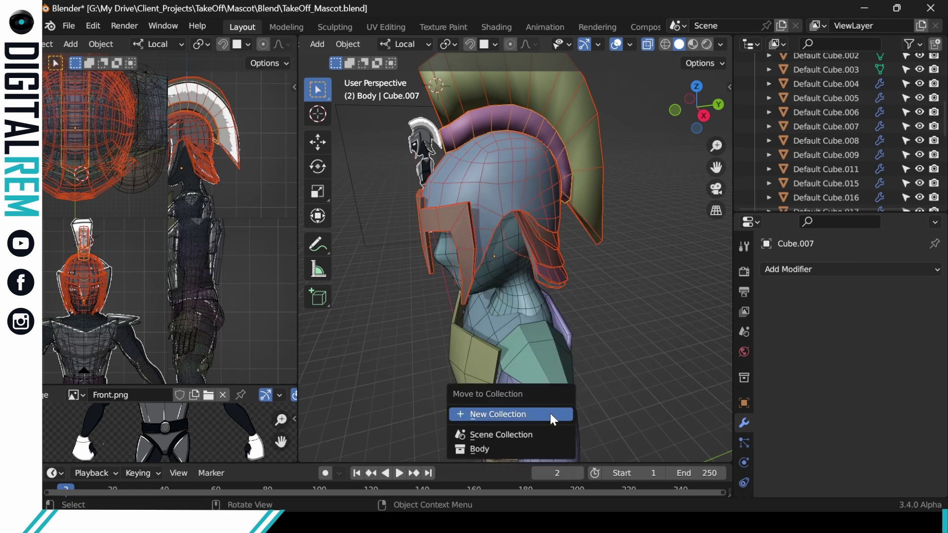
{"action": "left_click", "coordinate": [511, 415]}
{"action": "type", "text": "Helmet"}
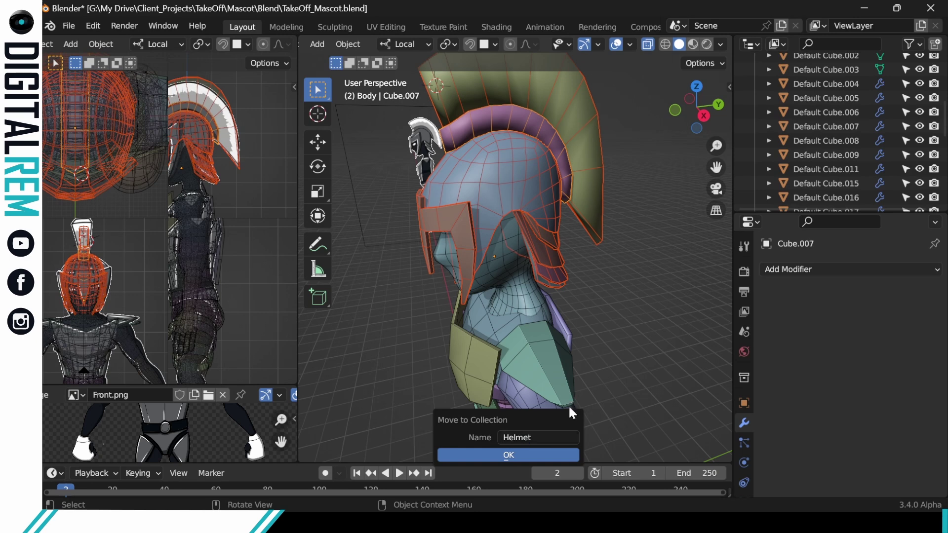
{"action": "left_click", "coordinate": [508, 451]}
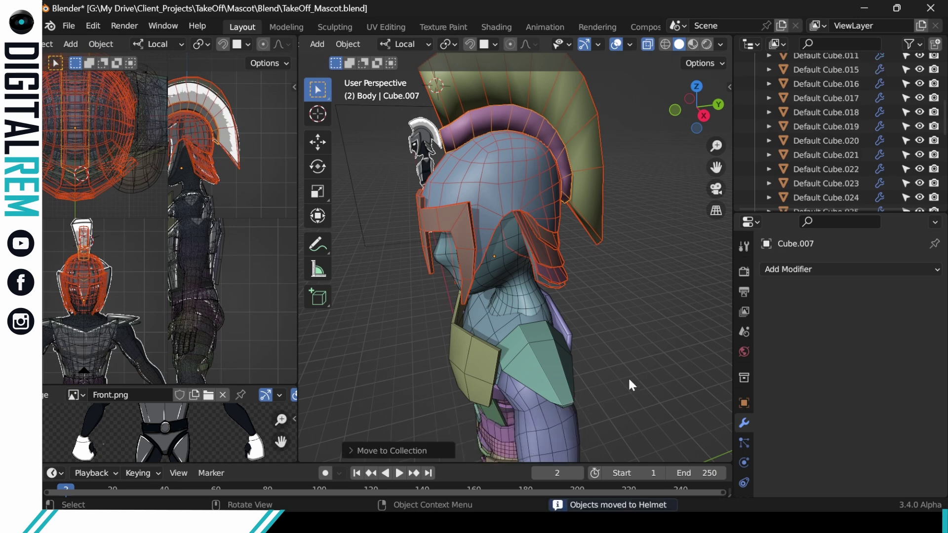
- Collapse the Body and Helmet collections and hide the Helmet collection
{"action": "scroll", "coordinate": [816, 159], "scroll_direction": "up", "scroll_amount": 8}
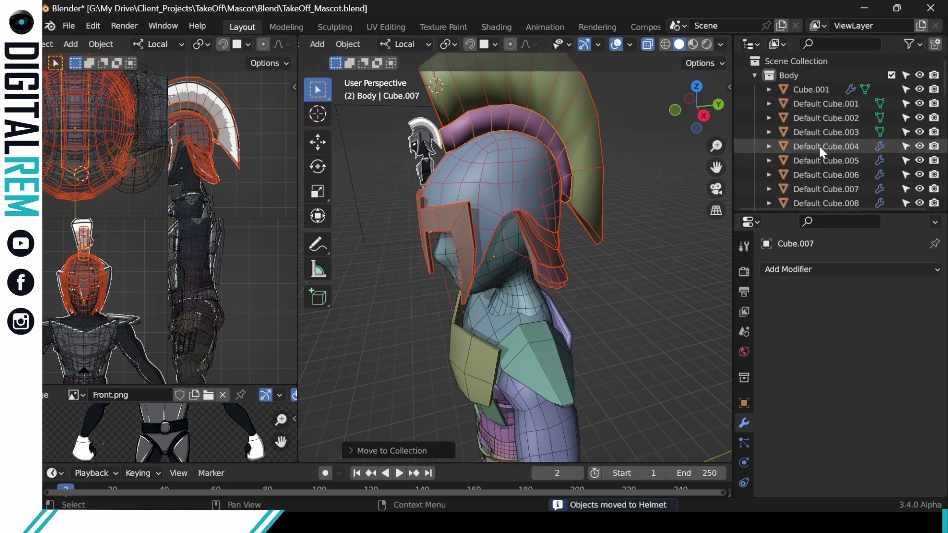
{"action": "left_click", "coordinate": [754, 75]}
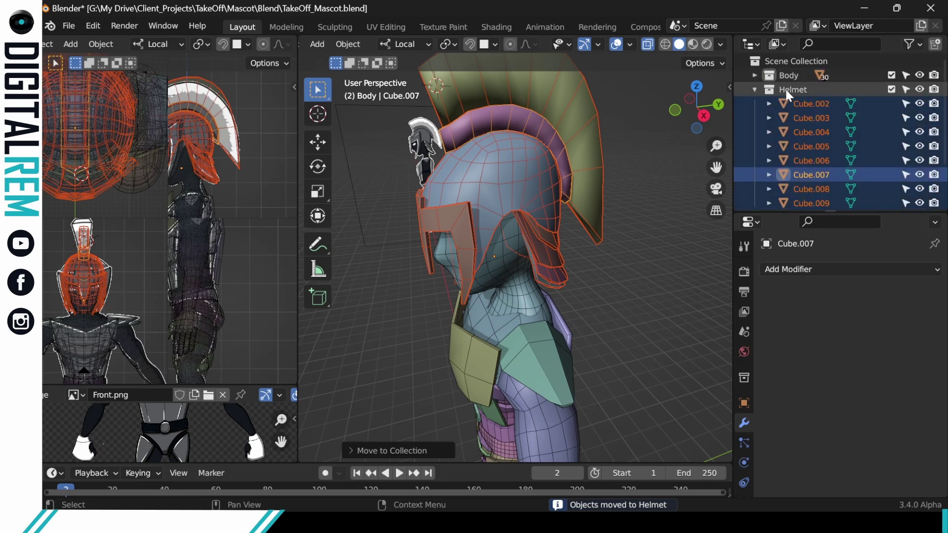
{"action": "left_click", "coordinate": [754, 89]}
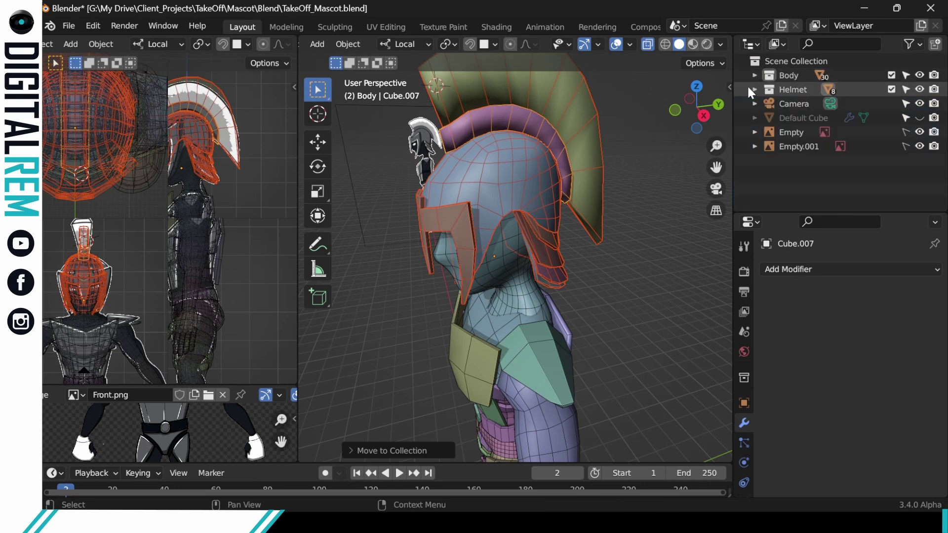
{"action": "left_click", "coordinate": [917, 89]}
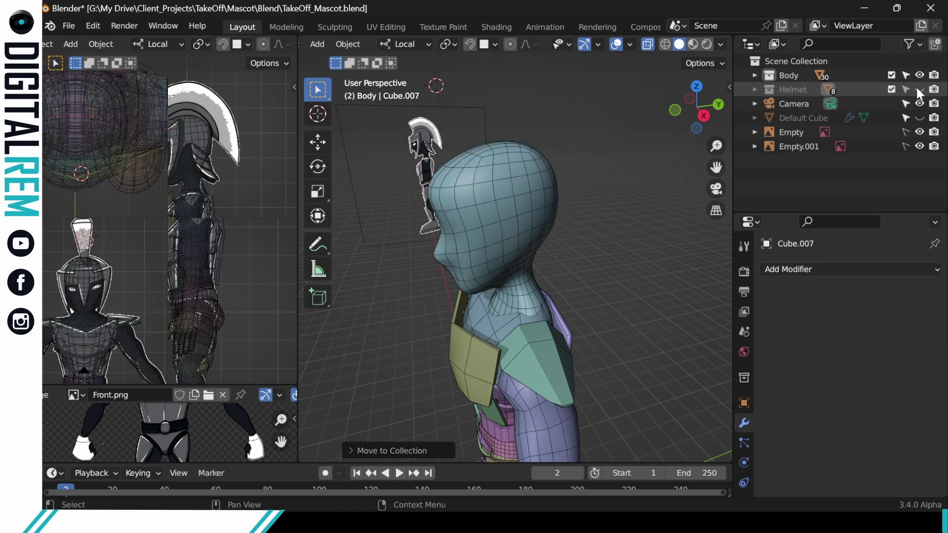
{"action": "left_click", "coordinate": [917, 89]}
{"action": "double_click", "coordinate": [918, 90]}
{"action": "left_click", "coordinate": [919, 89]}
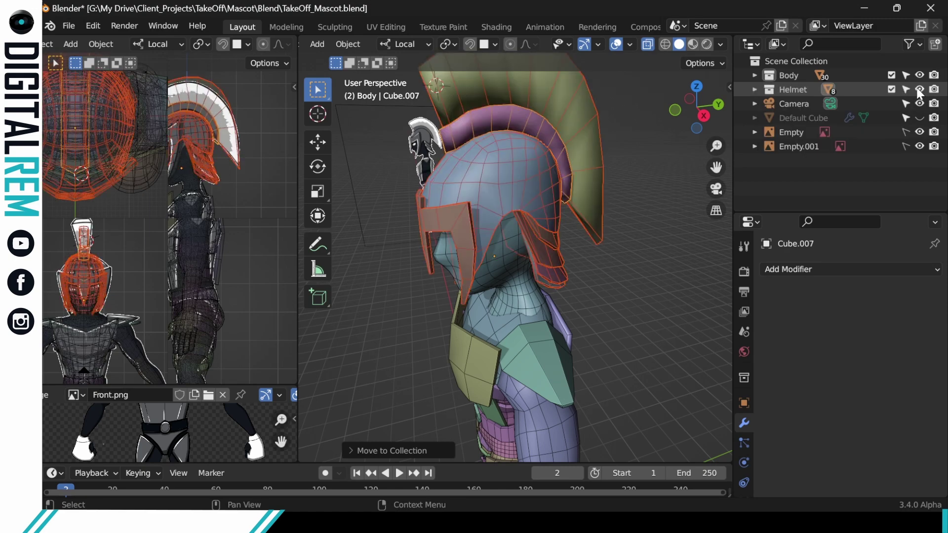
{"action": "left_click", "coordinate": [919, 89]}
{"action": "middle_click_drag", "start_coordinate": [543, 218], "coordinate": [572, 217]}
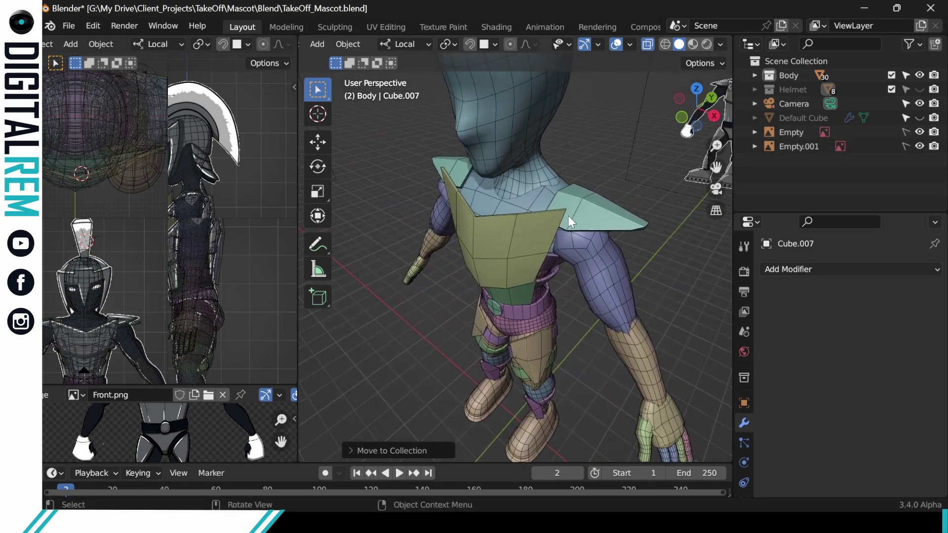
{"action": "left_click", "coordinate": [575, 211]}
{"action": "left_click", "coordinate": [527, 236], "text": "shift"}
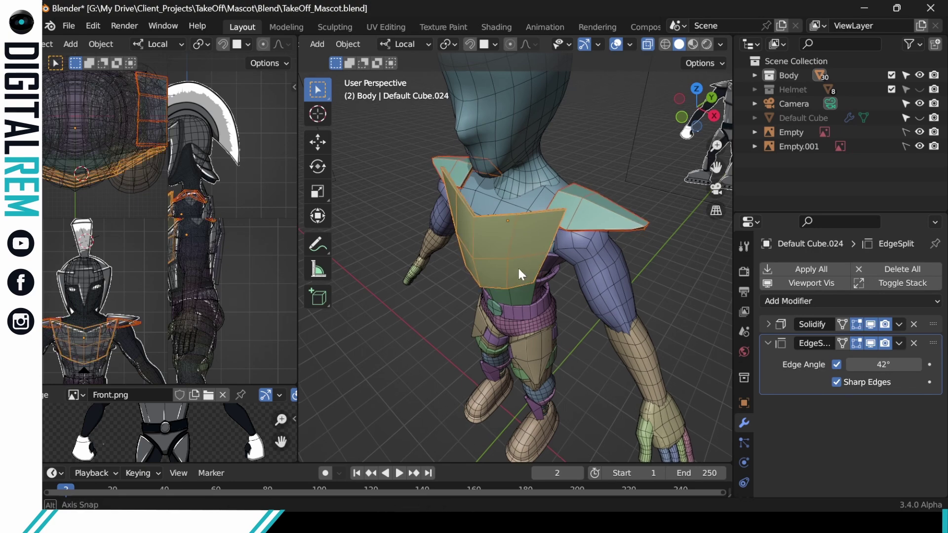
{"action": "middle_click_drag", "start_coordinate": [518, 266], "coordinate": [514, 209]}
{"action": "middle_click_drag", "start_coordinate": [513, 247], "coordinate": [408, 245], "text": "shift"}
{"action": "left_click", "coordinate": [490, 288], "text": "shift"}
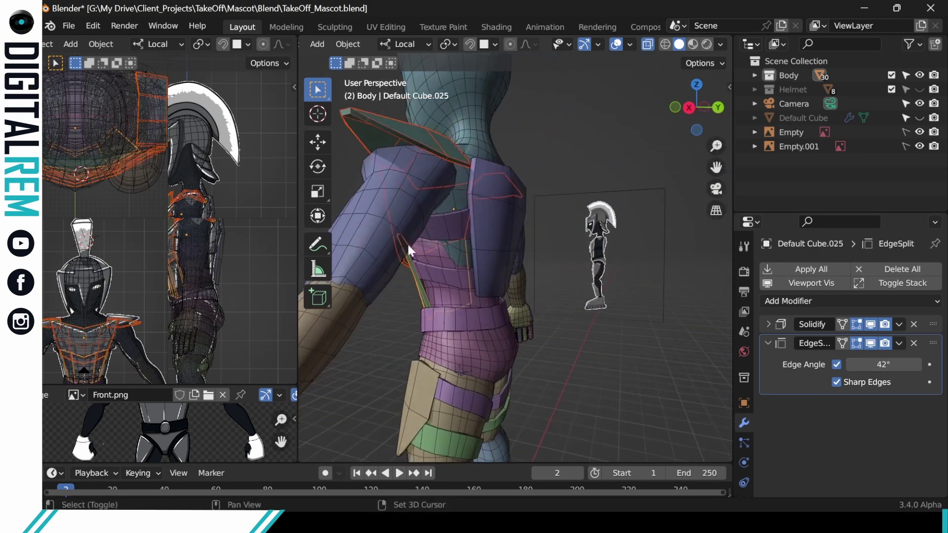
{"action": "left_click", "coordinate": [458, 226], "text": "shift"}
{"action": "left_click", "coordinate": [449, 276], "text": "shift"}
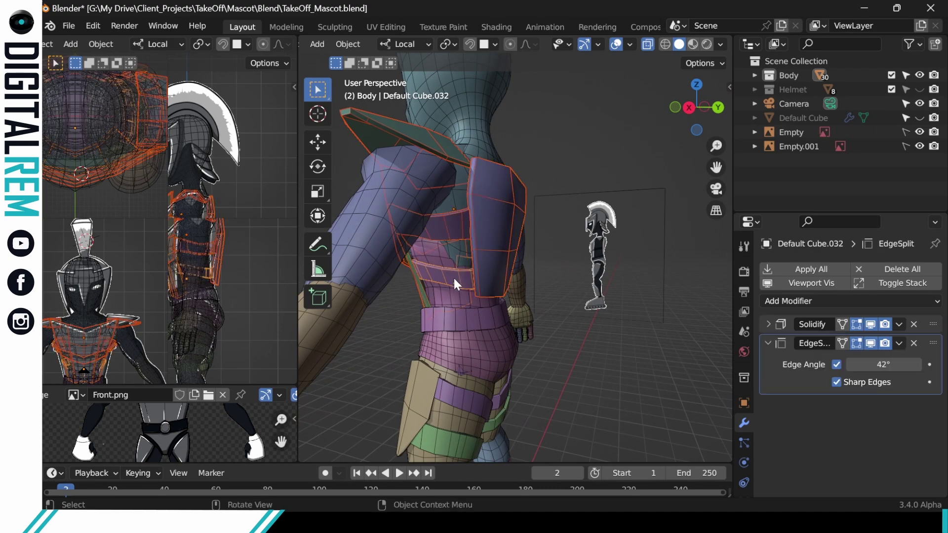
{"action": "middle_click_drag", "start_coordinate": [452, 276], "coordinate": [611, 214]}
{"action": "left_click", "coordinate": [587, 178]}
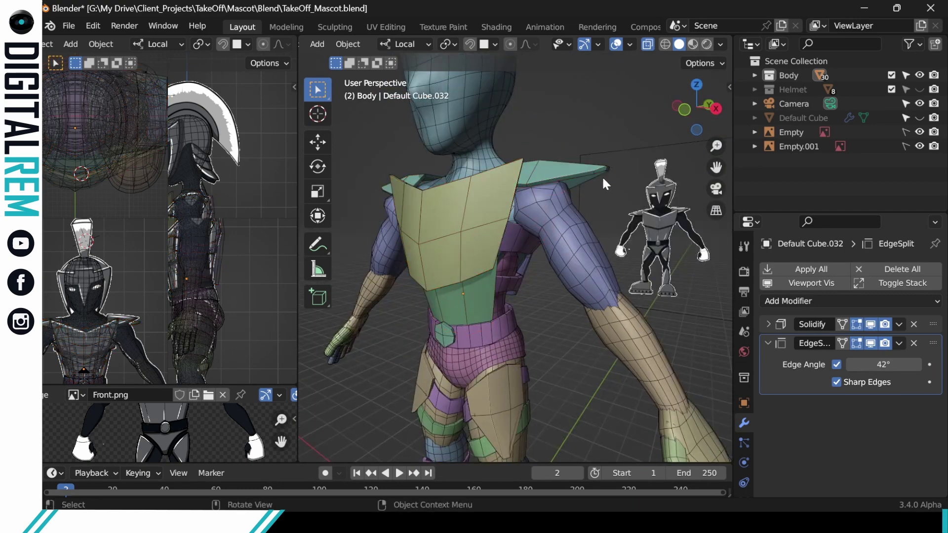
- Apply all modifiers on the shoulder pads and on the chest, abdomen, side and back armor pieces
{"action": "left_click", "coordinate": [598, 173]}
{"action": "left_click", "coordinate": [794, 269]}
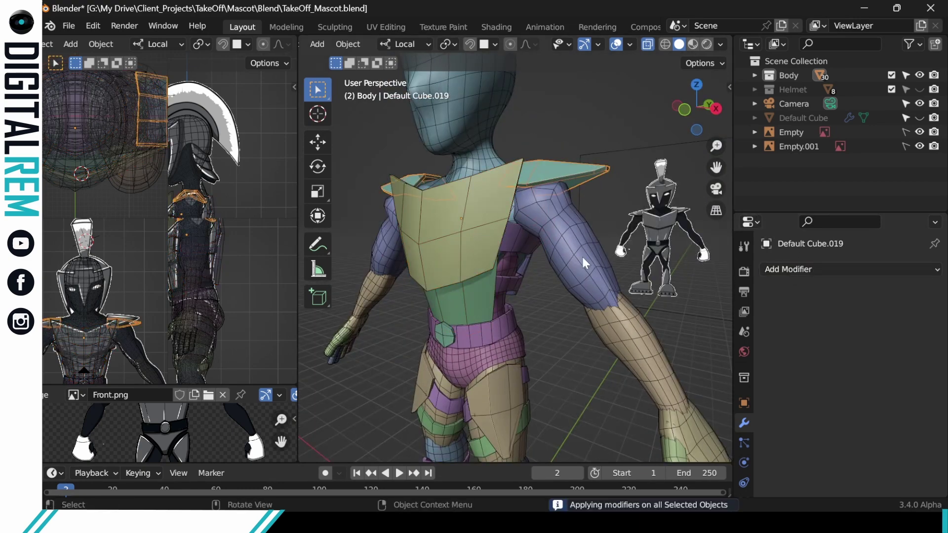
{"action": "left_click", "coordinate": [503, 302]}
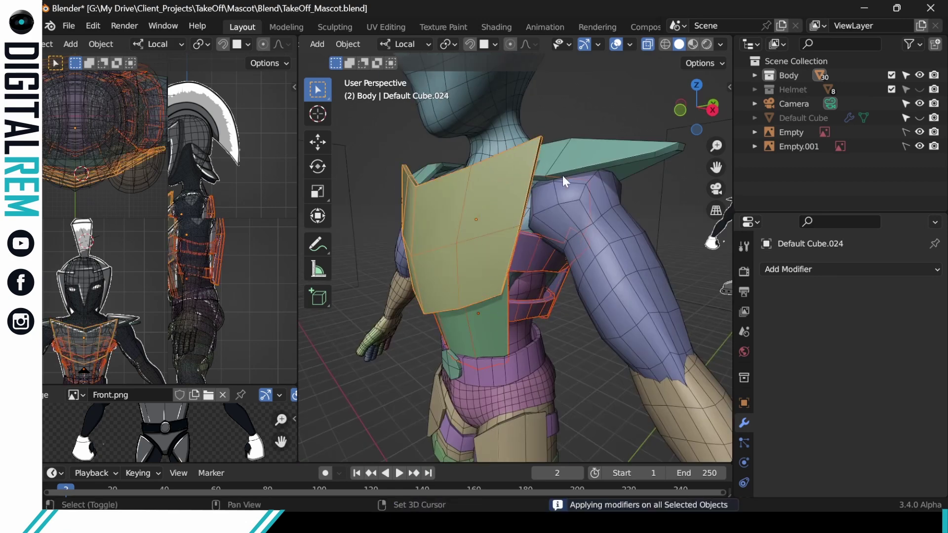
- Move the shoulder pads and the chest, abdomen, side and back plates into a new collection named Torso Armor and hide it
{"action": "right_click", "coordinate": [489, 251]}
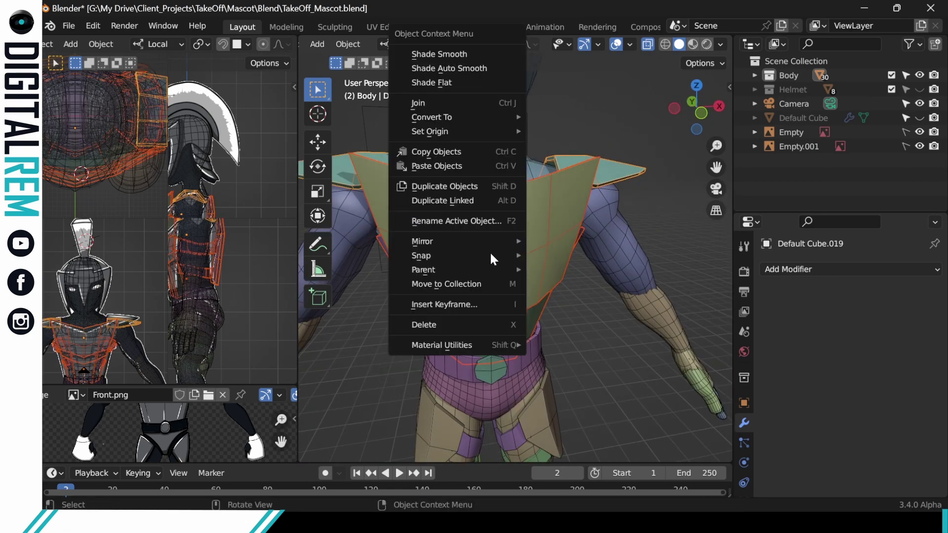
{"action": "left_click", "coordinate": [477, 284]}
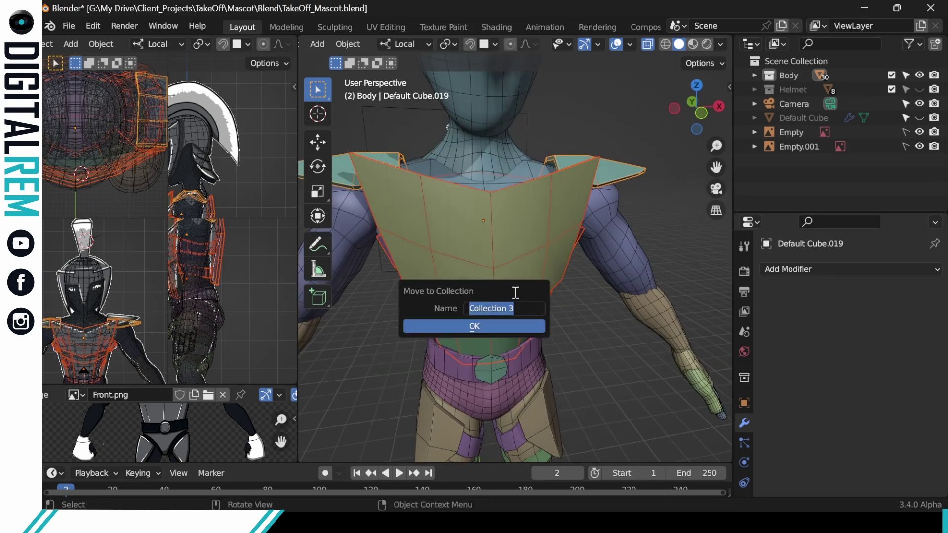
{"action": "type", "text": "Ch"}
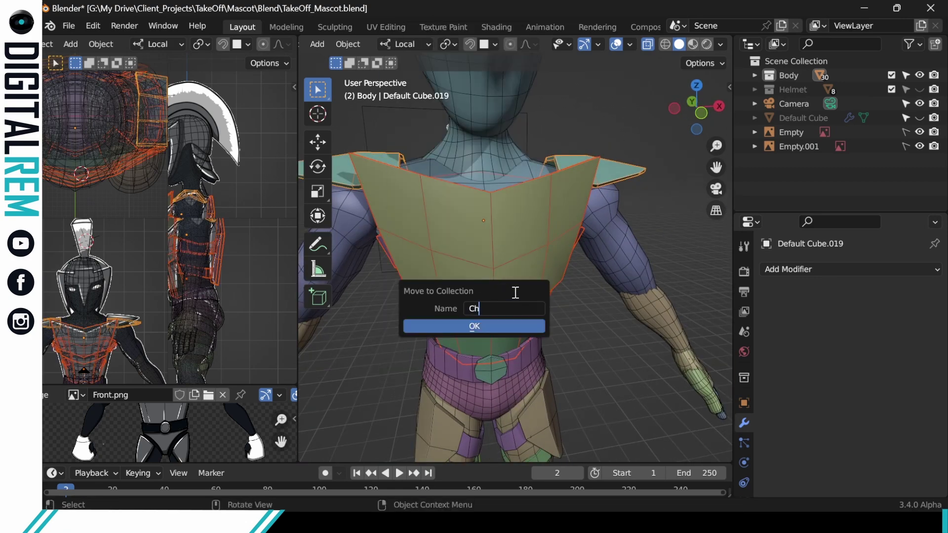
{"action": "type", "text": "est"}
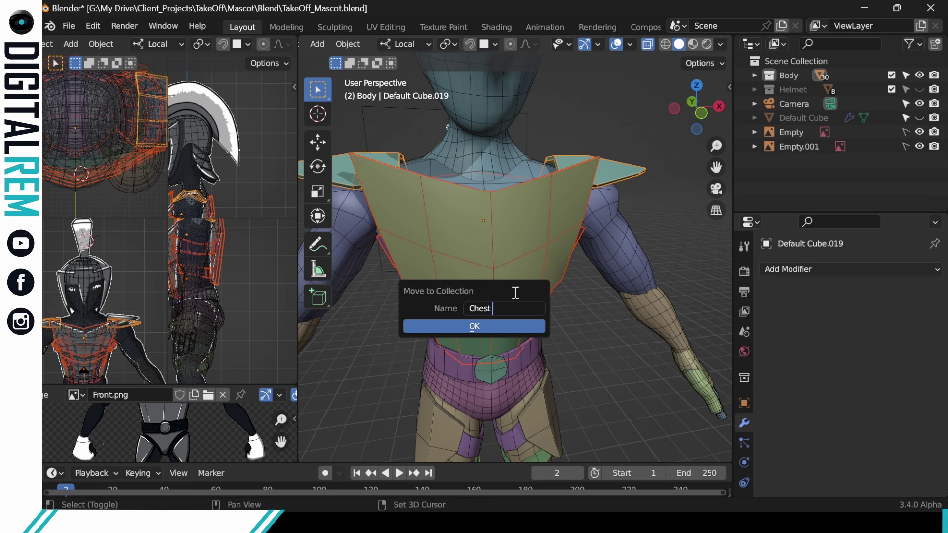
{"action": "type", "text": " A"}
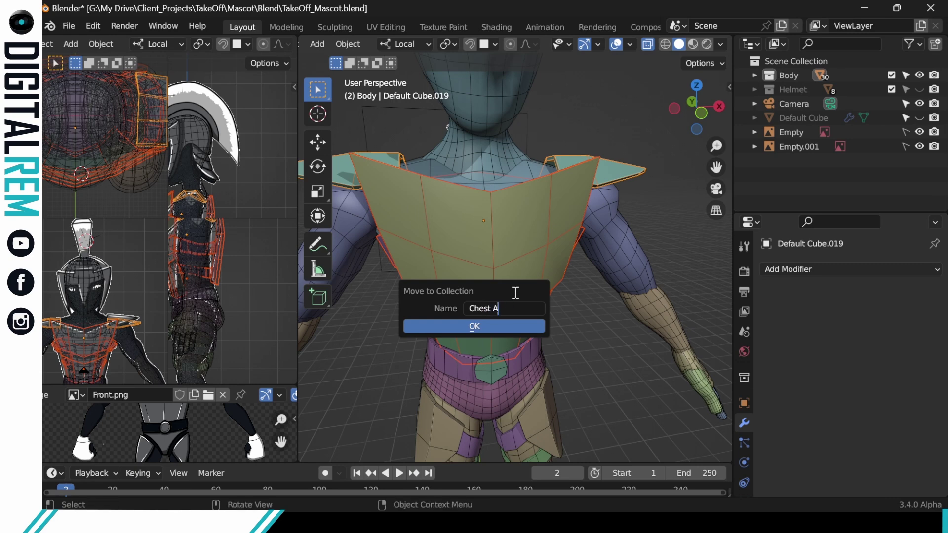
{"action": "type", "text": "R A"}
{"action": "key", "text": "BackSpace"}
{"action": "key", "text": "BackSpace"}
{"action": "key", "text": "BackSpace"}
{"action": "key", "text": "BackSpace"}
{"action": "key", "text": "BackSpace"}
{"action": "key", "text": "BackSpace"}
{"action": "key", "text": "BackSpace"}
{"action": "key", "text": "BackSpace"}
{"action": "key", "text": "BackSpace"}
{"action": "type", "text": "Torso Ar"}
{"action": "left_click", "coordinate": [478, 325]}
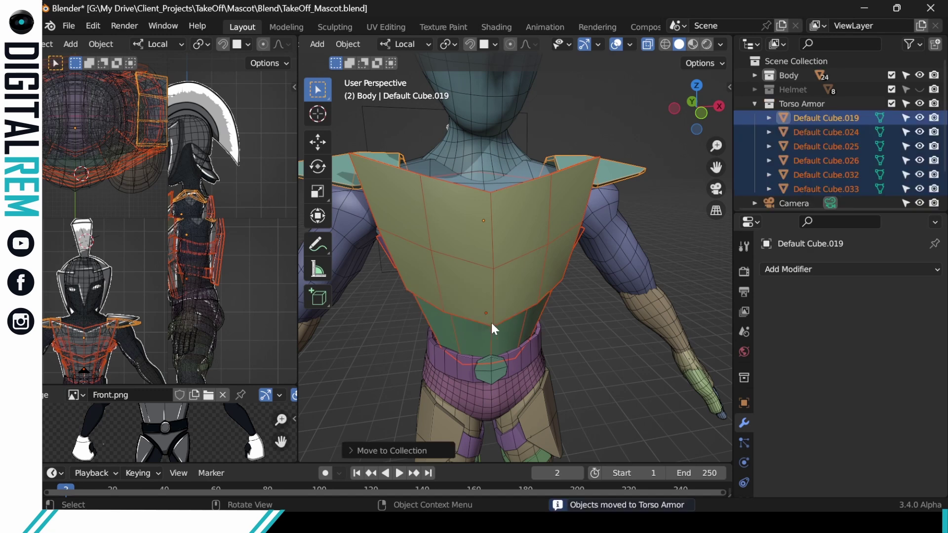
{"action": "left_click", "coordinate": [754, 103]}
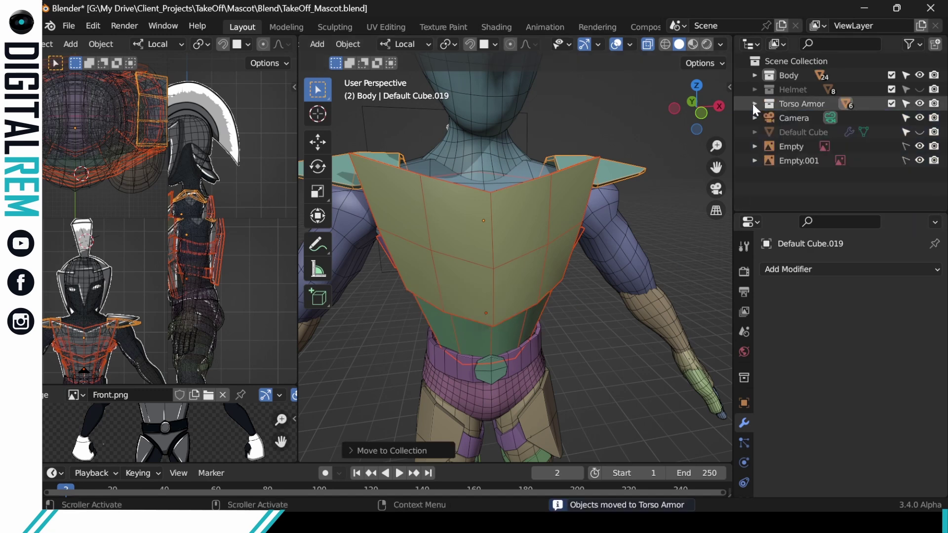
{"action": "left_click", "coordinate": [917, 104]}
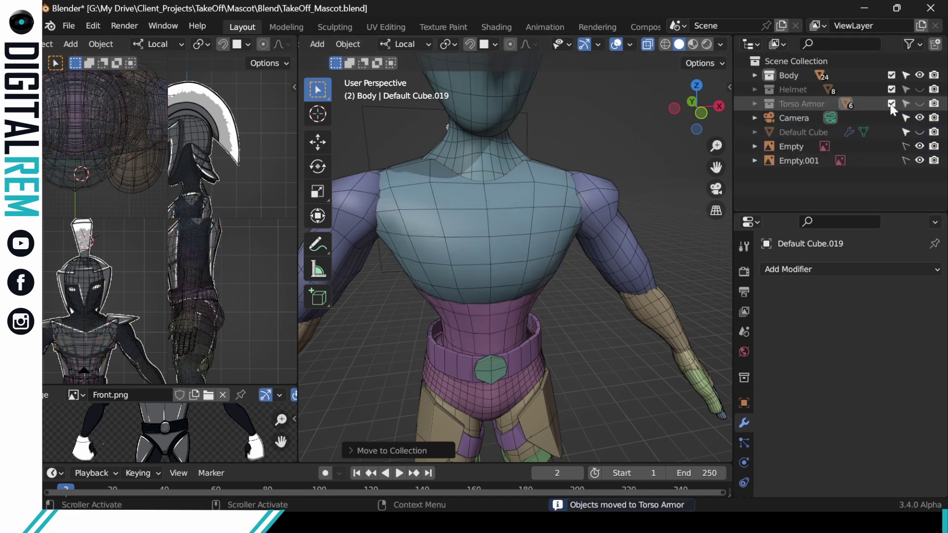
- Apply all modifiers on the belt and its hexagonal buckle, keeping both selected
{"action": "middle_click_drag", "start_coordinate": [578, 289], "coordinate": [492, 229]}
{"action": "left_click", "coordinate": [497, 201]}
{"action": "left_click", "coordinate": [495, 218], "text": "shift"}
{"action": "scroll", "coordinate": [459, 203], "scroll_direction": "up", "scroll_amount": 2}
{"action": "left_click", "coordinate": [805, 269]}
{"action": "left_click", "coordinate": [687, 267]}
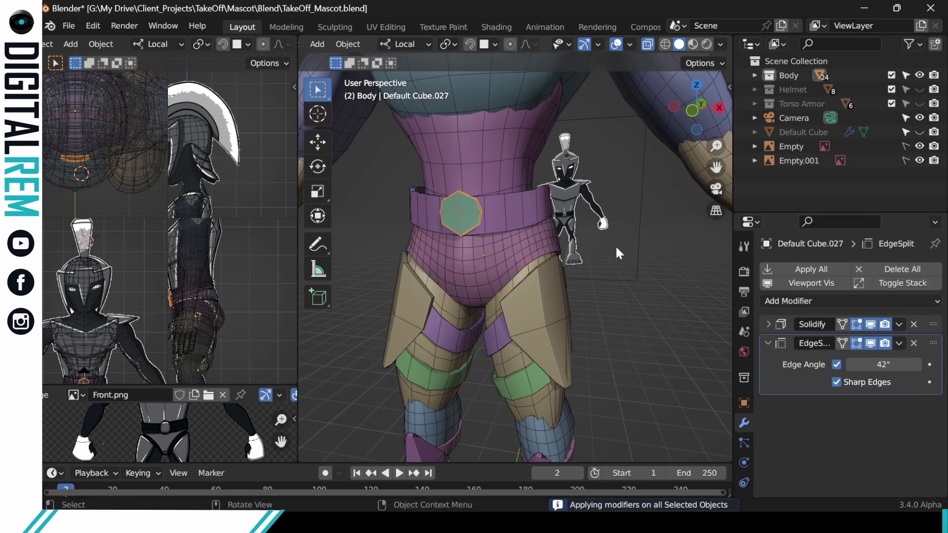
{"action": "left_click", "coordinate": [493, 217], "text": "shift"}
{"action": "left_click", "coordinate": [495, 215]}
{"action": "left_click", "coordinate": [471, 213], "text": "shift"}
- Move the belt and buckle into a new collection named Belt and hide it
{"action": "right_click", "coordinate": [503, 221]}
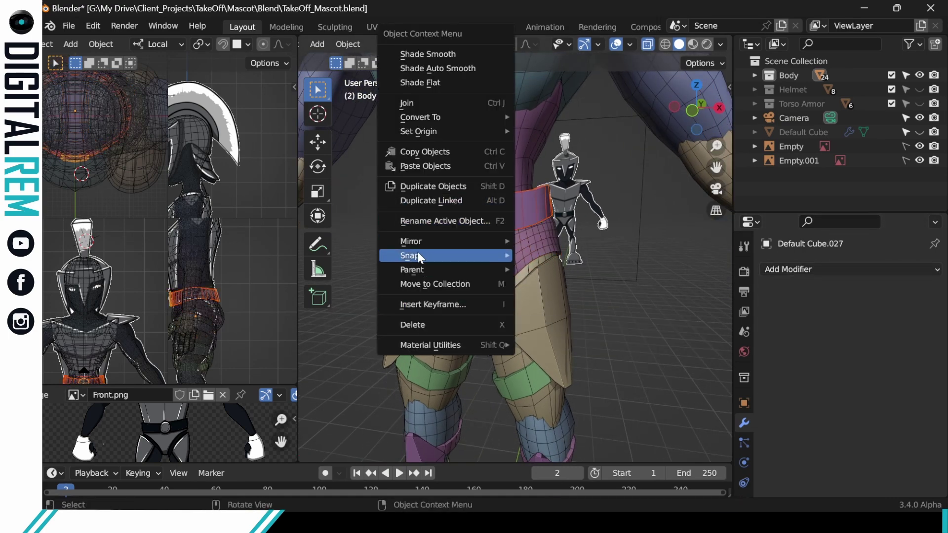
{"action": "left_click", "coordinate": [413, 284]}
{"action": "left_click", "coordinate": [403, 287]}
{"action": "type", "text": "Belt"}
{"action": "left_click", "coordinate": [372, 330]}
- Move the brief-shaped piece around the hips into a new collection named Pants and hide it
{"action": "left_click", "coordinate": [479, 257]}
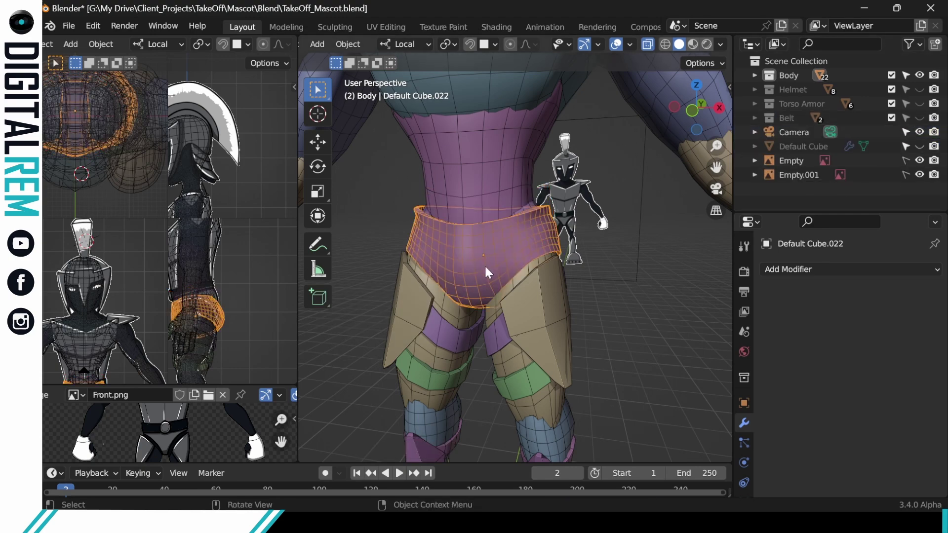
{"action": "key", "text": "m"}
{"action": "left_click", "coordinate": [441, 271]}
{"action": "type", "text": "Pants"}
{"action": "key", "text": "Return"}
- Apply all modifiers on the thigh pads and select them together with both pairs of thigh straps
{"action": "left_click", "coordinate": [472, 288]}
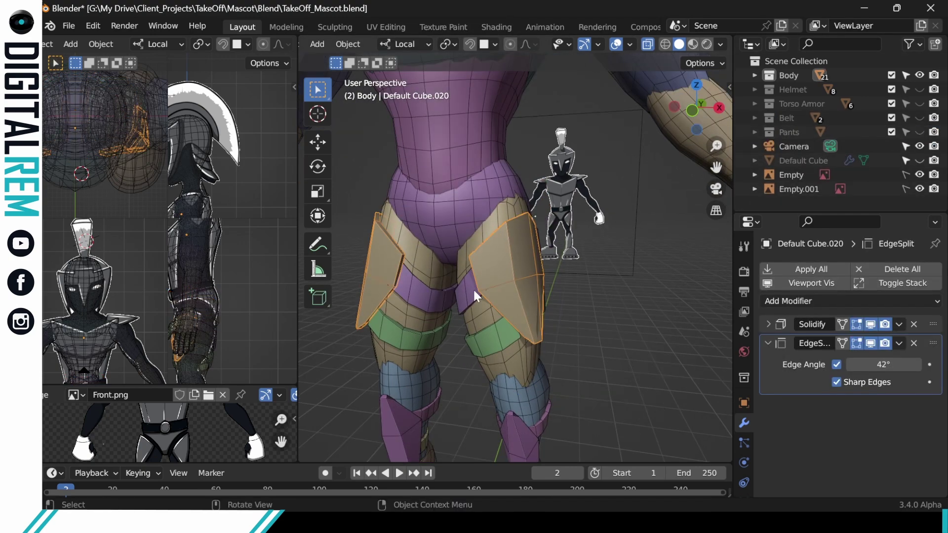
{"action": "key", "text": "ctrl+a"}
{"action": "left_click", "coordinate": [487, 339]}
{"action": "left_click", "coordinate": [472, 299], "text": "shift"}
{"action": "middle_click_drag", "start_coordinate": [554, 323], "coordinate": [579, 283], "text": "shift"}
{"action": "left_click", "coordinate": [520, 257], "text": "shift"}
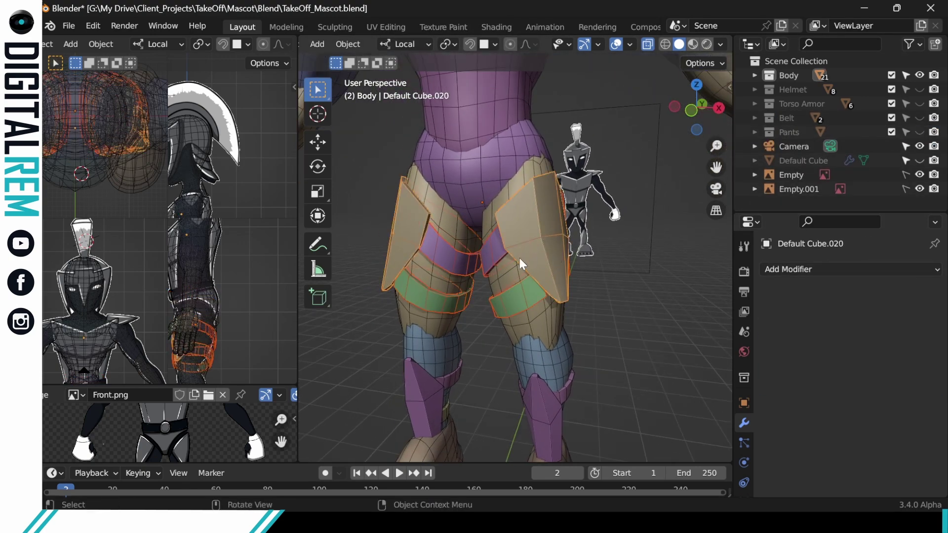
- Move the thigh pads and straps into a new collection named Thigh Pad, then hide and collapse it
{"action": "right_click", "coordinate": [519, 256]}
{"action": "left_click", "coordinate": [474, 284]}
{"action": "left_click", "coordinate": [475, 286]}
{"action": "type", "text": "Thigh Pad"}
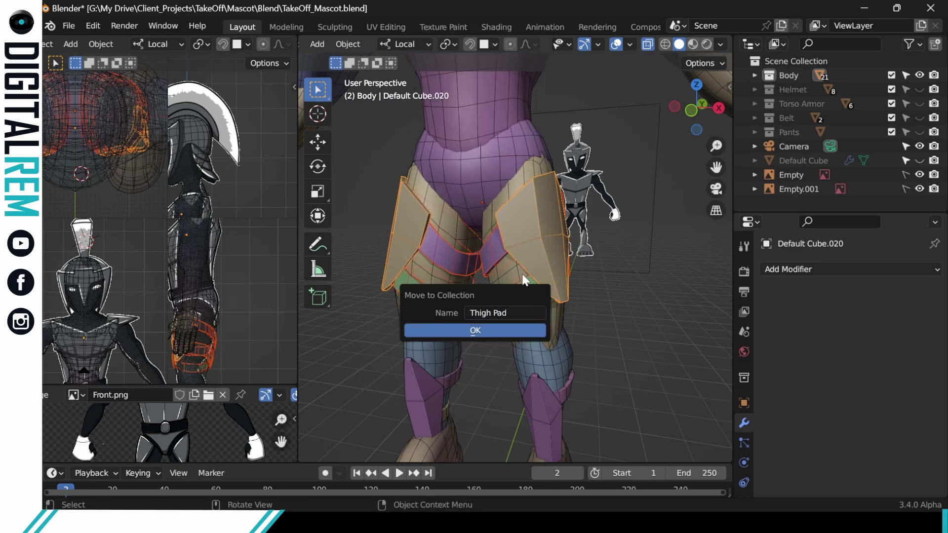
{"action": "key", "text": "Return"}
{"action": "left_click", "coordinate": [919, 147]}
{"action": "left_click", "coordinate": [755, 147]}
- Apply all modifiers on the shin guards and the straps below the knees
{"action": "middle_click_drag", "start_coordinate": [593, 376], "coordinate": [592, 252], "text": "shift"}
{"action": "middle_click_drag", "start_coordinate": [607, 277], "coordinate": [523, 289]}
{"action": "left_click", "coordinate": [523, 289]}
{"action": "left_click", "coordinate": [555, 277], "text": "shift"}
{"action": "key", "text": "ctrl+a"}
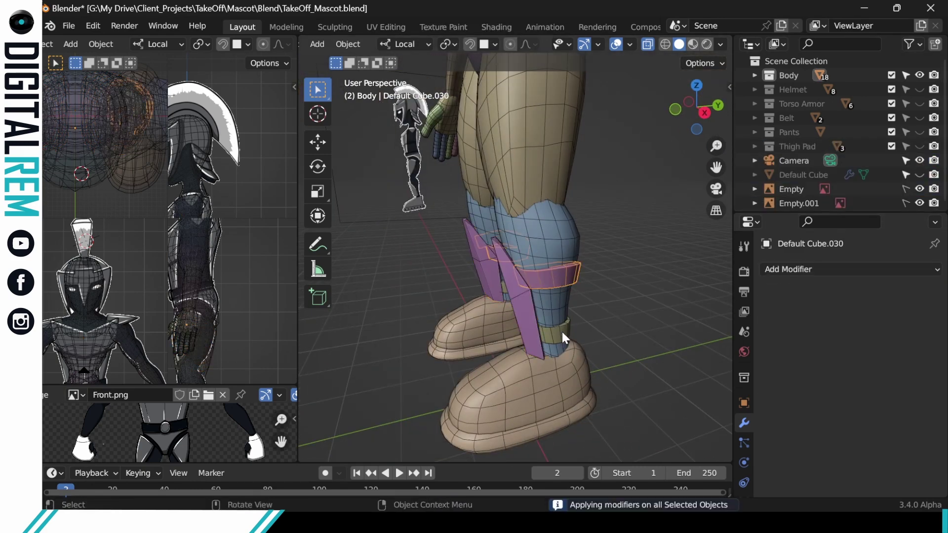
- Move the shin guards with their upper and lower straps into a new collection named Shin Guards, then hide and collapse it
{"action": "left_click", "coordinate": [560, 331], "text": "shift"}
{"action": "key", "text": "m"}
{"action": "left_click", "coordinate": [520, 316]}
{"action": "type", "text": "Shin Guards"}
{"action": "key", "text": "Return"}
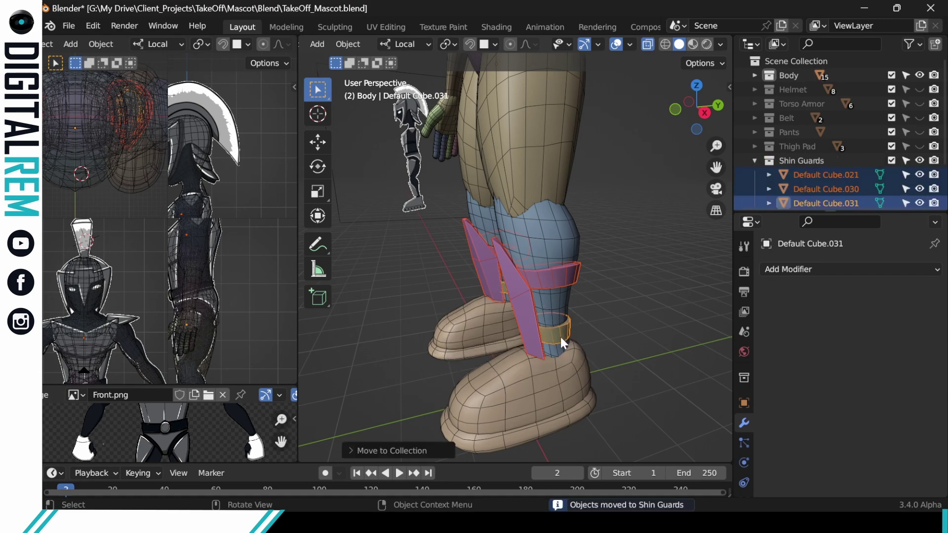
{"action": "middle_click_drag", "start_coordinate": [560, 336], "coordinate": [617, 276]}
{"action": "key", "text": "h"}
{"action": "left_click", "coordinate": [754, 161]}
- Move the shoes into a new collection named Shoes
{"action": "left_click", "coordinate": [537, 314]}
{"action": "middle_click_drag", "start_coordinate": [536, 314], "coordinate": [530, 368]}
{"action": "key", "text": "m"}
{"action": "left_click", "coordinate": [529, 369]}
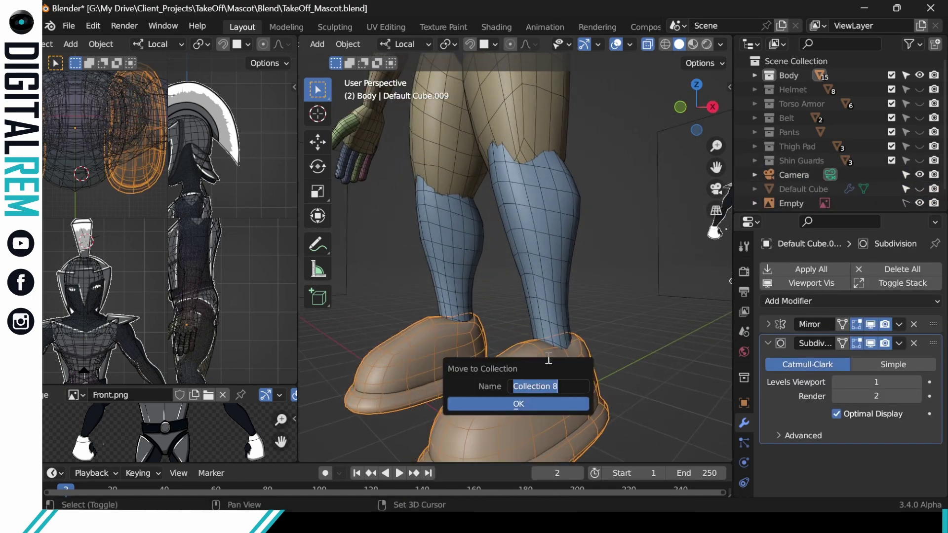
{"action": "type", "text": "Shoes"}
{"action": "left_click", "coordinate": [558, 407]}
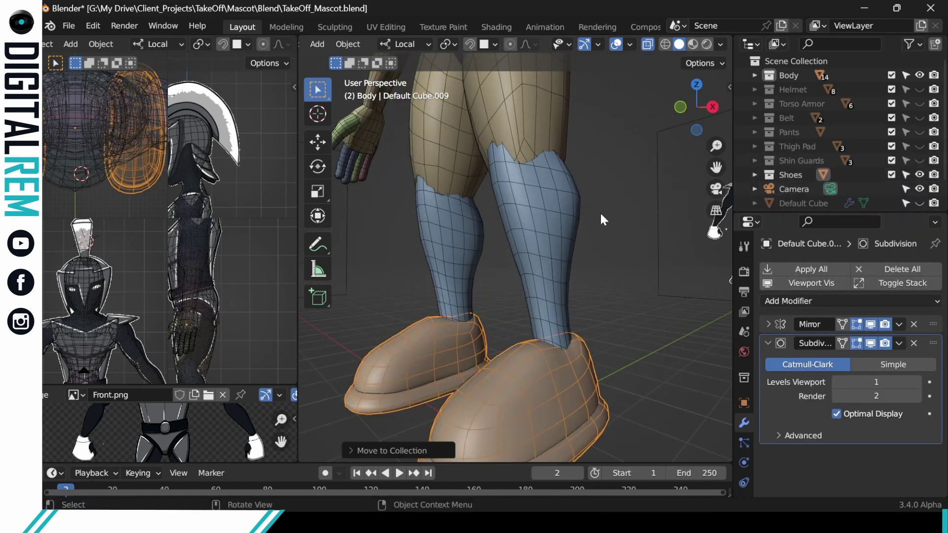
{"action": "left_click", "coordinate": [488, 243]}
{"action": "key", "text": "ctrl+Tab"}
{"action": "middle_click_drag", "start_coordinate": [600, 212], "coordinate": [508, 311]}
{"action": "key", "text": "Tab"}
{"action": "key", "text": "Tab"}
{"action": "left_click", "coordinate": [518, 158], "text": "shift"}
{"action": "left_click", "coordinate": [521, 202], "text": "shift"}
{"action": "left_click", "coordinate": [518, 148], "text": "shift"}
{"action": "middle_click_drag", "start_coordinate": [542, 253], "coordinate": [641, 316]}
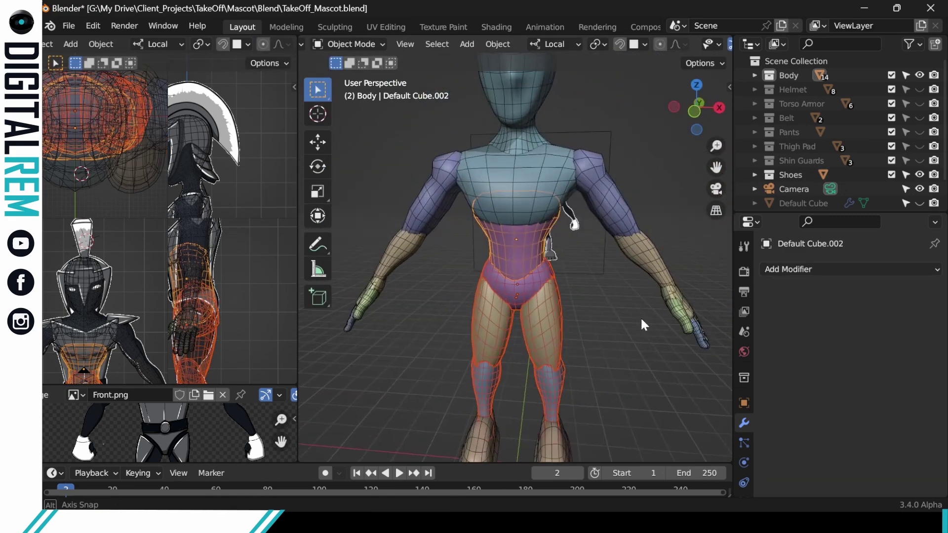
{"action": "left_click", "coordinate": [553, 212], "text": "shift"}
{"action": "left_click", "coordinate": [627, 247], "text": "shift"}
{"action": "left_click", "coordinate": [635, 265], "text": "shift"}
{"action": "middle_click_drag", "start_coordinate": [636, 265], "coordinate": [576, 272]}
{"action": "left_click", "coordinate": [472, 223]}
{"action": "scroll", "coordinate": [472, 223], "scroll_direction": "down", "scroll_amount": 3}
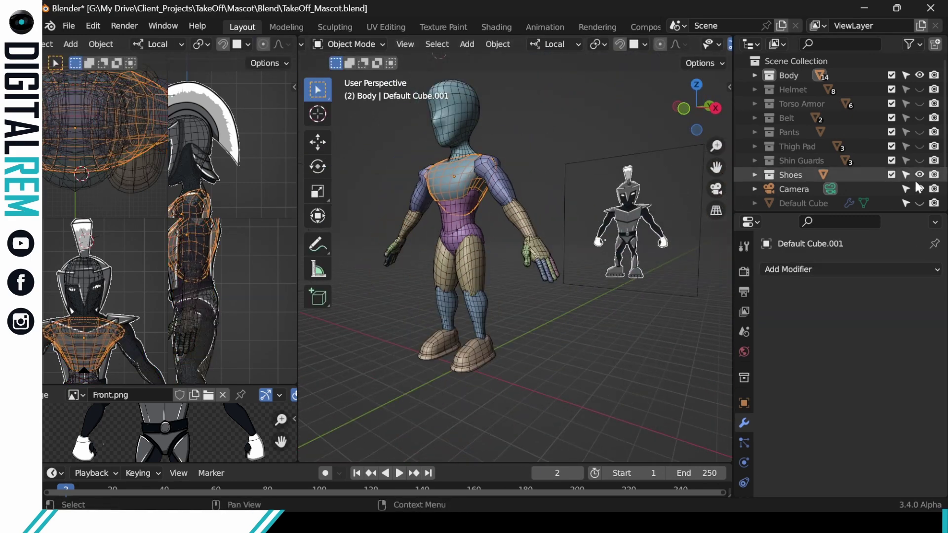
- Hide the Shoes collection and move all remaining visible body parts into a new collection named Body
{"action": "left_click", "coordinate": [918, 175]}
{"action": "key", "text": "a"}
{"action": "key", "text": "m"}
{"action": "left_click", "coordinate": [424, 185]}
{"action": "type", "text": "Body"}
{"action": "key", "text": "Return"}
{"action": "key", "text": "Return"}
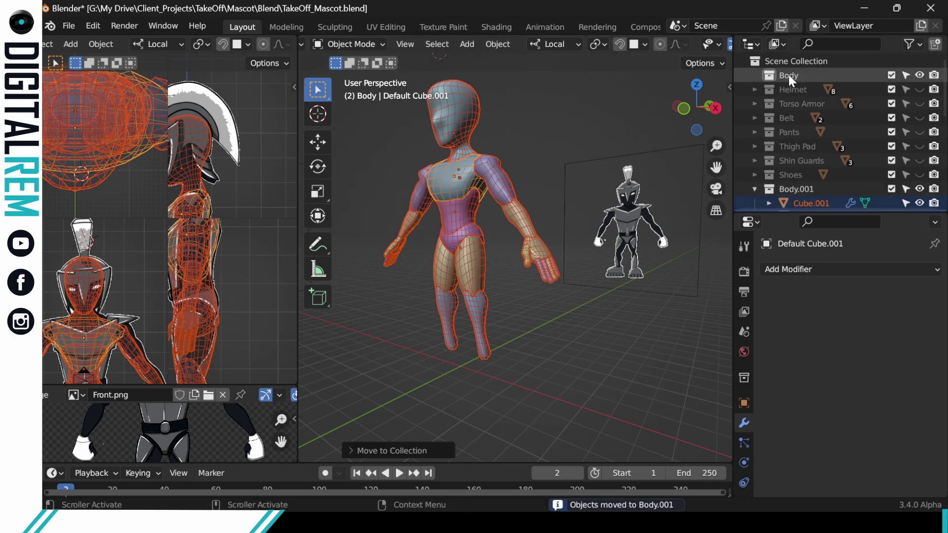
- Delete the empty original Body collection, then rename the Body.001 collection to Body and collapse it
{"action": "left_click", "coordinate": [787, 74]}
{"action": "scroll", "coordinate": [839, 68], "scroll_direction": "down", "scroll_amount": 1}
{"action": "key", "text": "x"}
{"action": "scroll", "coordinate": [799, 152], "scroll_direction": "down", "scroll_amount": 2}
{"action": "double_click", "coordinate": [800, 125]}
{"action": "left_click_drag", "start_coordinate": [799, 125], "coordinate": [858, 123]}
{"action": "key", "text": "BackSpace"}
{"action": "key", "text": "Return"}
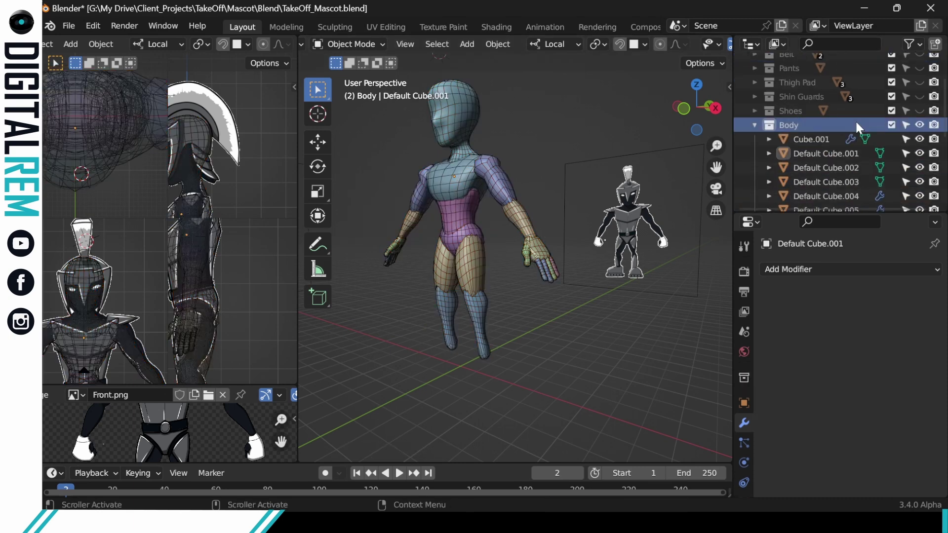
{"action": "left_click", "coordinate": [752, 123]}
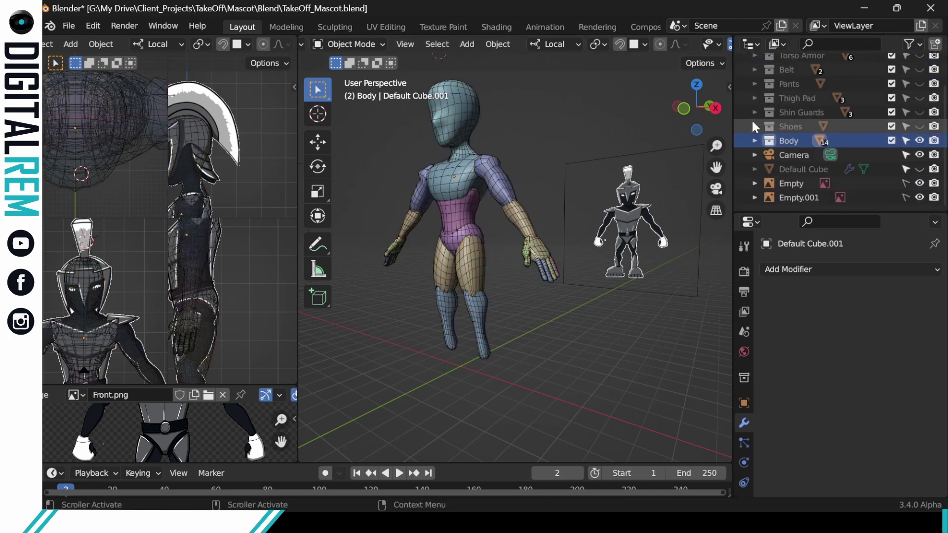
- Save the mascot file under its current name while the armor collections are hidden
{"action": "scroll", "coordinate": [755, 119], "scroll_direction": "up", "scroll_amount": 3}
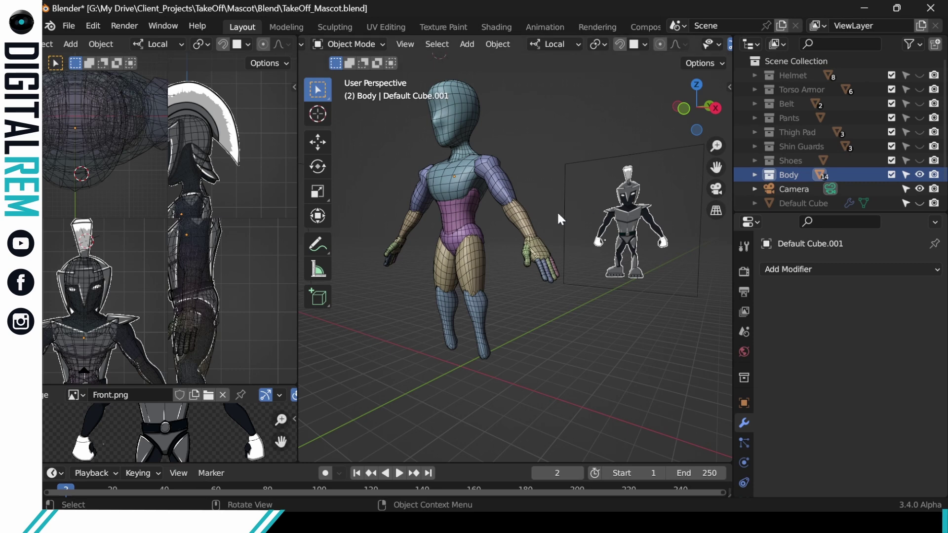
{"action": "middle_click_drag", "start_coordinate": [470, 177], "coordinate": [472, 185], "text": "shift"}
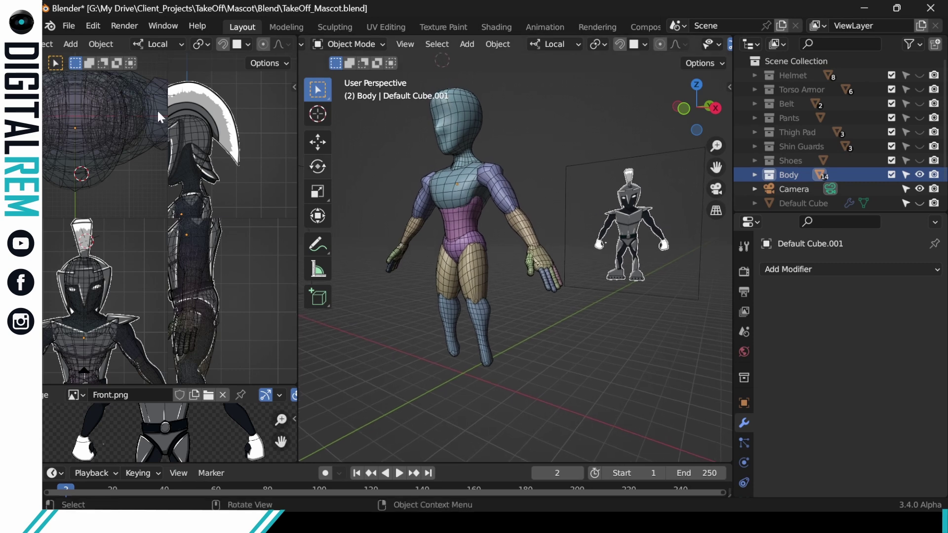
{"action": "key", "text": "ctrl+s"}
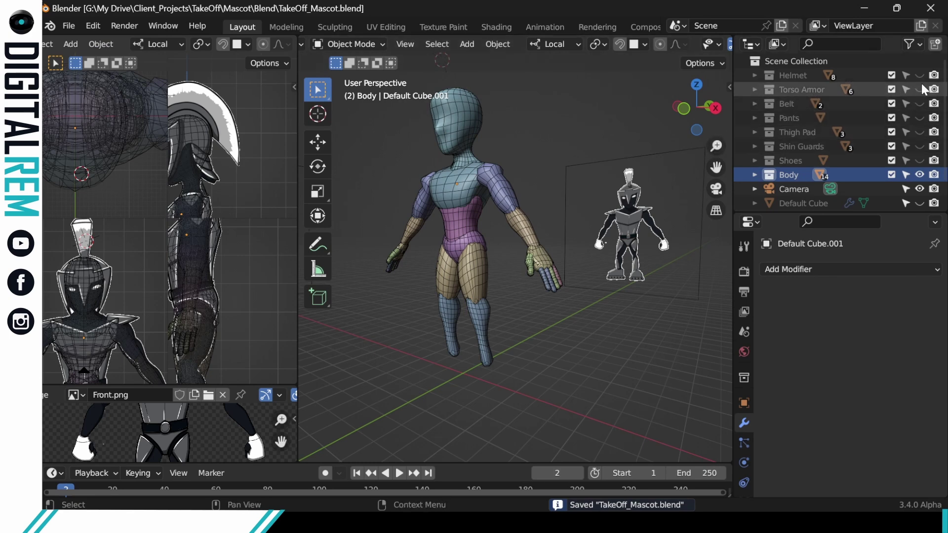
- Show every armor collection from Helmet to Shoes and save a copy of the file as TakeOff_Mascot_V1.blend
{"action": "left_click_drag", "start_coordinate": [922, 89], "coordinate": [924, 162]}
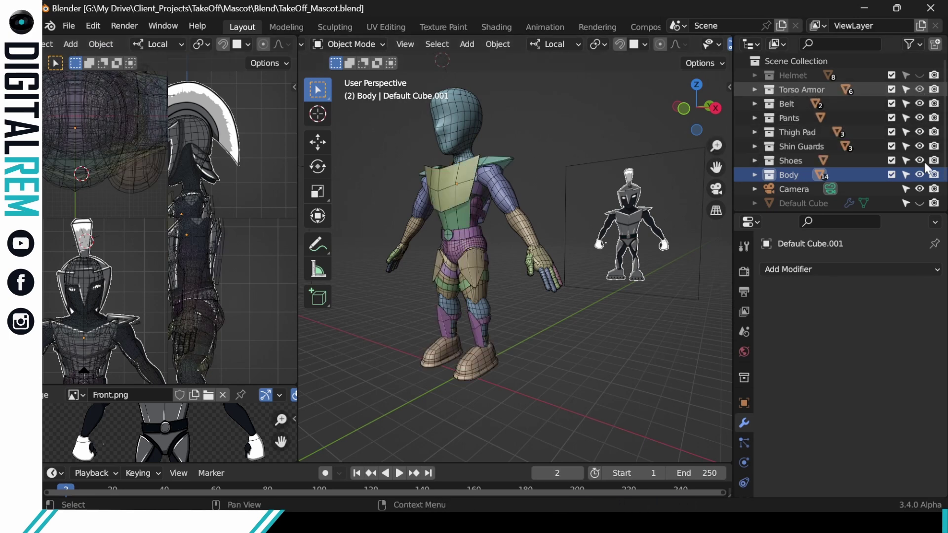
{"action": "left_click", "coordinate": [922, 75]}
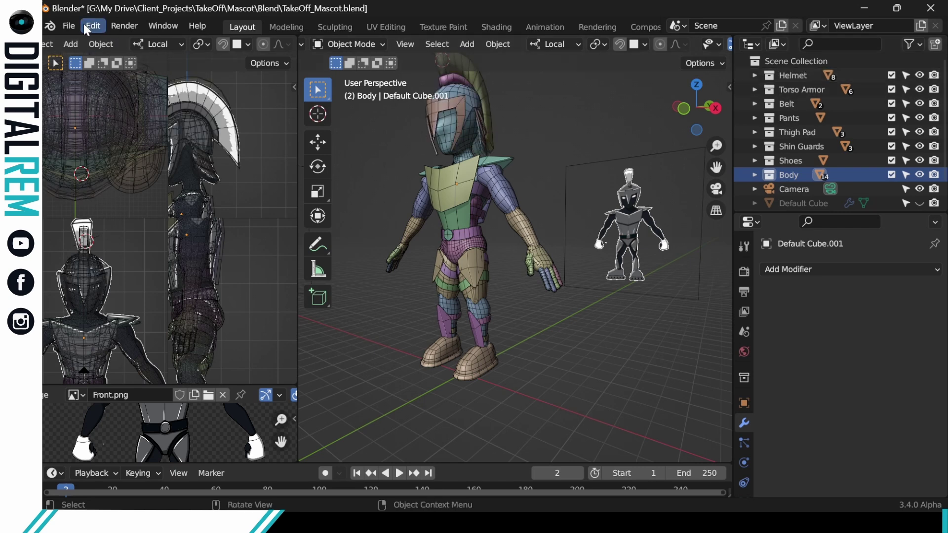
{"action": "left_click", "coordinate": [69, 26]}
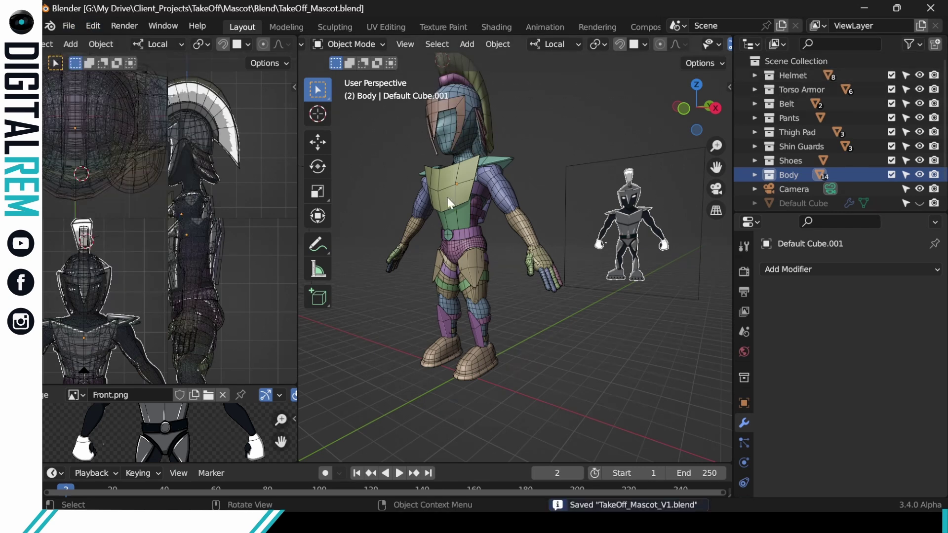
- Hide the armor collections from Helmet to Shoes and keep only the Body collection visible in the viewport
{"action": "scroll", "coordinate": [579, 210], "scroll_direction": "up", "scroll_amount": 5}
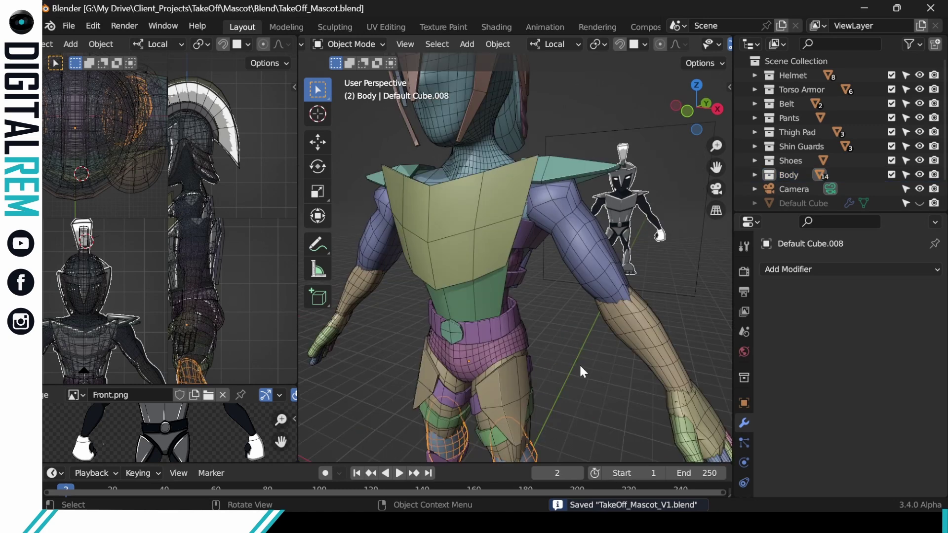
{"action": "left_click", "coordinate": [579, 363]}
{"action": "left_click", "coordinate": [920, 75]}
{"action": "left_click_drag", "start_coordinate": [919, 90], "coordinate": [918, 167]}
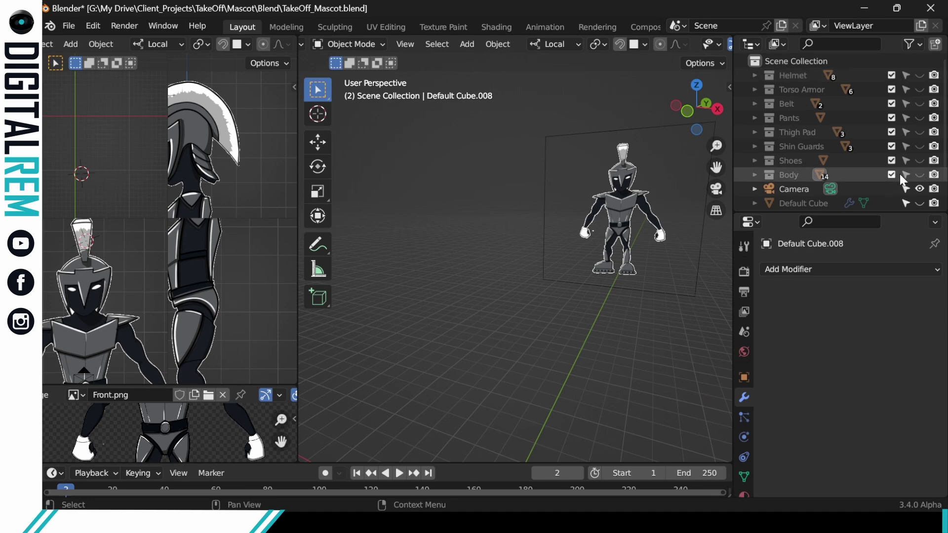
{"action": "left_click", "coordinate": [917, 174]}
{"action": "middle_click_drag", "start_coordinate": [534, 334], "coordinate": [647, 314]}
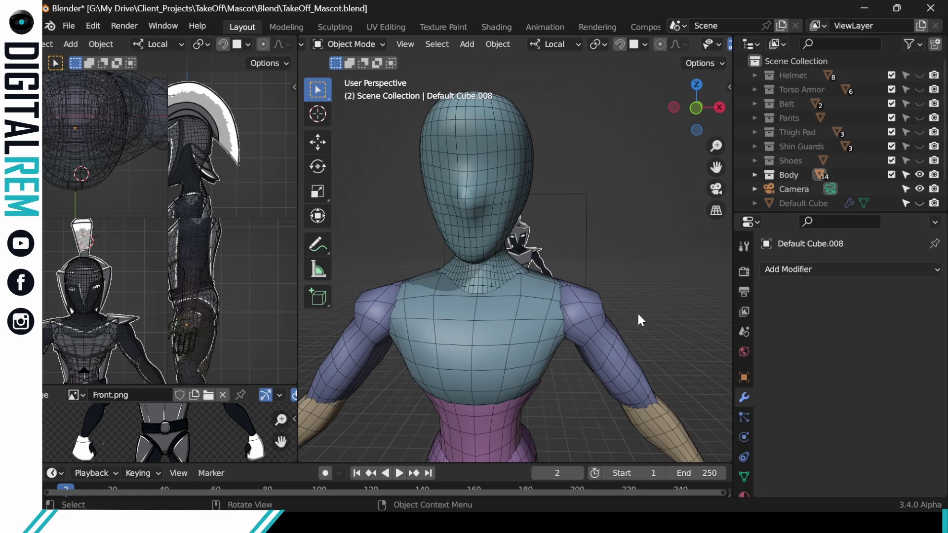
- Join the head mesh into the chest mesh as a single body object
{"action": "middle_click_drag", "start_coordinate": [637, 312], "coordinate": [667, 307]}
{"action": "left_click", "coordinate": [517, 250]}
{"action": "left_click", "coordinate": [502, 198]}
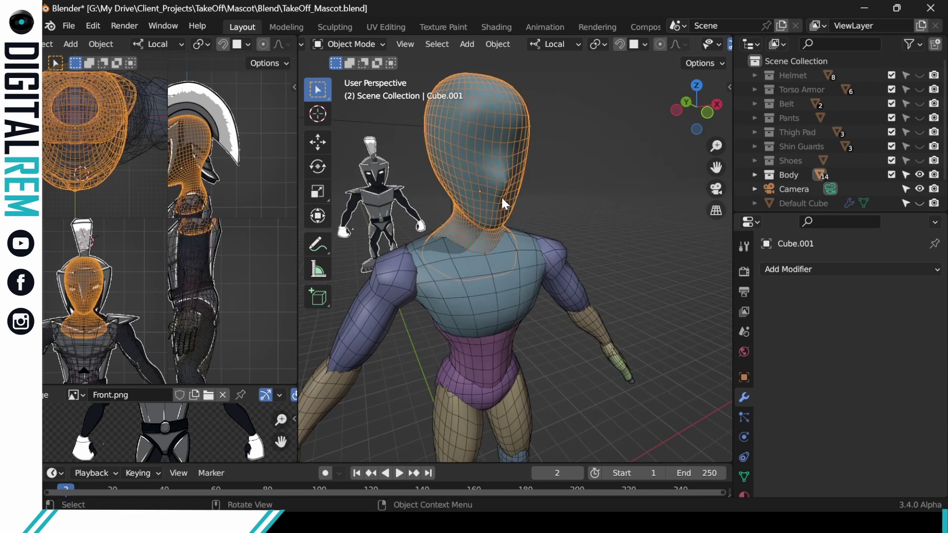
{"action": "left_click", "coordinate": [483, 270], "text": "shift"}
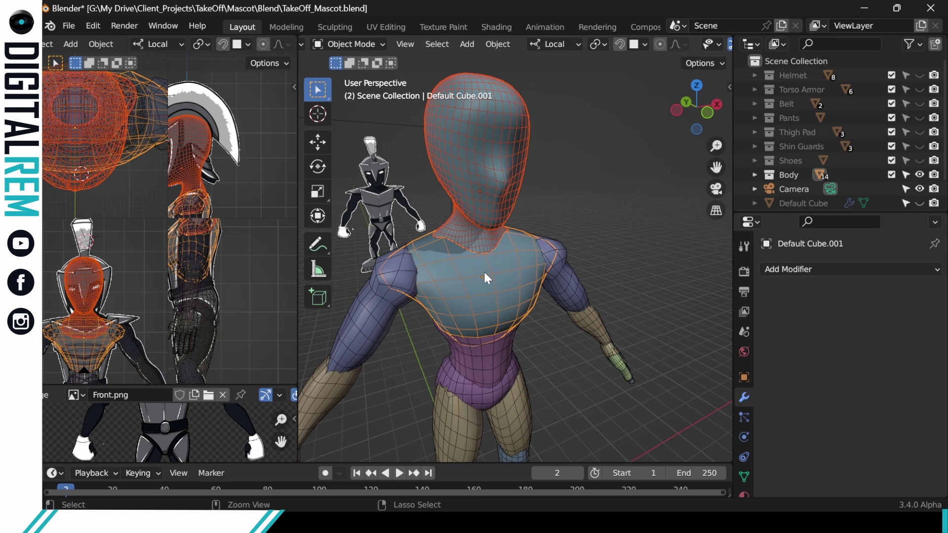
{"action": "key", "text": "ctrl+j"}
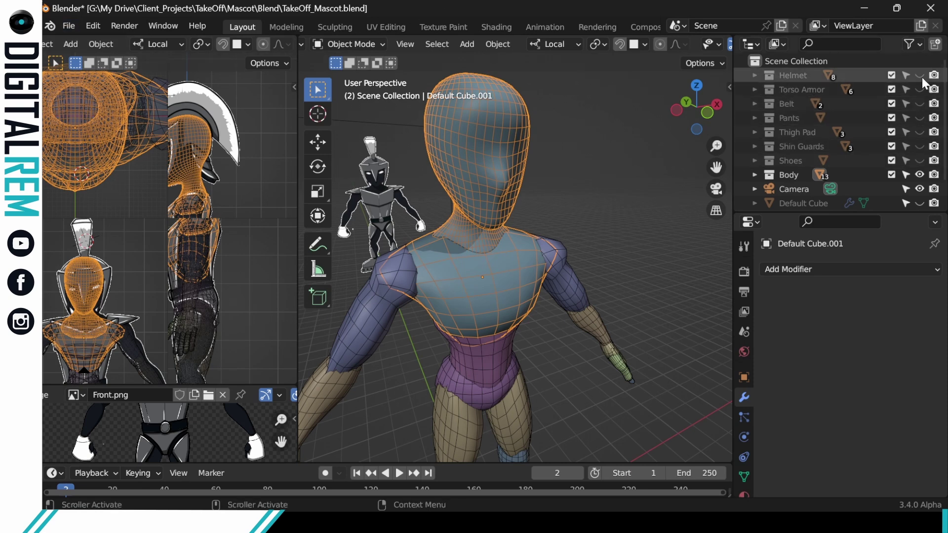
- Show the collections from Helmet to Shoes again and make them unselectable, leaving Body selectable
{"action": "left_click_drag", "start_coordinate": [921, 76], "coordinate": [917, 167]}
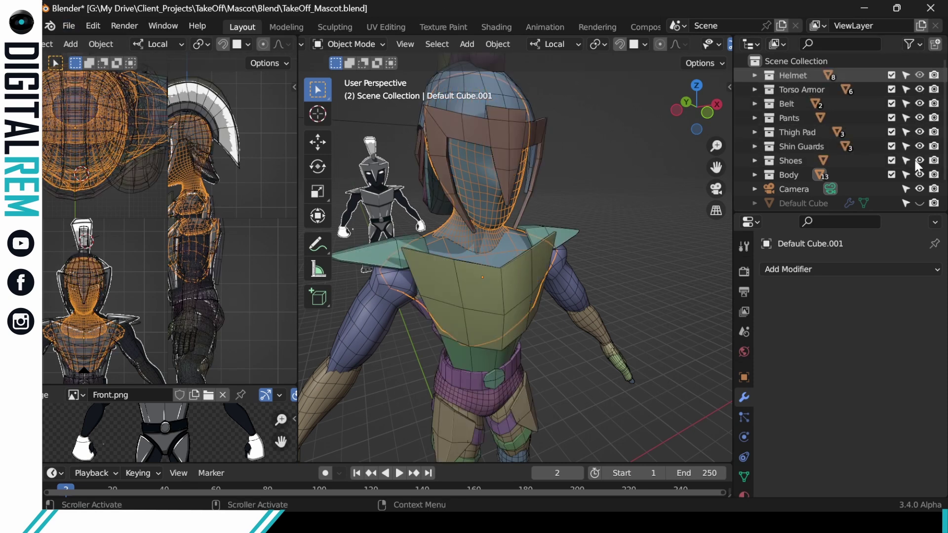
{"action": "left_click", "coordinate": [906, 75]}
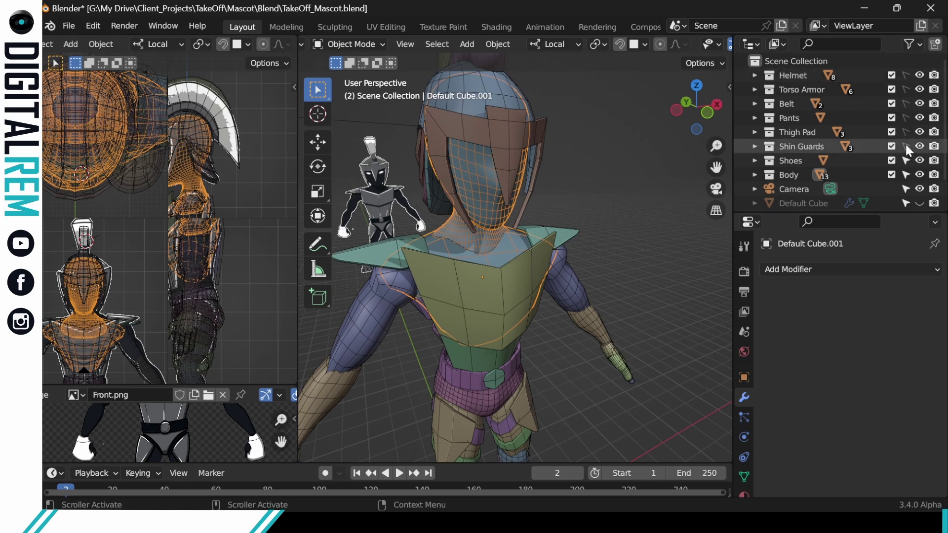
{"action": "left_click", "coordinate": [906, 160]}
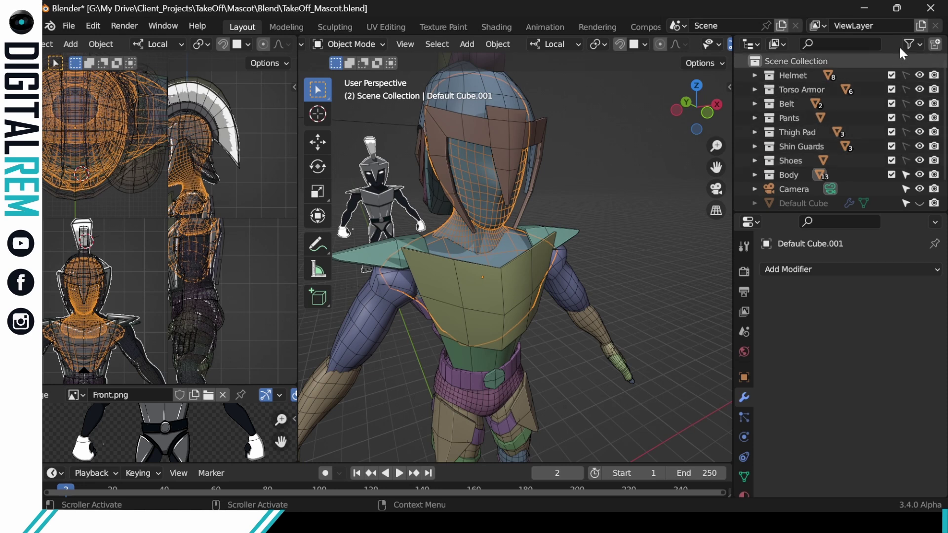
{"action": "left_click", "coordinate": [905, 176]}
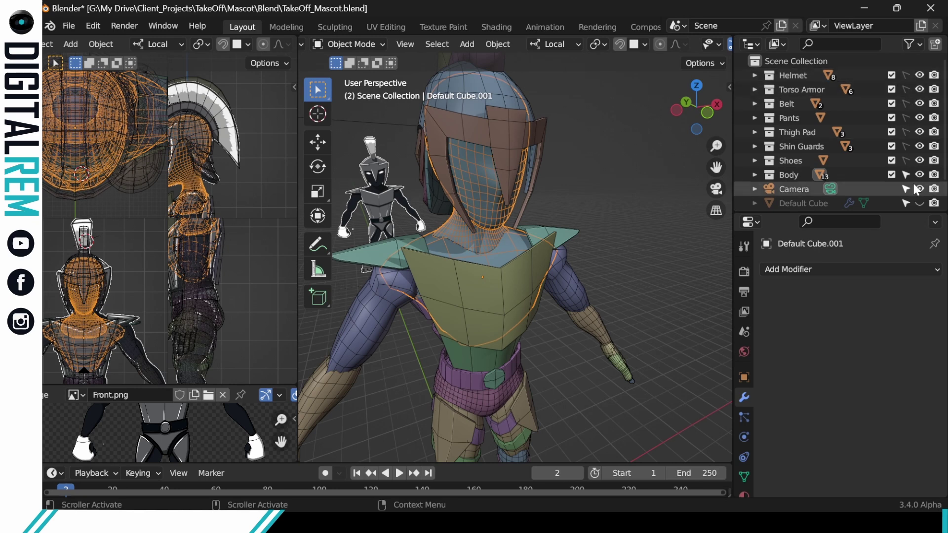
{"action": "left_click", "coordinate": [911, 44]}
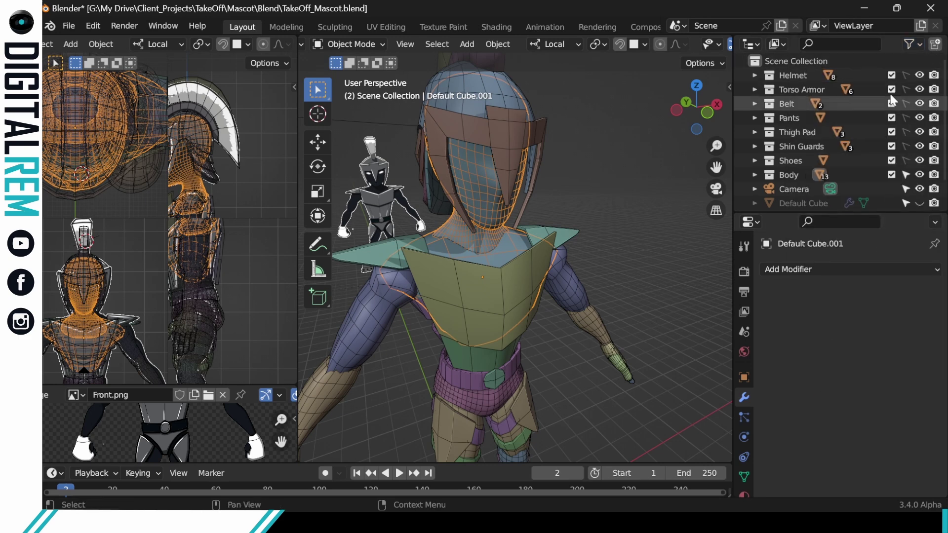
- Try Sculpt Mode and Texture Paint mode on the joined head and chest, returning to Object Mode after each
{"action": "middle_click_drag", "start_coordinate": [579, 131], "coordinate": [461, 137]}
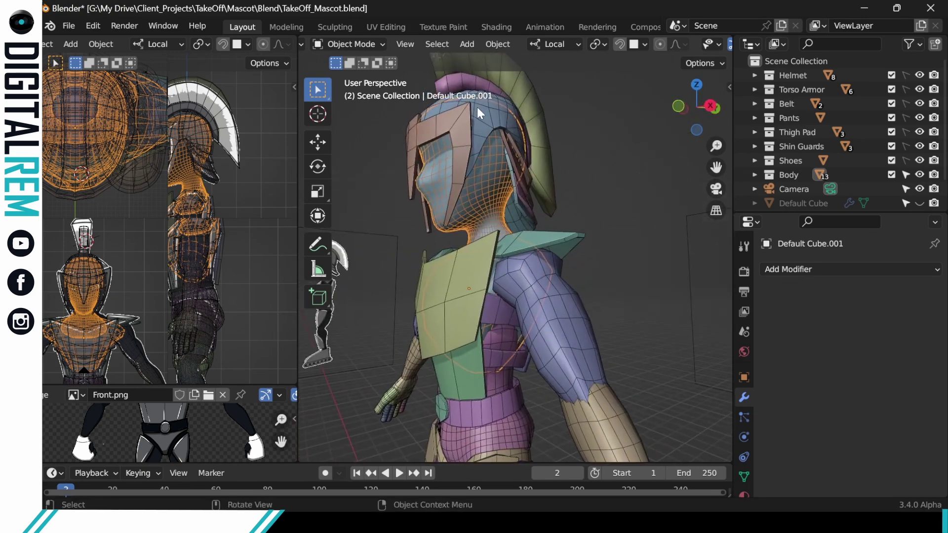
{"action": "middle_click_drag", "start_coordinate": [512, 98], "coordinate": [537, 174]}
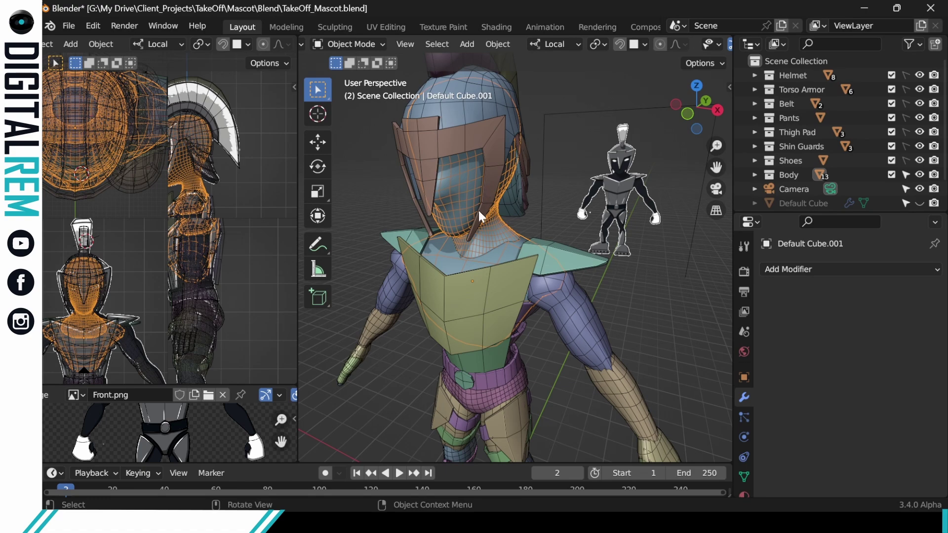
{"action": "key", "text": "ctrl+Tab"}
{"action": "left_click", "coordinate": [481, 300]}
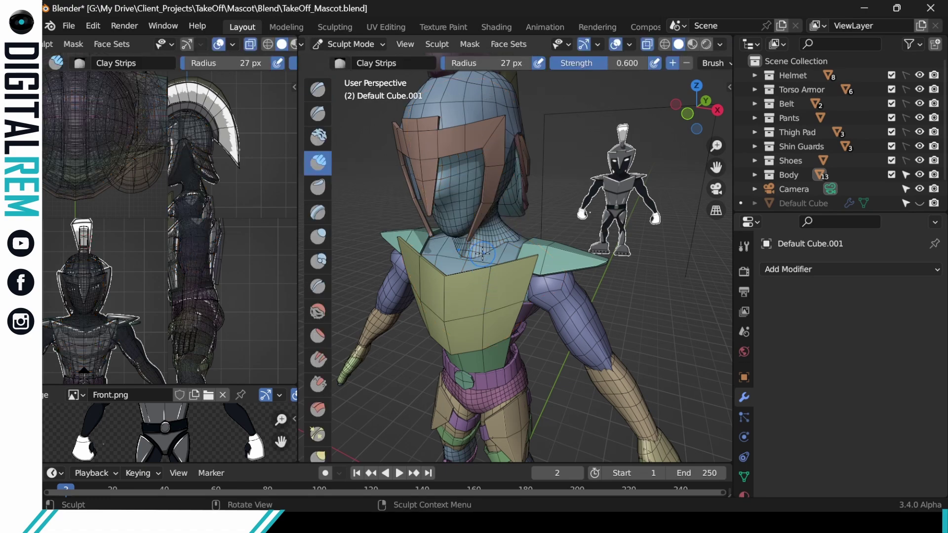
{"action": "key", "text": "ctrl+Tab"}
{"action": "left_click", "coordinate": [359, 237]}
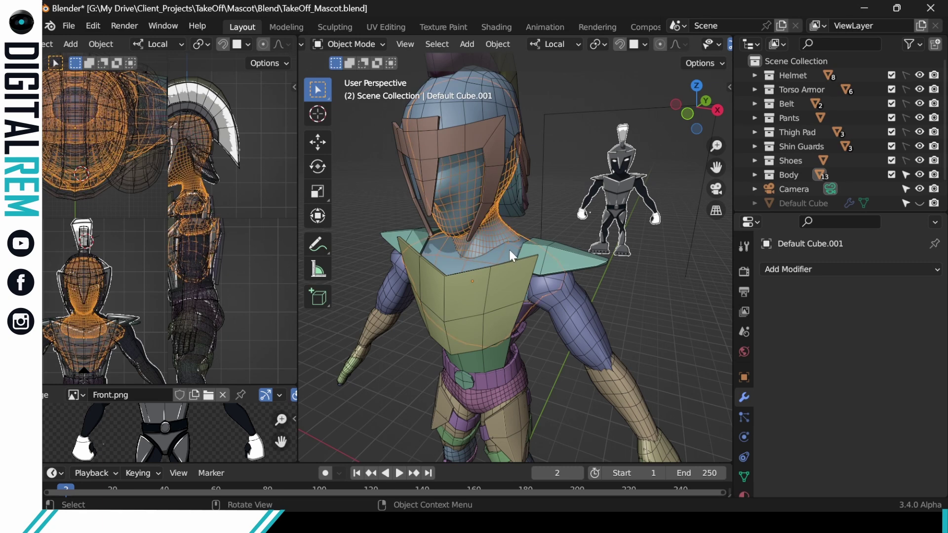
{"action": "key", "text": "ctrl+Tab"}
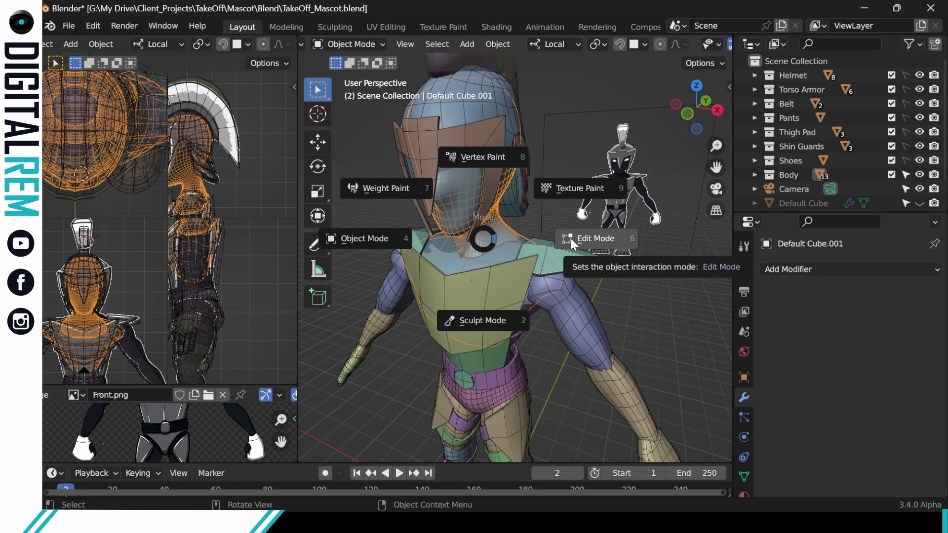
{"action": "left_click", "coordinate": [502, 226]}
{"action": "key", "text": "ctrl+Tab"}
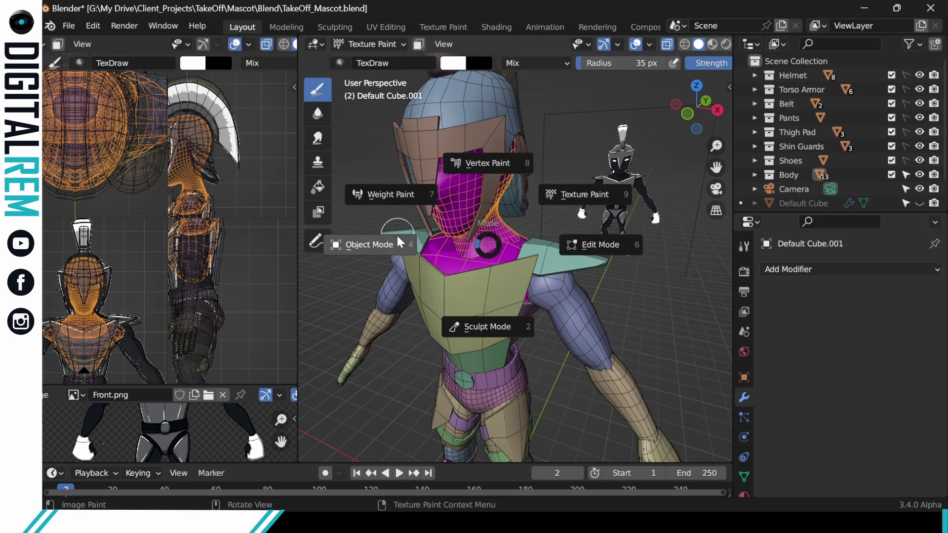
{"action": "left_click", "coordinate": [398, 242]}
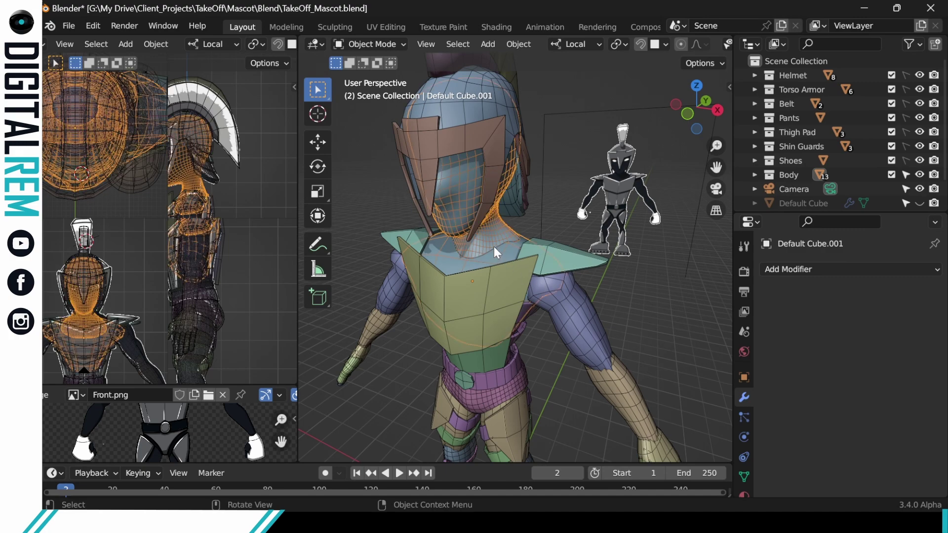
- Put the joined head and chest object into Sculpt Mode
{"action": "middle_click_drag", "start_coordinate": [494, 246], "coordinate": [505, 194]}
{"action": "middle_click_drag", "start_coordinate": [504, 202], "coordinate": [538, 242]}
{"action": "key", "text": "ctrl+Tab"}
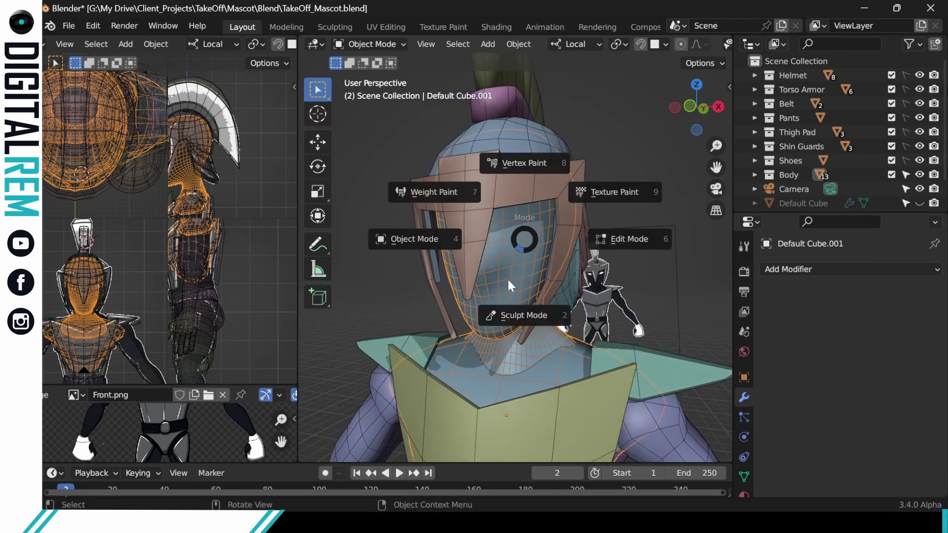
{"action": "left_click", "coordinate": [503, 312]}
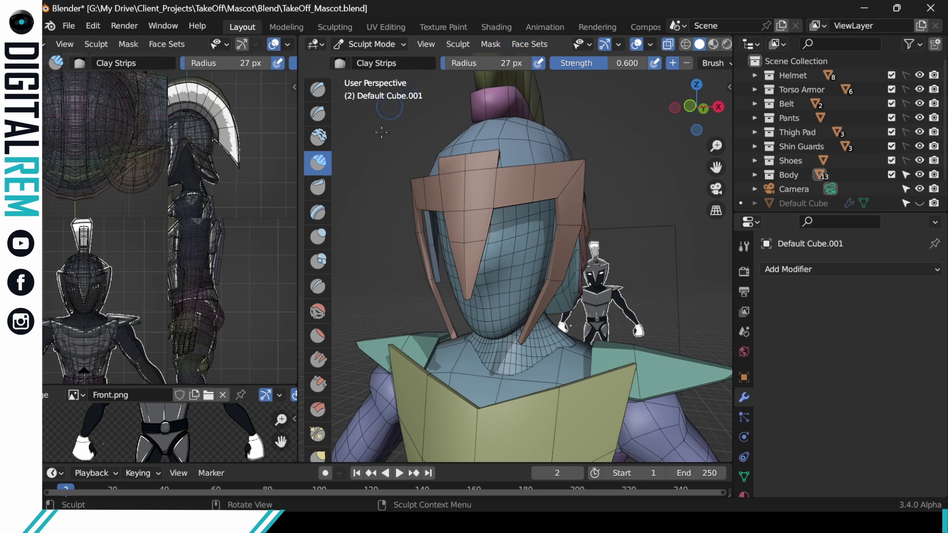
{"action": "key", "text": "ctrl+Tab"}
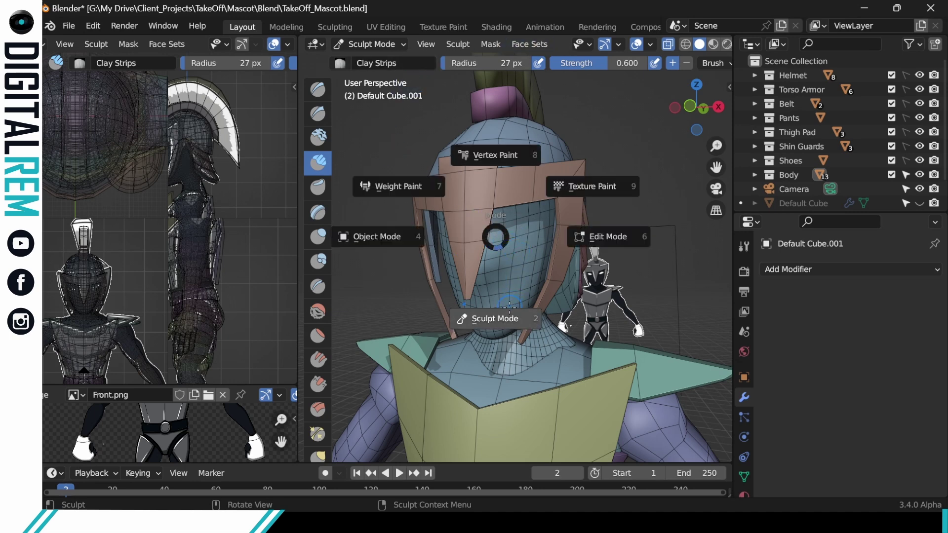
{"action": "left_click", "coordinate": [509, 308]}
{"action": "left_click", "coordinate": [373, 45]}
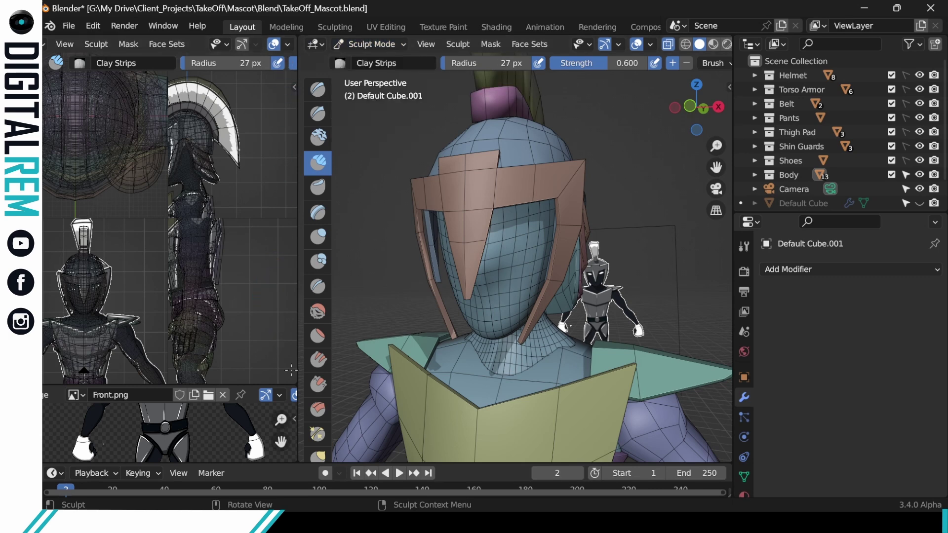
- Close the Front.png image editor and the orthographic reference views to give the perspective viewport the full area
{"action": "left_click_drag", "start_coordinate": [296, 395], "coordinate": [286, 403]}
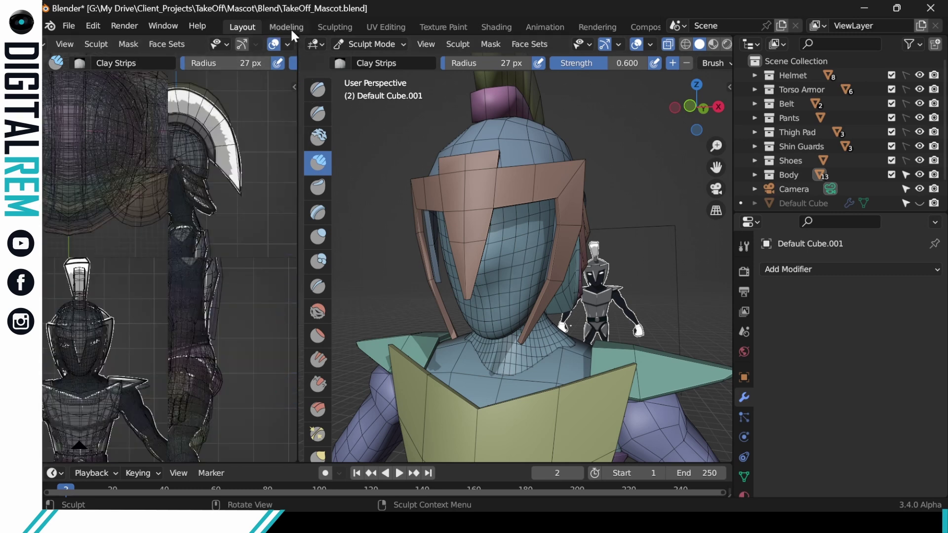
{"action": "left_click_drag", "start_coordinate": [296, 34], "coordinate": [267, 36]}
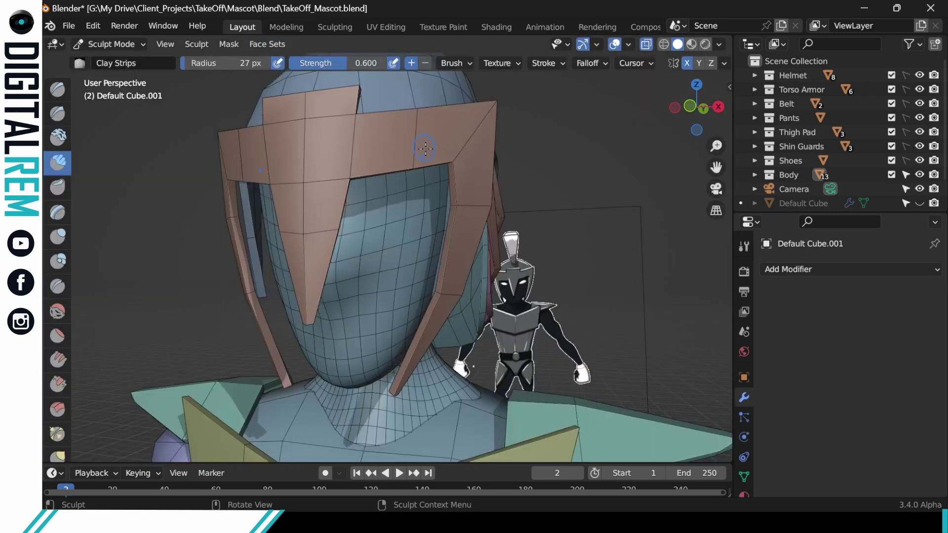
{"action": "middle_click_drag", "start_coordinate": [426, 150], "coordinate": [331, 148]}
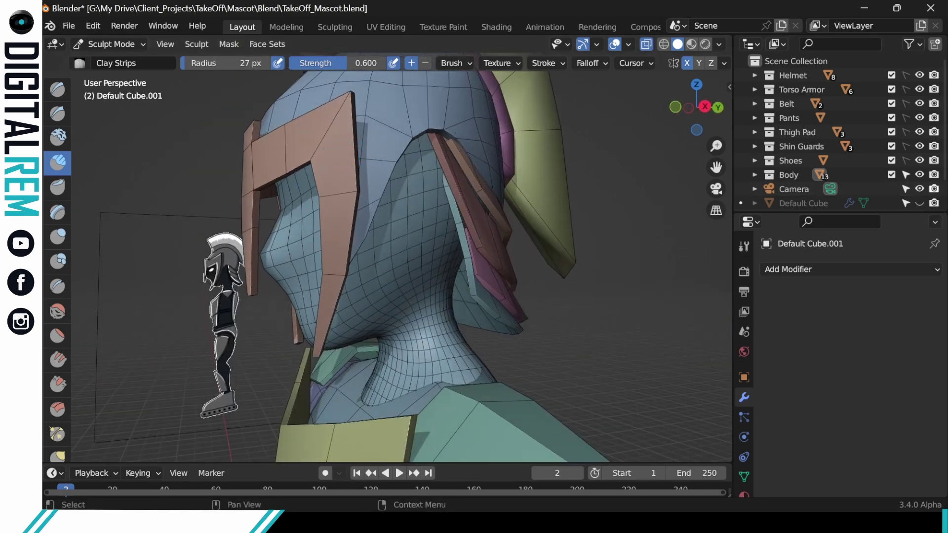
- Hide the two reference image objects, Empty and Empty.001, from the viewport
{"action": "scroll", "coordinate": [886, 162], "scroll_direction": "down", "scroll_amount": 3}
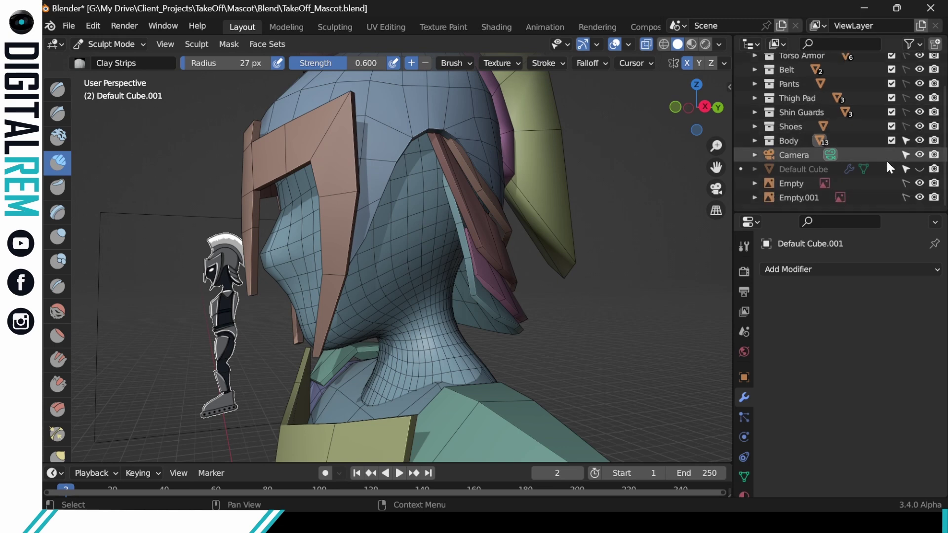
{"action": "left_click", "coordinate": [919, 184]}
{"action": "left_click", "coordinate": [919, 198]}
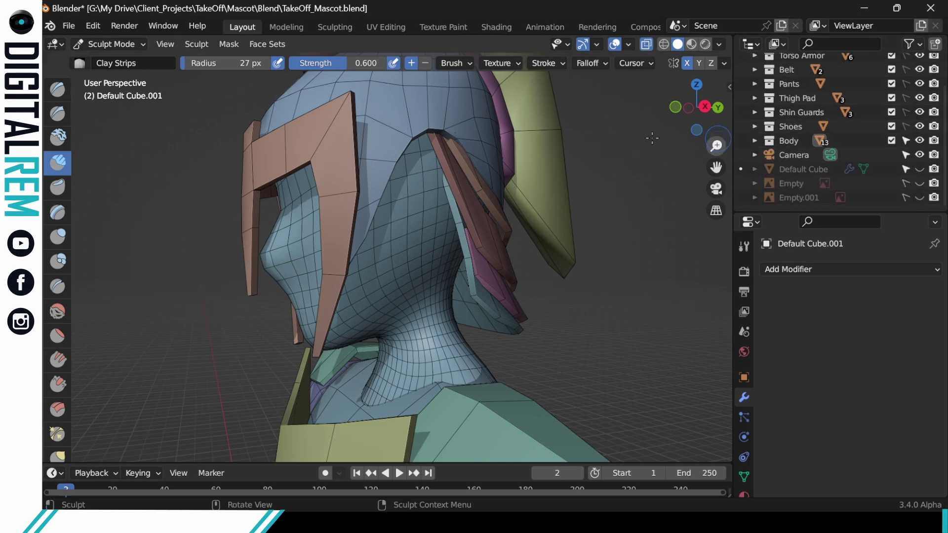
{"action": "mouse_move", "coordinate": [603, 144]}
{"action": "middle_mouse_down"}
{"action": "mouse_move", "coordinate": [587, 150]}
{"action": "mouse_move", "coordinate": [599, 152]}
{"action": "mouse_move", "coordinate": [599, 186]}
{"action": "mouse_move", "coordinate": [560, 224]}
{"action": "mouse_move", "coordinate": [554, 211]}
{"action": "mouse_move", "coordinate": [526, 225]}
{"action": "middle_mouse_up"}
- Switch the joined head and chest object to Object Mode and put it back into Sculpt Mode
{"action": "key", "text": "ctrl+Tab"}
{"action": "left_click", "coordinate": [312, 227]}
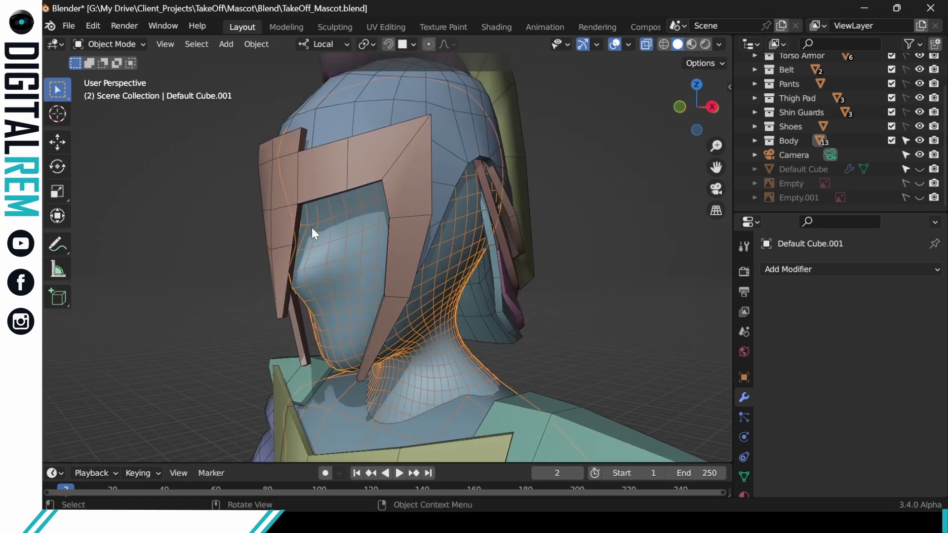
{"action": "key", "text": "ctrl+Tab"}
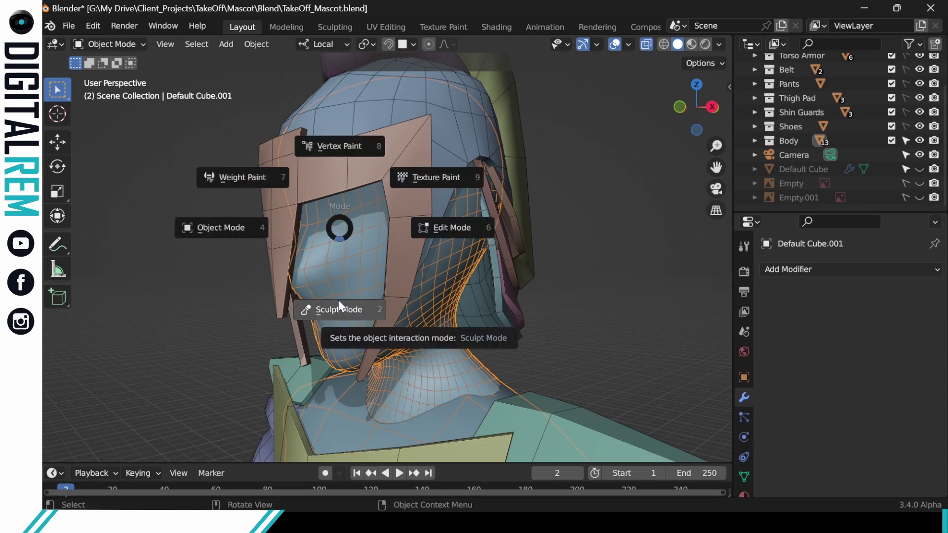
{"action": "left_click", "coordinate": [345, 233]}
{"action": "left_click", "coordinate": [137, 45]}
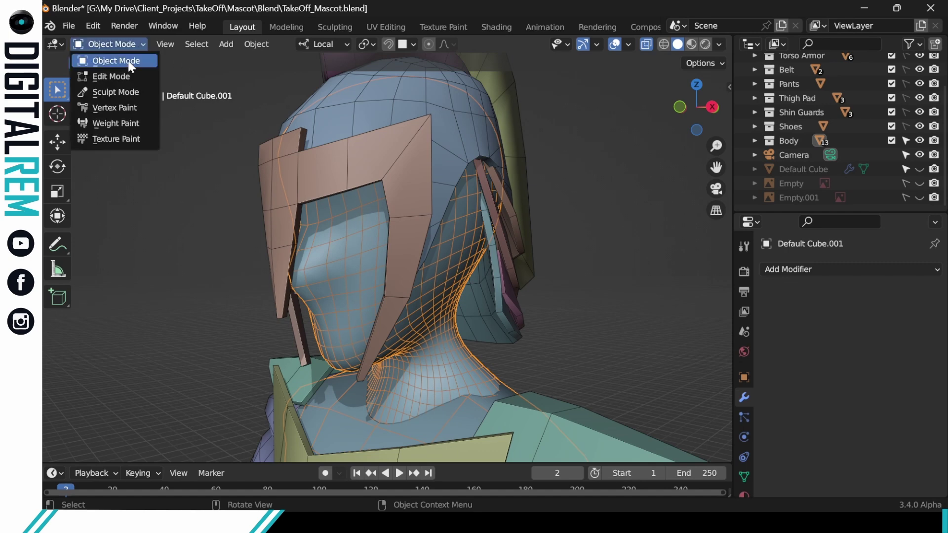
{"action": "left_click", "coordinate": [125, 93]}
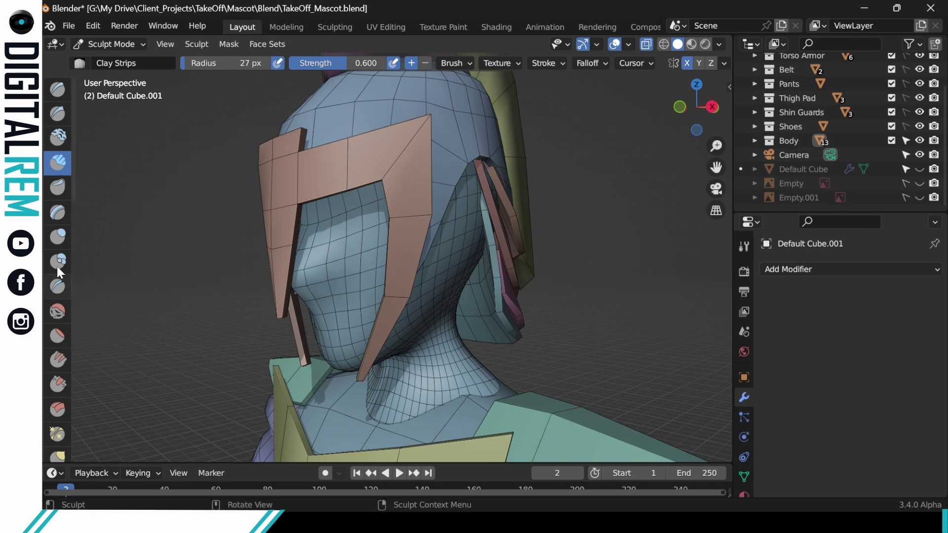
- Look through the complete set of sculpting brushes and tools
{"action": "scroll", "coordinate": [58, 254], "scroll_direction": "down", "scroll_amount": 6}
{"action": "scroll", "coordinate": [58, 254], "scroll_direction": "down", "scroll_amount": 5}
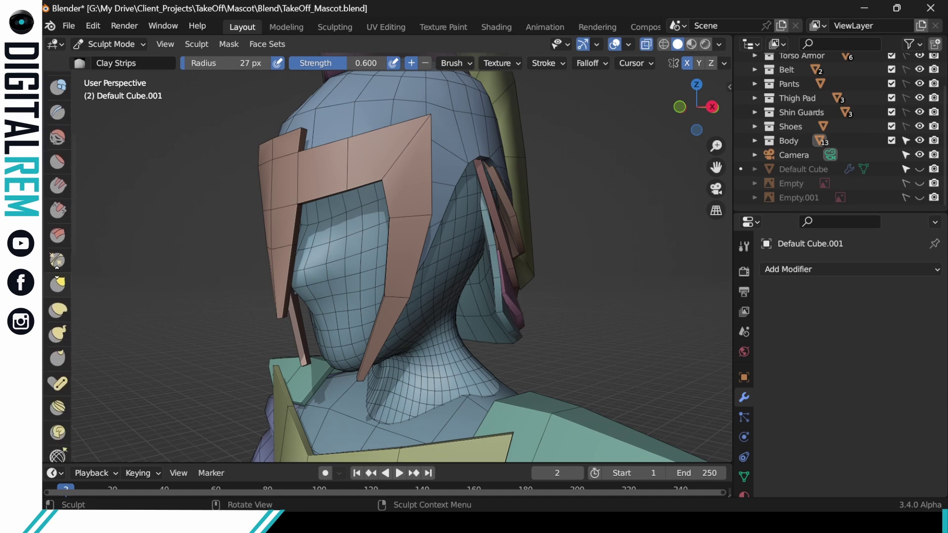
{"action": "scroll", "coordinate": [57, 246], "scroll_direction": "down", "scroll_amount": 9}
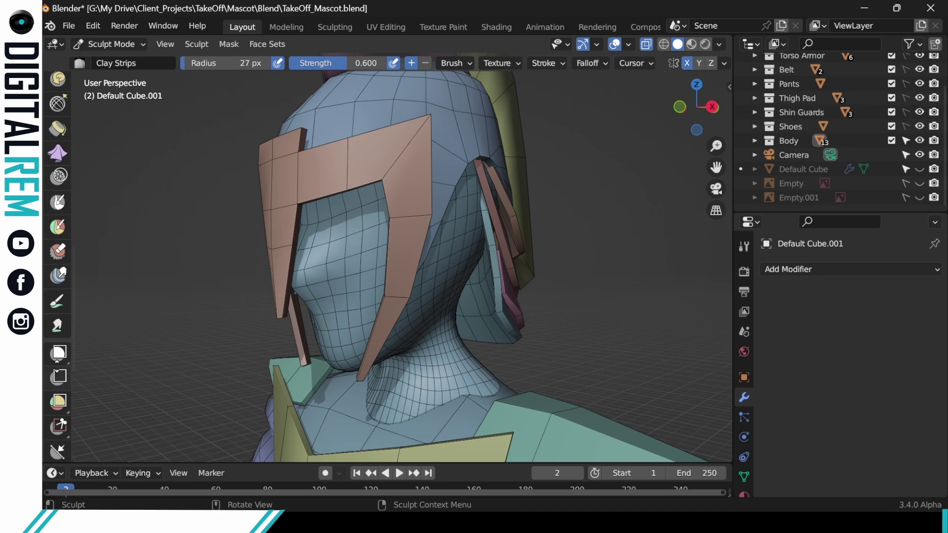
{"action": "scroll", "coordinate": [58, 296], "scroll_direction": "down", "scroll_amount": 7}
{"action": "scroll", "coordinate": [58, 297], "scroll_direction": "down", "scroll_amount": 4}
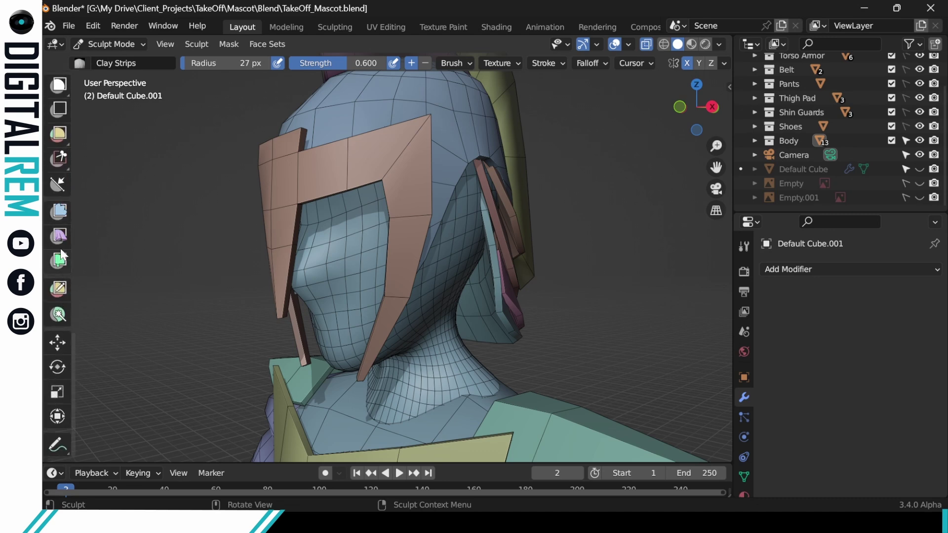
{"action": "scroll", "coordinate": [60, 168], "scroll_direction": "up", "scroll_amount": 8}
{"action": "scroll", "coordinate": [61, 168], "scroll_direction": "up", "scroll_amount": 10}
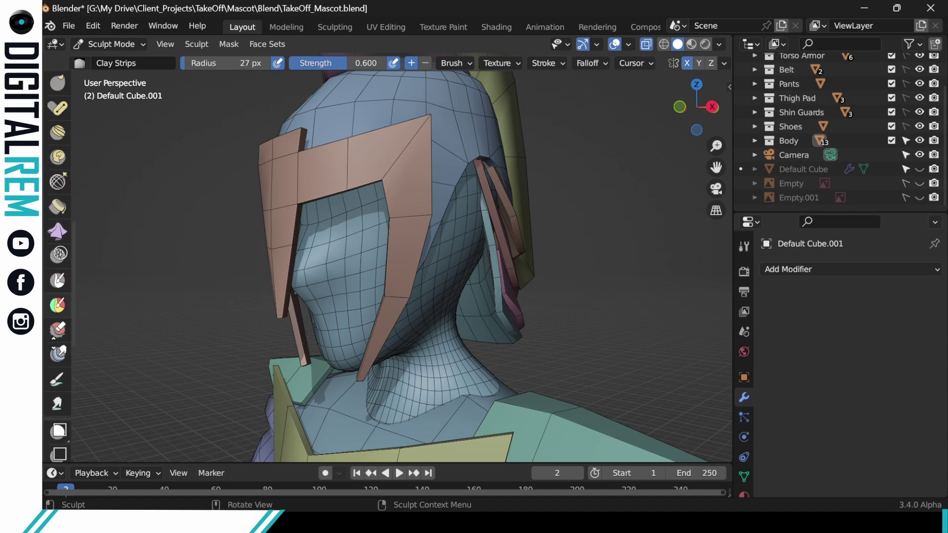
{"action": "scroll", "coordinate": [58, 163], "scroll_direction": "up", "scroll_amount": 12}
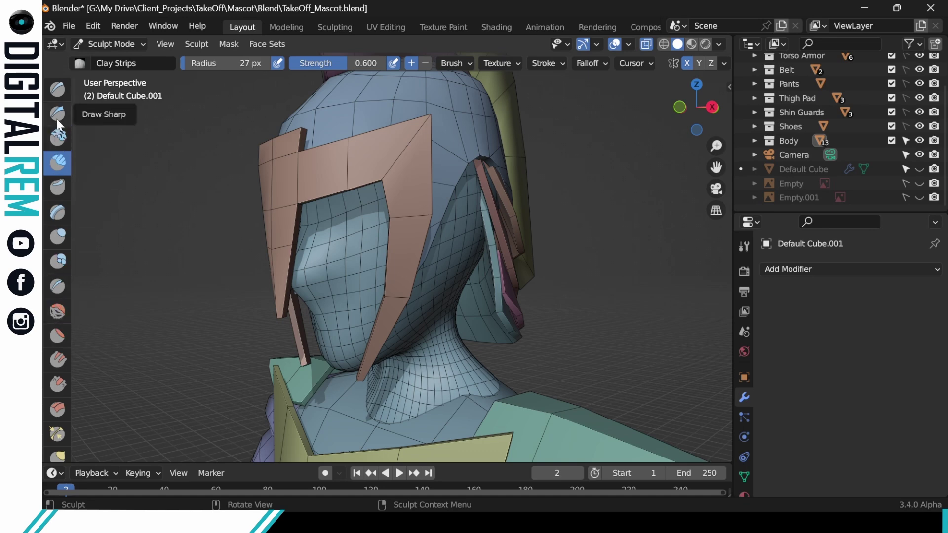
- Try the Draw, Draw Sharp and Clay brushes and return to the Clay Strips brush
{"action": "left_click", "coordinate": [59, 93]}
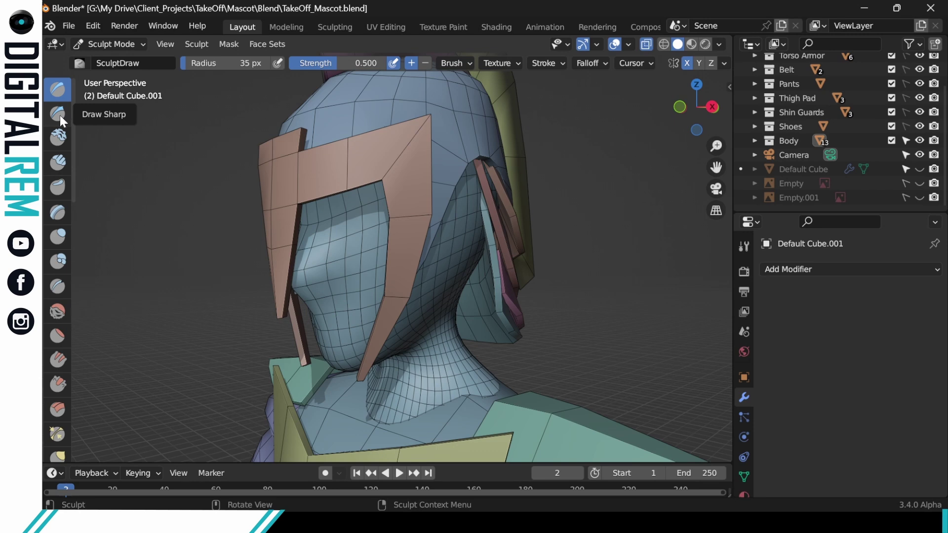
{"action": "left_click", "coordinate": [60, 115]}
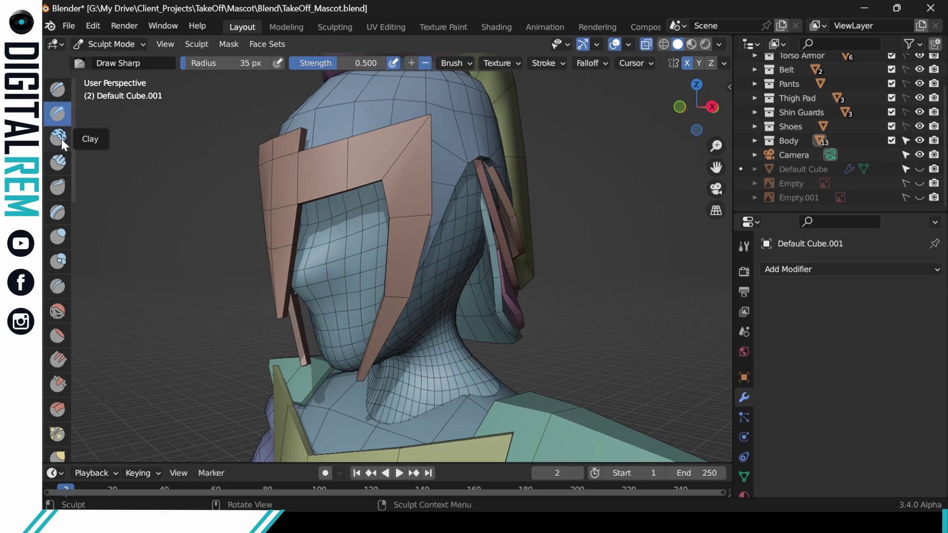
{"action": "left_click", "coordinate": [61, 140]}
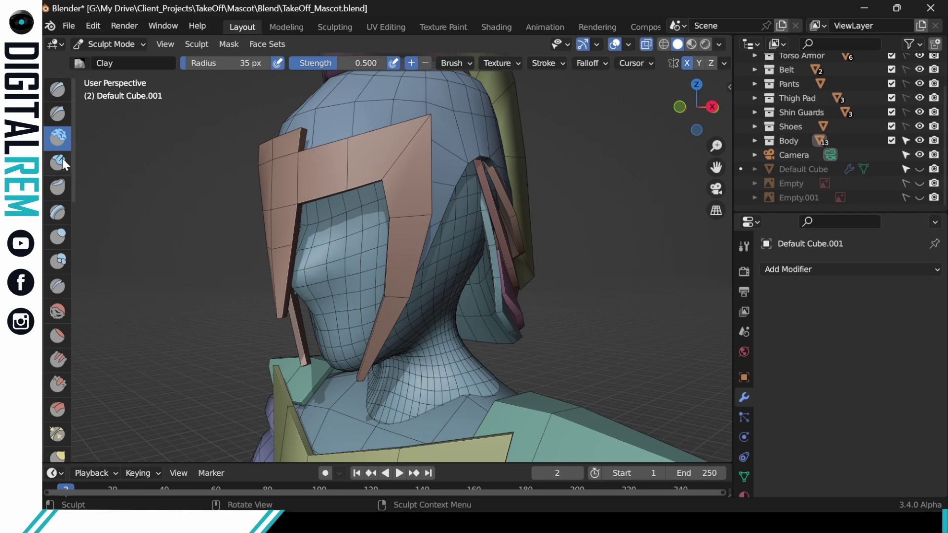
{"action": "left_click", "coordinate": [62, 161]}
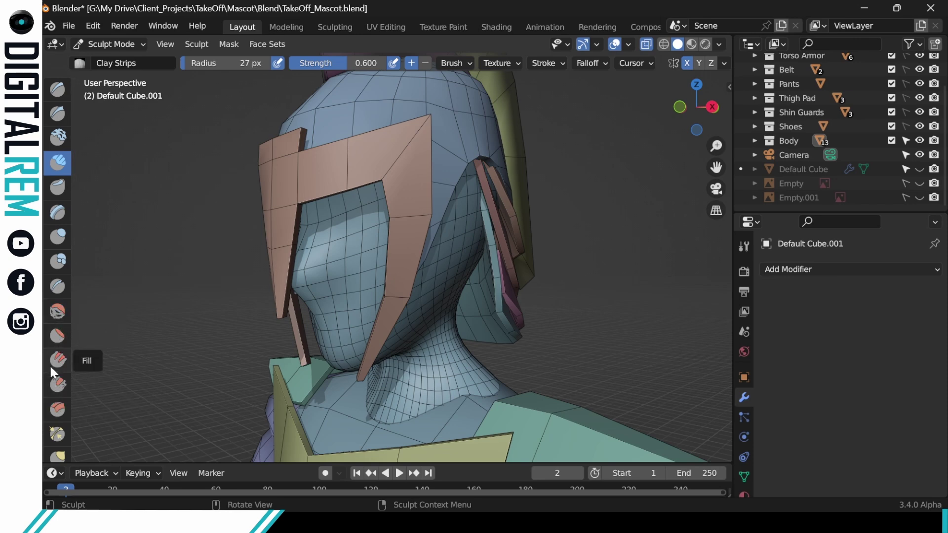
{"action": "right_click", "coordinate": [63, 408]}
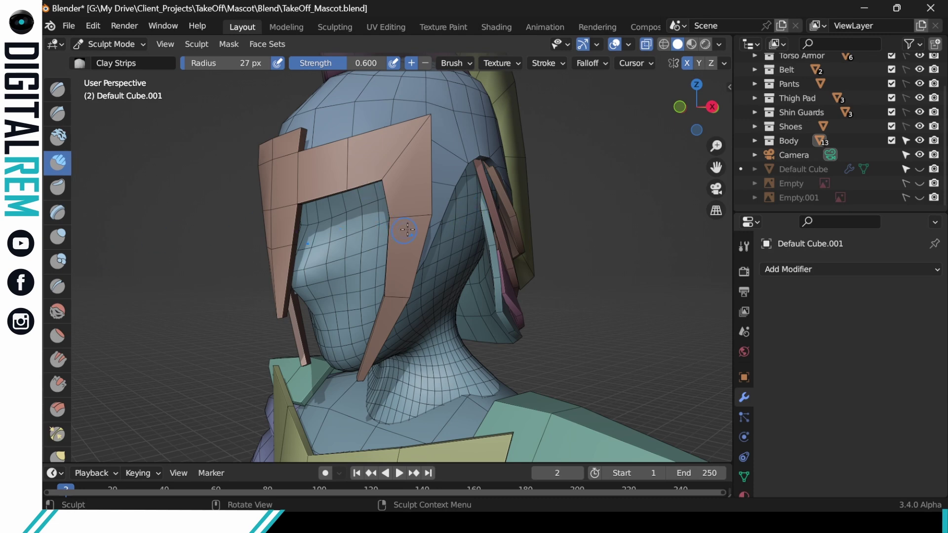
{"action": "mouse_move", "coordinate": [400, 223]}
{"action": "middle_mouse_down"}
{"action": "mouse_move", "coordinate": [442, 204]}
{"action": "mouse_move", "coordinate": [444, 215]}
{"action": "mouse_move", "coordinate": [423, 220]}
{"action": "middle_mouse_up"}
{"action": "scroll", "coordinate": [441, 204], "scroll_direction": "up", "scroll_amount": 5}
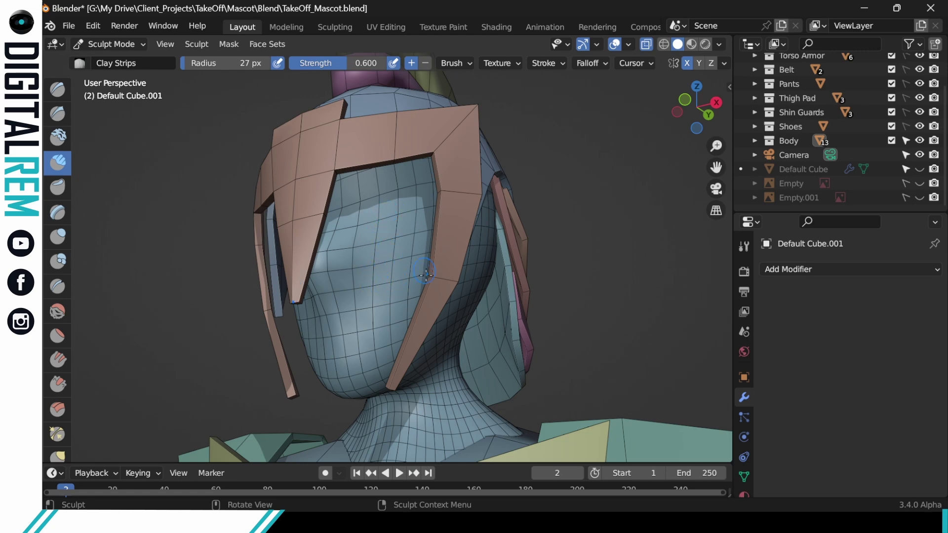
{"action": "mouse_move", "coordinate": [425, 275]}
{"action": "middle_mouse_down"}
{"action": "mouse_move", "coordinate": [412, 285]}
{"action": "mouse_move", "coordinate": [548, 245]}
{"action": "mouse_move", "coordinate": [524, 293]}
{"action": "middle_mouse_up"}
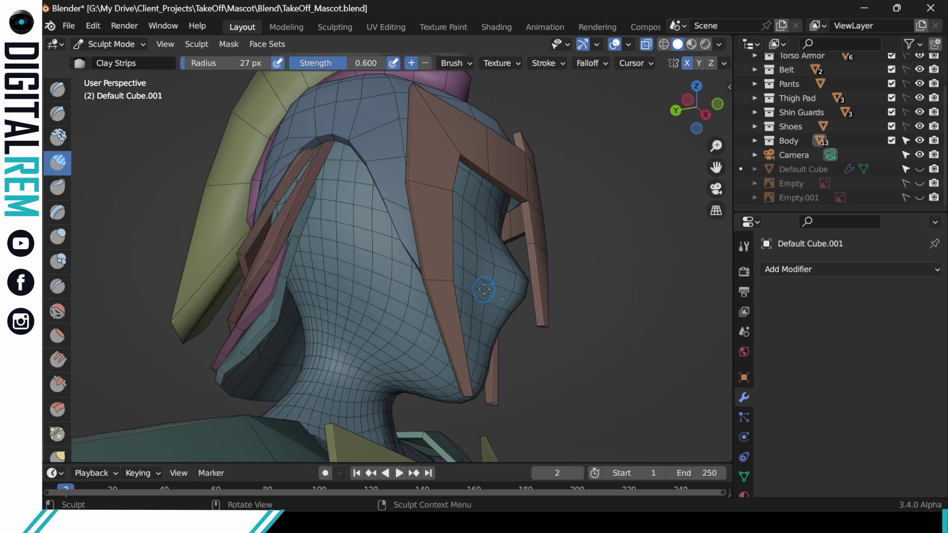
{"action": "scroll", "coordinate": [596, 54], "scroll_direction": "down", "scroll_amount": 5}
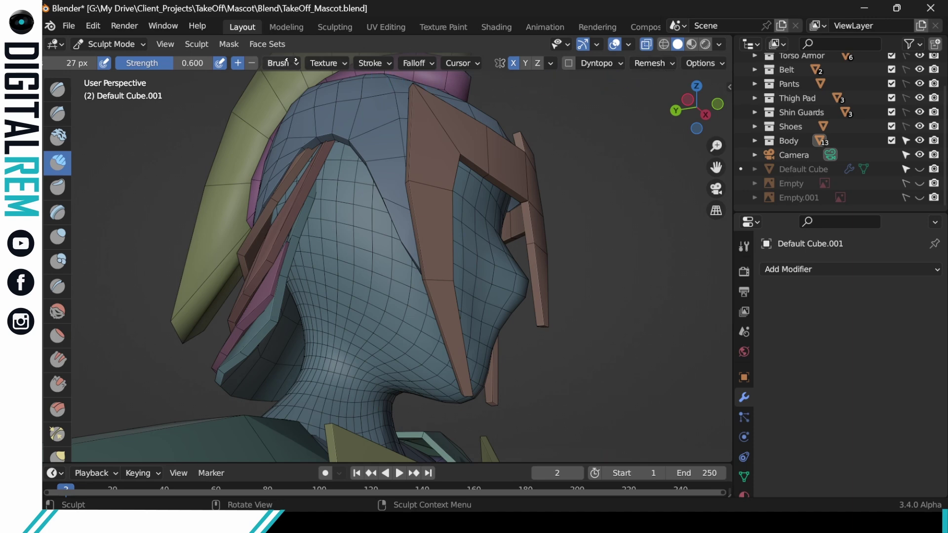
{"action": "middle_click_drag", "start_coordinate": [313, 66], "coordinate": [587, 74]}
- Leave Sculpt Mode for Object Mode and re-enter Sculpt Mode on the head and chest object
{"action": "key", "text": "ctrl+Tab"}
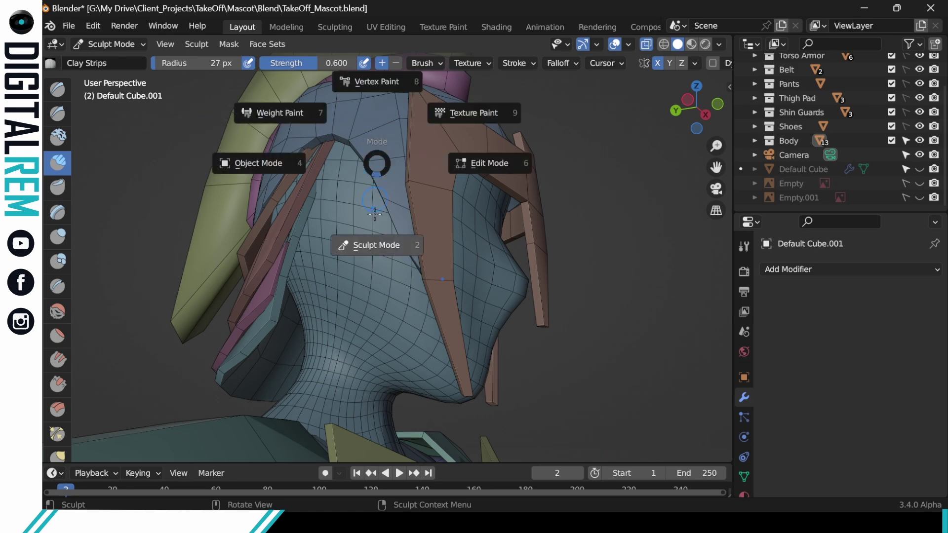
{"action": "left_click", "coordinate": [284, 163]}
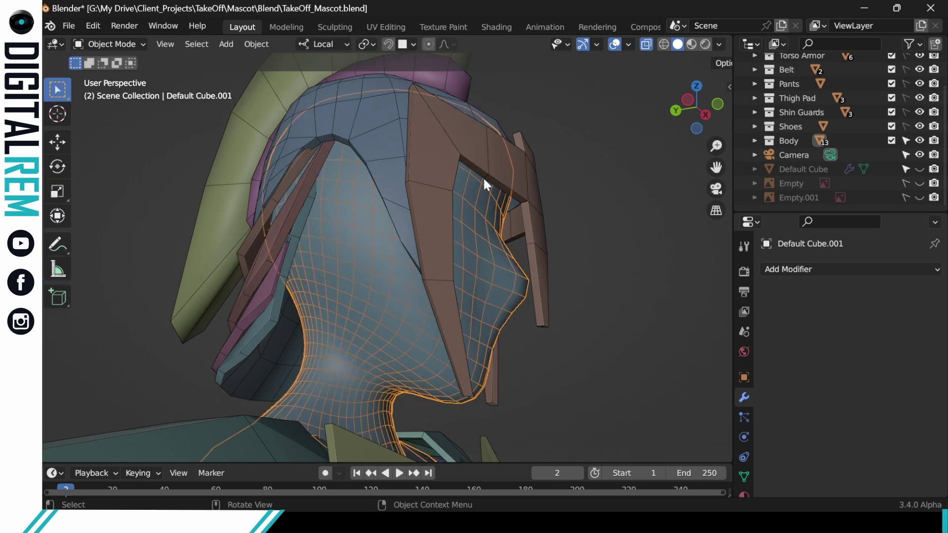
{"action": "key", "text": "ctrl+Tab"}
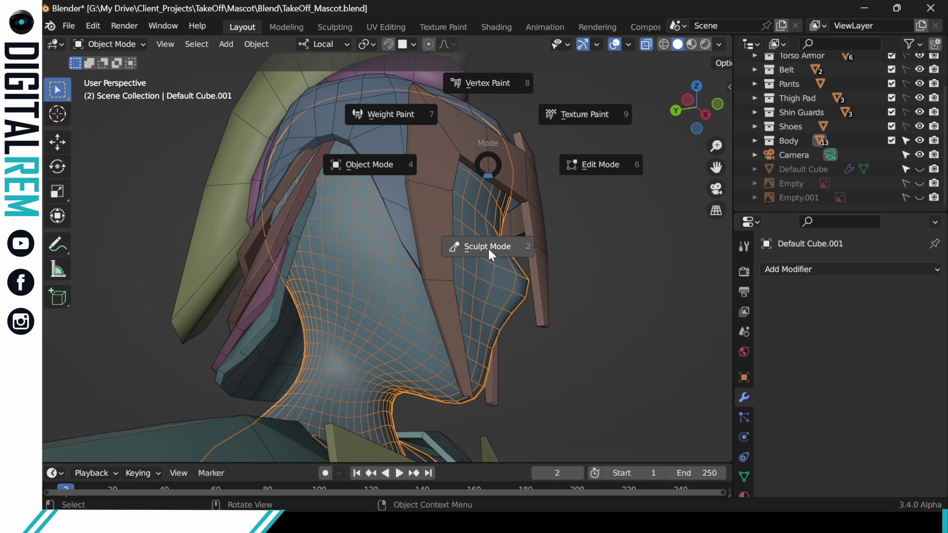
{"action": "left_click", "coordinate": [488, 247]}
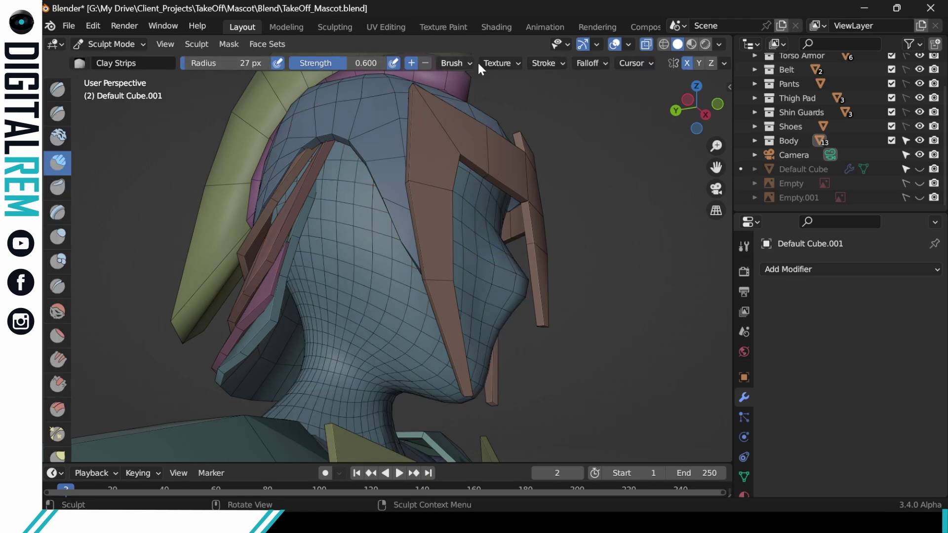
- Review the Remesh and Dyntopo settings available for the head and chest mesh
{"action": "scroll", "coordinate": [652, 64], "scroll_direction": "down", "scroll_amount": 5}
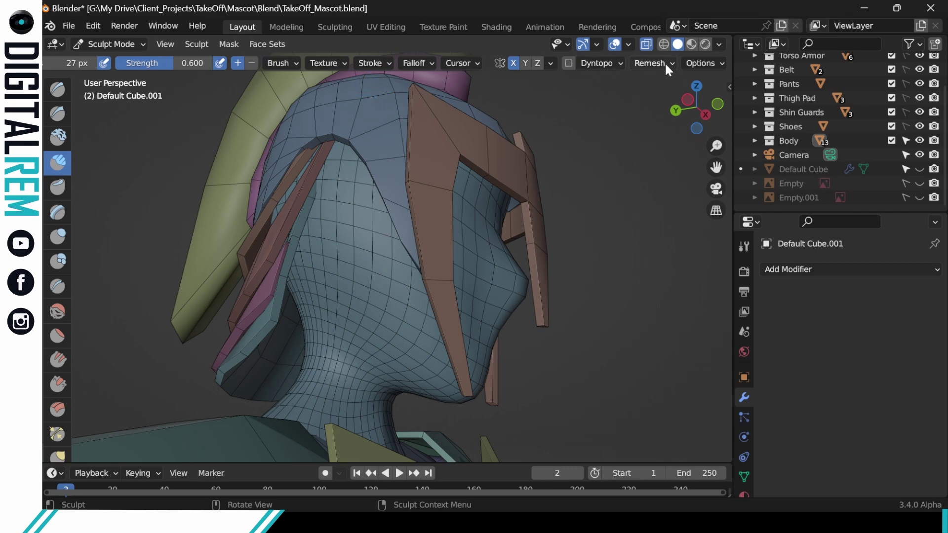
{"action": "left_click", "coordinate": [668, 63]}
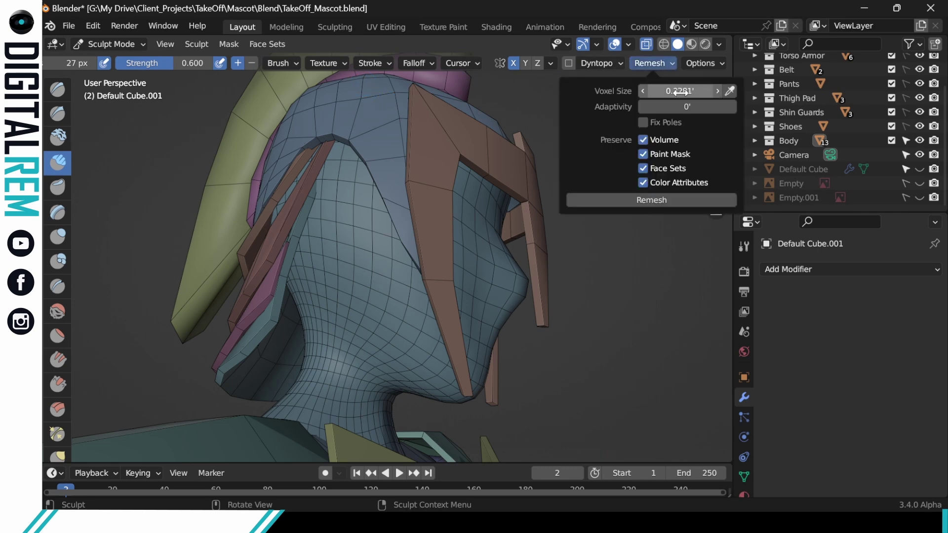
{"action": "scroll", "coordinate": [679, 93], "scroll_direction": "up", "scroll_amount": 1, "text": "ctrl"}
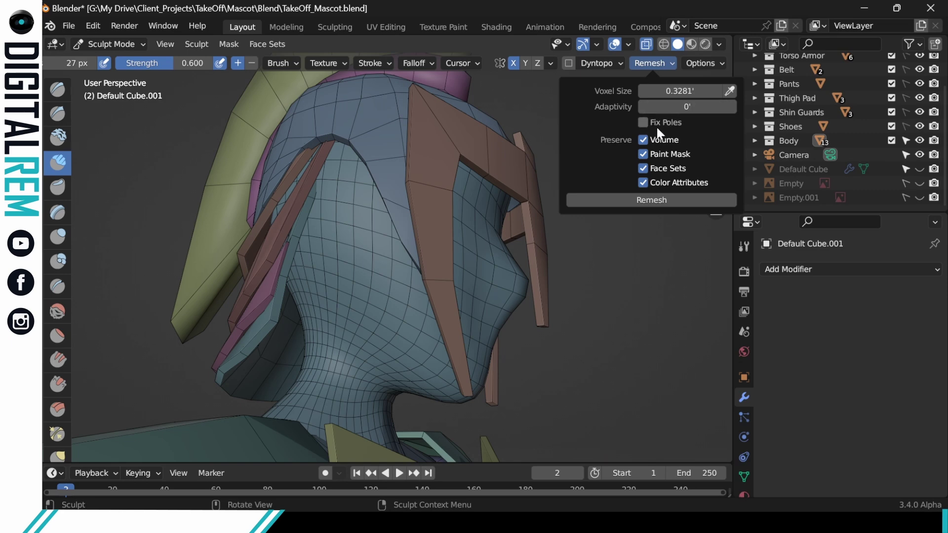
{"action": "left_click", "coordinate": [656, 63]}
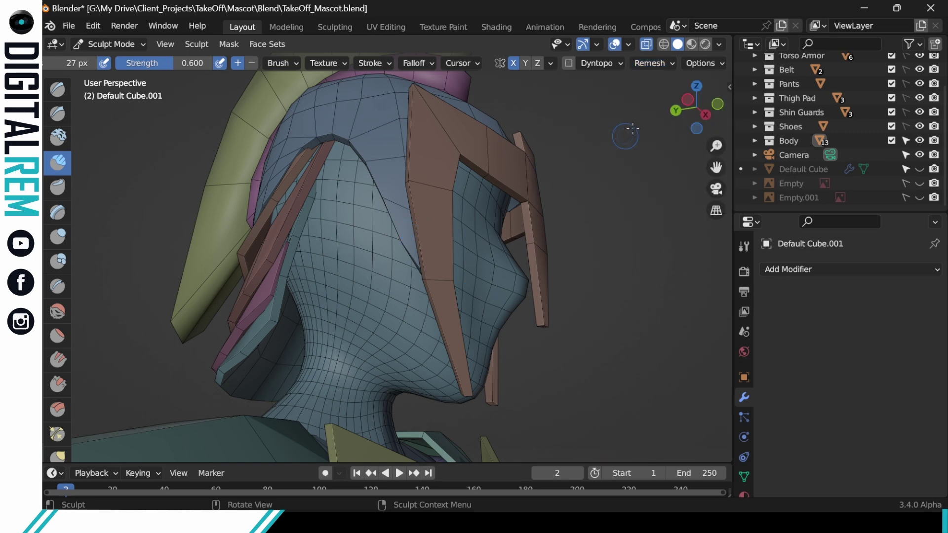
{"action": "left_click", "coordinate": [657, 63]}
{"action": "left_click", "coordinate": [661, 64]}
{"action": "left_click", "coordinate": [597, 62]}
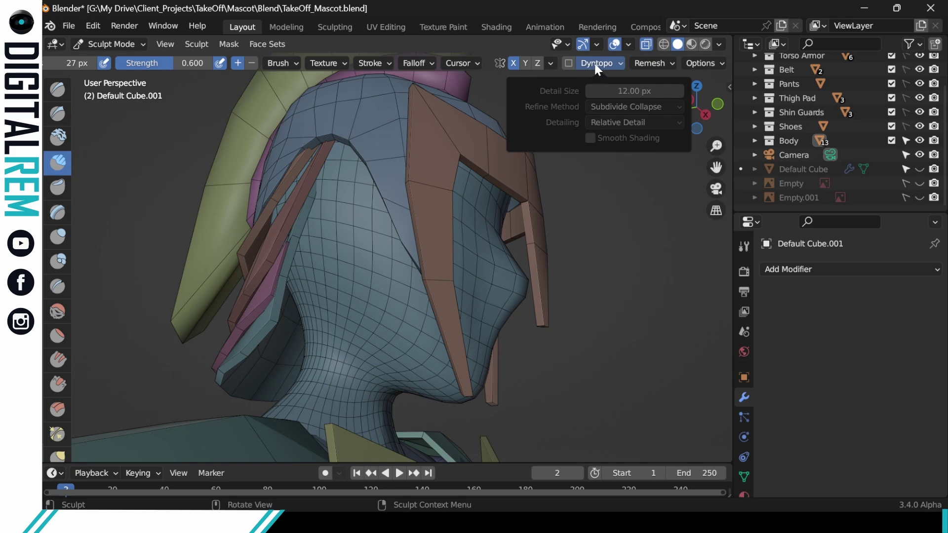
- Set the remesh voxel size to 0.2' and remesh the head and chest object
{"action": "left_click", "coordinate": [665, 60]}
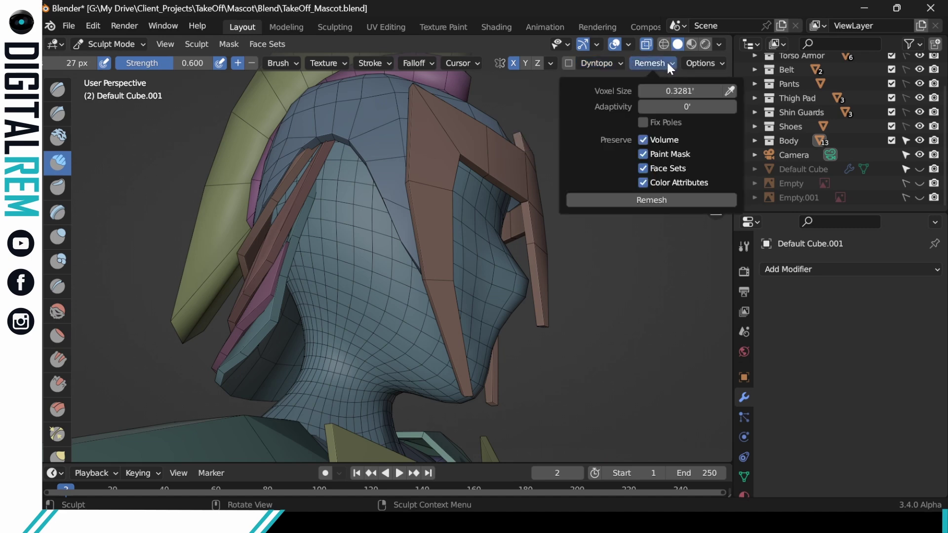
{"action": "left_click", "coordinate": [667, 91]}
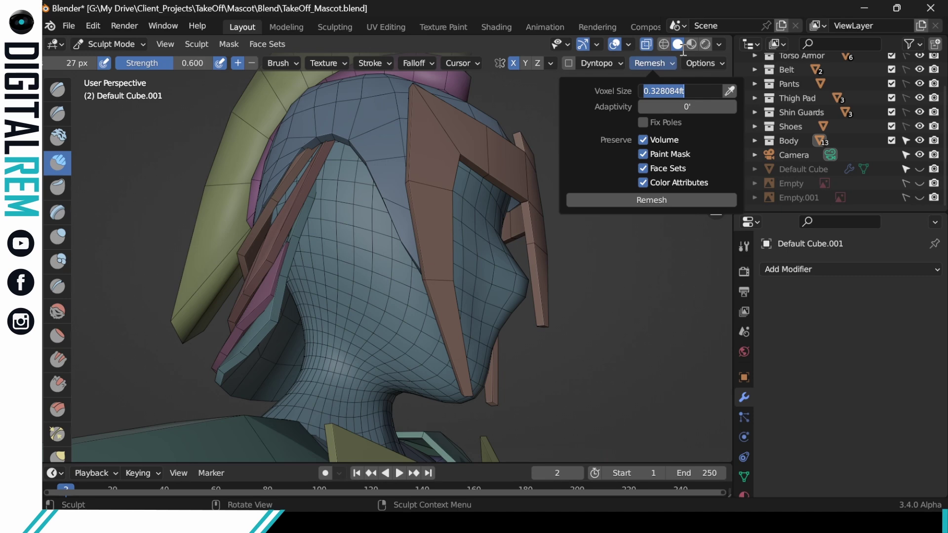
{"action": "type", "text": ".2"}
{"action": "key", "text": "Return"}
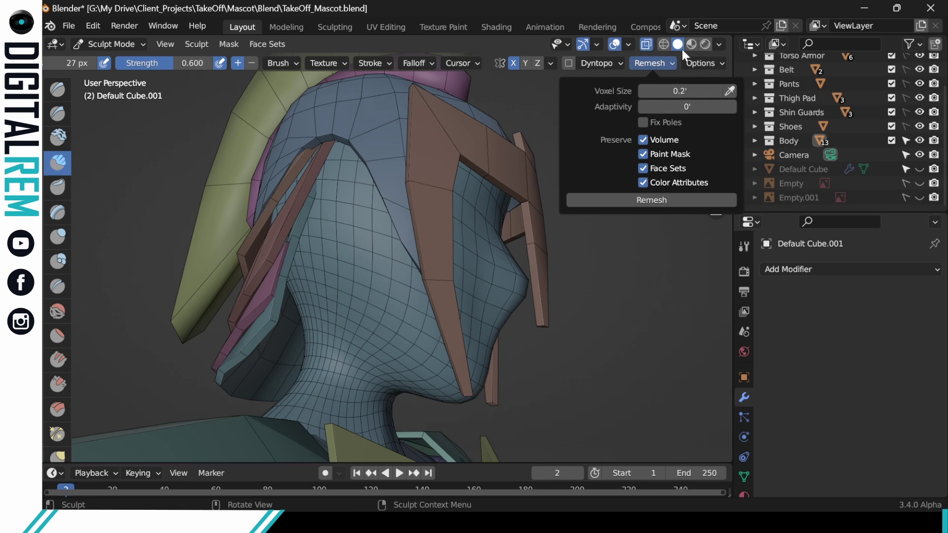
{"action": "left_click", "coordinate": [682, 49]}
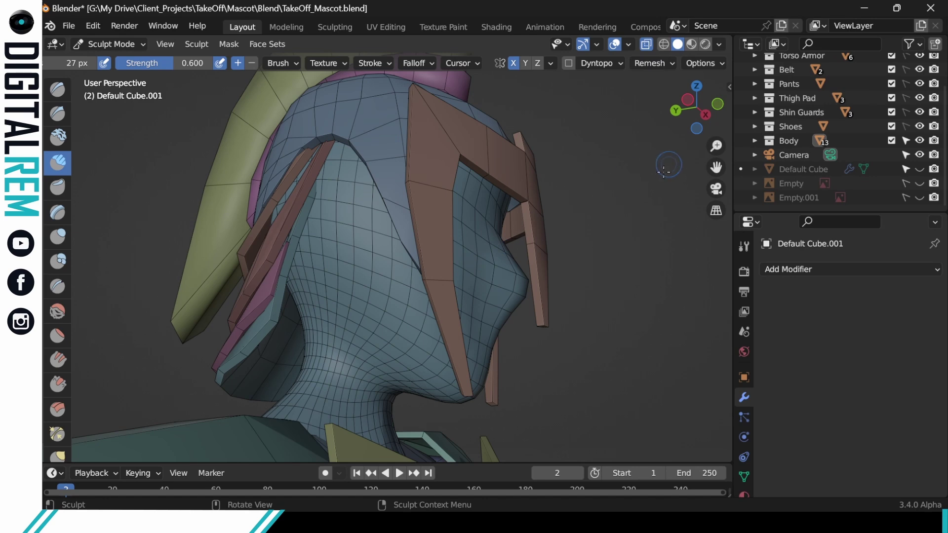
{"action": "left_click", "coordinate": [645, 64]}
{"action": "left_click", "coordinate": [660, 200]}
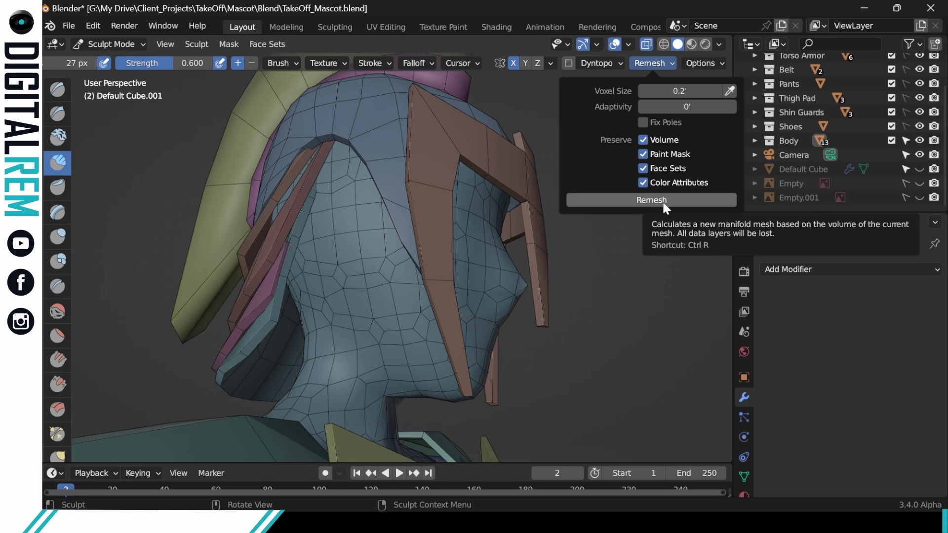
- Examine the remeshed surface on the face, neck and back of the head from several angles
{"action": "mouse_move", "coordinate": [630, 213]}
{"action": "middle_mouse_down"}
{"action": "mouse_move", "coordinate": [399, 279]}
{"action": "mouse_move", "coordinate": [490, 321]}
{"action": "middle_mouse_up"}
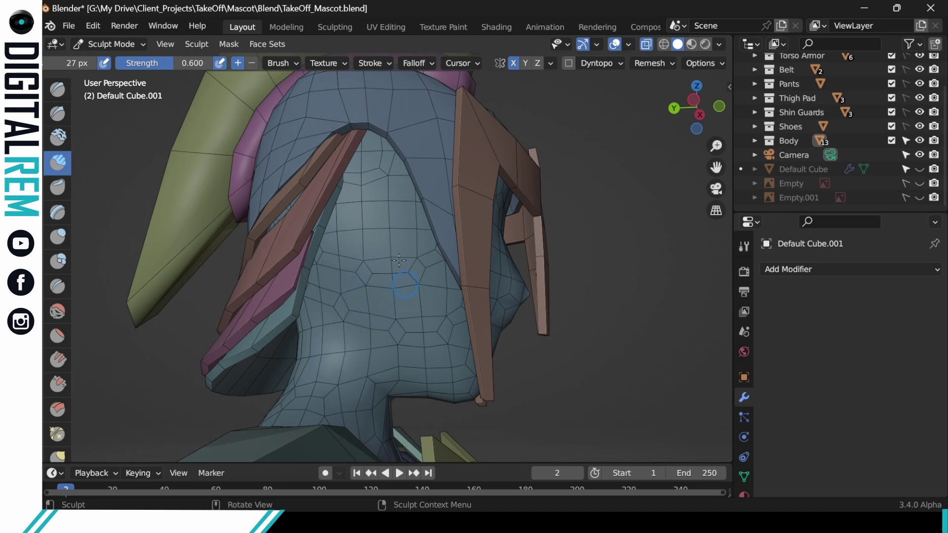
{"action": "middle_click_drag", "start_coordinate": [382, 296], "coordinate": [372, 366]}
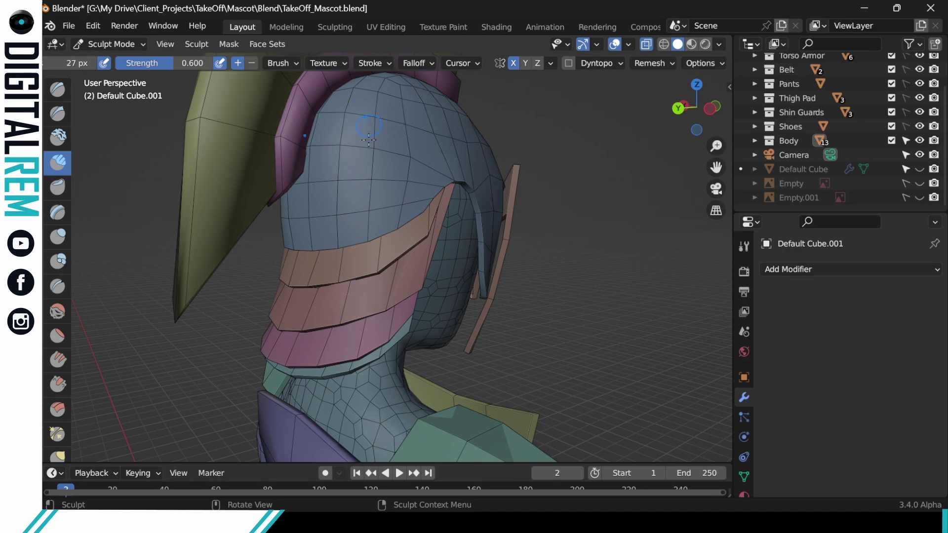
{"action": "mouse_move", "coordinate": [449, 214]}
{"action": "middle_mouse_down"}
{"action": "mouse_move", "coordinate": [395, 275]}
{"action": "mouse_move", "coordinate": [343, 267]}
{"action": "mouse_move", "coordinate": [416, 301]}
{"action": "mouse_move", "coordinate": [433, 254]}
{"action": "mouse_move", "coordinate": [467, 290]}
{"action": "mouse_move", "coordinate": [436, 344]}
{"action": "mouse_move", "coordinate": [475, 243]}
{"action": "mouse_move", "coordinate": [457, 277]}
{"action": "mouse_move", "coordinate": [472, 323]}
{"action": "middle_mouse_up"}
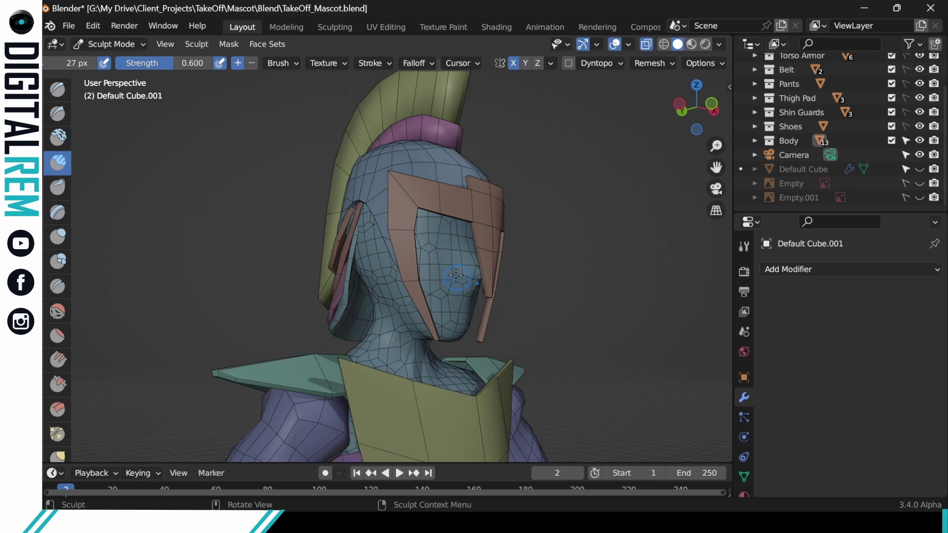
{"action": "middle_click_drag", "start_coordinate": [474, 256], "coordinate": [527, 215]}
{"action": "middle_click_drag", "start_coordinate": [476, 288], "coordinate": [532, 222], "text": "shift"}
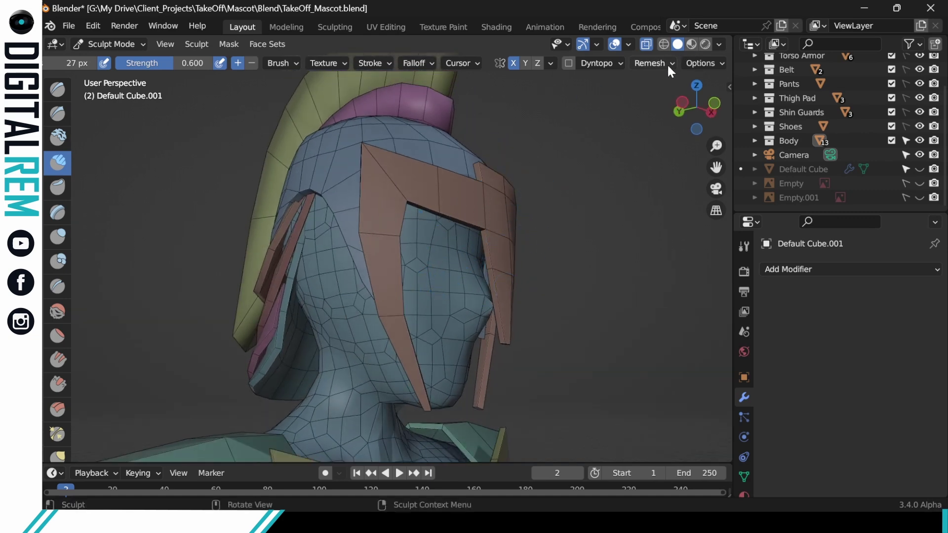
- Set the remesh voxel size to 0.1' and remesh the head and chest object
{"action": "left_click", "coordinate": [654, 63]}
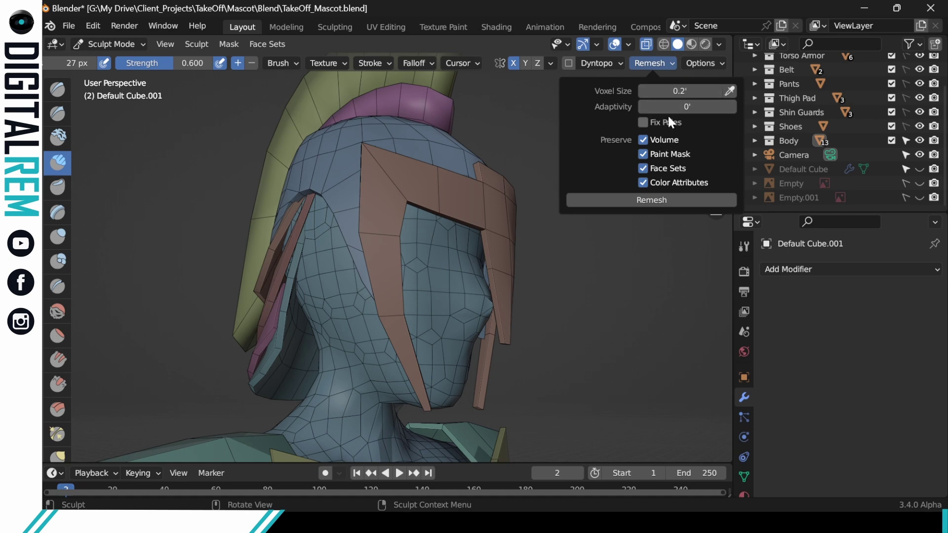
{"action": "left_click", "coordinate": [677, 91]}
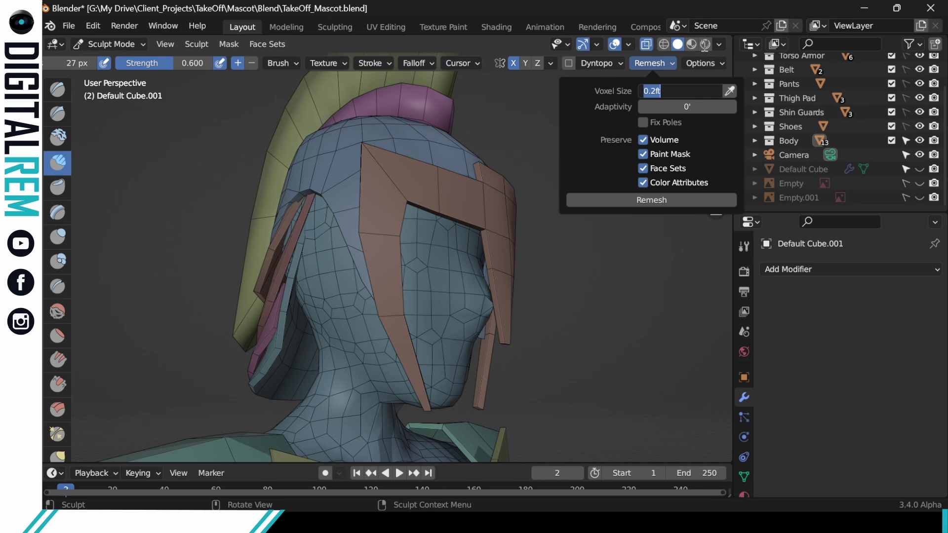
{"action": "type", "text": "0.1"}
{"action": "key", "text": "Return"}
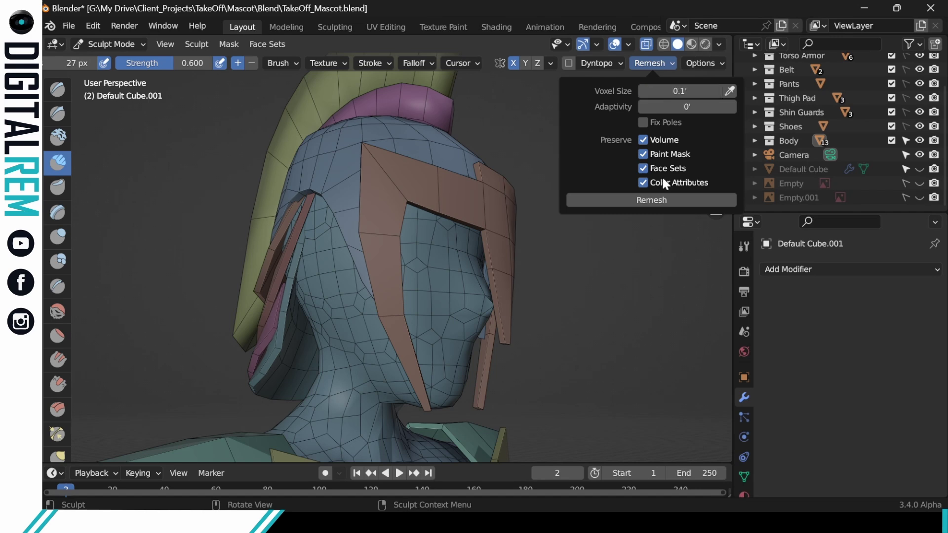
{"action": "left_click", "coordinate": [659, 201]}
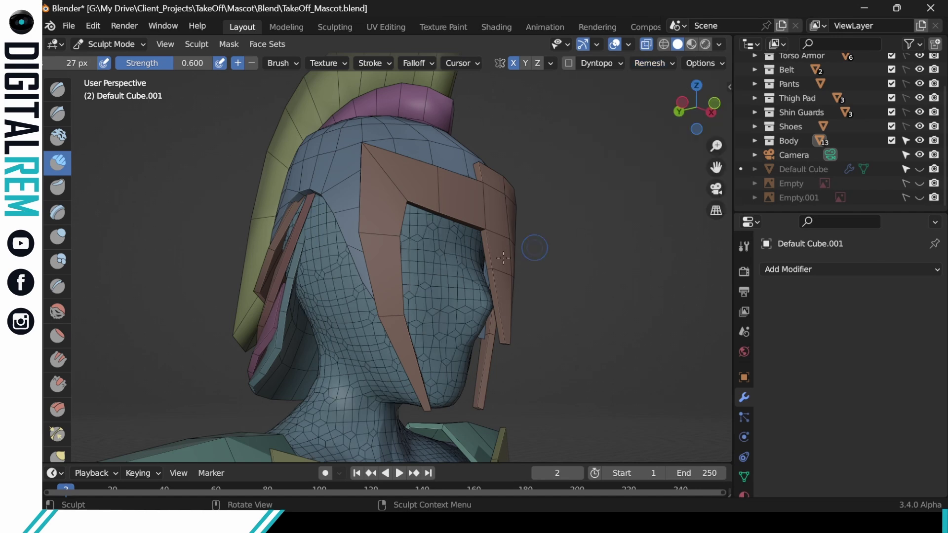
{"action": "mouse_move", "coordinate": [503, 258]}
{"action": "middle_mouse_down"}
{"action": "mouse_move", "coordinate": [511, 229]}
{"action": "mouse_move", "coordinate": [535, 239]}
{"action": "mouse_move", "coordinate": [539, 259]}
{"action": "mouse_move", "coordinate": [499, 274]}
{"action": "mouse_move", "coordinate": [516, 278]}
{"action": "middle_mouse_up"}
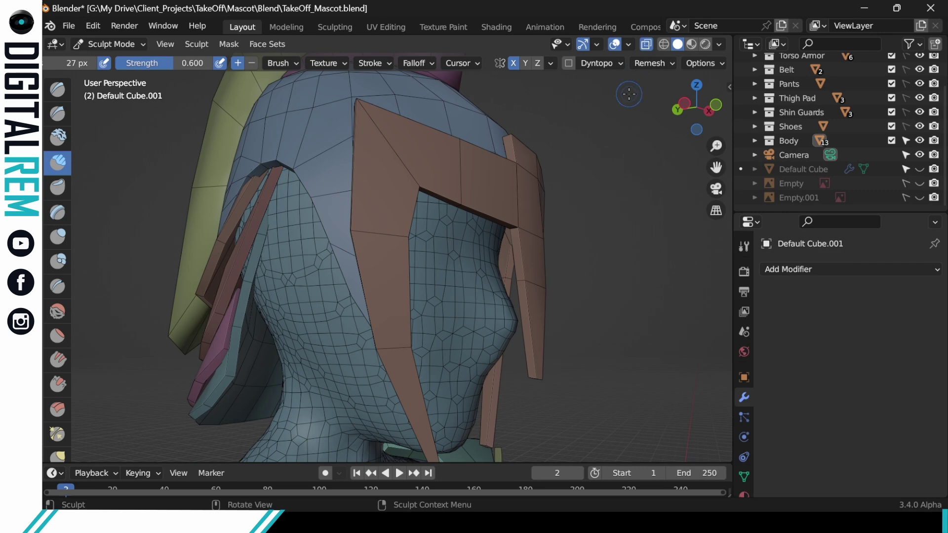
{"action": "left_click", "coordinate": [661, 63]}
{"action": "left_click", "coordinate": [670, 66]}
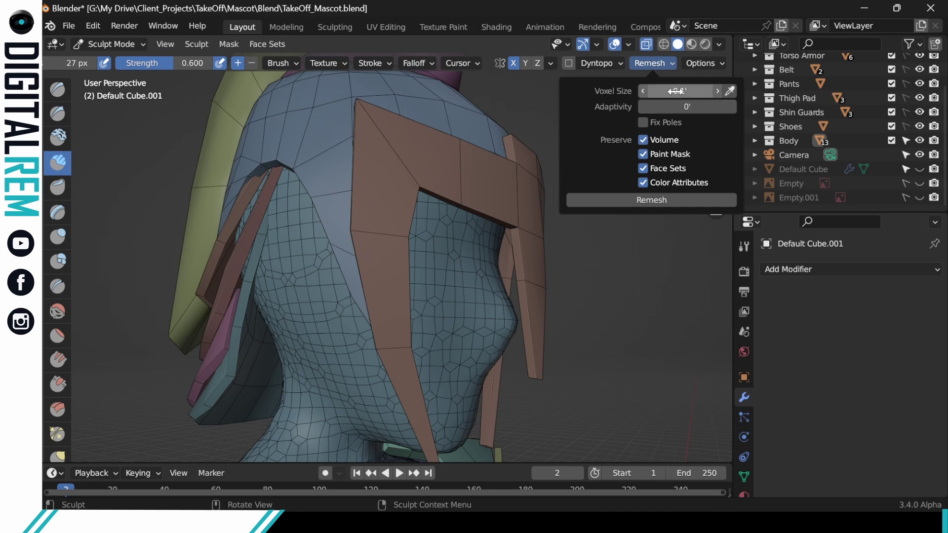
{"action": "mouse_move", "coordinate": [512, 247]}
{"action": "middle_mouse_down"}
{"action": "mouse_move", "coordinate": [498, 228]}
{"action": "mouse_move", "coordinate": [541, 230]}
{"action": "mouse_move", "coordinate": [496, 269]}
{"action": "mouse_move", "coordinate": [513, 331]}
{"action": "mouse_move", "coordinate": [547, 154]}
{"action": "mouse_move", "coordinate": [560, 226]}
{"action": "mouse_move", "coordinate": [463, 278]}
{"action": "mouse_move", "coordinate": [508, 250]}
{"action": "mouse_move", "coordinate": [509, 284]}
{"action": "mouse_move", "coordinate": [556, 173]}
{"action": "mouse_move", "coordinate": [529, 232]}
{"action": "mouse_move", "coordinate": [568, 210]}
{"action": "mouse_move", "coordinate": [557, 232]}
{"action": "middle_mouse_up"}
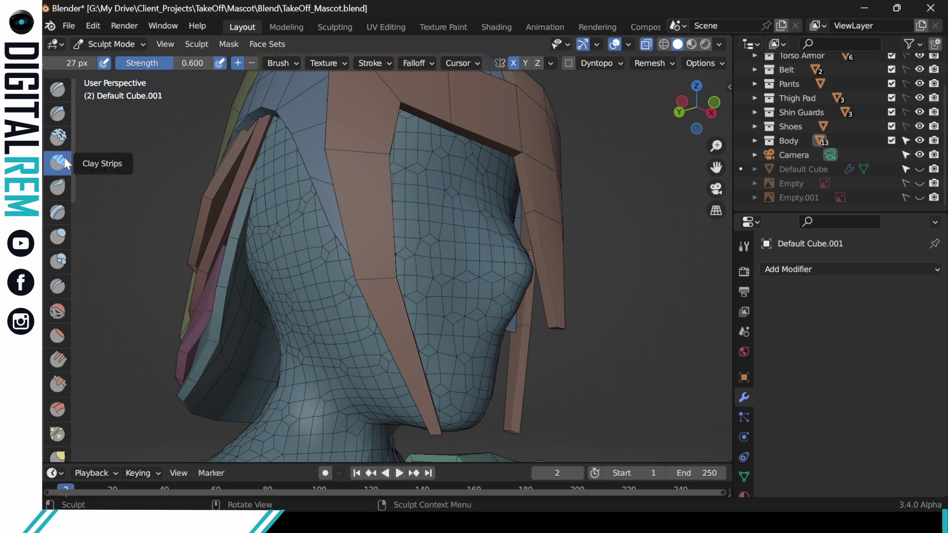
- Set the Clay Strips brush radius to 63 px
{"action": "scroll", "coordinate": [196, 63], "scroll_direction": "left", "scroll_amount": 4}
{"action": "scroll", "coordinate": [196, 65], "scroll_direction": "left", "scroll_amount": 4}
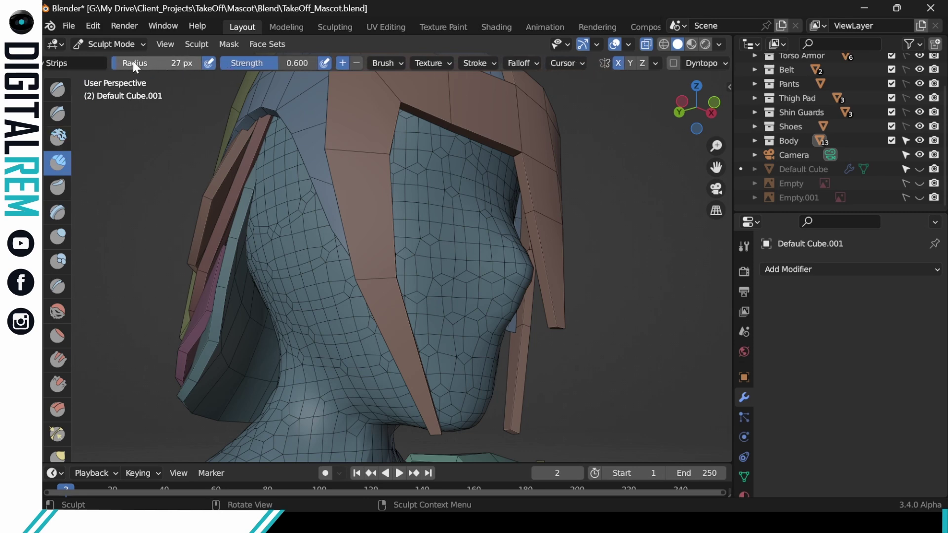
{"action": "mouse_move", "coordinate": [208, 68]}
{"action": "left_mouse_down"}
{"action": "mouse_move", "coordinate": [199, 64]}
{"action": "mouse_move", "coordinate": [232, 63]}
{"action": "left_mouse_up"}
- Build up the cheek beside the nose and the mouth area with Clay Strips strokes
{"action": "mouse_move", "coordinate": [499, 289]}
{"action": "left_mouse_down"}
{"action": "mouse_move", "coordinate": [487, 307]}
{"action": "mouse_move", "coordinate": [502, 299]}
{"action": "left_mouse_up"}
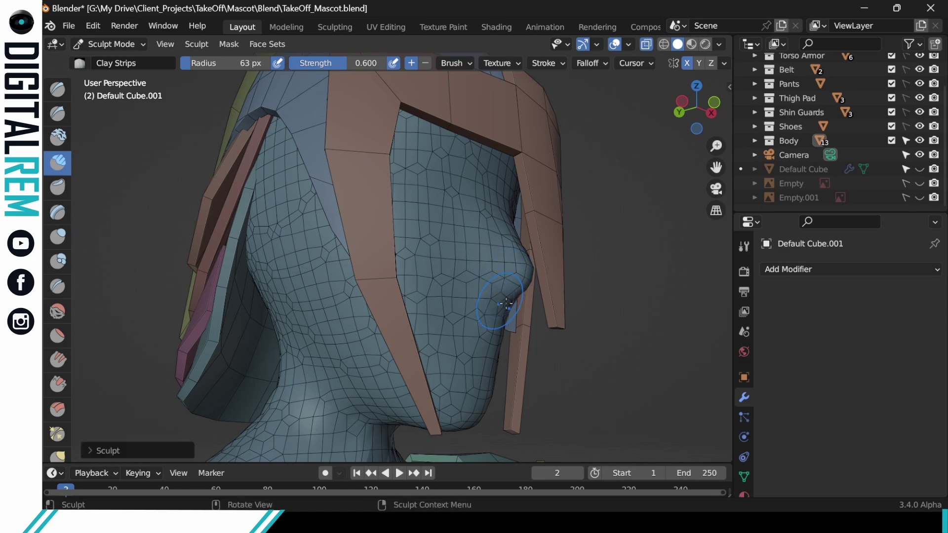
{"action": "mouse_move", "coordinate": [486, 296]}
{"action": "left_mouse_down"}
{"action": "mouse_move", "coordinate": [512, 313]}
{"action": "mouse_move", "coordinate": [497, 293]}
{"action": "left_mouse_up"}
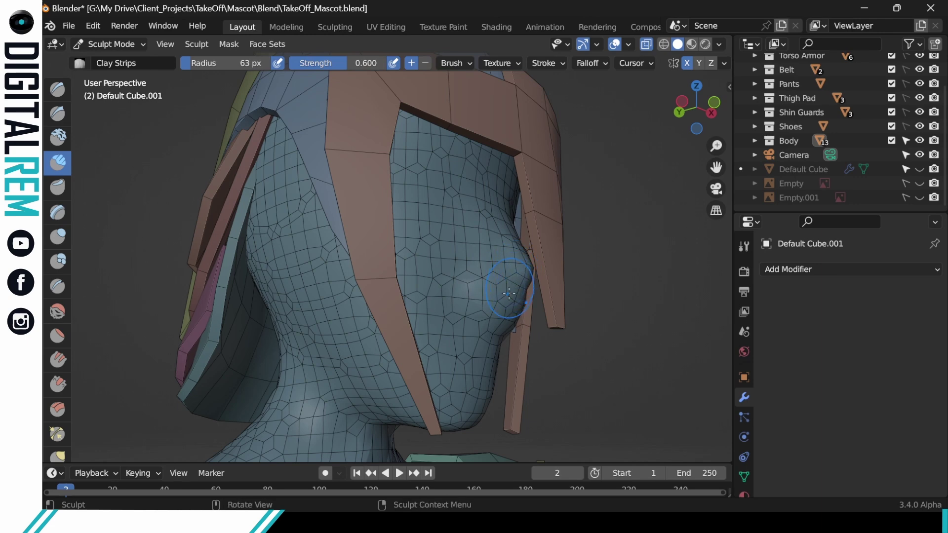
{"action": "left_click_drag", "start_coordinate": [503, 294], "coordinate": [490, 288]}
{"action": "mouse_move", "coordinate": [490, 288]}
{"action": "middle_mouse_down"}
{"action": "mouse_move", "coordinate": [532, 272]}
{"action": "mouse_move", "coordinate": [473, 299]}
{"action": "middle_mouse_up"}
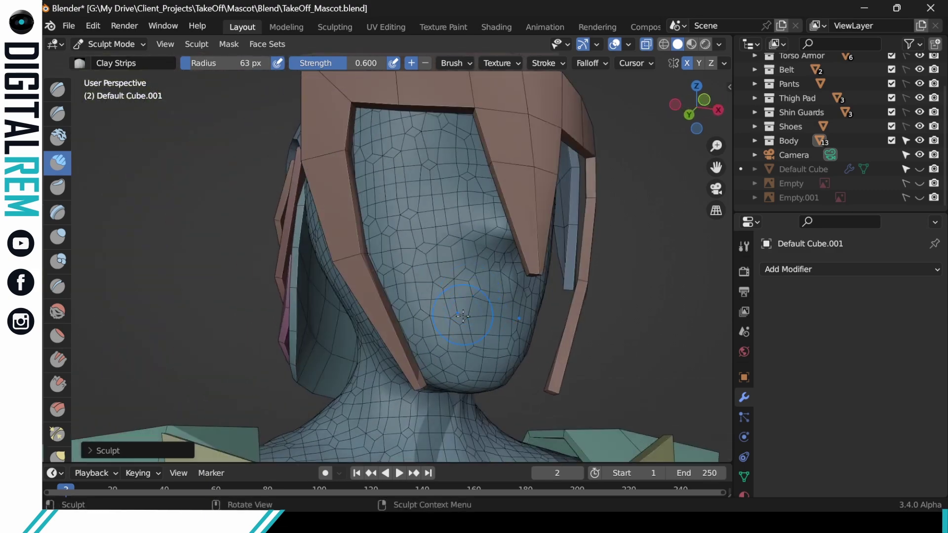
{"action": "left_click_drag", "start_coordinate": [463, 316], "coordinate": [497, 305]}
- Carve into the cheek beside the nose with a subtractive Clay Strips stroke
{"action": "middle_click_drag", "start_coordinate": [497, 305], "coordinate": [434, 277]}
{"action": "right_click", "coordinate": [393, 265]}
{"action": "mouse_move", "coordinate": [563, 331]}
{"action": "middle_mouse_down"}
{"action": "mouse_move", "coordinate": [500, 327]}
{"action": "mouse_move", "coordinate": [546, 314]}
{"action": "mouse_move", "coordinate": [541, 280]}
{"action": "mouse_move", "coordinate": [552, 283]}
{"action": "mouse_move", "coordinate": [588, 205]}
{"action": "mouse_move", "coordinate": [534, 204]}
{"action": "middle_mouse_up"}
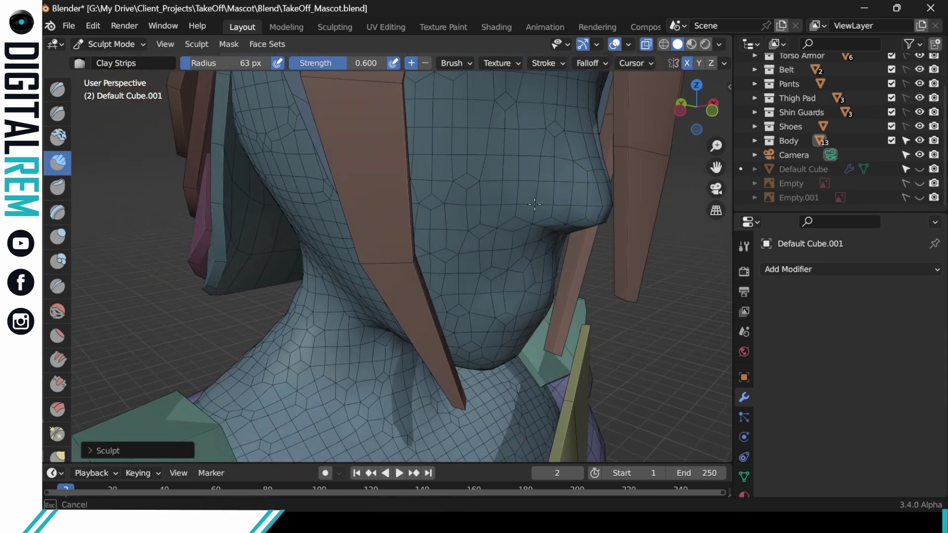
{"action": "left_click_drag", "start_coordinate": [535, 204], "coordinate": [530, 211], "text": "ctrl"}
{"action": "mouse_move", "coordinate": [529, 211]}
{"action": "middle_mouse_down"}
{"action": "mouse_move", "coordinate": [518, 121]}
{"action": "mouse_move", "coordinate": [505, 185]}
{"action": "mouse_move", "coordinate": [561, 147]}
{"action": "middle_mouse_up"}
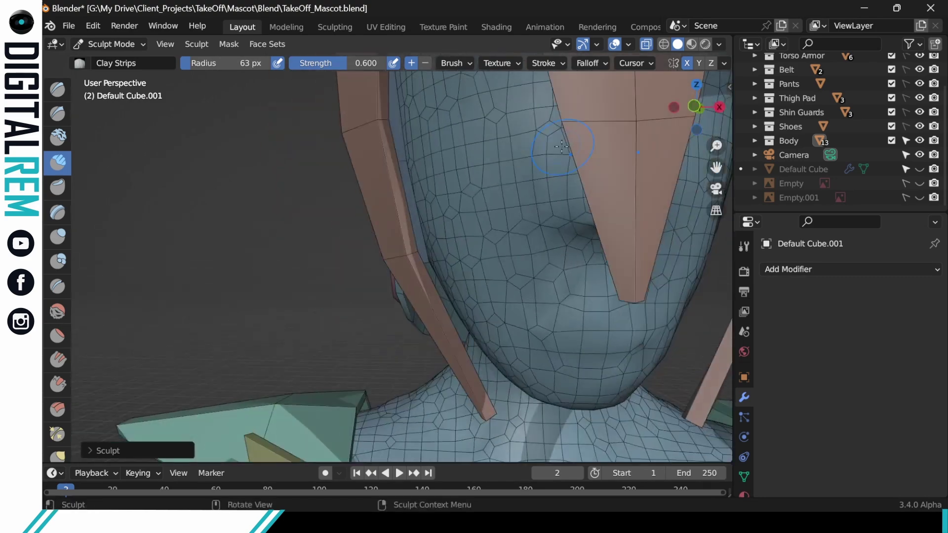
- Add Clay Strips volume to the side of the nose and carve inward beside its bridge
{"action": "middle_click_drag", "start_coordinate": [636, 174], "coordinate": [464, 235]}
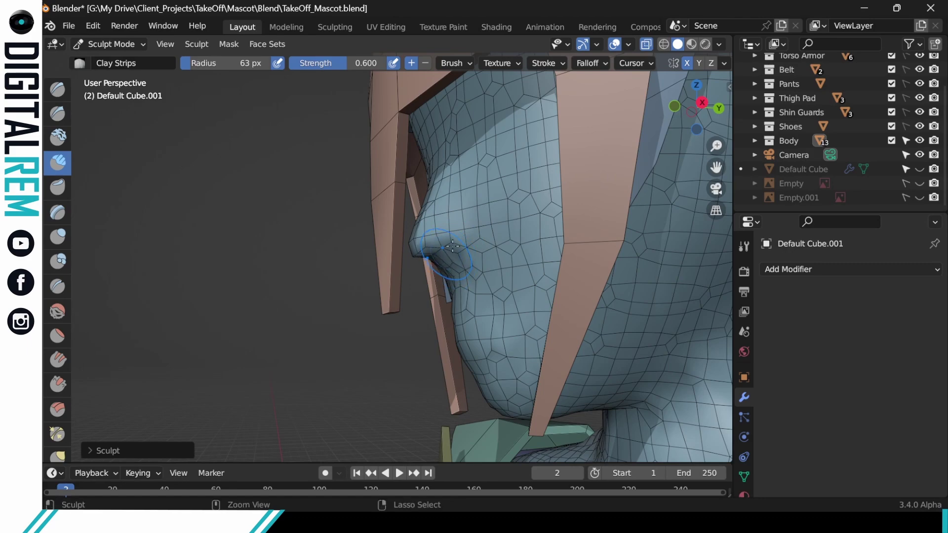
{"action": "mouse_move", "coordinate": [444, 274]}
{"action": "middle_mouse_down"}
{"action": "mouse_move", "coordinate": [487, 223]}
{"action": "mouse_move", "coordinate": [422, 270]}
{"action": "mouse_move", "coordinate": [477, 263]}
{"action": "mouse_move", "coordinate": [465, 271]}
{"action": "middle_mouse_up"}
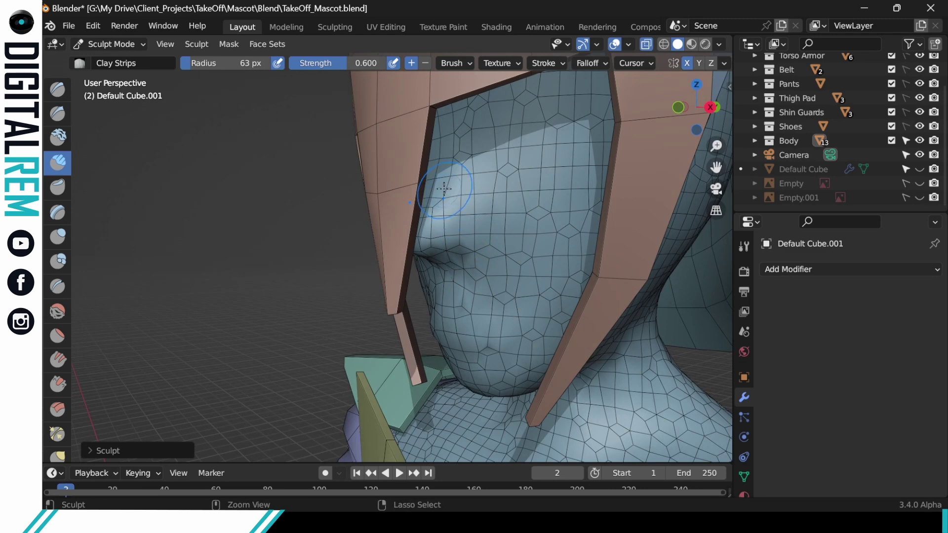
{"action": "middle_click_drag", "start_coordinate": [436, 199], "coordinate": [417, 225]}
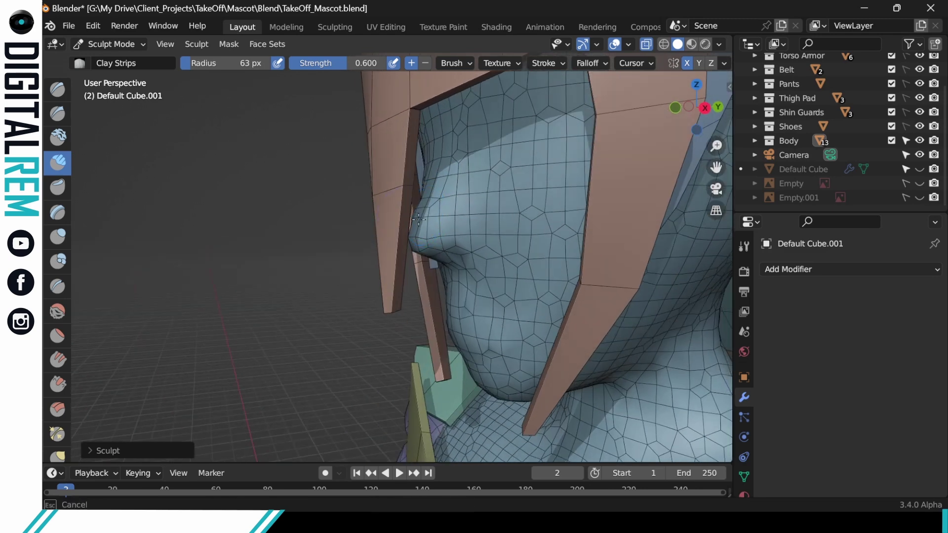
{"action": "left_click_drag", "start_coordinate": [417, 224], "coordinate": [412, 243]}
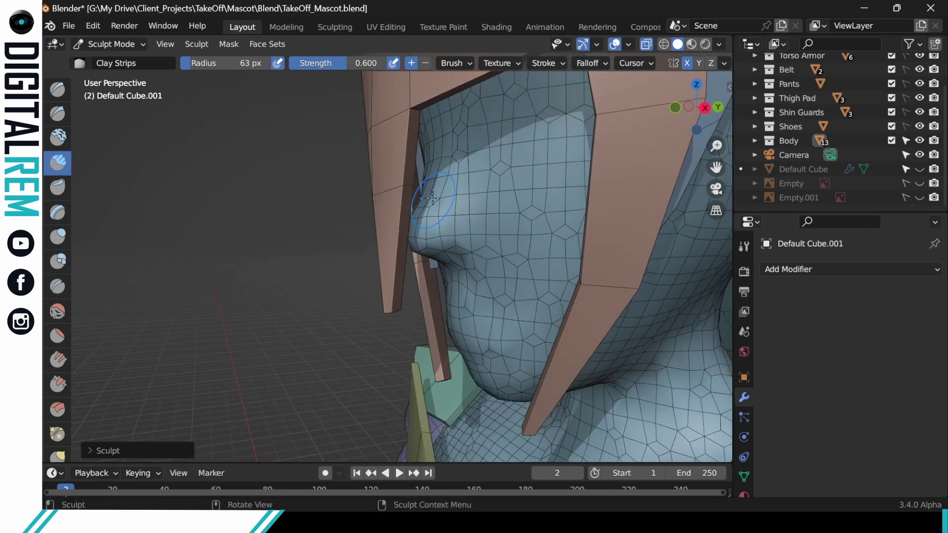
{"action": "left_click_drag", "start_coordinate": [429, 192], "coordinate": [438, 174], "text": "ctrl"}
{"action": "middle_click_drag", "start_coordinate": [439, 153], "coordinate": [466, 169]}
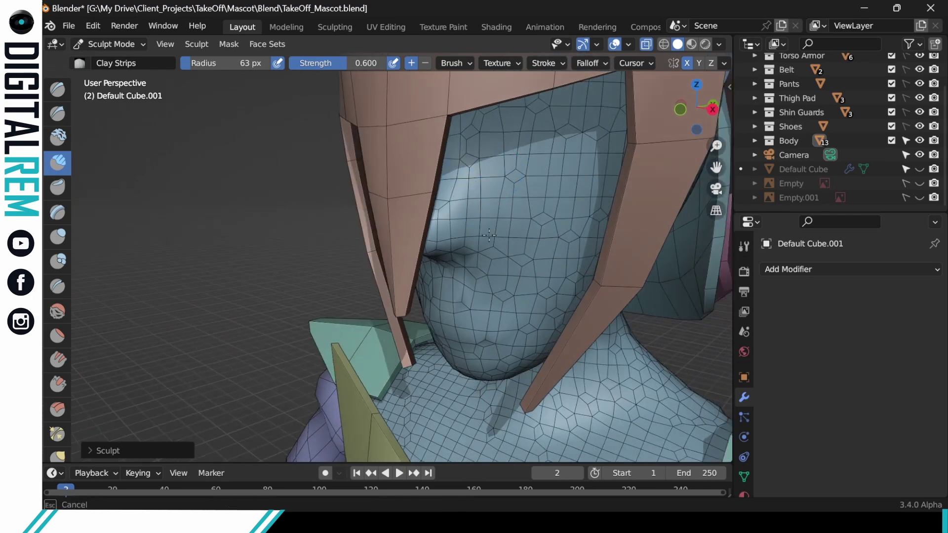
- Switch the head and chest object from Sculpt Mode to Object Mode
{"action": "mouse_move", "coordinate": [489, 235]}
{"action": "middle_mouse_down"}
{"action": "mouse_move", "coordinate": [500, 210]}
{"action": "mouse_move", "coordinate": [464, 171]}
{"action": "mouse_move", "coordinate": [486, 190]}
{"action": "mouse_move", "coordinate": [491, 227]}
{"action": "mouse_move", "coordinate": [511, 220]}
{"action": "mouse_move", "coordinate": [536, 169]}
{"action": "mouse_move", "coordinate": [484, 195]}
{"action": "mouse_move", "coordinate": [515, 208]}
{"action": "middle_mouse_up"}
{"action": "mouse_move", "coordinate": [553, 233]}
{"action": "middle_mouse_down"}
{"action": "mouse_move", "coordinate": [528, 158]}
{"action": "mouse_move", "coordinate": [539, 156]}
{"action": "mouse_move", "coordinate": [498, 143]}
{"action": "mouse_move", "coordinate": [513, 133]}
{"action": "mouse_move", "coordinate": [468, 135]}
{"action": "mouse_move", "coordinate": [493, 142]}
{"action": "mouse_move", "coordinate": [475, 119]}
{"action": "middle_mouse_up"}
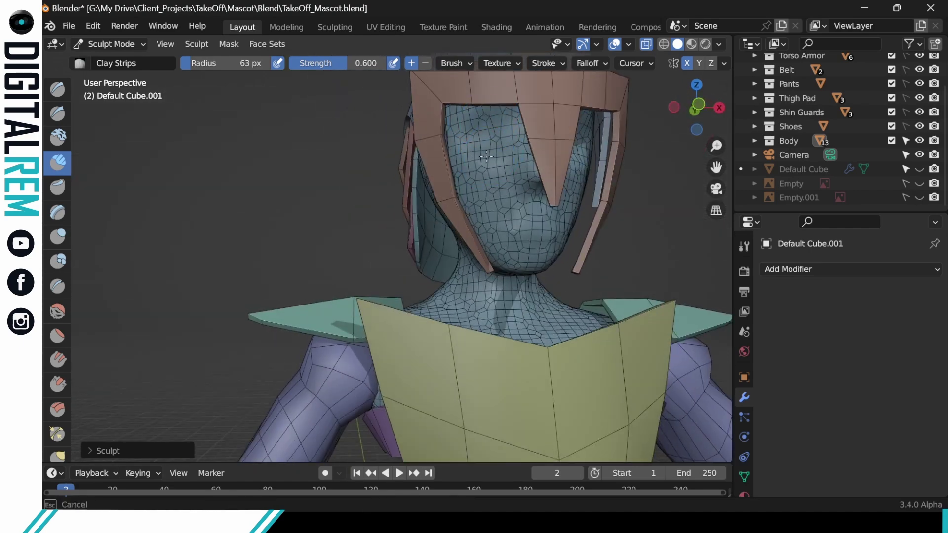
{"action": "scroll", "coordinate": [531, 168], "scroll_direction": "down", "scroll_amount": 5}
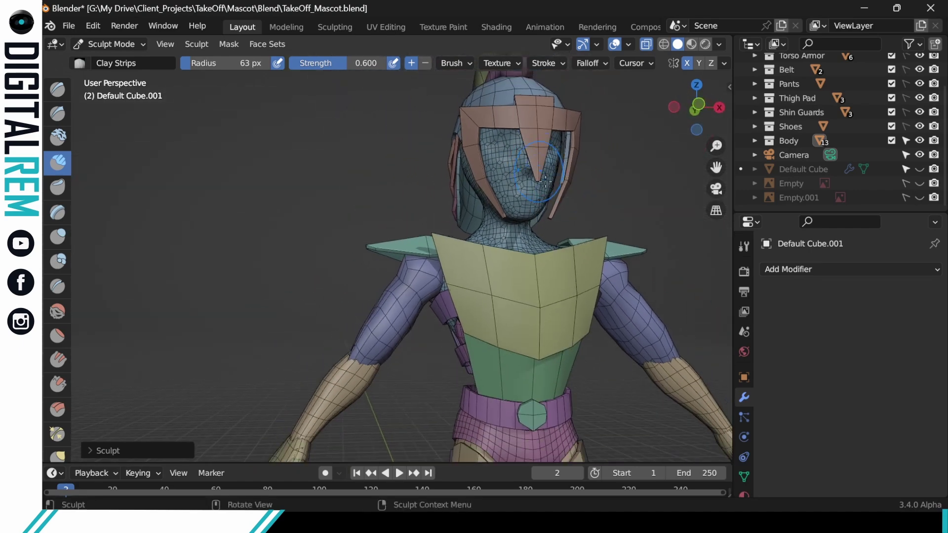
{"action": "middle_click_drag", "start_coordinate": [534, 167], "coordinate": [627, 158]}
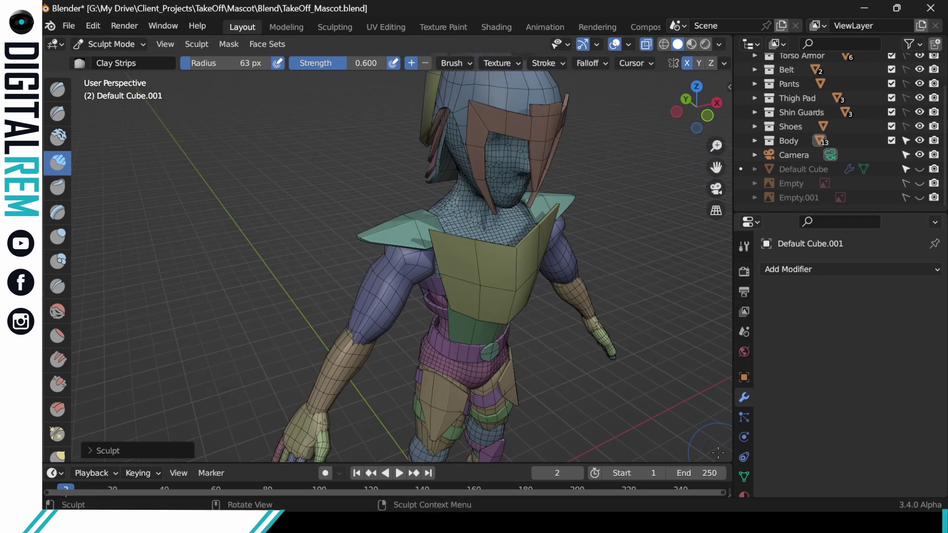
{"action": "key", "text": "ctrl+Tab"}
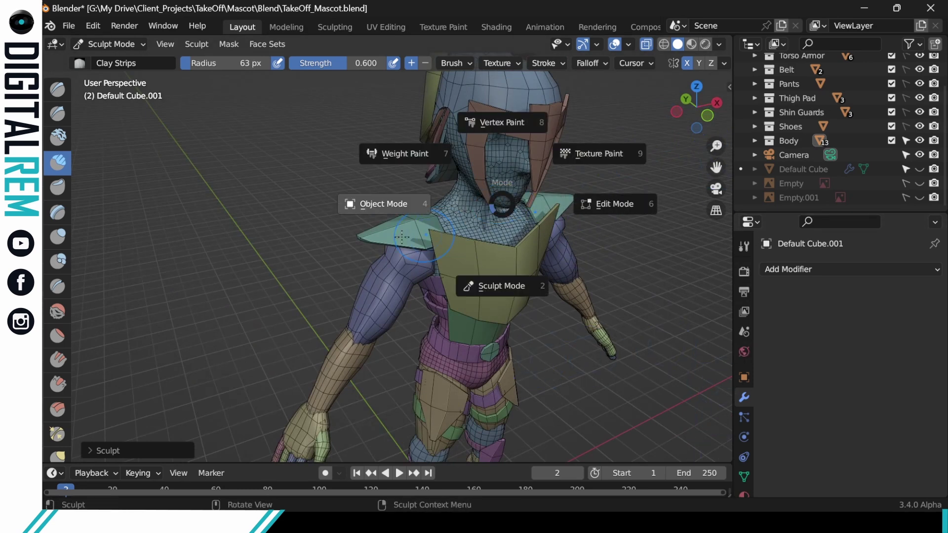
{"action": "left_click", "coordinate": [377, 217]}
{"action": "middle_click_drag", "start_coordinate": [543, 166], "coordinate": [521, 157]}
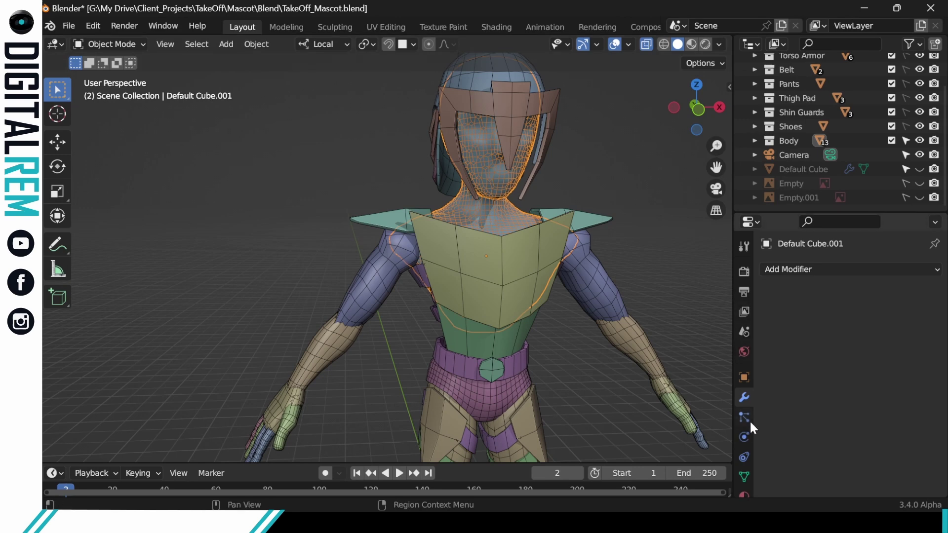
- Turn off the Wireframe viewport display for the head and chest object
{"action": "scroll", "coordinate": [739, 390], "scroll_direction": "down", "scroll_amount": 2}
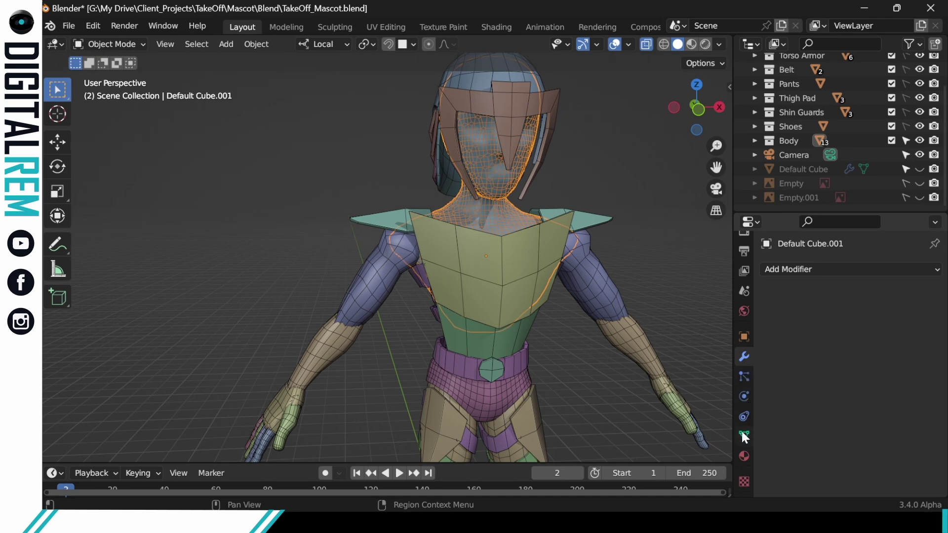
{"action": "left_click", "coordinate": [743, 336]}
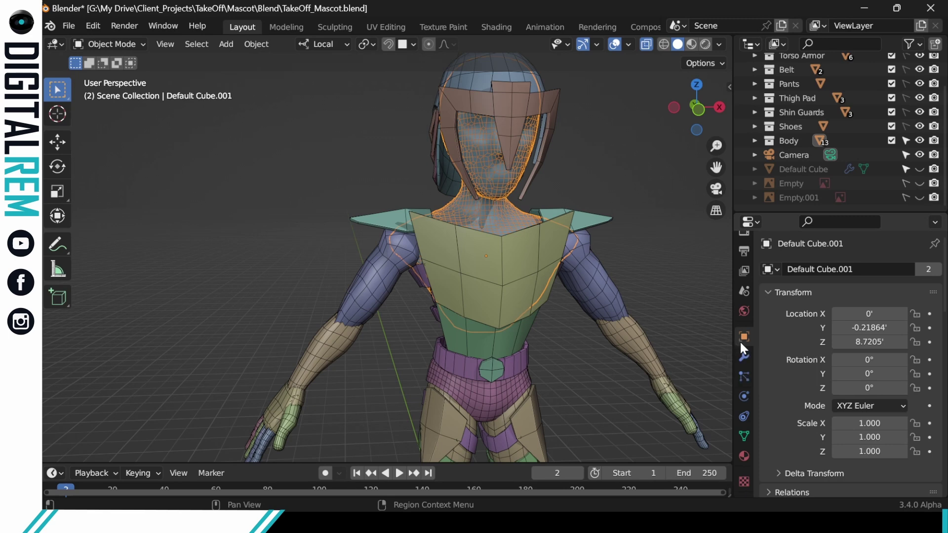
{"action": "scroll", "coordinate": [806, 419], "scroll_direction": "down", "scroll_amount": 6}
{"action": "scroll", "coordinate": [807, 419], "scroll_direction": "down", "scroll_amount": 5}
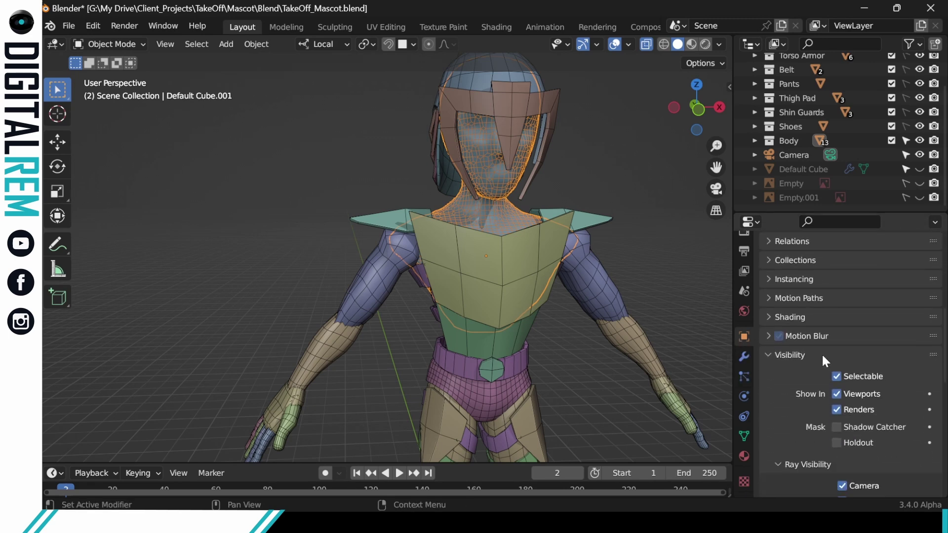
{"action": "scroll", "coordinate": [857, 429], "scroll_direction": "down", "scroll_amount": 5}
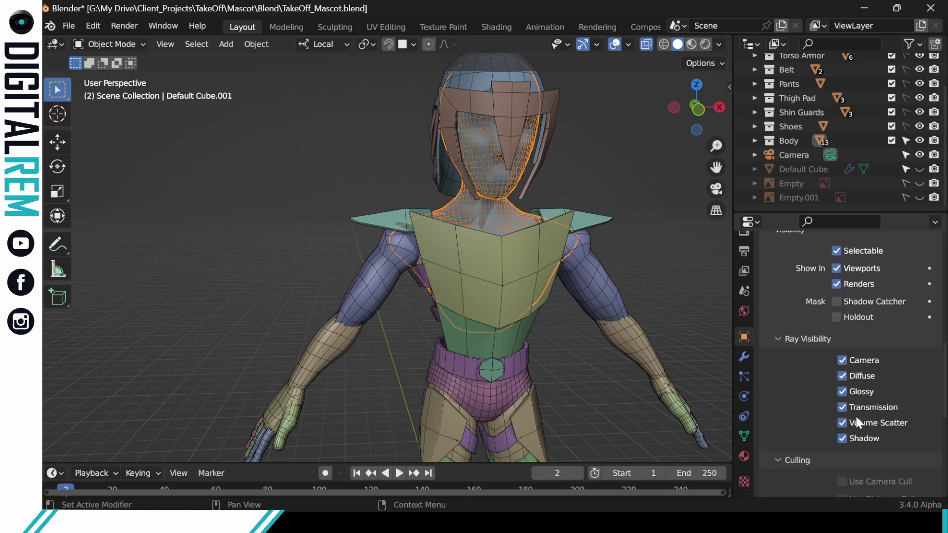
{"action": "scroll", "coordinate": [855, 423], "scroll_direction": "down", "scroll_amount": 10}
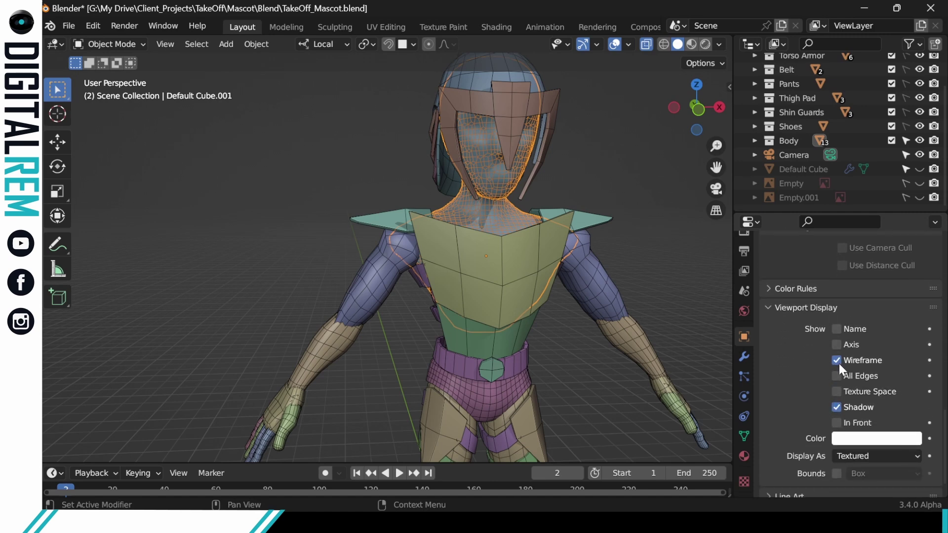
{"action": "left_click", "coordinate": [836, 360]}
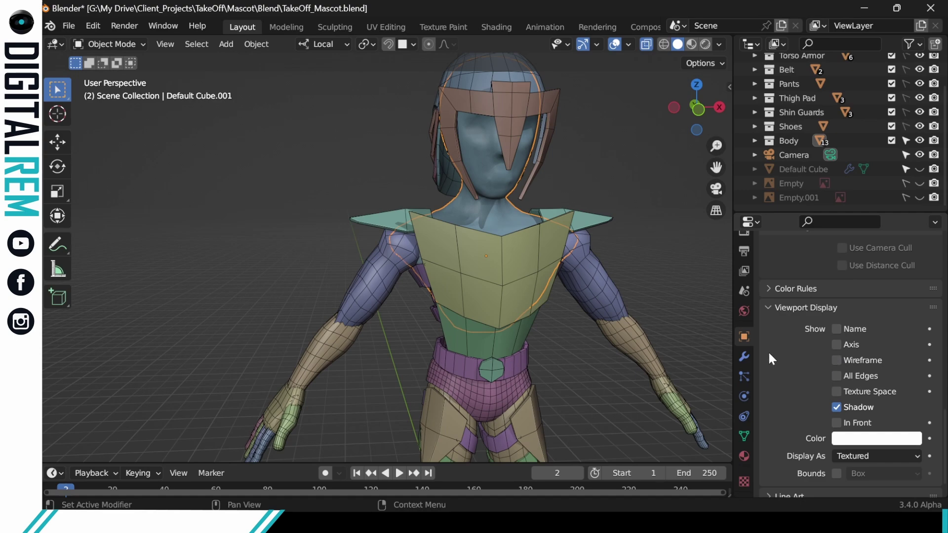
- Set the viewport shading to MatCap lighting with Material color
{"action": "scroll", "coordinate": [583, 177], "scroll_direction": "down", "scroll_amount": 1}
{"action": "scroll", "coordinate": [553, 184], "scroll_direction": "up", "scroll_amount": 4}
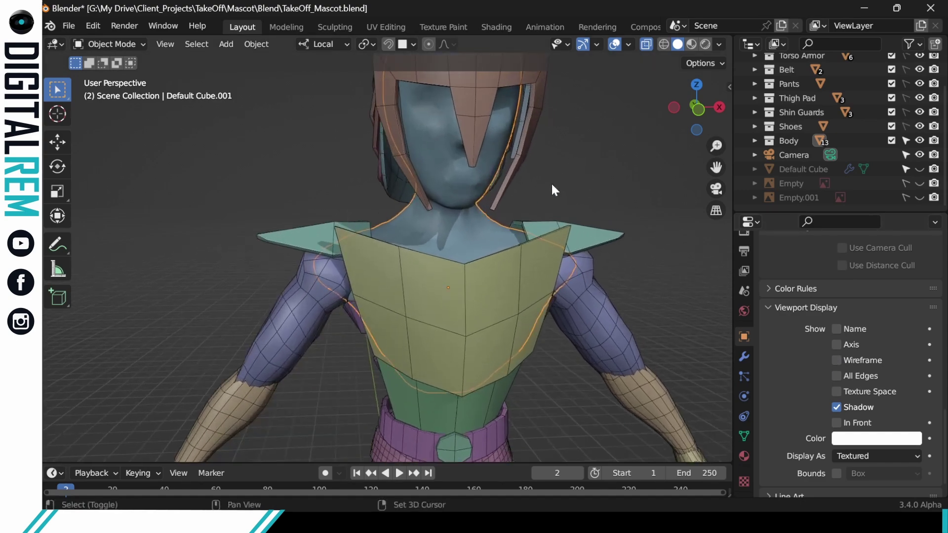
{"action": "scroll", "coordinate": [552, 185], "scroll_direction": "down", "scroll_amount": 1}
{"action": "middle_click_drag", "start_coordinate": [567, 208], "coordinate": [569, 314], "text": "shift"}
{"action": "mouse_move", "coordinate": [550, 273]}
{"action": "middle_mouse_down"}
{"action": "mouse_move", "coordinate": [485, 246]}
{"action": "mouse_move", "coordinate": [470, 261]}
{"action": "mouse_move", "coordinate": [491, 245]}
{"action": "mouse_move", "coordinate": [492, 260]}
{"action": "mouse_move", "coordinate": [509, 212]}
{"action": "mouse_move", "coordinate": [481, 259]}
{"action": "mouse_move", "coordinate": [491, 289]}
{"action": "mouse_move", "coordinate": [524, 250]}
{"action": "mouse_move", "coordinate": [623, 247]}
{"action": "mouse_move", "coordinate": [707, 117]}
{"action": "middle_mouse_up"}
{"action": "left_click", "coordinate": [719, 46]}
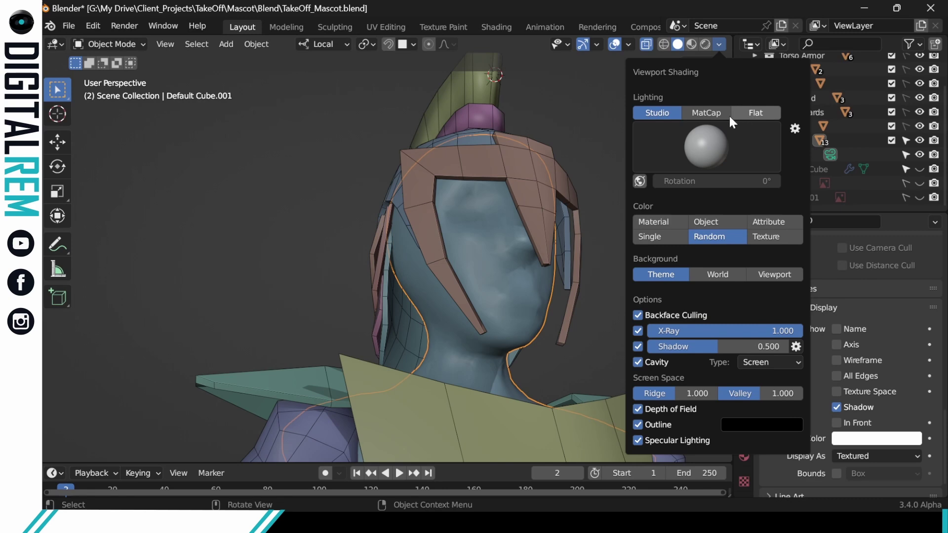
{"action": "left_click", "coordinate": [715, 114]}
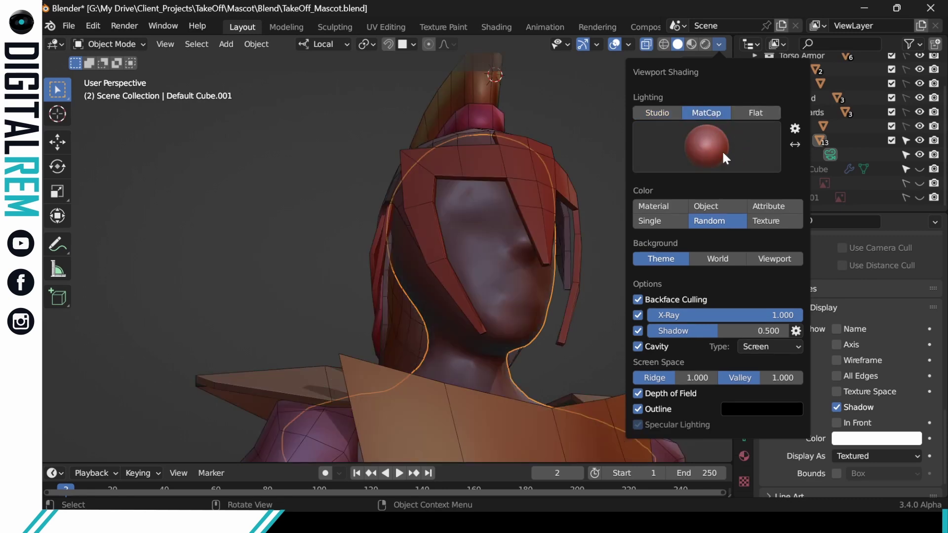
{"action": "left_click", "coordinate": [664, 206]}
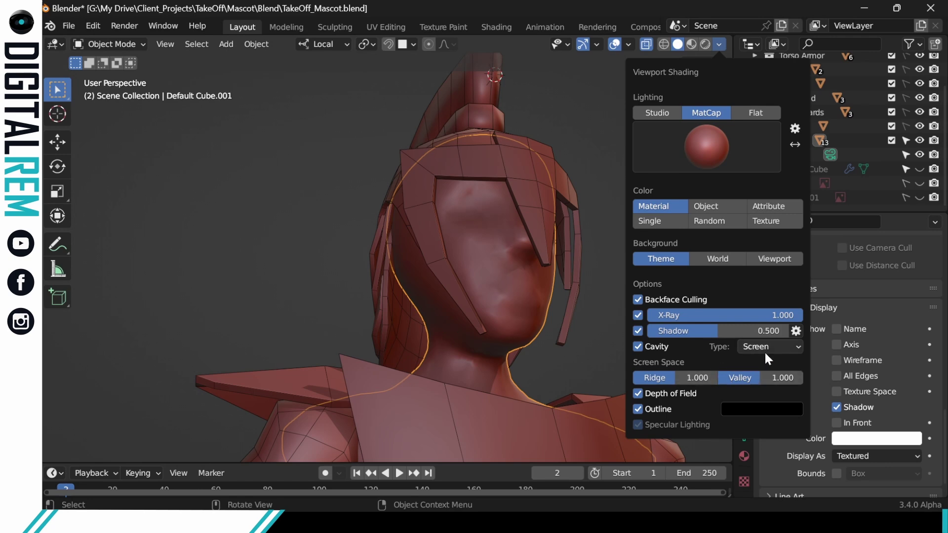
- Try the light beige-brown MatCap for the viewport shading
{"action": "mouse_move", "coordinate": [577, 224]}
{"action": "middle_mouse_down"}
{"action": "mouse_move", "coordinate": [516, 245]}
{"action": "mouse_move", "coordinate": [618, 158]}
{"action": "middle_mouse_up"}
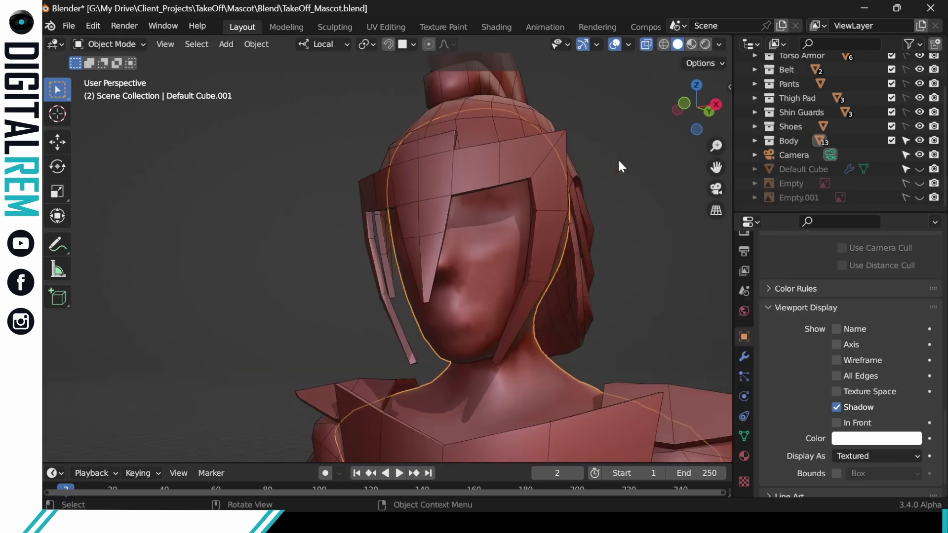
{"action": "left_click", "coordinate": [718, 46]}
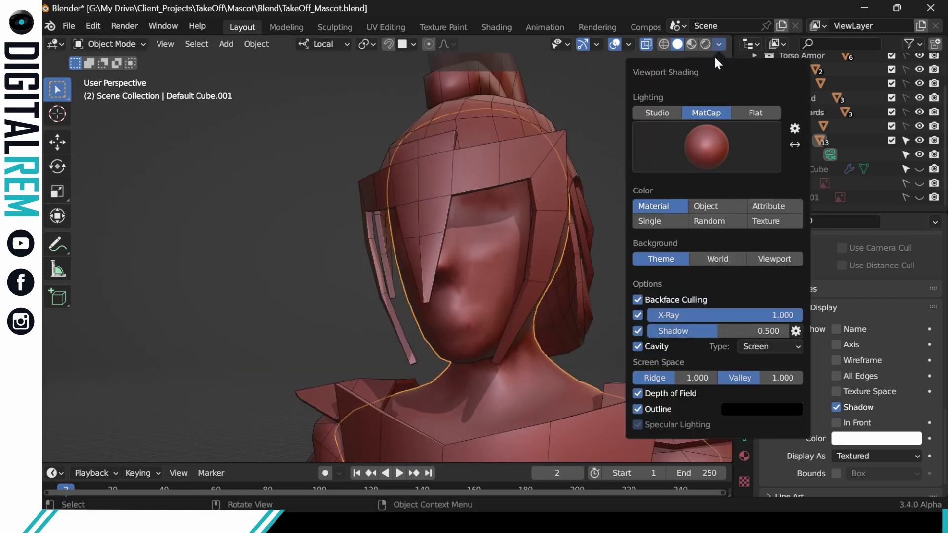
{"action": "left_click", "coordinate": [714, 148]}
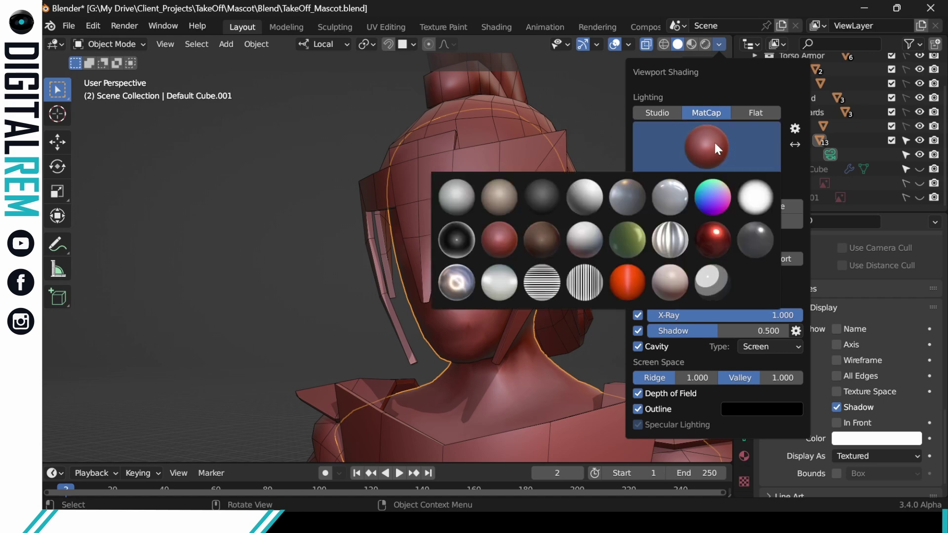
{"action": "left_click", "coordinate": [722, 144]}
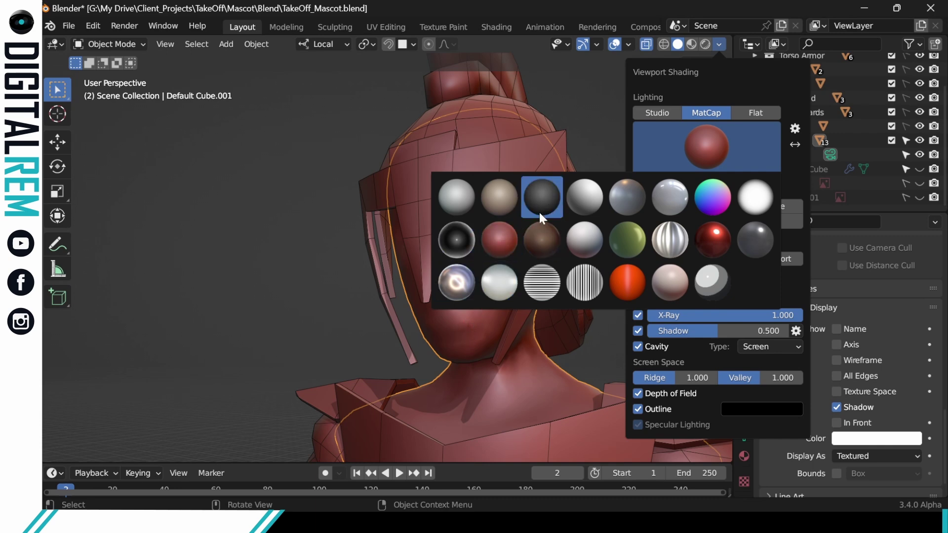
{"action": "left_click", "coordinate": [499, 200]}
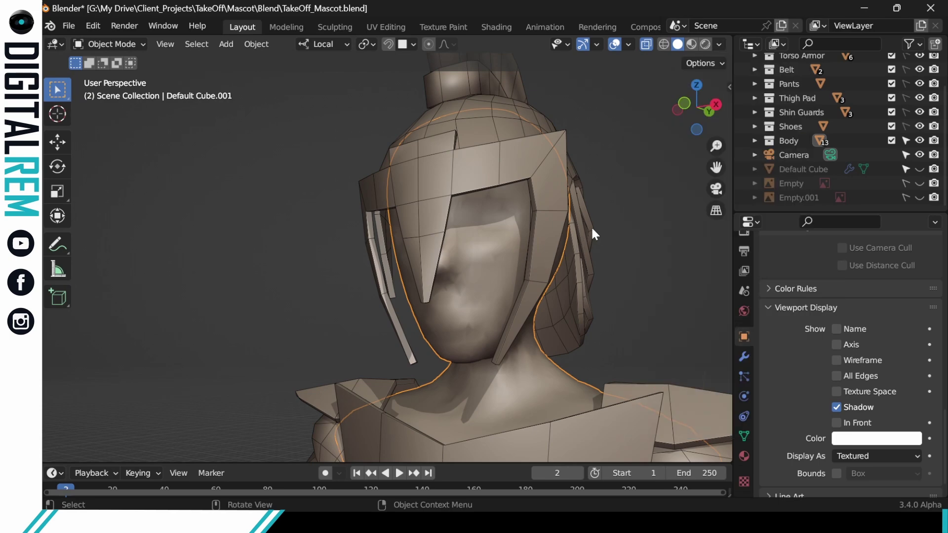
- Change the viewport shading to the dark brown MatCap
{"action": "middle_click_drag", "start_coordinate": [592, 229], "coordinate": [619, 161]}
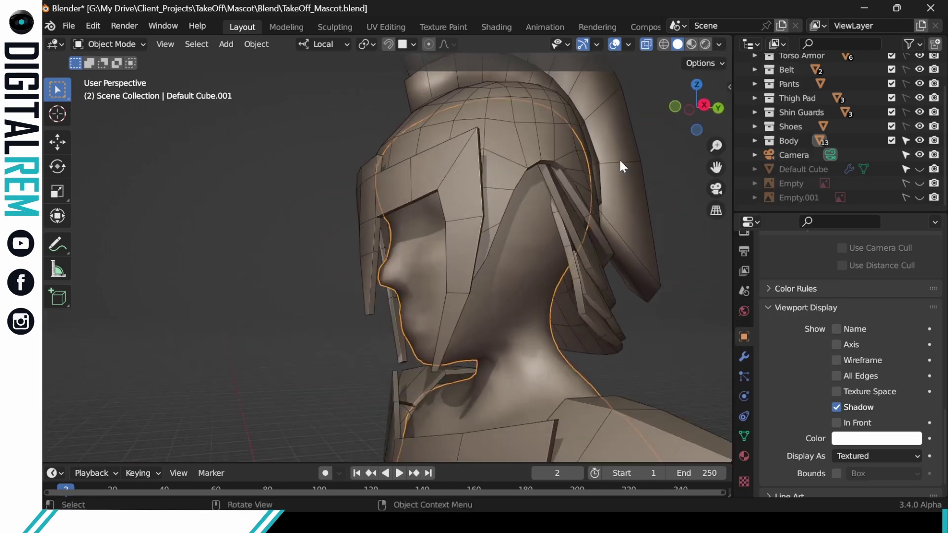
{"action": "left_click", "coordinate": [719, 45]}
{"action": "left_click", "coordinate": [696, 140]}
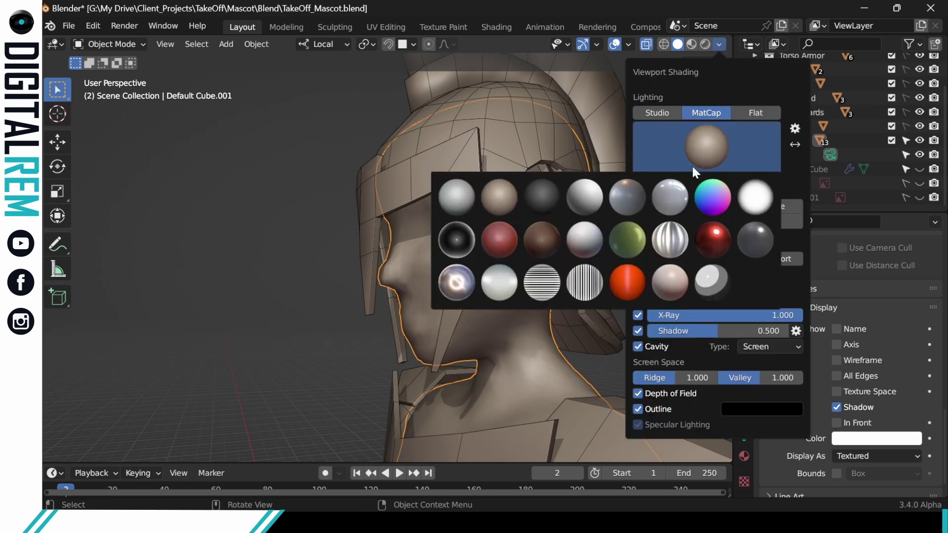
{"action": "left_click", "coordinate": [542, 240]}
{"action": "middle_click_drag", "start_coordinate": [542, 256], "coordinate": [539, 303]}
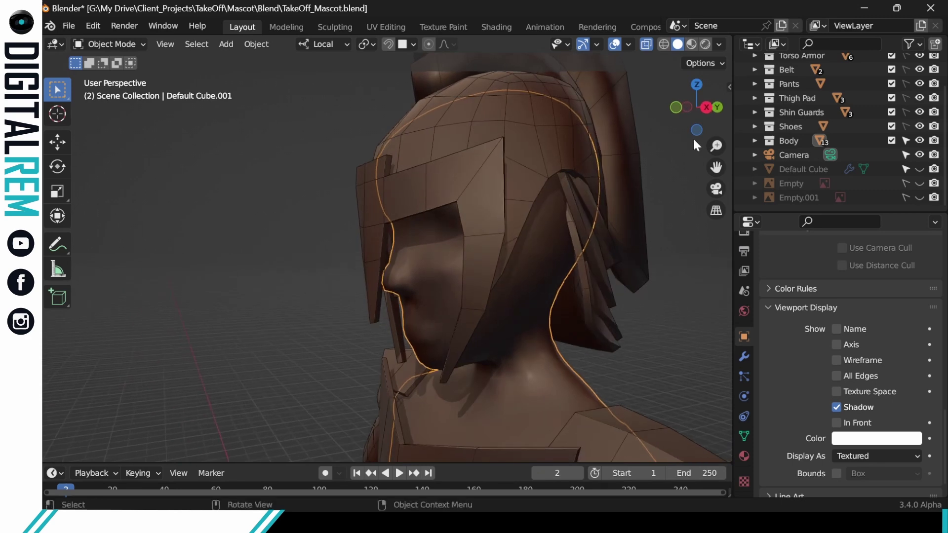
{"action": "middle_click_drag", "start_coordinate": [558, 212], "coordinate": [537, 251]}
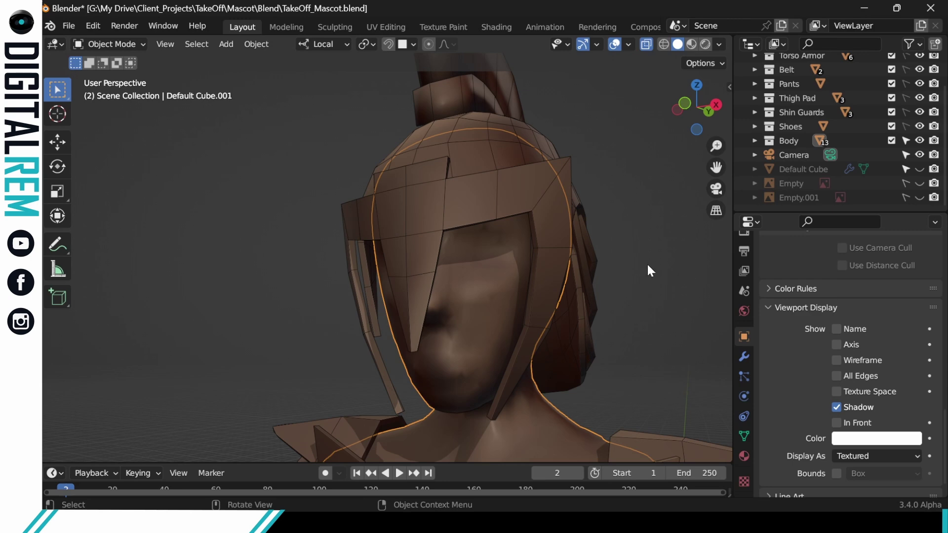
- Switch the mascot's head and chest object from Object Mode to Sculpt Mode
{"action": "key", "text": "ctrl+Tab"}
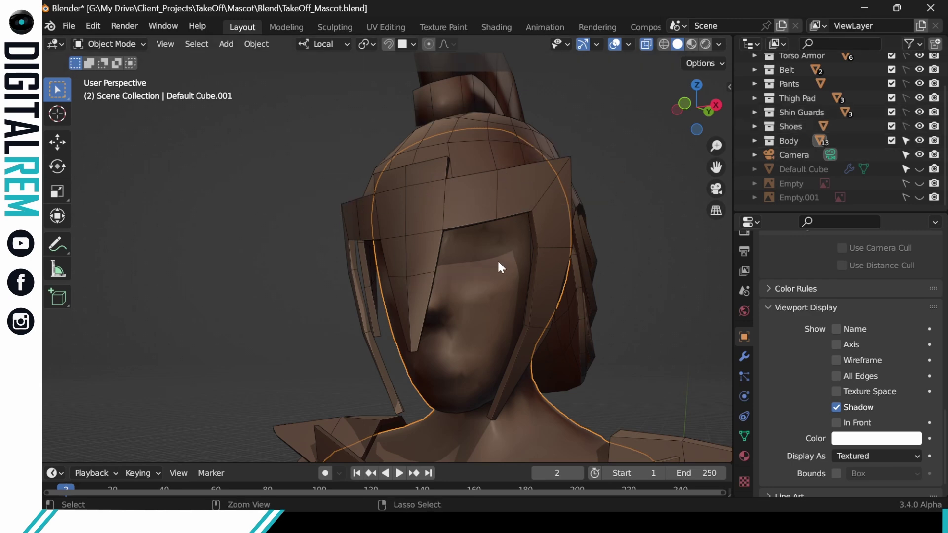
{"action": "mouse_move", "coordinate": [498, 261]}
{"action": "middle_mouse_down", "text": "ctrl"}
{"action": "mouse_move", "coordinate": [501, 285]}
{"action": "mouse_move", "coordinate": [494, 255]}
{"action": "middle_mouse_up", "text": "ctrl"}
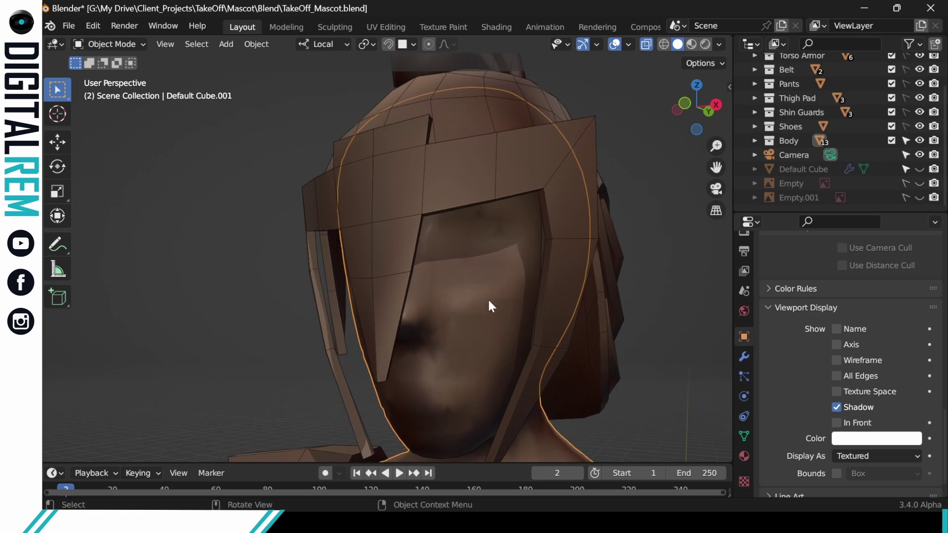
{"action": "key", "text": "ctrl+Tab"}
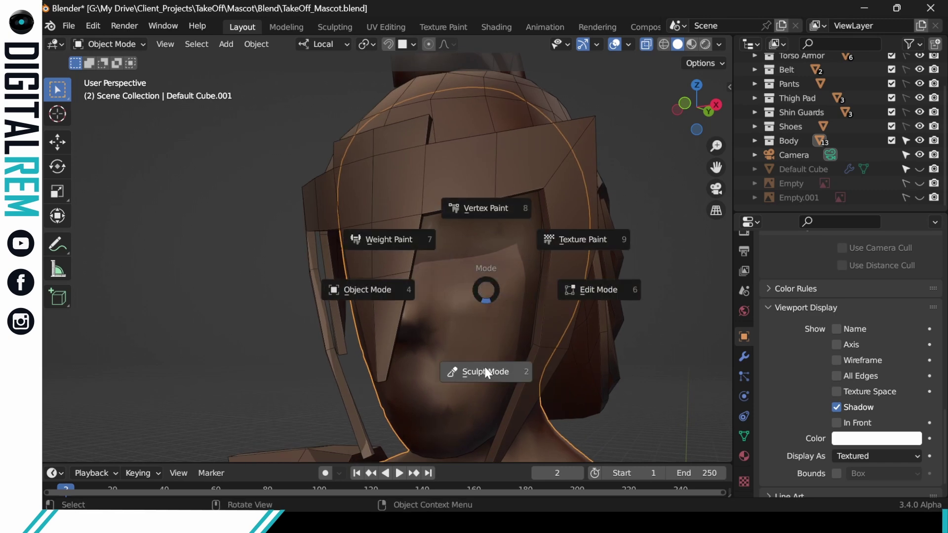
{"action": "left_click", "coordinate": [487, 373]}
{"action": "mouse_move", "coordinate": [472, 228]}
{"action": "middle_mouse_down"}
{"action": "mouse_move", "coordinate": [491, 170]}
{"action": "mouse_move", "coordinate": [490, 218]}
{"action": "mouse_move", "coordinate": [451, 201]}
{"action": "mouse_move", "coordinate": [538, 250]}
{"action": "mouse_move", "coordinate": [423, 275]}
{"action": "mouse_move", "coordinate": [387, 317]}
{"action": "mouse_move", "coordinate": [376, 300]}
{"action": "mouse_move", "coordinate": [392, 318]}
{"action": "mouse_move", "coordinate": [364, 321]}
{"action": "mouse_move", "coordinate": [450, 267]}
{"action": "mouse_move", "coordinate": [445, 212]}
{"action": "mouse_move", "coordinate": [504, 204]}
{"action": "mouse_move", "coordinate": [381, 127]}
{"action": "mouse_move", "coordinate": [486, 148]}
{"action": "middle_mouse_up"}
{"action": "left_click", "coordinate": [538, 251]}
{"action": "mouse_move", "coordinate": [486, 148]}
{"action": "middle_mouse_down", "text": "ctrl"}
{"action": "mouse_move", "coordinate": [469, 200]}
{"action": "mouse_move", "coordinate": [545, 153]}
{"action": "mouse_move", "coordinate": [492, 197]}
{"action": "mouse_move", "coordinate": [387, 106]}
{"action": "mouse_move", "coordinate": [417, 155]}
{"action": "mouse_move", "coordinate": [518, 247]}
{"action": "mouse_move", "coordinate": [546, 249]}
{"action": "mouse_move", "coordinate": [586, 312]}
{"action": "mouse_move", "coordinate": [573, 168]}
{"action": "mouse_move", "coordinate": [551, 200]}
{"action": "mouse_move", "coordinate": [570, 218]}
{"action": "mouse_move", "coordinate": [654, 184]}
{"action": "mouse_move", "coordinate": [667, 212]}
{"action": "mouse_move", "coordinate": [662, 169]}
{"action": "mouse_move", "coordinate": [585, 229]}
{"action": "mouse_move", "coordinate": [635, 212]}
{"action": "mouse_move", "coordinate": [514, 232]}
{"action": "middle_mouse_up", "text": "ctrl"}
{"action": "middle_click_drag", "start_coordinate": [525, 277], "coordinate": [525, 235], "text": "ctrl"}
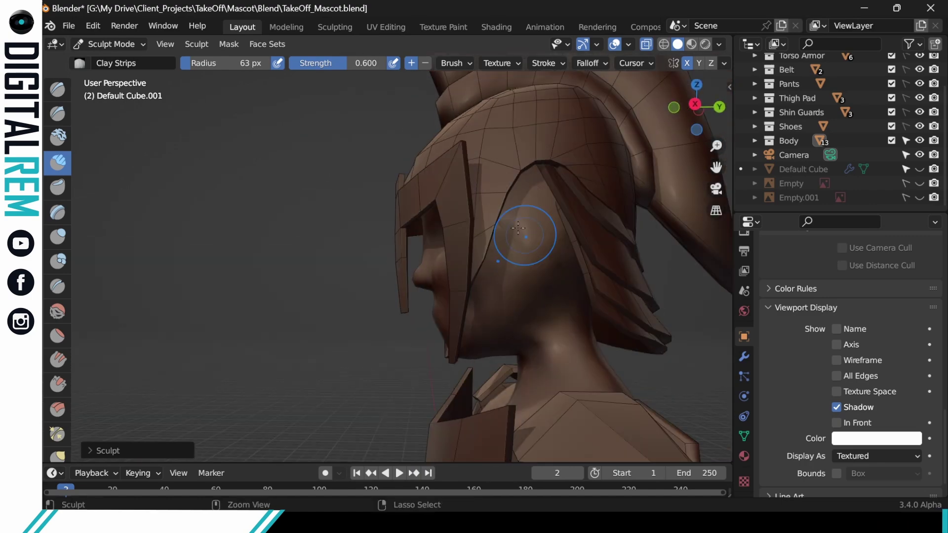
- Hide the Helmet collection to expose the mascot's whole head for sculpting
{"action": "middle_click_drag", "start_coordinate": [390, 244], "coordinate": [499, 208]}
{"action": "mouse_move", "coordinate": [511, 197]}
{"action": "middle_mouse_down", "text": "ctrl"}
{"action": "mouse_move", "coordinate": [512, 217]}
{"action": "mouse_move", "coordinate": [465, 214]}
{"action": "mouse_move", "coordinate": [453, 190]}
{"action": "mouse_move", "coordinate": [478, 194]}
{"action": "mouse_move", "coordinate": [434, 204]}
{"action": "mouse_move", "coordinate": [489, 200]}
{"action": "middle_mouse_up", "text": "ctrl"}
{"action": "scroll", "coordinate": [934, 98], "scroll_direction": "up", "scroll_amount": 2}
{"action": "left_click", "coordinate": [919, 74]}
- Sculpt the temple beside the eye and the lower side of the face with Clay Strips
{"action": "left_click_drag", "start_coordinate": [429, 173], "coordinate": [451, 152]}
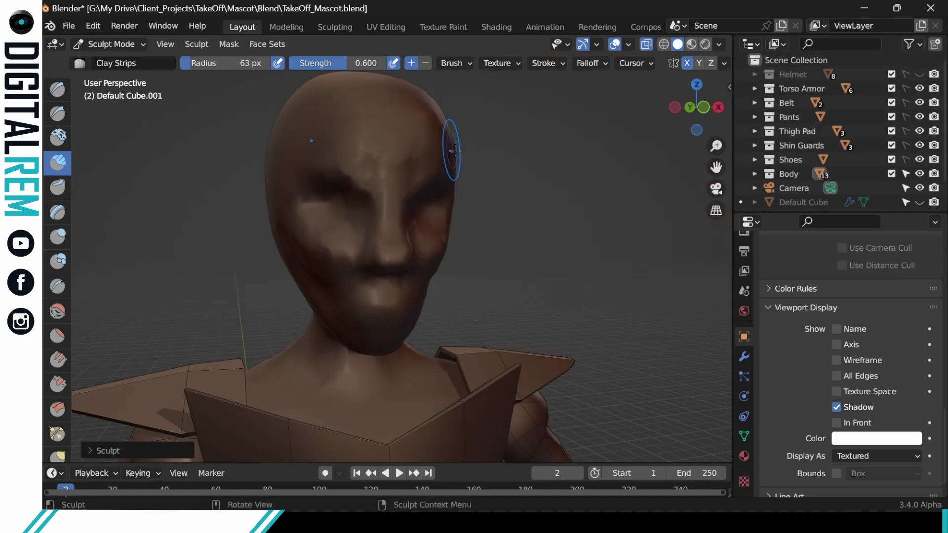
{"action": "mouse_move", "coordinate": [450, 152]}
{"action": "middle_mouse_down"}
{"action": "mouse_move", "coordinate": [458, 159]}
{"action": "mouse_move", "coordinate": [404, 163]}
{"action": "middle_mouse_up"}
{"action": "left_click_drag", "start_coordinate": [489, 165], "coordinate": [500, 159]}
{"action": "mouse_move", "coordinate": [321, 237]}
{"action": "middle_mouse_down"}
{"action": "mouse_move", "coordinate": [392, 237]}
{"action": "mouse_move", "coordinate": [444, 275]}
{"action": "mouse_move", "coordinate": [291, 331]}
{"action": "middle_mouse_up"}
{"action": "left_click_drag", "start_coordinate": [387, 332], "coordinate": [412, 328]}
{"action": "mouse_move", "coordinate": [412, 329]}
{"action": "middle_mouse_down"}
{"action": "mouse_move", "coordinate": [508, 281]}
{"action": "mouse_move", "coordinate": [385, 262]}
{"action": "middle_mouse_up"}
{"action": "scroll", "coordinate": [489, 226], "scroll_direction": "down", "scroll_amount": 3}
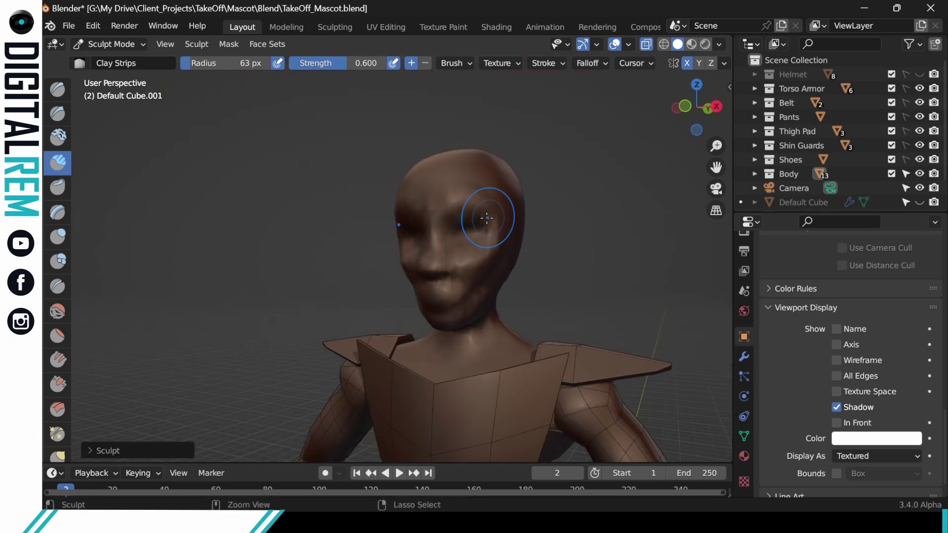
{"action": "mouse_move", "coordinate": [505, 243]}
{"action": "middle_mouse_down"}
{"action": "mouse_move", "coordinate": [524, 226]}
{"action": "mouse_move", "coordinate": [402, 218]}
{"action": "mouse_move", "coordinate": [487, 199]}
{"action": "mouse_move", "coordinate": [437, 259]}
{"action": "mouse_move", "coordinate": [504, 218]}
{"action": "mouse_move", "coordinate": [533, 218]}
{"action": "mouse_move", "coordinate": [457, 203]}
{"action": "mouse_move", "coordinate": [609, 205]}
{"action": "mouse_move", "coordinate": [620, 228]}
{"action": "mouse_move", "coordinate": [568, 195]}
{"action": "mouse_move", "coordinate": [546, 199]}
{"action": "mouse_move", "coordinate": [552, 267]}
{"action": "mouse_move", "coordinate": [538, 277]}
{"action": "mouse_move", "coordinate": [550, 233]}
{"action": "mouse_move", "coordinate": [543, 168]}
{"action": "middle_mouse_up"}
{"action": "scroll", "coordinate": [567, 208], "scroll_direction": "down", "scroll_amount": 3}
{"action": "mouse_move", "coordinate": [550, 231]}
{"action": "middle_mouse_down"}
{"action": "mouse_move", "coordinate": [518, 250]}
{"action": "mouse_move", "coordinate": [516, 227]}
{"action": "mouse_move", "coordinate": [523, 252]}
{"action": "middle_mouse_up"}
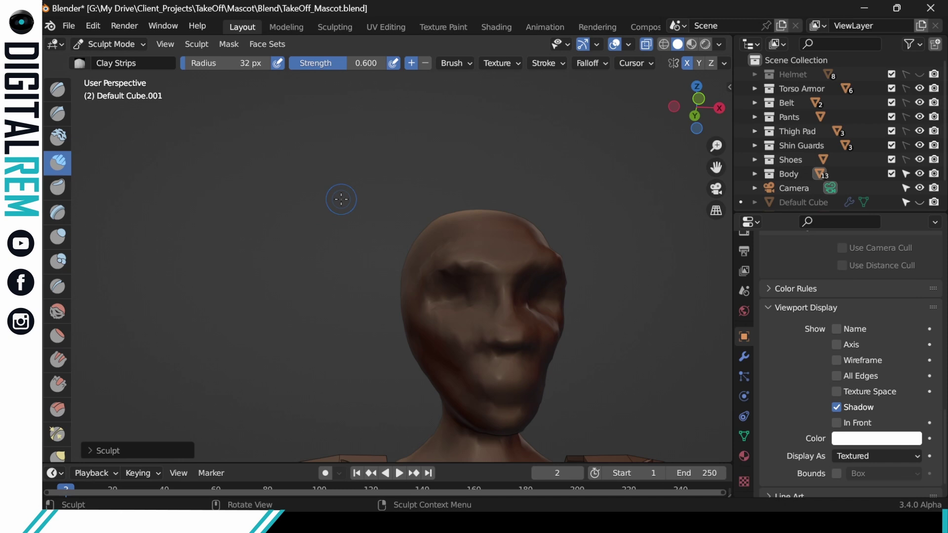
- Switch the sculpted head and chest object back to Object Mode
{"action": "key", "text": "ctrl+Tab"}
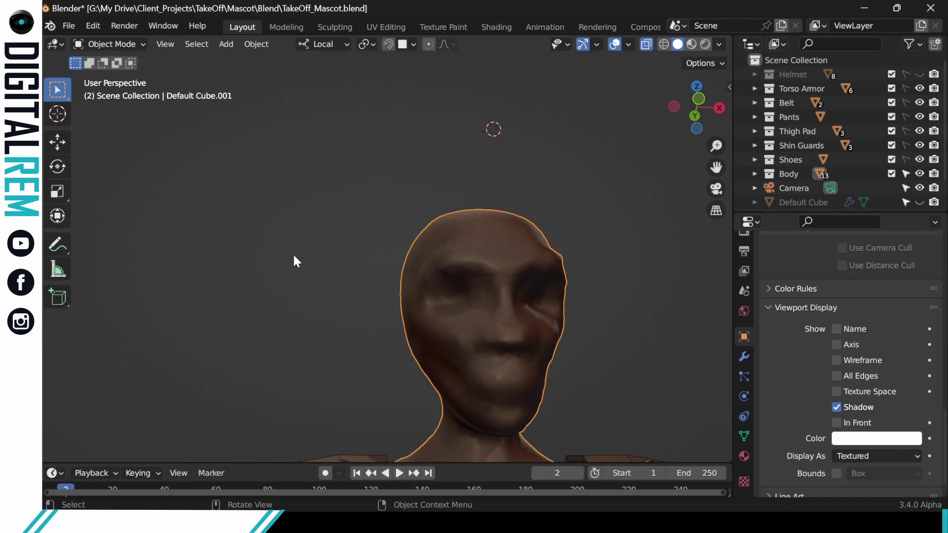
{"action": "middle_click_drag", "start_coordinate": [503, 261], "coordinate": [477, 215]}
{"action": "scroll", "coordinate": [448, 180], "scroll_direction": "up", "scroll_amount": 3}
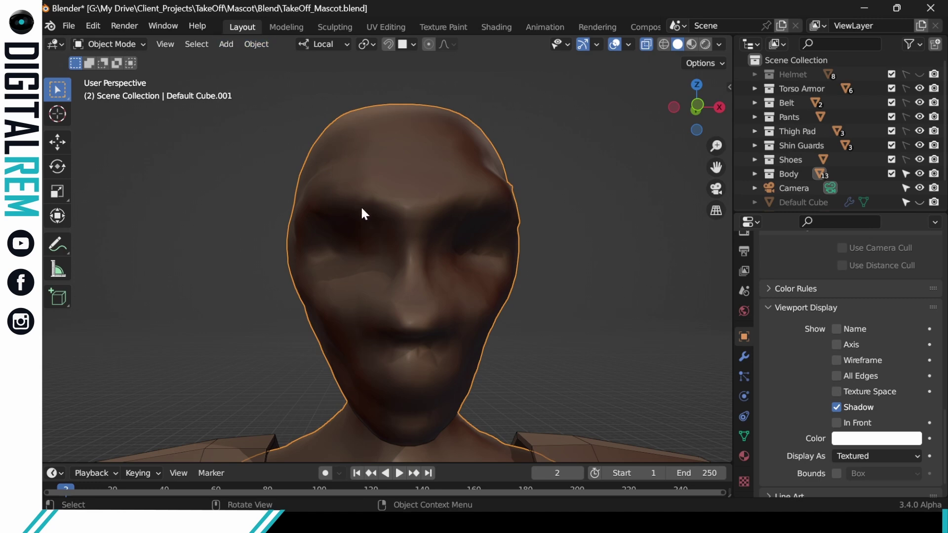
- Unhide the Default Cube object in the viewport
{"action": "scroll", "coordinate": [360, 205], "scroll_direction": "down", "scroll_amount": 6}
{"action": "scroll", "coordinate": [355, 449], "scroll_direction": "up", "scroll_amount": 2}
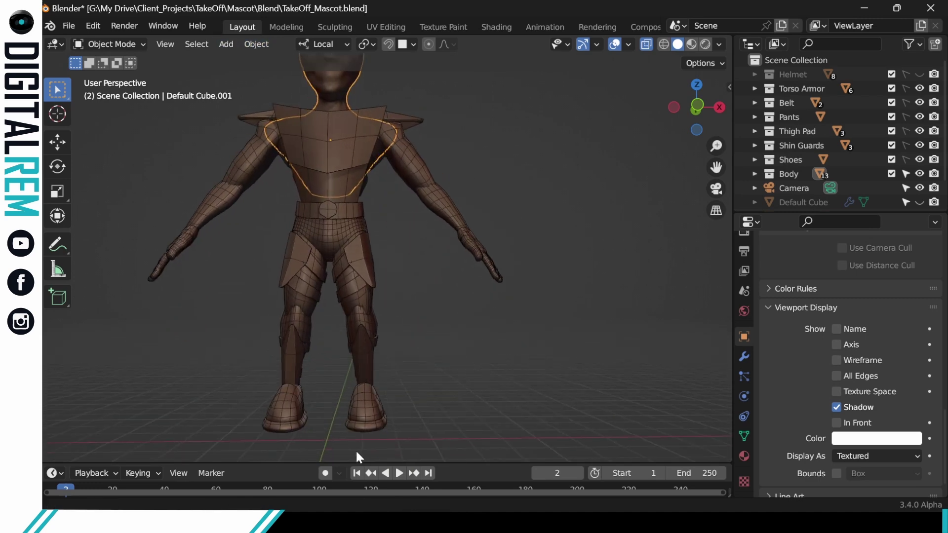
{"action": "middle_click_drag", "start_coordinate": [356, 449], "coordinate": [361, 437], "text": "shift"}
{"action": "middle_click_drag", "start_coordinate": [425, 355], "coordinate": [460, 256], "text": "shift"}
{"action": "middle_click_drag", "start_coordinate": [499, 232], "coordinate": [482, 308], "text": "shift"}
{"action": "left_click", "coordinate": [919, 202]}
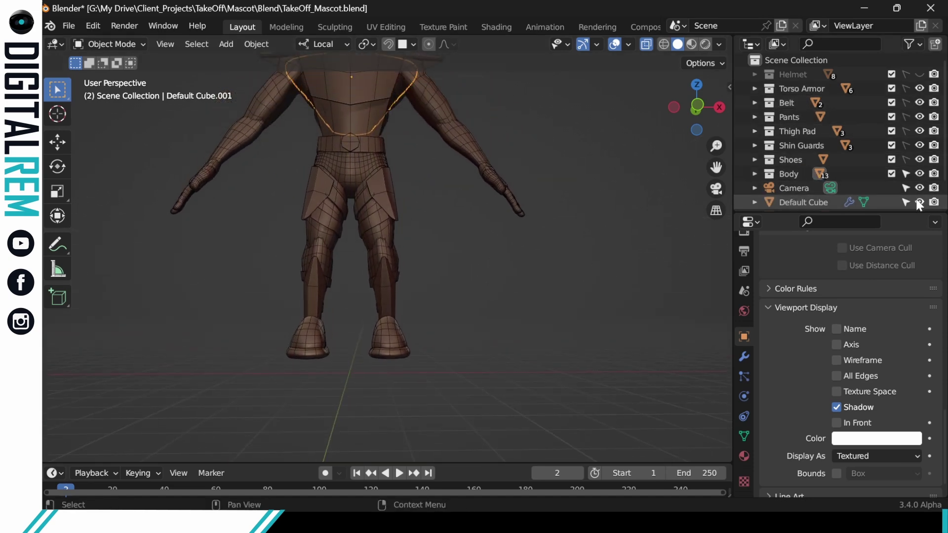
- Duplicate the Default Cube sphere and move the copy up along the Z axis to the top of the mascot's head
{"action": "scroll", "coordinate": [535, 224], "scroll_direction": "down", "scroll_amount": 4}
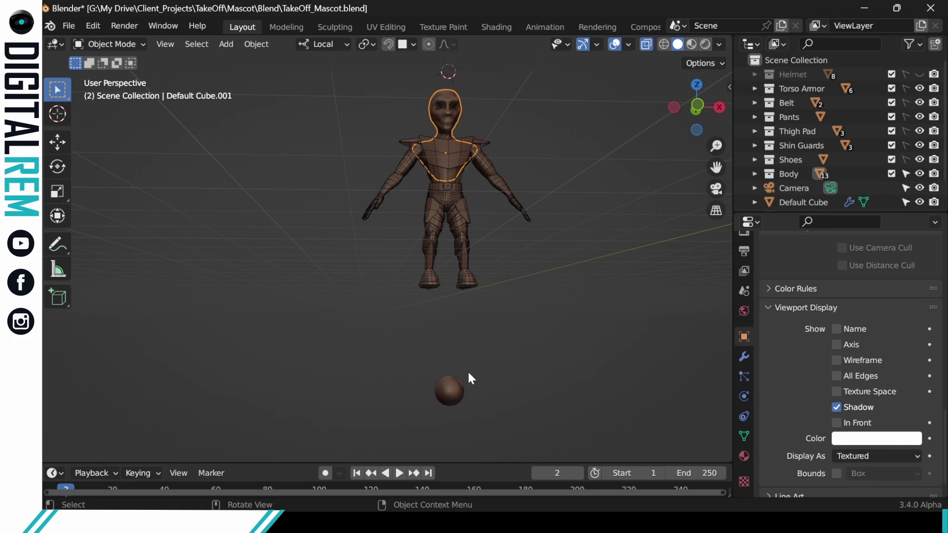
{"action": "left_click", "coordinate": [458, 388]}
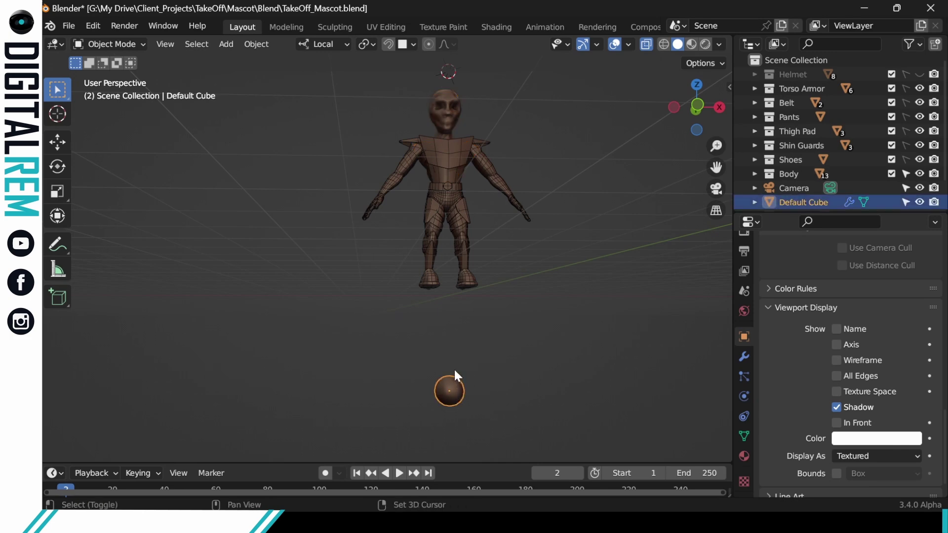
{"action": "key", "text": "shift+d"}
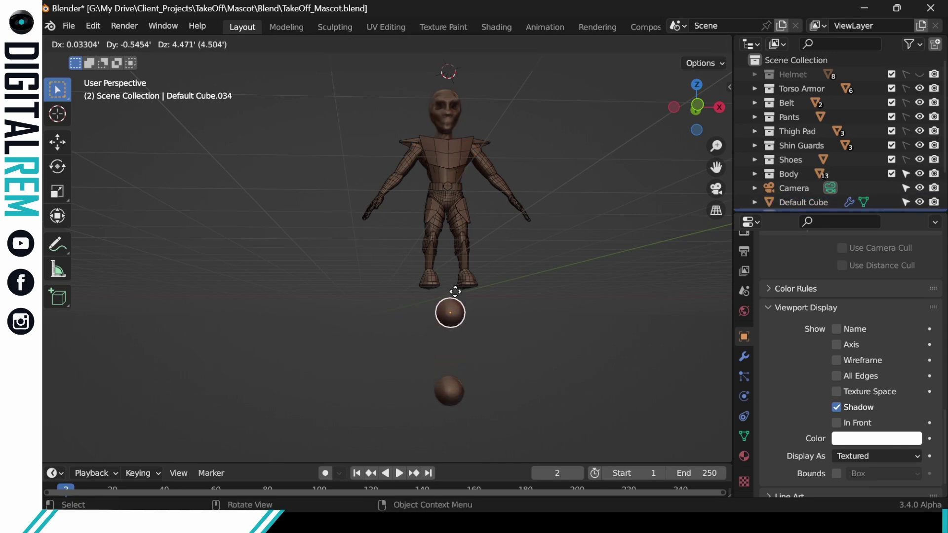
{"action": "key", "text": "z"}
{"action": "left_click", "coordinate": [477, 67]}
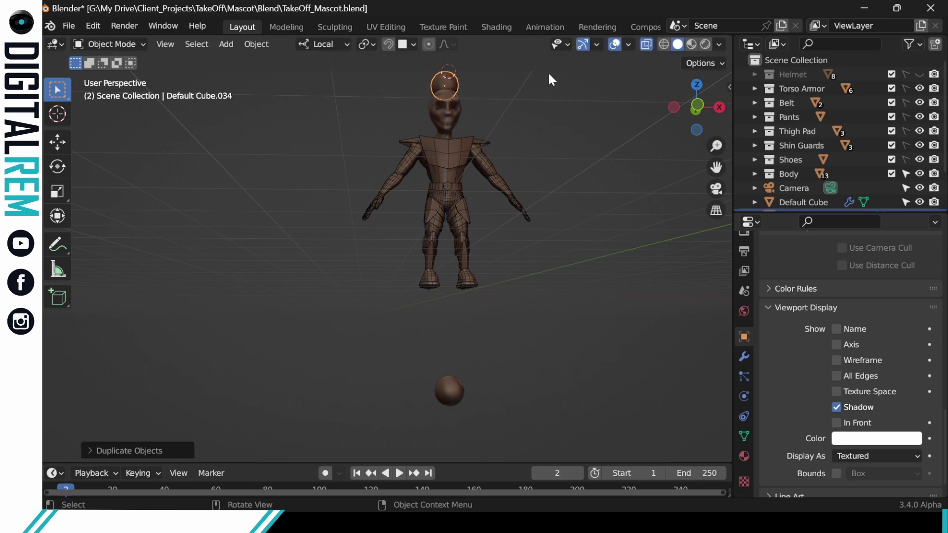
- Rename the duplicated sphere object to Eyes
{"action": "scroll", "coordinate": [800, 139], "scroll_direction": "down", "scroll_amount": 3}
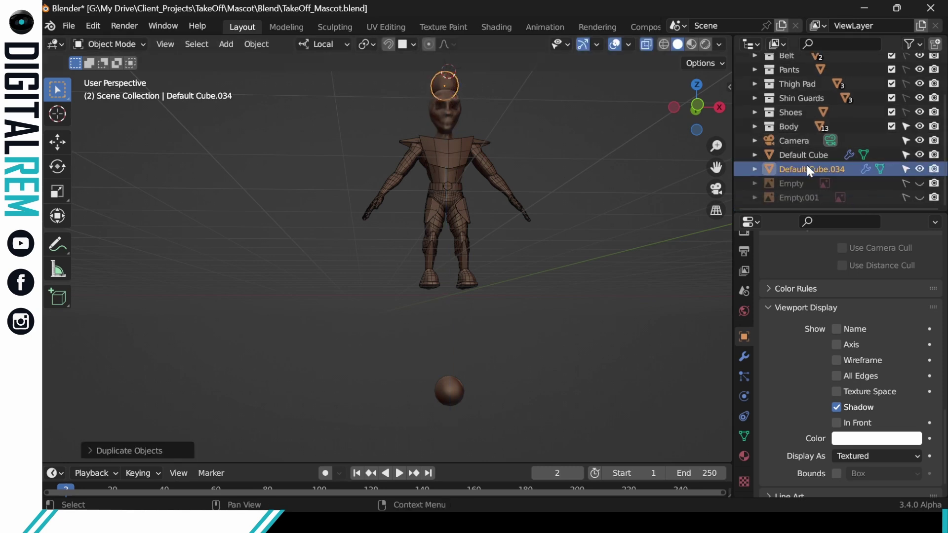
{"action": "double_click", "coordinate": [807, 168]}
{"action": "type", "text": "Eyee"}
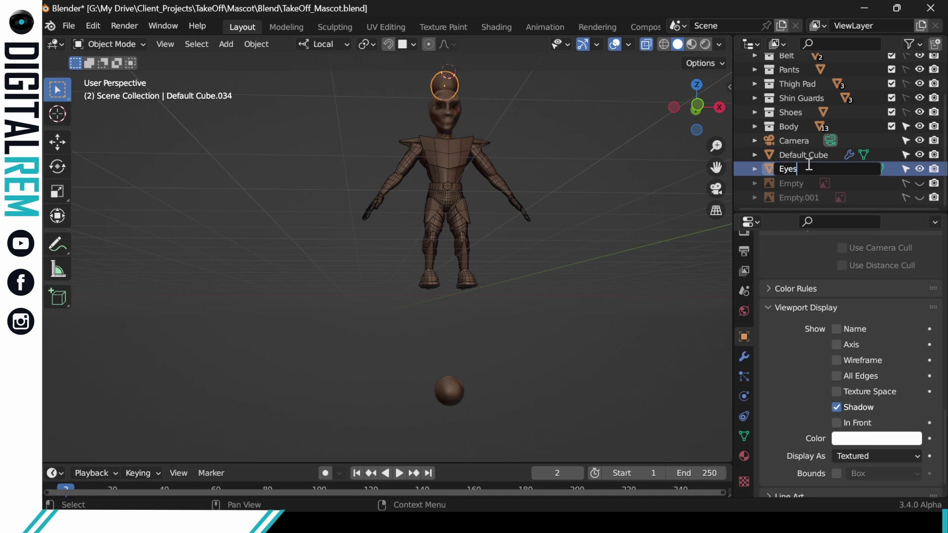
{"action": "key", "text": "Return"}
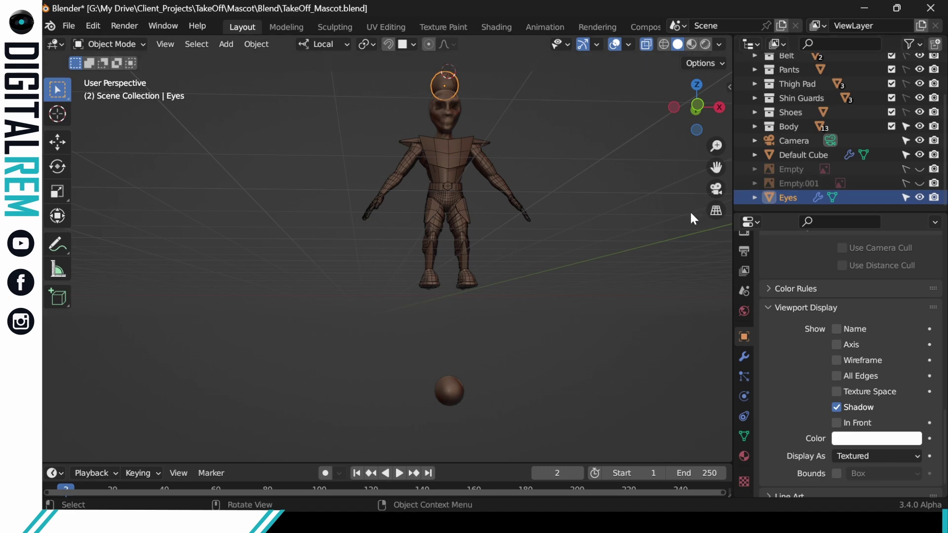
- Enter Edit Mode on the Eyes object and scale its mesh down to about 0.15
{"action": "scroll", "coordinate": [526, 198], "scroll_direction": "up", "scroll_amount": 5}
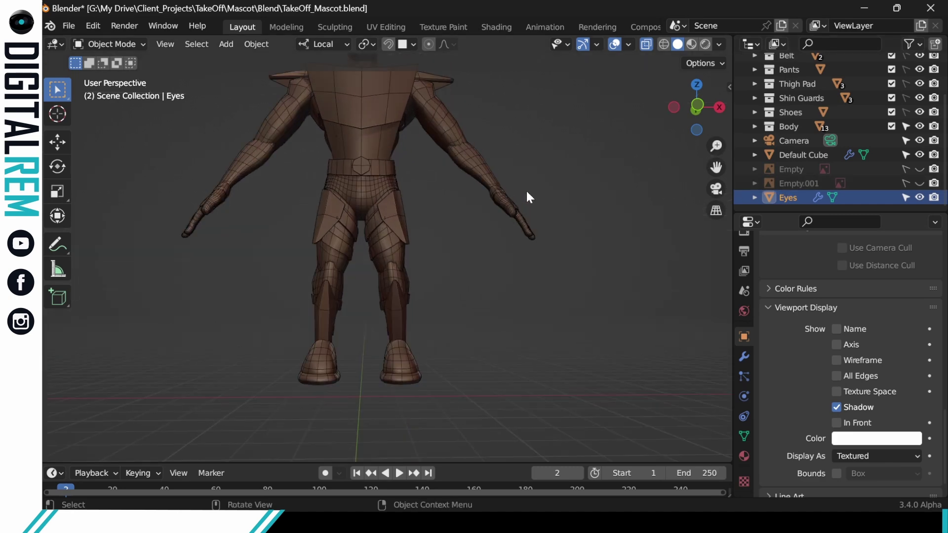
{"action": "scroll", "coordinate": [536, 285], "scroll_direction": "down", "scroll_amount": 1}
{"action": "scroll", "coordinate": [495, 238], "scroll_direction": "up", "scroll_amount": 4}
{"action": "middle_click_drag", "start_coordinate": [495, 234], "coordinate": [553, 262], "text": "shift"}
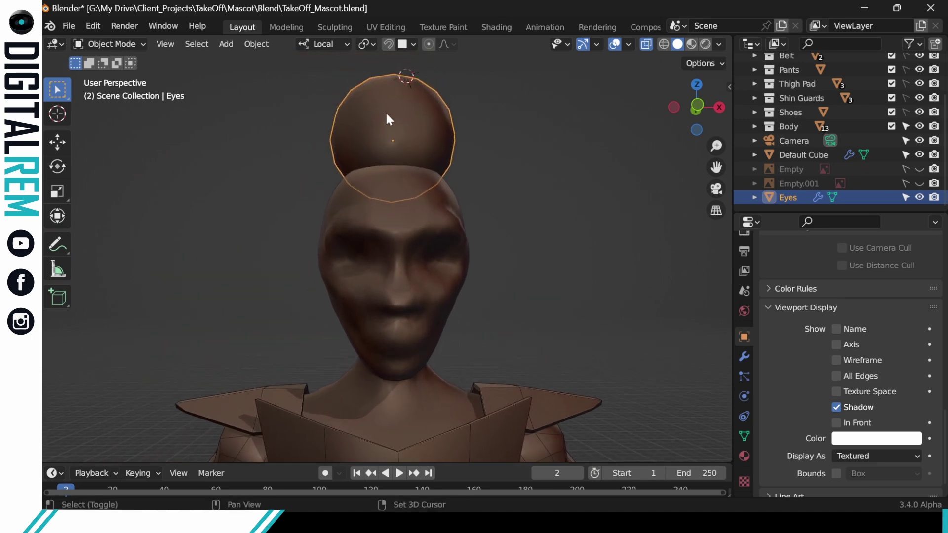
{"action": "middle_click_drag", "start_coordinate": [385, 111], "coordinate": [395, 152], "text": "shift"}
{"action": "key", "text": "ctrl+Tab"}
{"action": "left_click", "coordinate": [418, 156]}
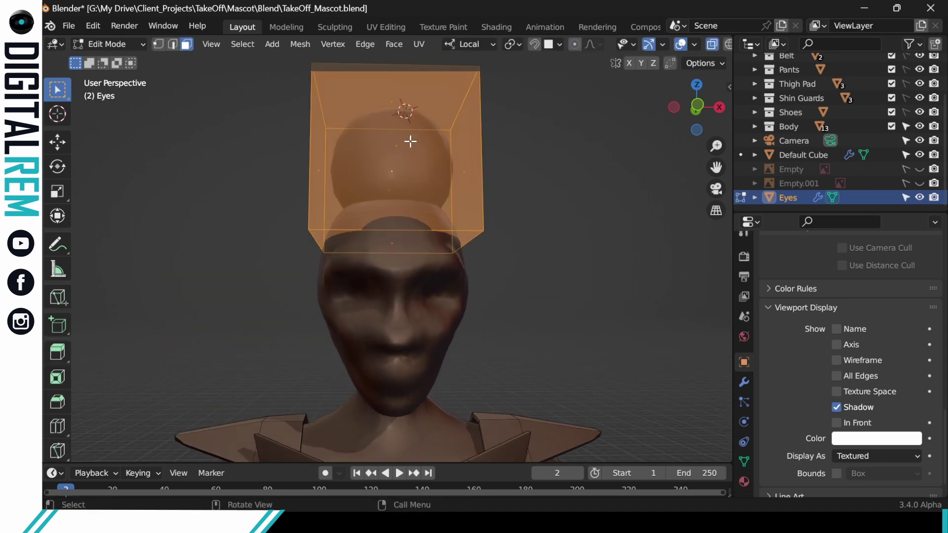
{"action": "key", "text": "s"}
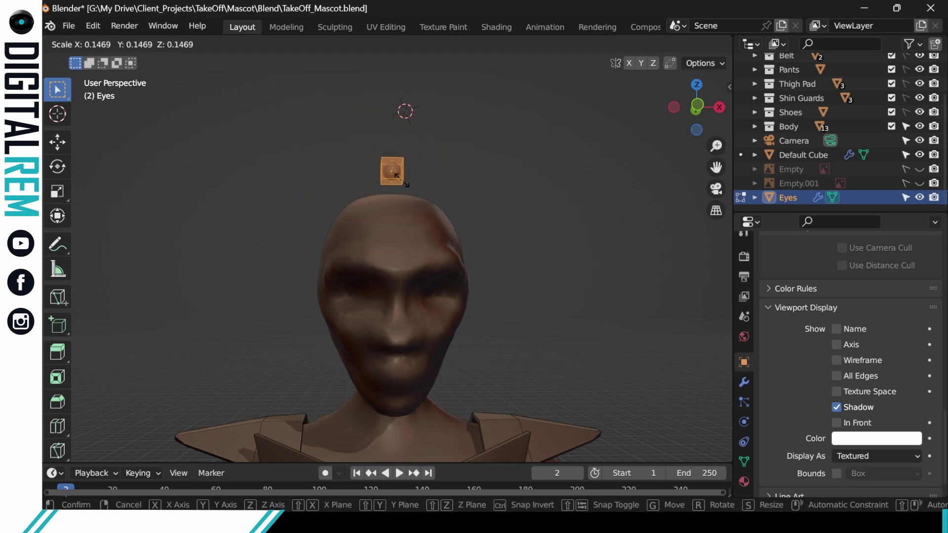
{"action": "left_click", "coordinate": [414, 180]}
- Move the small Eyes mesh forward from above the crown to above the face
{"action": "middle_click_drag", "start_coordinate": [494, 173], "coordinate": [335, 220]}
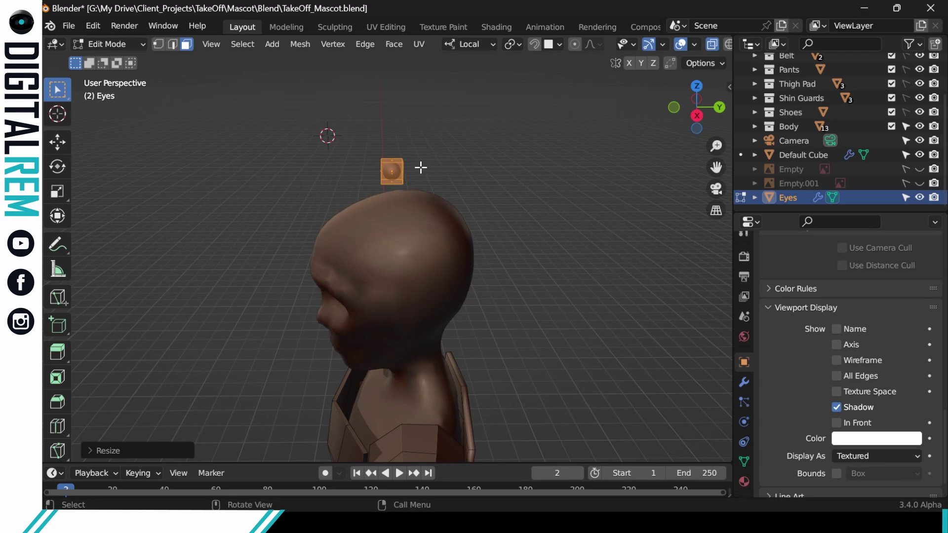
{"action": "key", "text": "g"}
{"action": "left_click", "coordinate": [355, 169]}
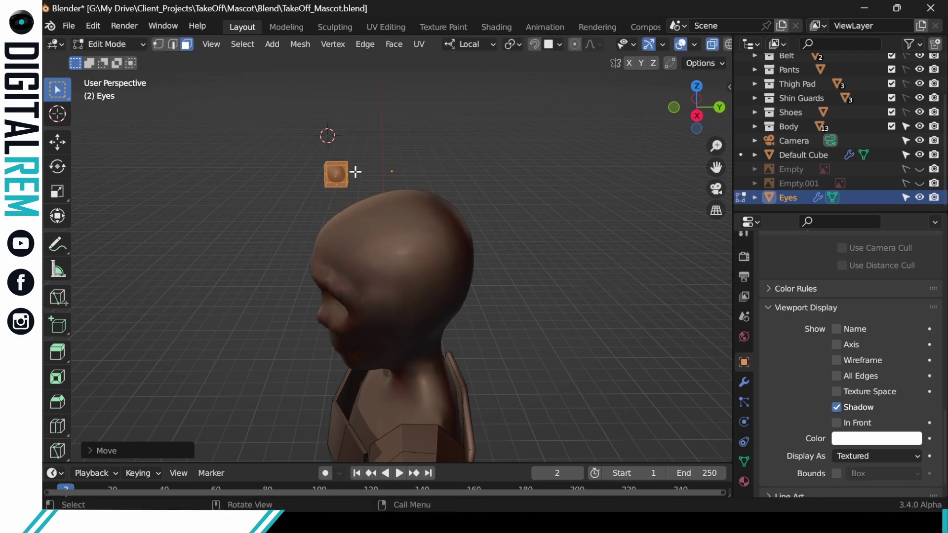
- Move the small Eyes mesh down from above the head to the mascot's left eye socket
{"action": "middle_click_drag", "start_coordinate": [354, 169], "coordinate": [511, 143]}
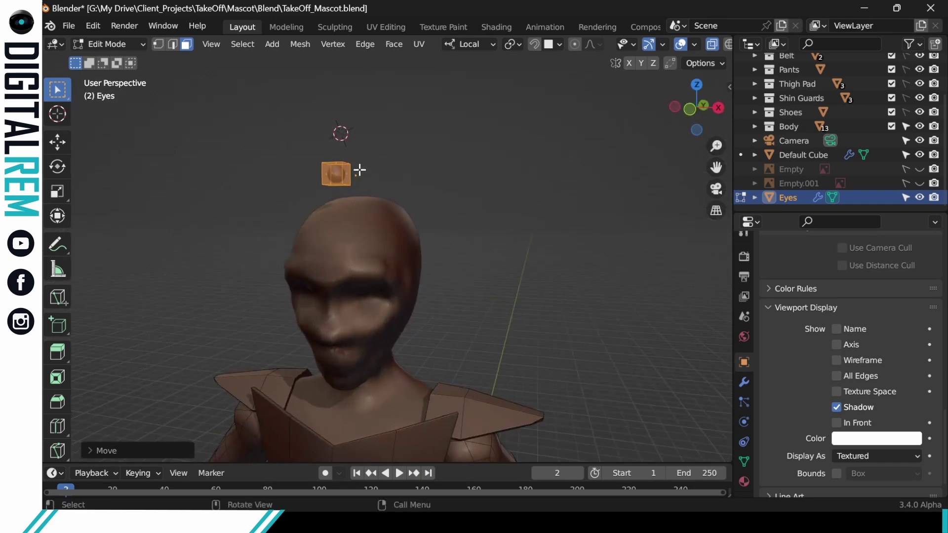
{"action": "key", "text": "g"}
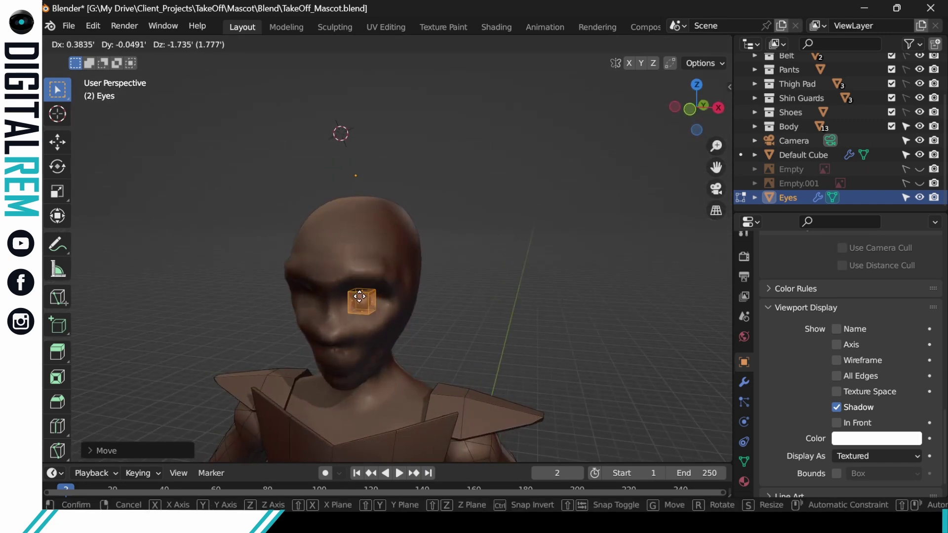
{"action": "left_click", "coordinate": [366, 298]}
- Scale the Eyes mesh up to about twice its size in front view and shift it slightly inward and up
{"action": "scroll", "coordinate": [401, 268], "scroll_direction": "up", "scroll_amount": 5}
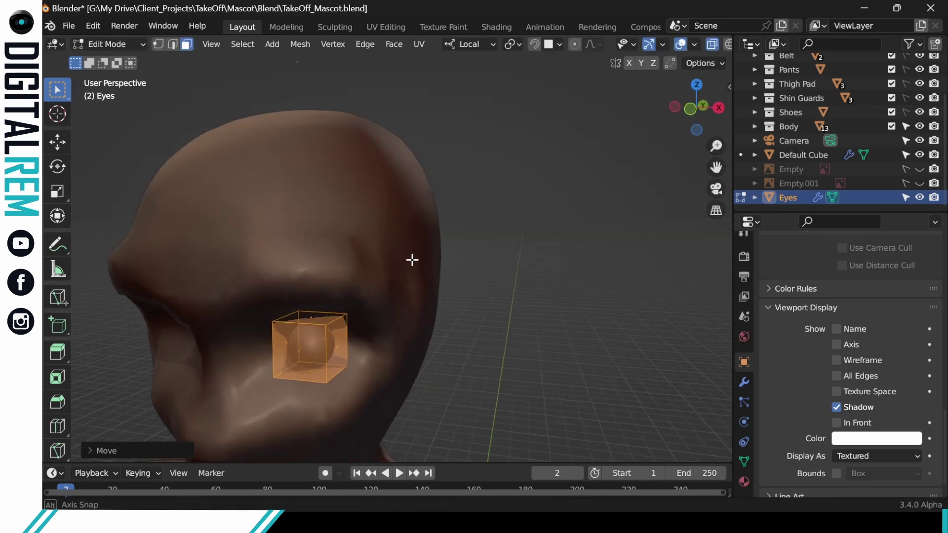
{"action": "middle_click_drag", "start_coordinate": [413, 260], "coordinate": [315, 338]}
{"action": "scroll", "coordinate": [316, 343], "scroll_direction": "down", "scroll_amount": 1}
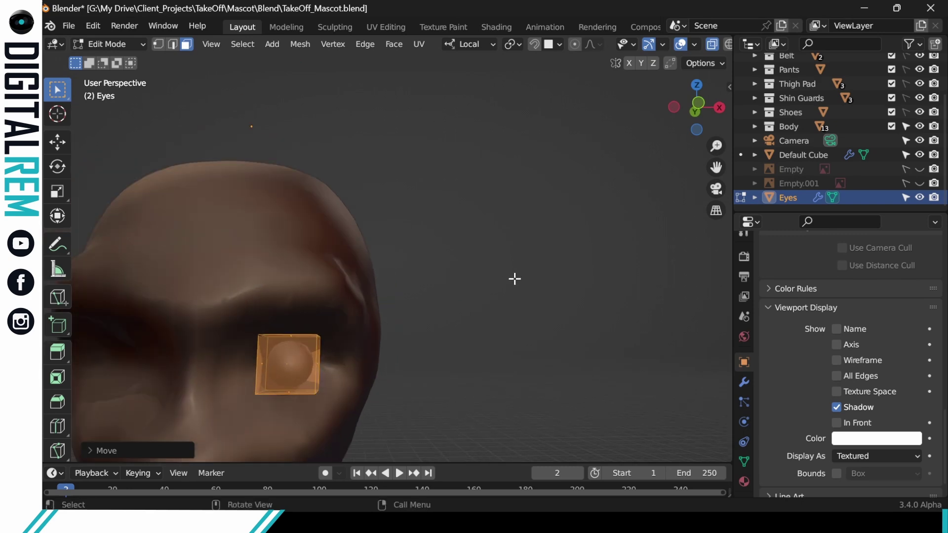
{"action": "middle_click_drag", "start_coordinate": [514, 277], "coordinate": [535, 273]}
{"action": "middle_click", "coordinate": [506, 281], "text": "alt"}
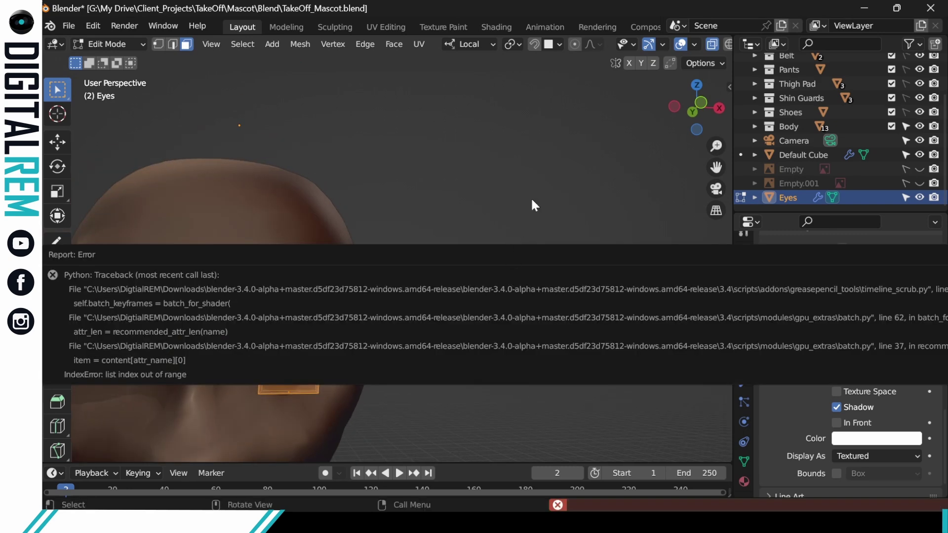
{"action": "middle_click_drag", "start_coordinate": [565, 217], "coordinate": [408, 218]}
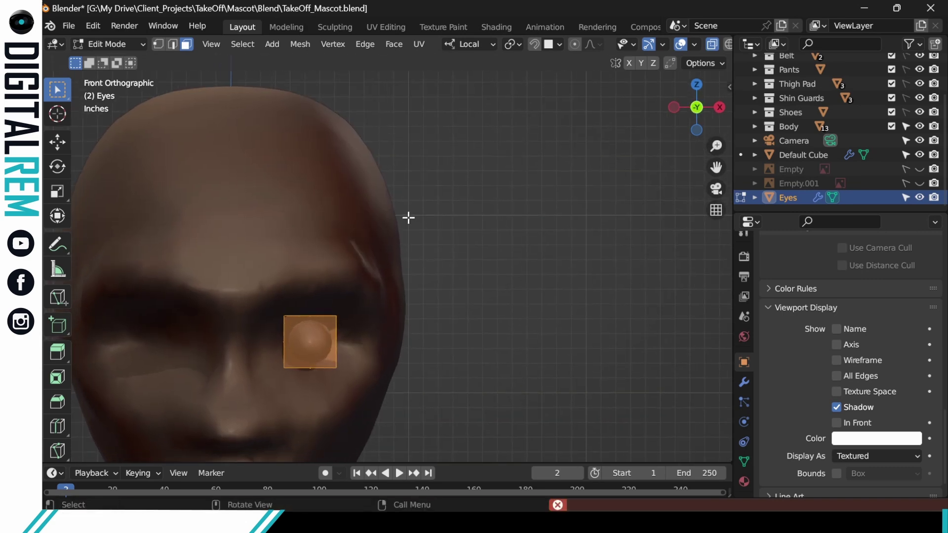
{"action": "key", "text": "s"}
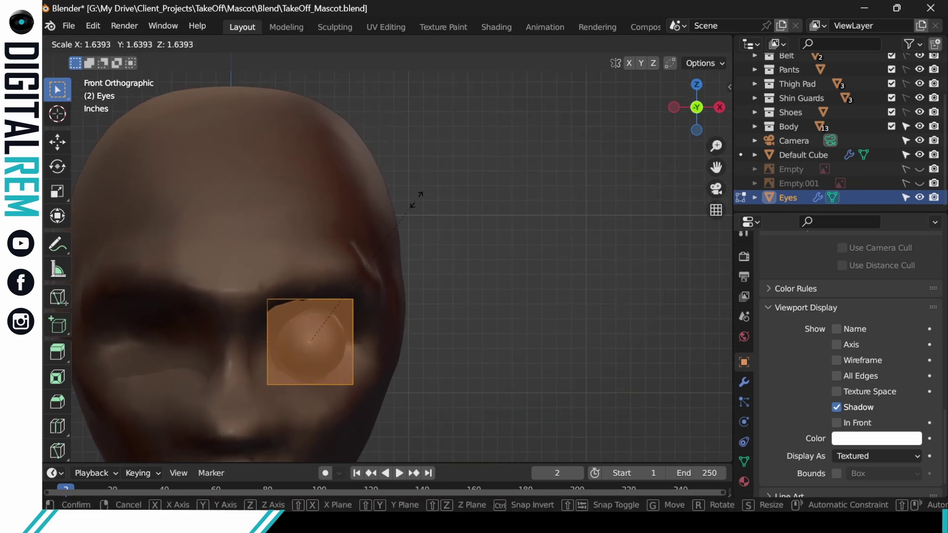
{"action": "left_click", "coordinate": [450, 184]}
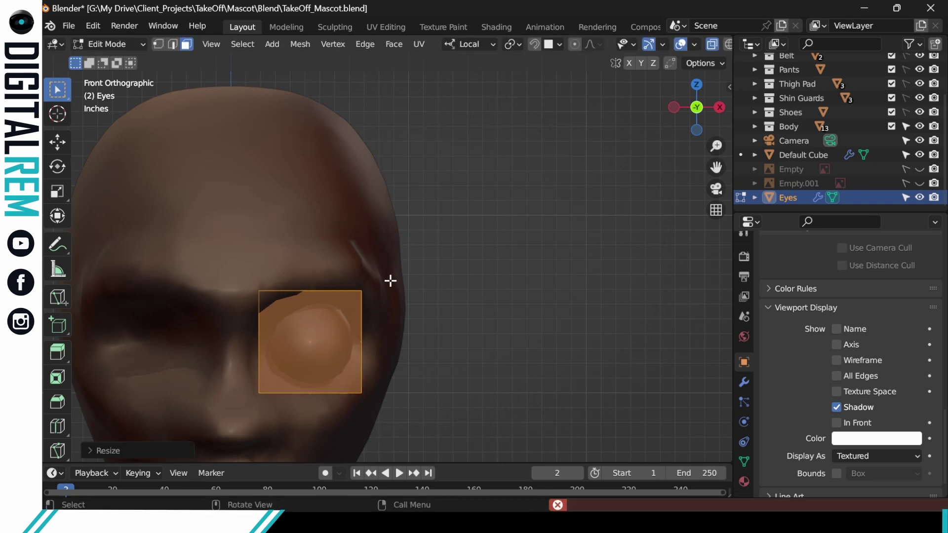
{"action": "key", "text": "g"}
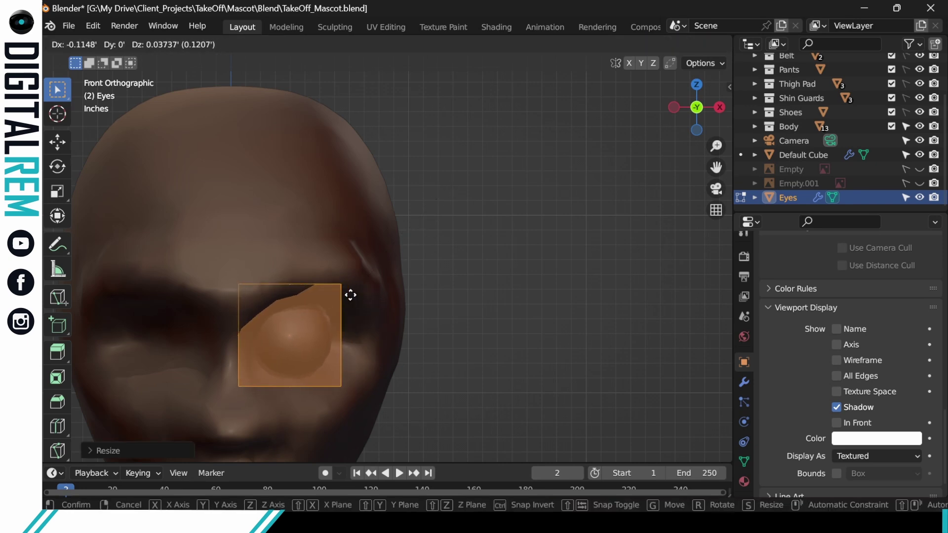
{"action": "left_click", "coordinate": [353, 289]}
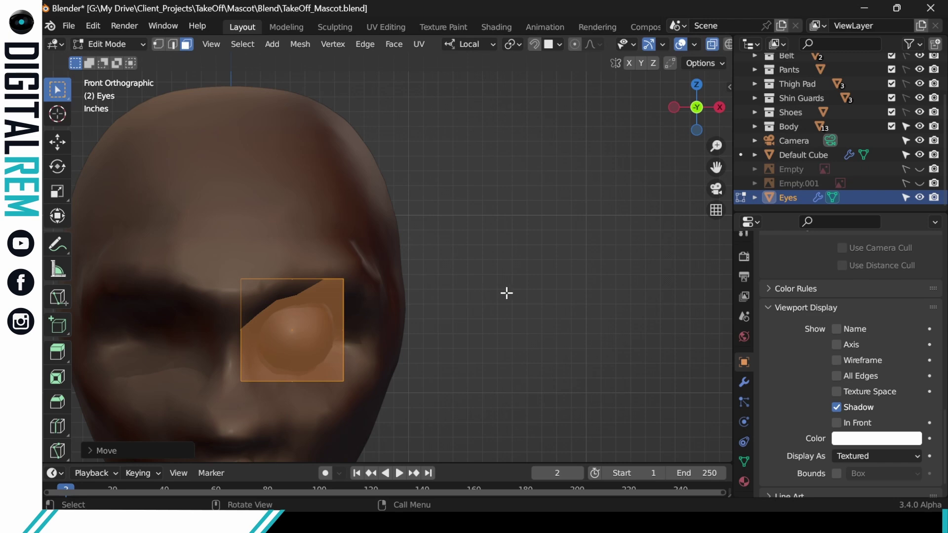
- Remove the Cast modifier from the Eyes object
{"action": "key", "text": "ctrl+Tab"}
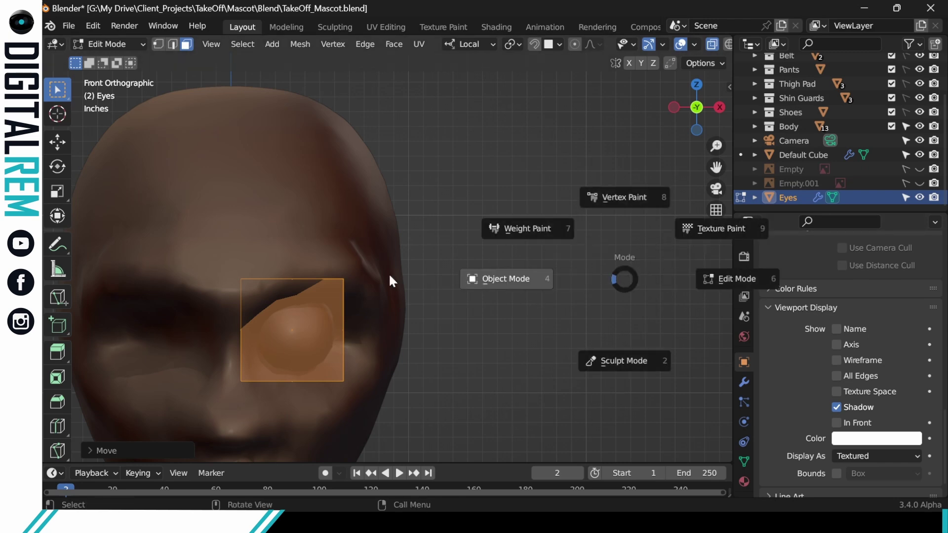
{"action": "left_click", "coordinate": [389, 273]}
{"action": "key", "text": "ctrl+Tab"}
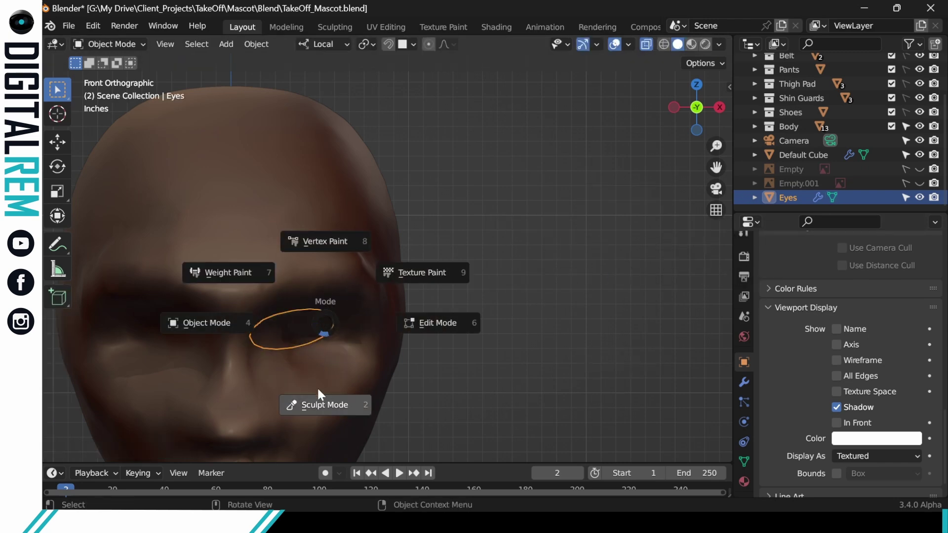
{"action": "left_click", "coordinate": [425, 320]}
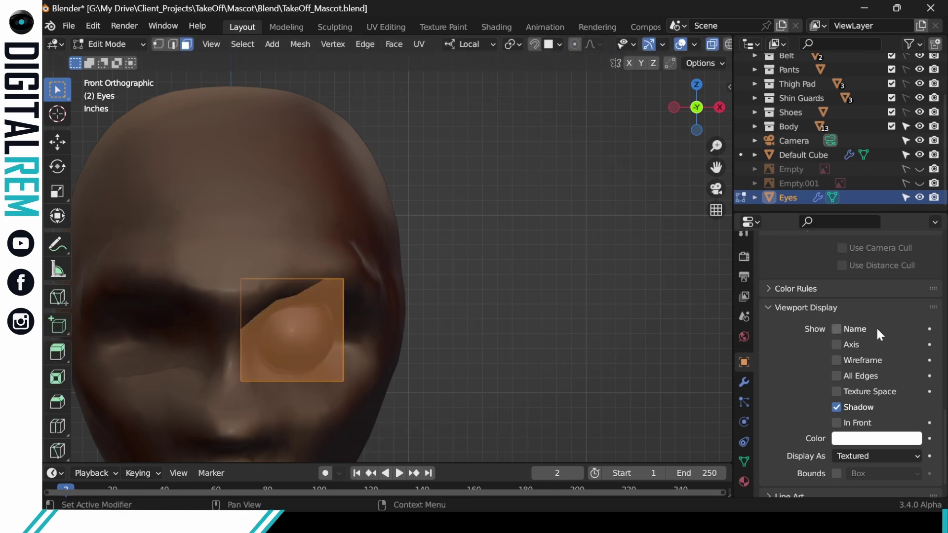
{"action": "left_click", "coordinate": [746, 380]}
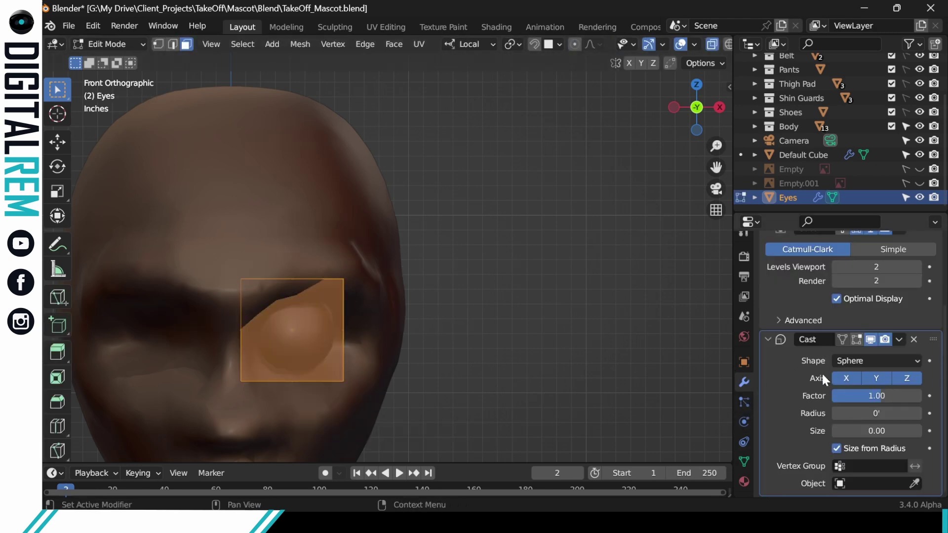
{"action": "left_click", "coordinate": [913, 341]}
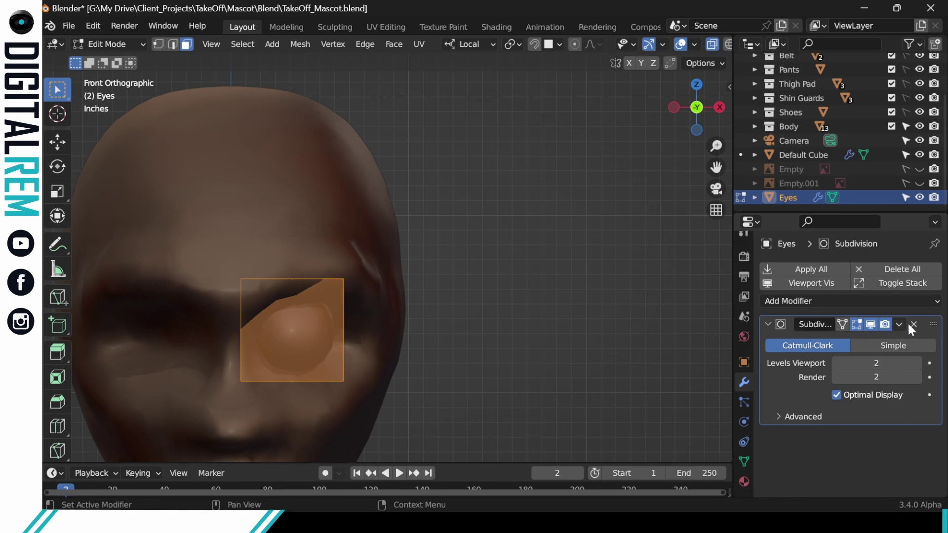
- Apply the Eyes object's Subdivision modifier in Object Mode
{"action": "left_click", "coordinate": [807, 270]}
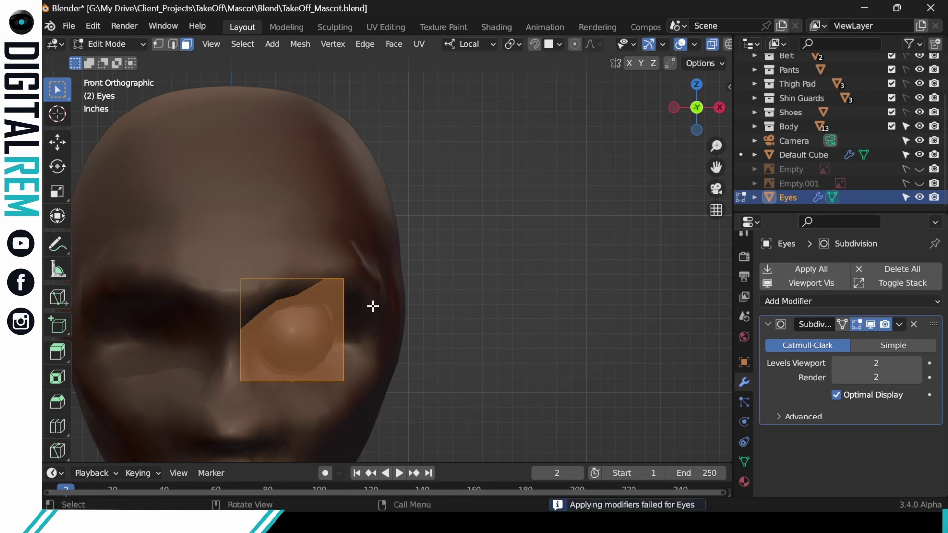
{"action": "key", "text": "ctrl+Tab"}
{"action": "left_click", "coordinate": [277, 305]}
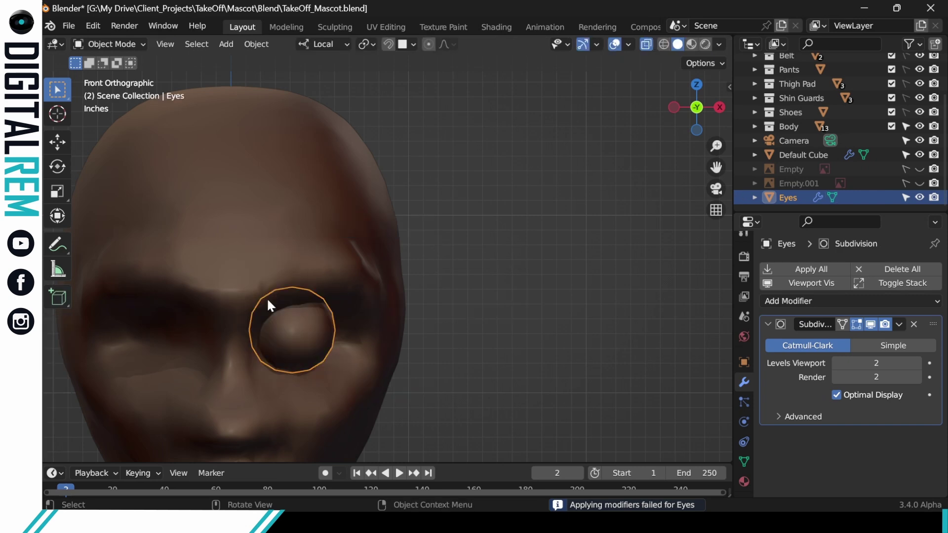
{"action": "left_click", "coordinate": [825, 271]}
- In Edit Mode, move the eyeball mesh slightly outward and down to centre it in the mascot's left eye socket
{"action": "key", "text": "ctrl+Tab"}
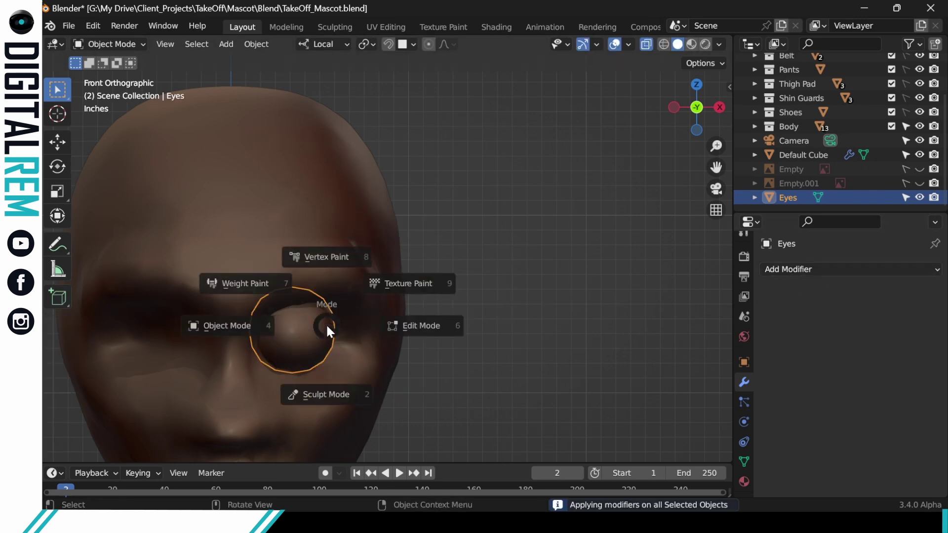
{"action": "left_click", "coordinate": [490, 343]}
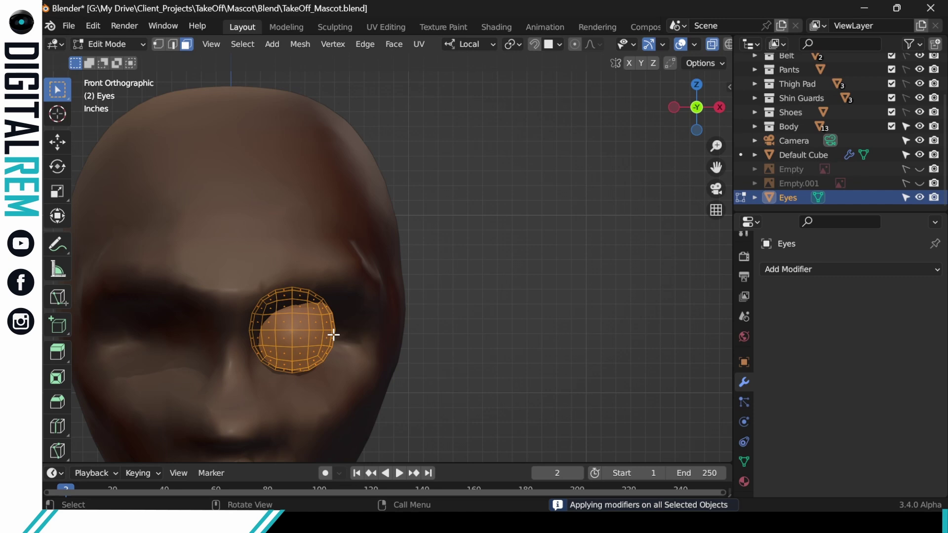
{"action": "key", "text": "g"}
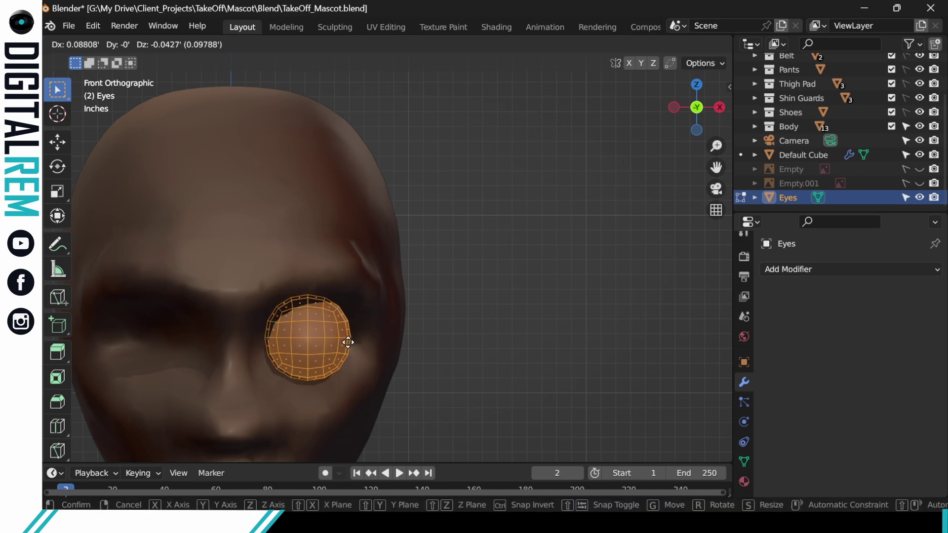
{"action": "left_click", "coordinate": [349, 340]}
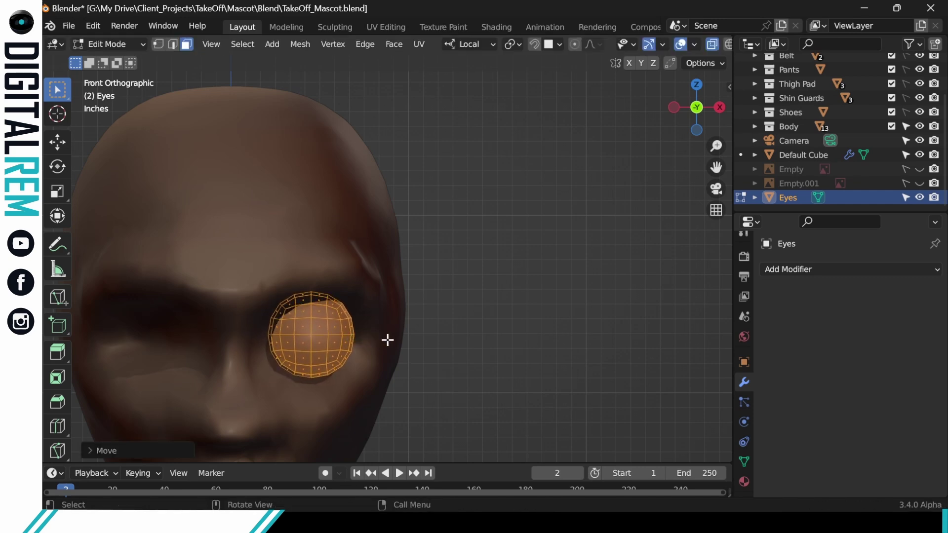
{"action": "left_click", "coordinate": [788, 271]}
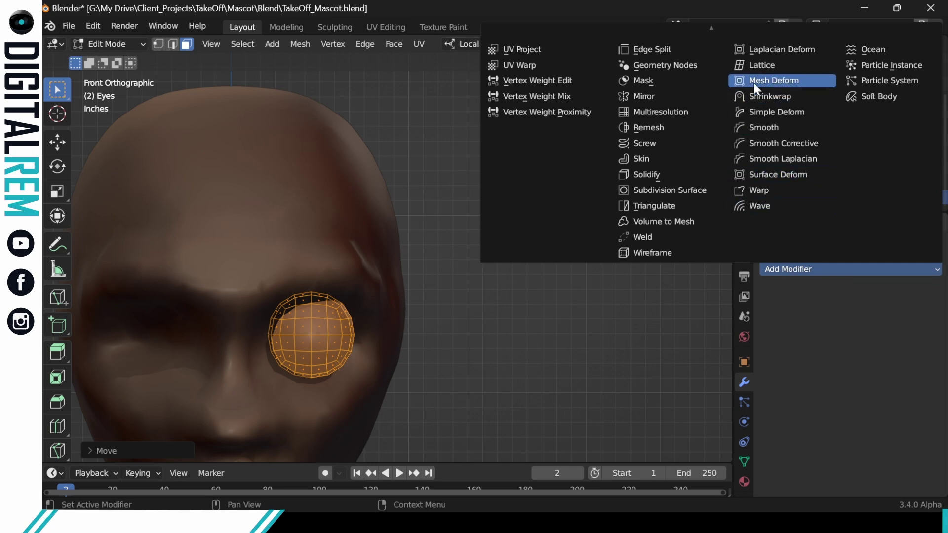
{"action": "left_click", "coordinate": [658, 81]}
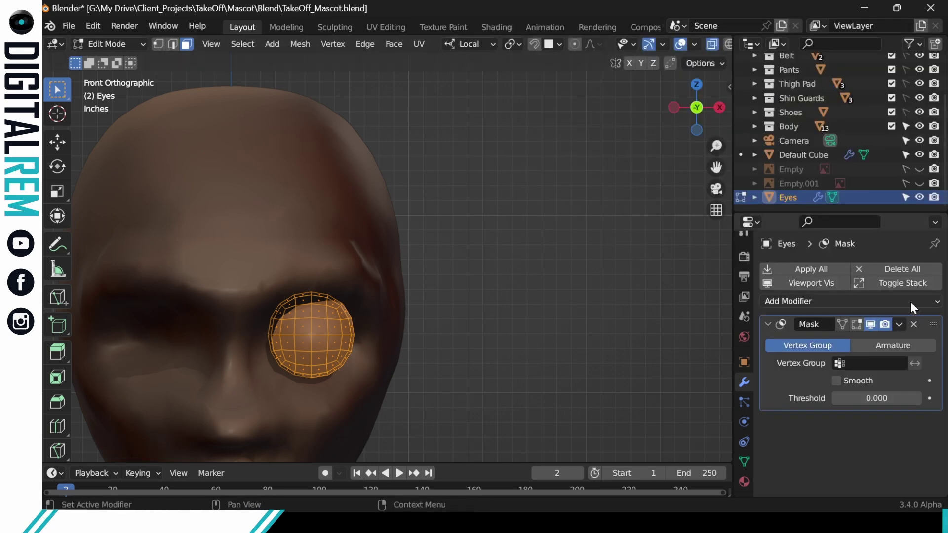
{"action": "left_click", "coordinate": [913, 324]}
- Add a Mirror modifier on the X axis to the Eyes object and apply it in Object Mode
{"action": "left_click", "coordinate": [822, 269]}
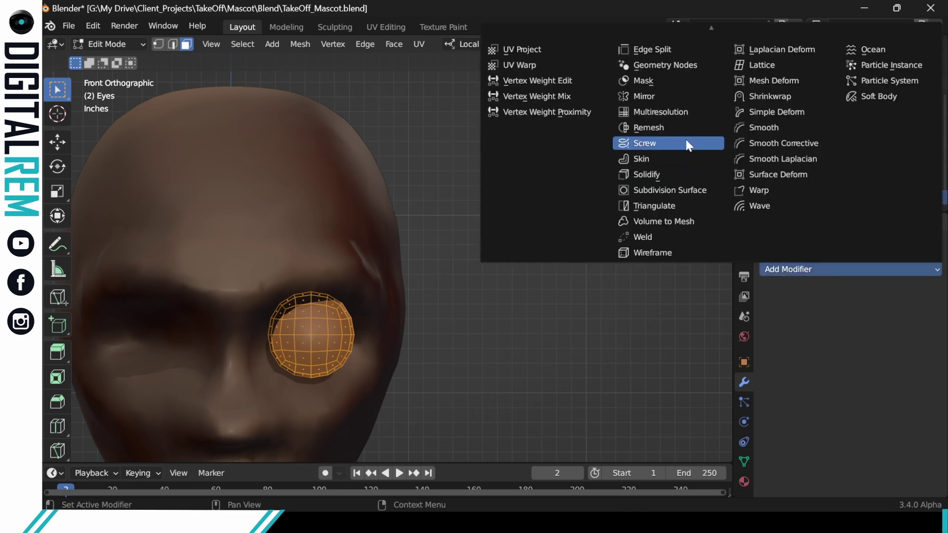
{"action": "left_click", "coordinate": [671, 101]}
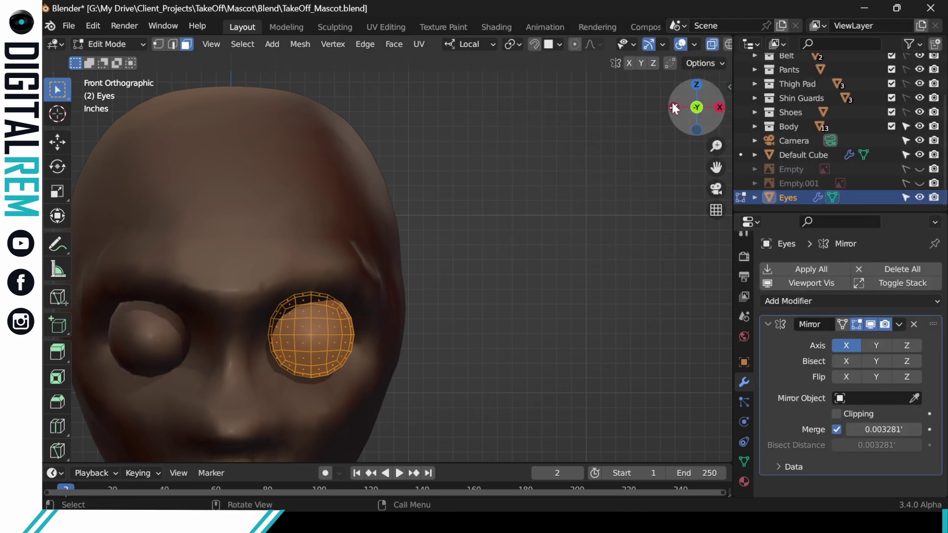
{"action": "left_click", "coordinate": [806, 270]}
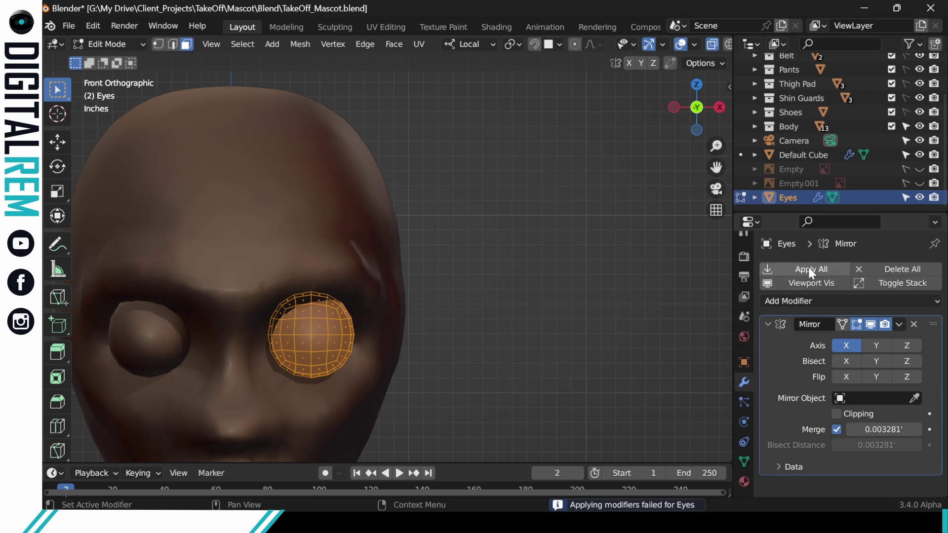
{"action": "key", "text": "ctrl+Tab"}
{"action": "left_click", "coordinate": [636, 276]}
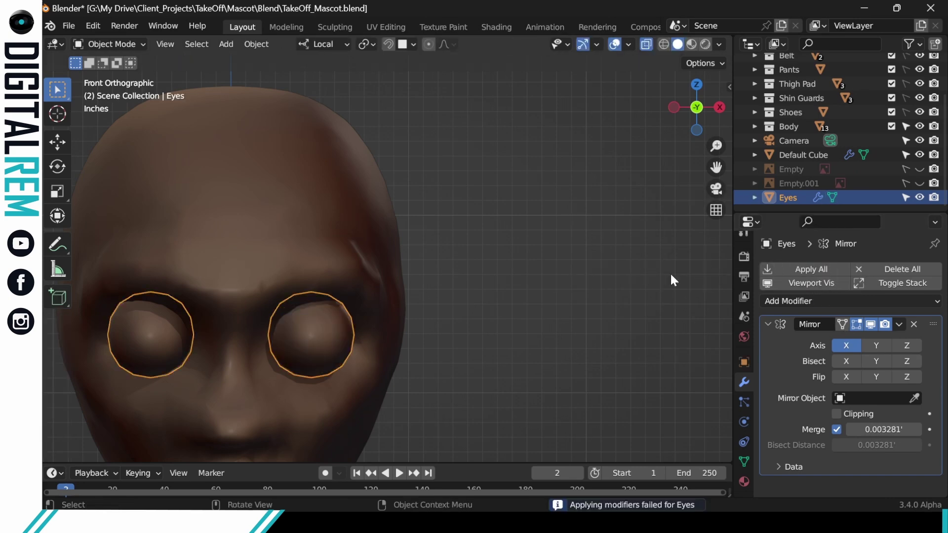
{"action": "left_click", "coordinate": [775, 266]}
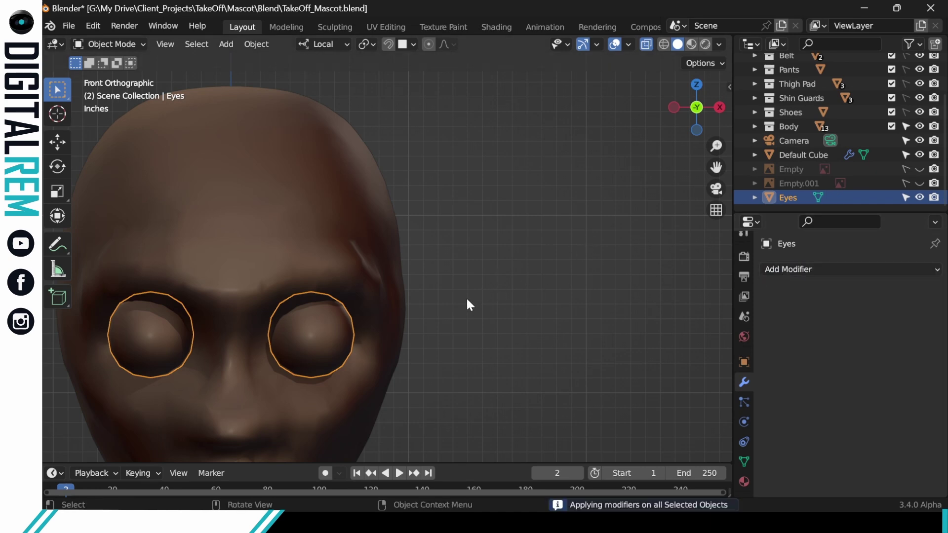
- Try shifting both eyeballs together in Edit Mode on the Eyes object
{"action": "middle_click_drag", "start_coordinate": [469, 305], "coordinate": [611, 228], "text": "shift"}
{"action": "scroll", "coordinate": [550, 251], "scroll_direction": "down", "scroll_amount": 2}
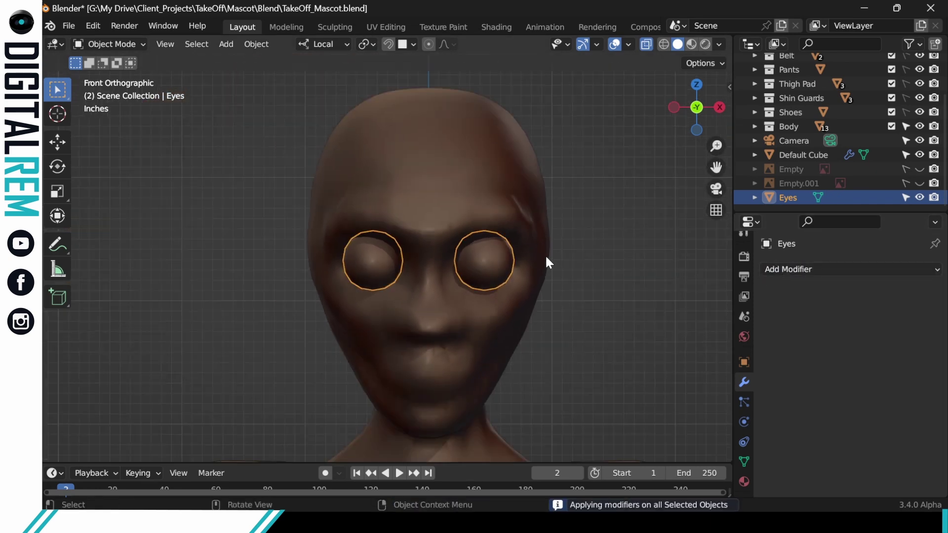
{"action": "scroll", "coordinate": [546, 257], "scroll_direction": "down", "scroll_amount": 1}
{"action": "key", "text": "ctrl+Tab"}
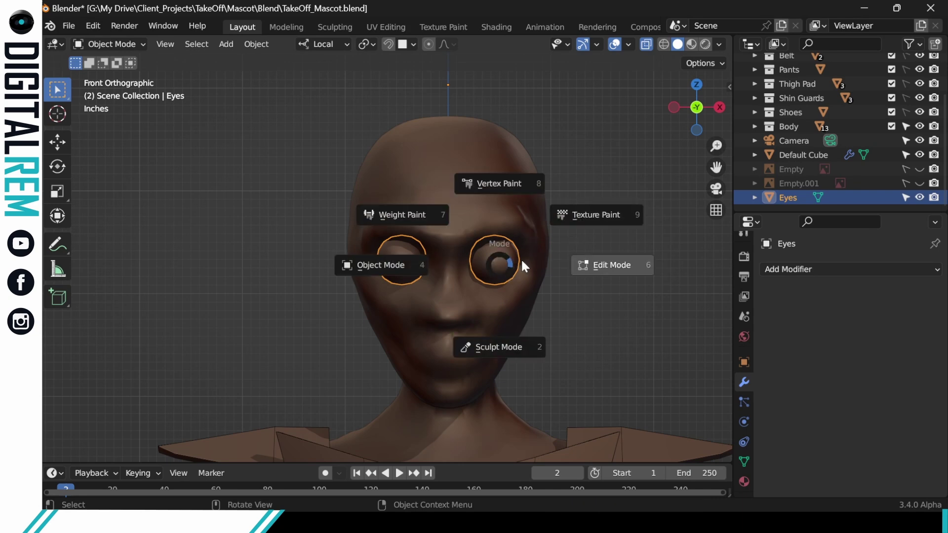
{"action": "left_click", "coordinate": [520, 258]}
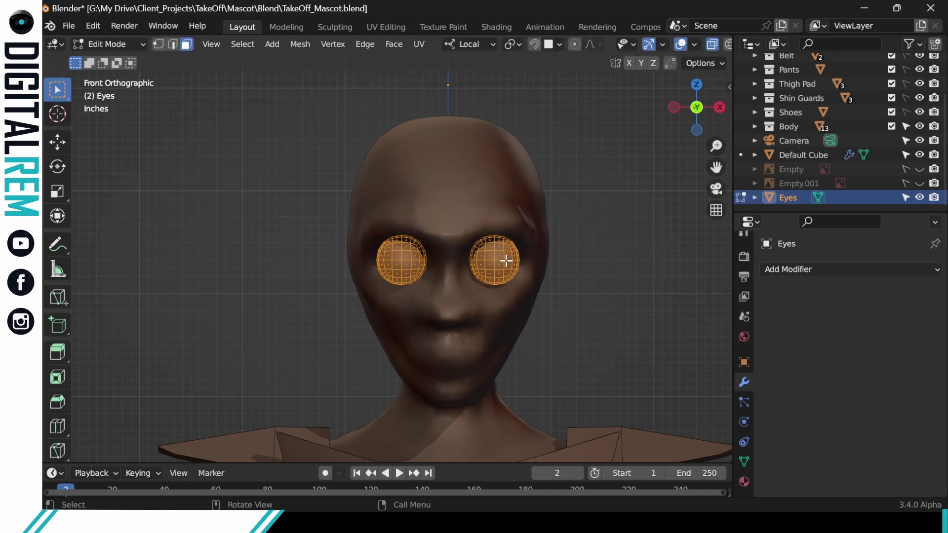
{"action": "key", "text": "g"}
{"action": "left_click", "coordinate": [509, 260]}
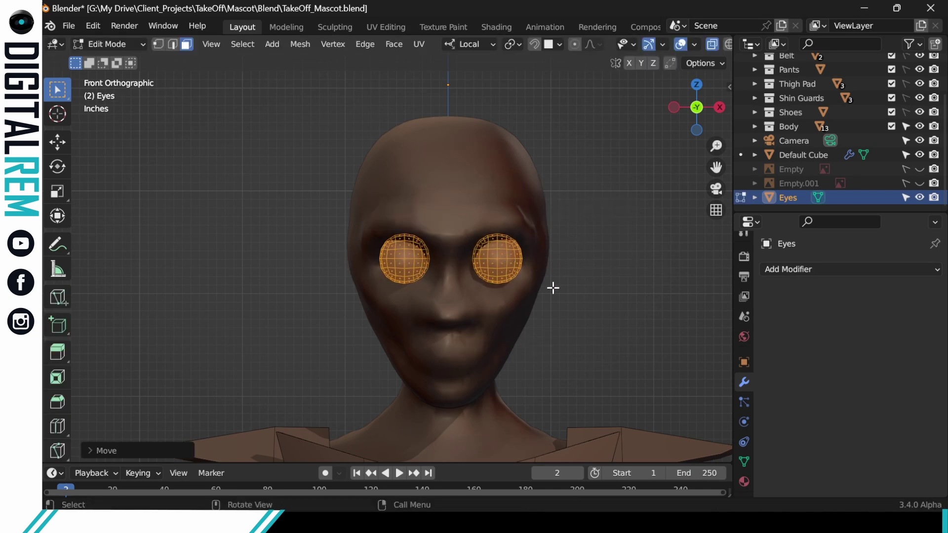
- Try selecting only the mascot's left eyeball with Select Linked and moving it, undo the eyeball moves, and return to Object Mode
{"action": "left_click", "coordinate": [553, 288]}
{"action": "left_click", "coordinate": [509, 260]}
{"action": "key", "text": "ctrl+l"}
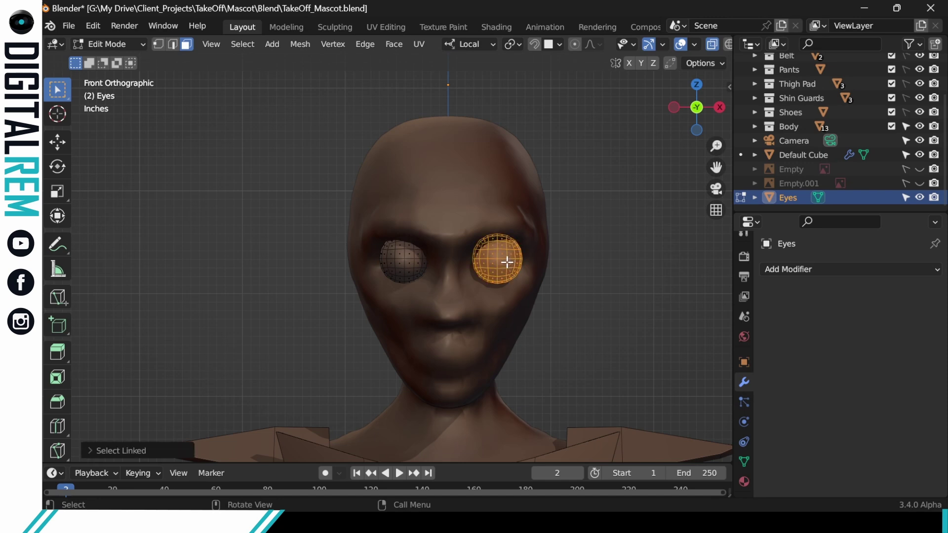
{"action": "key", "text": "g"}
{"action": "left_click", "coordinate": [512, 260]}
{"action": "left_click", "coordinate": [653, 309]}
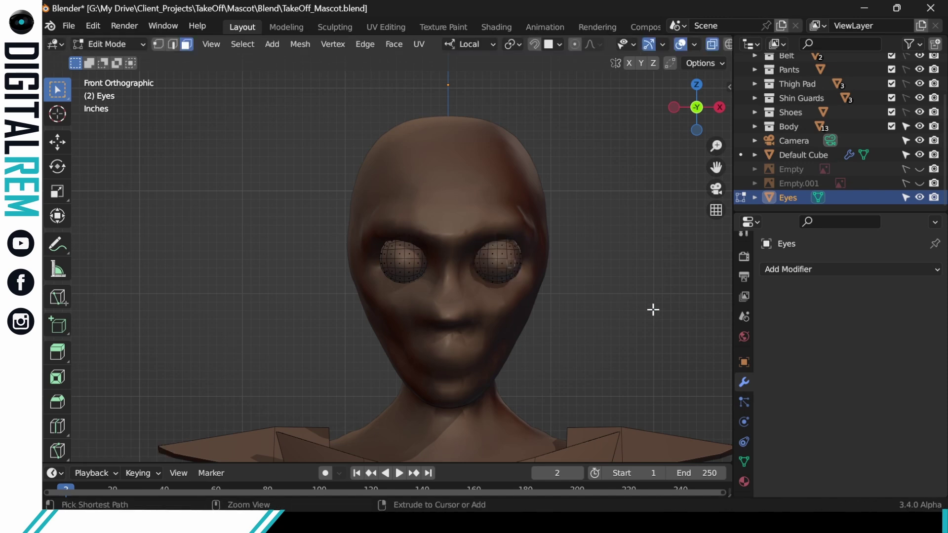
{"action": "key", "text": "a"}
{"action": "key", "text": "Tab"}
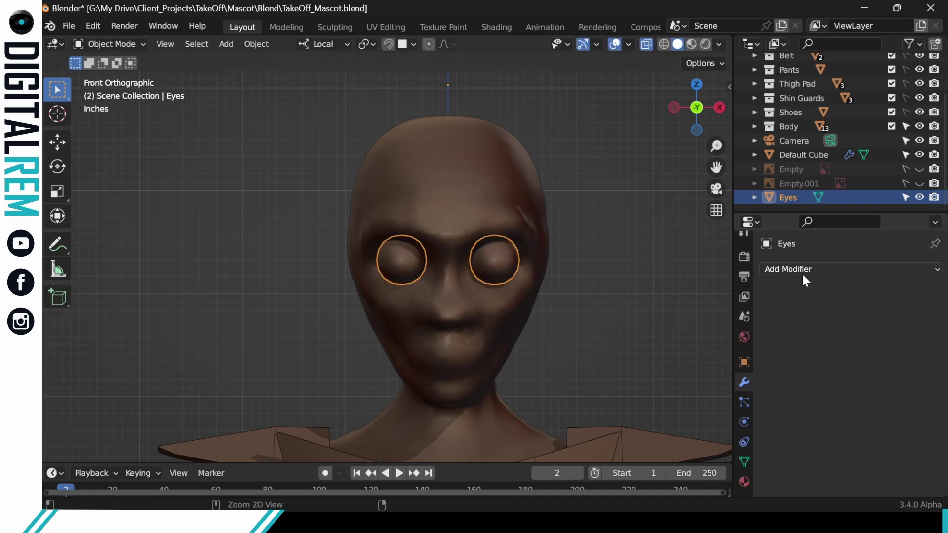
- Undo applying the Mirror modifier on the Eyes object and collapse the modifier's settings
{"action": "key", "text": "ctrl+z"}
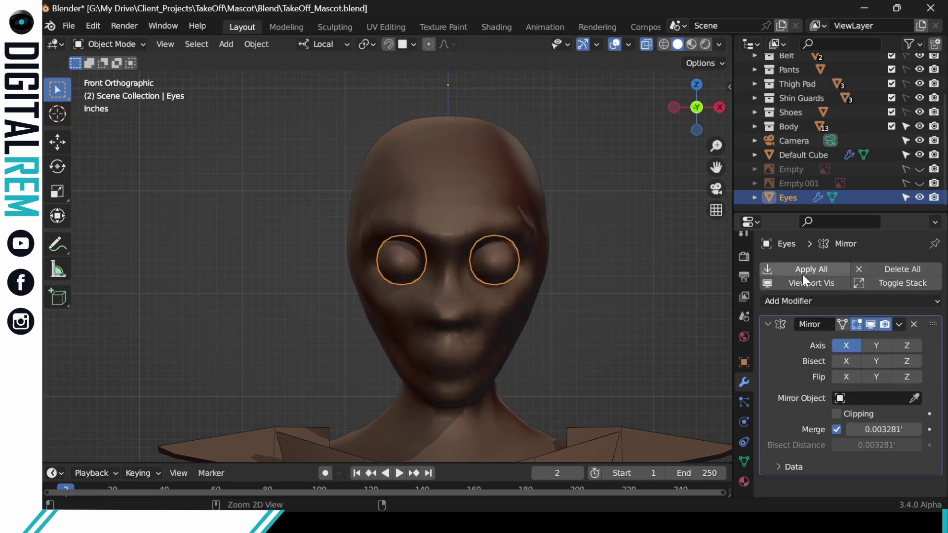
{"action": "left_click", "coordinate": [769, 325]}
- In Edit Mode, try shifting the Eyes mesh sideways in its socket, and return to Object Mode
{"action": "key", "text": "ctrl+Tab"}
{"action": "left_click", "coordinate": [561, 263]}
{"action": "scroll", "coordinate": [535, 266], "scroll_direction": "up", "scroll_amount": 3}
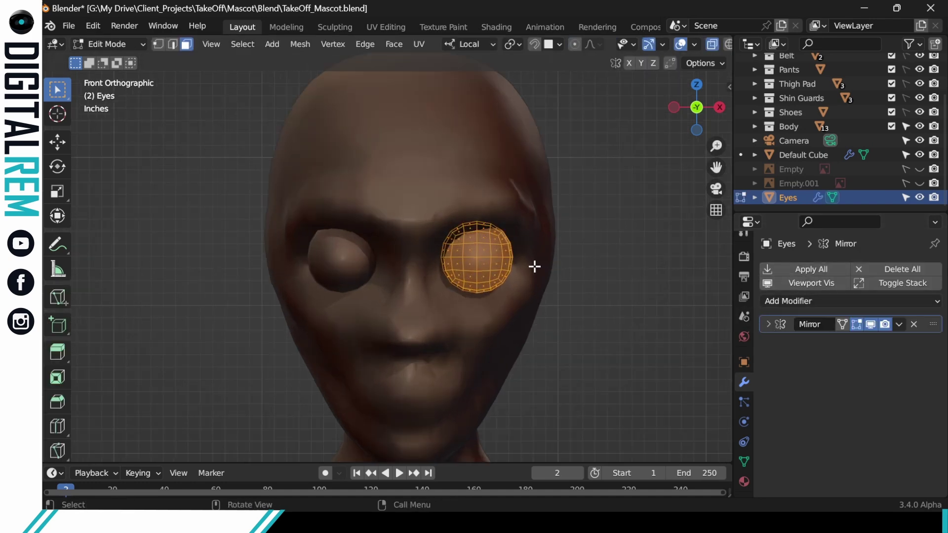
{"action": "scroll", "coordinate": [535, 266], "scroll_direction": "up", "scroll_amount": 1}
{"action": "key", "text": "g"}
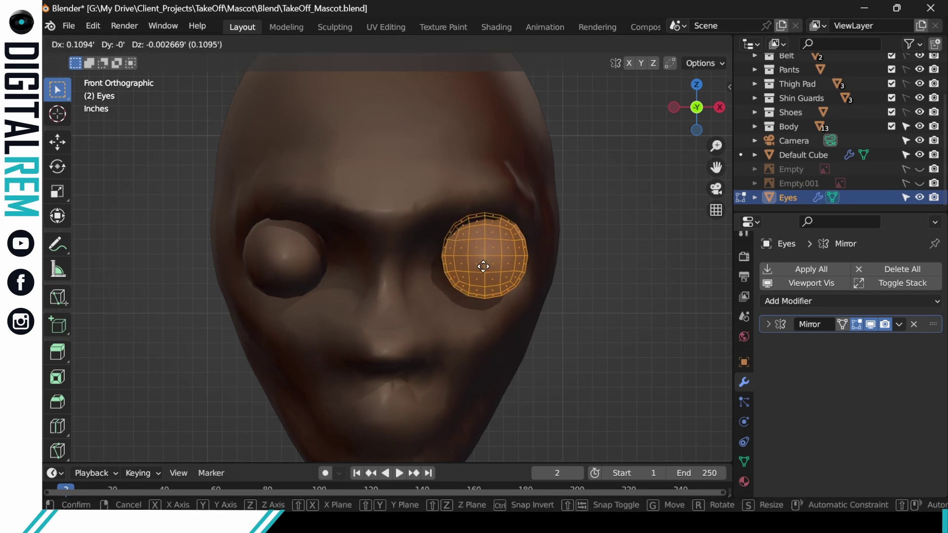
{"action": "left_click", "coordinate": [478, 266]}
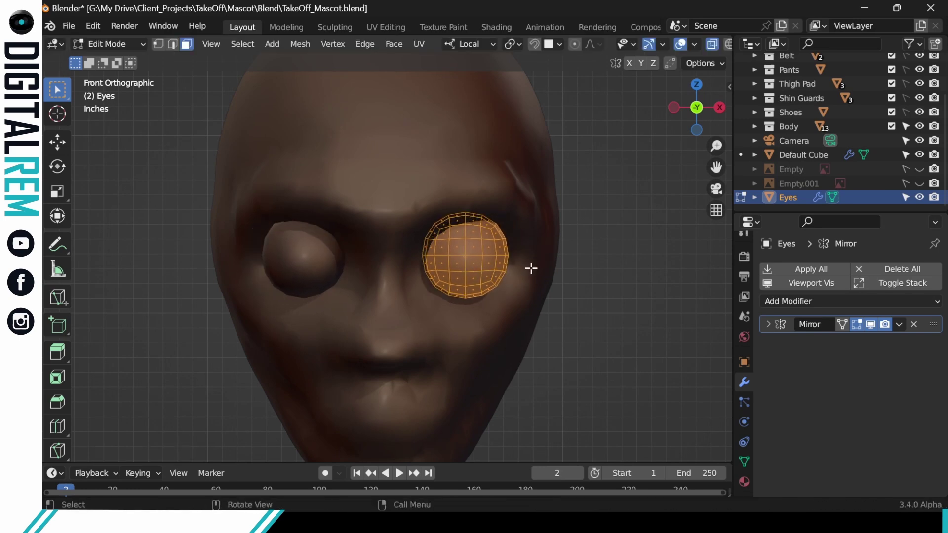
{"action": "scroll", "coordinate": [572, 268], "scroll_direction": "down", "scroll_amount": 4}
{"action": "key", "text": "ctrl+Tab"}
{"action": "left_click", "coordinate": [409, 277]}
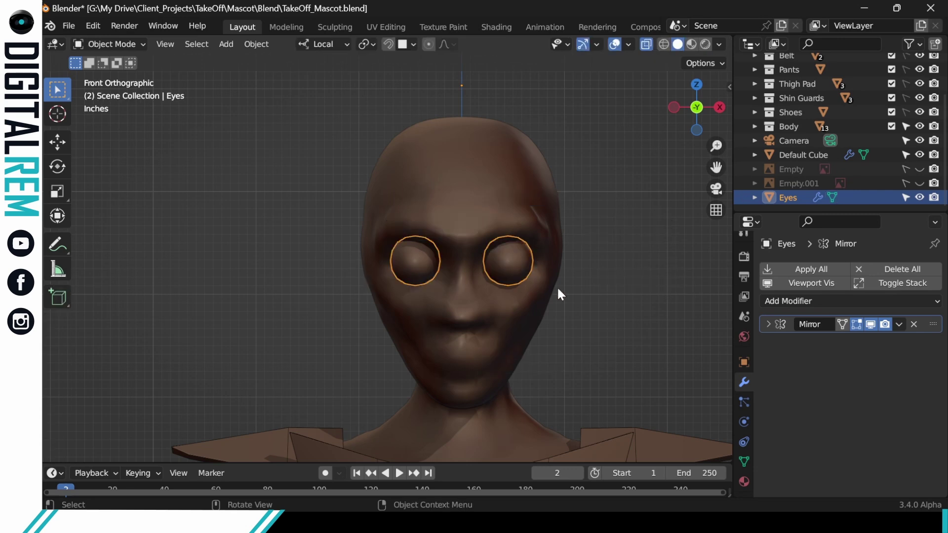
- Select the Eyes object and move it about 0.05' back into the head in the Right Orthographic view
{"action": "scroll", "coordinate": [633, 282], "scroll_direction": "down", "scroll_amount": 2}
{"action": "scroll", "coordinate": [633, 282], "scroll_direction": "down", "scroll_amount": 1}
{"action": "scroll", "coordinate": [632, 283], "scroll_direction": "up", "scroll_amount": 5}
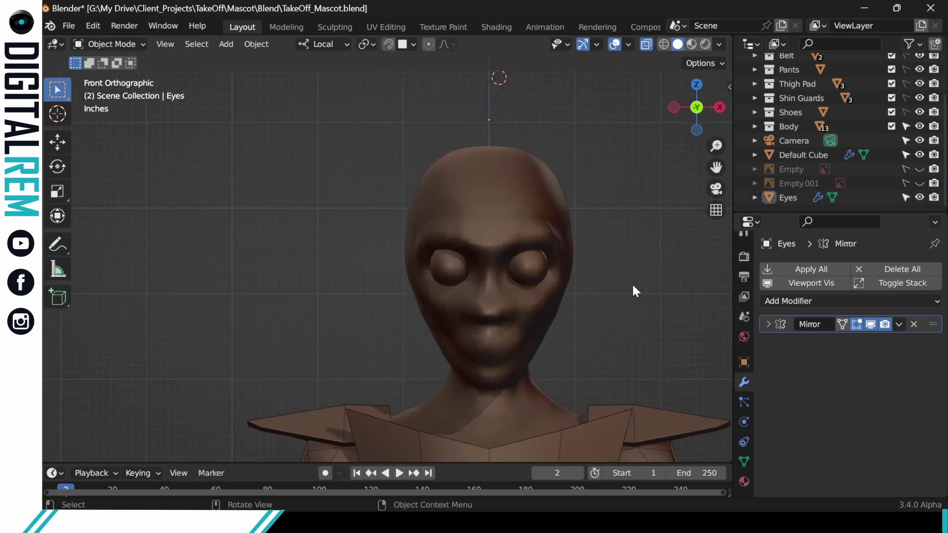
{"action": "middle_click_drag", "start_coordinate": [593, 290], "coordinate": [428, 298], "text": "shift"}
{"action": "left_click", "coordinate": [511, 280]}
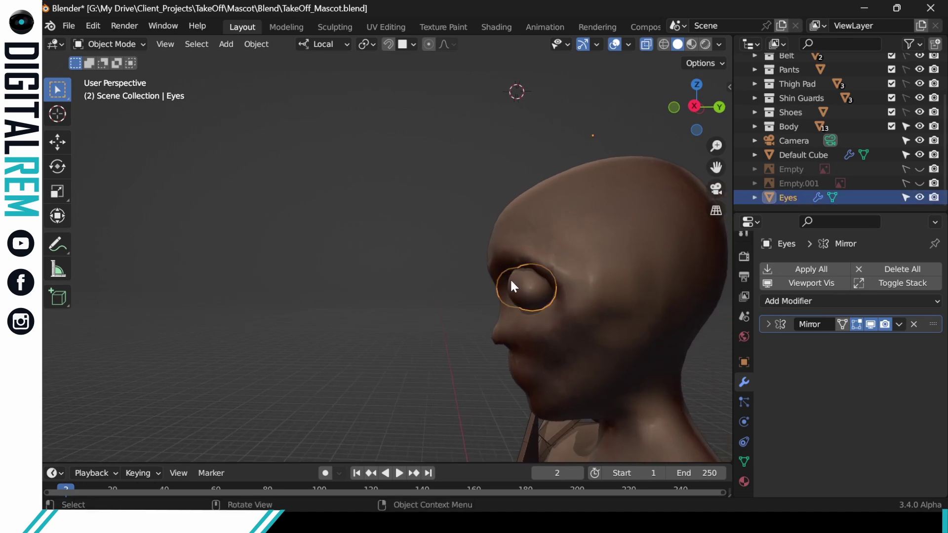
{"action": "mouse_move", "coordinate": [563, 287]}
{"action": "middle_mouse_down"}
{"action": "mouse_move", "coordinate": [592, 285]}
{"action": "mouse_move", "coordinate": [555, 284]}
{"action": "middle_mouse_up"}
{"action": "middle_click", "coordinate": [554, 285], "text": "alt"}
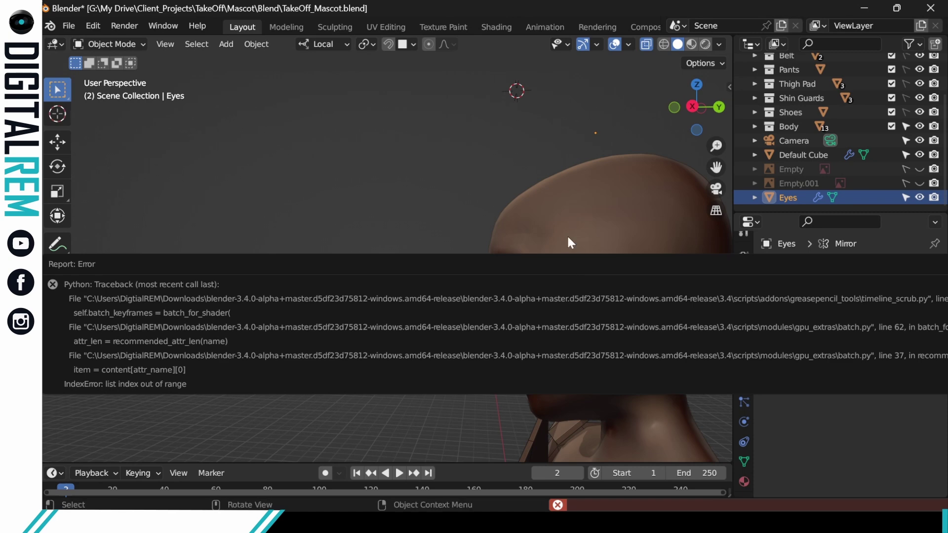
{"action": "scroll", "coordinate": [568, 237], "scroll_direction": "up", "scroll_amount": 1}
{"action": "middle_click_drag", "start_coordinate": [571, 236], "coordinate": [555, 241], "text": "ctrl"}
{"action": "left_click_drag", "start_coordinate": [546, 242], "coordinate": [583, 241], "text": "alt"}
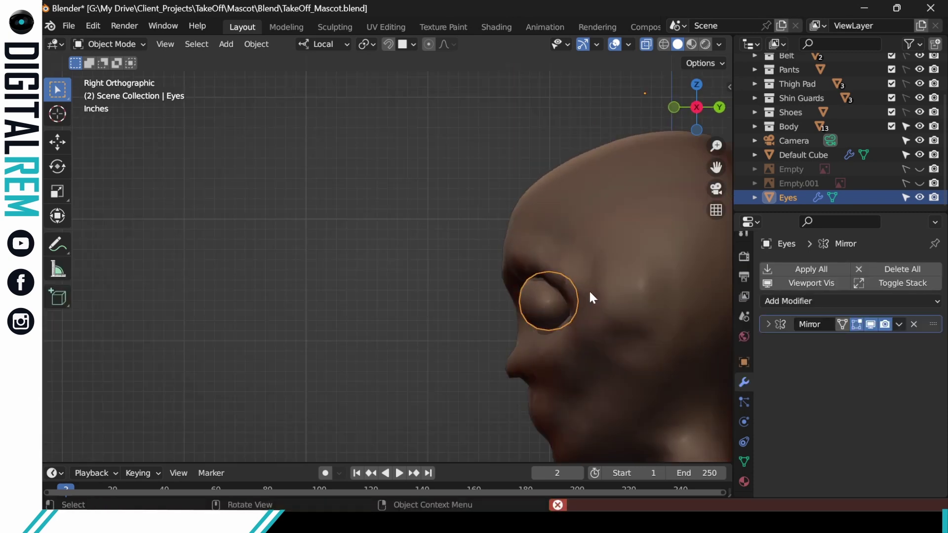
{"action": "key", "text": "g"}
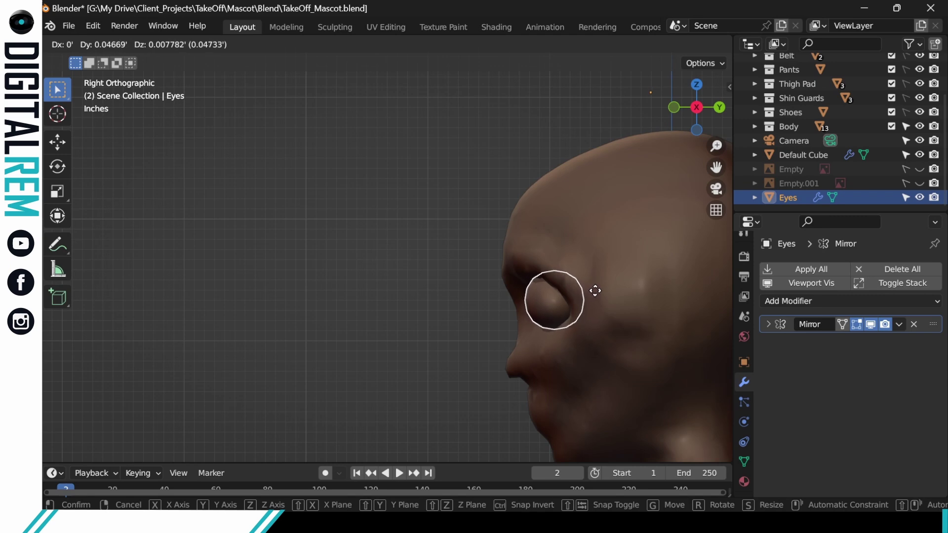
{"action": "left_click", "coordinate": [596, 294]}
- Examine the eyeball placement from the front, up close and against the mascot's whole body
{"action": "middle_click_drag", "start_coordinate": [549, 303], "coordinate": [680, 307]}
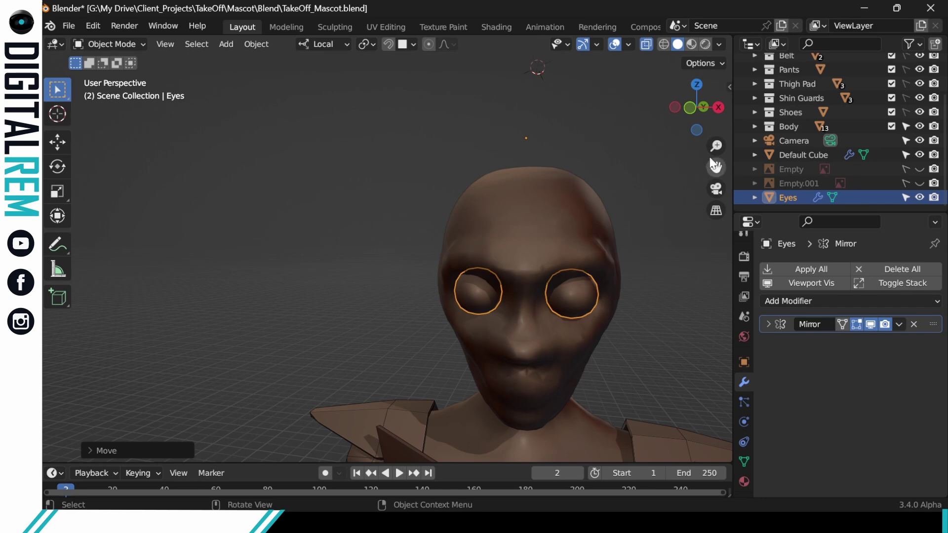
{"action": "left_click", "coordinate": [689, 107]}
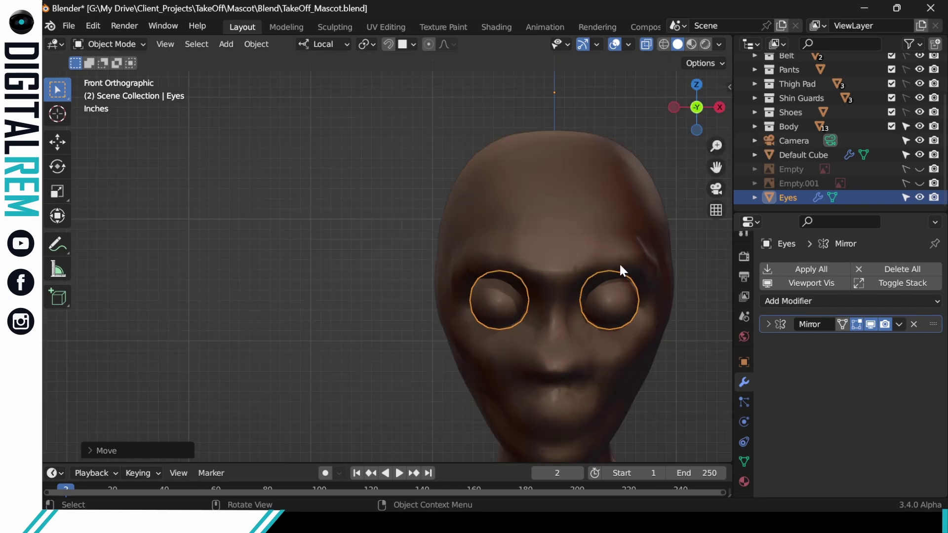
{"action": "scroll", "coordinate": [624, 264], "scroll_direction": "down", "scroll_amount": 7}
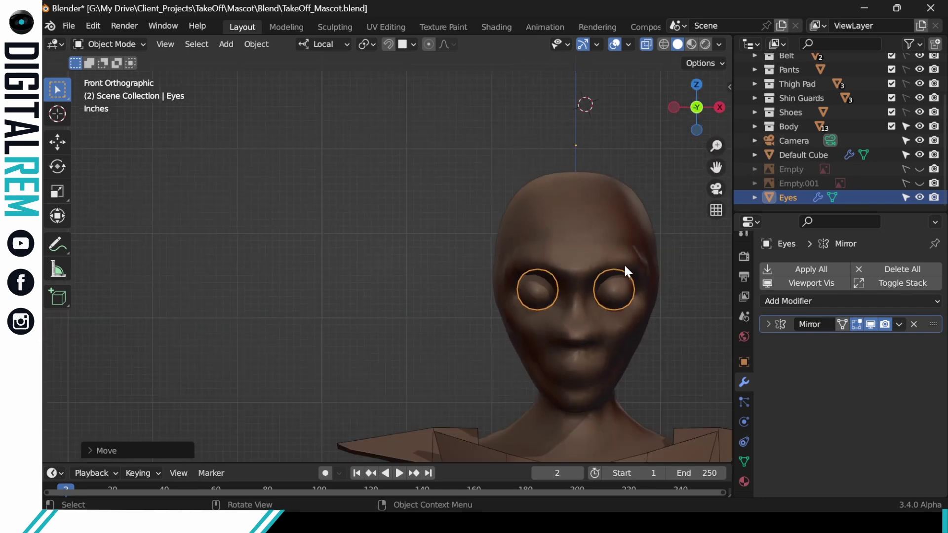
{"action": "left_click", "coordinate": [672, 280]}
{"action": "middle_click_drag", "start_coordinate": [672, 280], "coordinate": [468, 226], "text": "shift"}
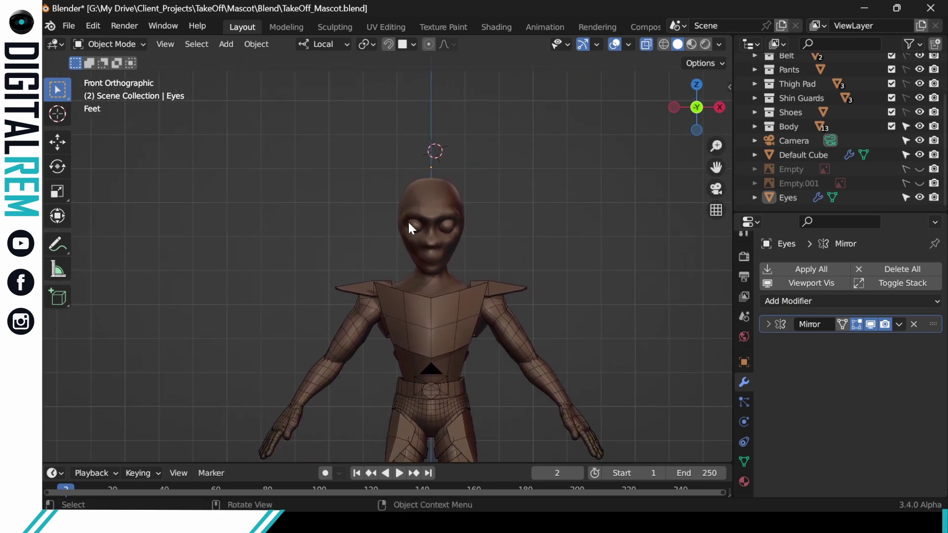
{"action": "scroll", "coordinate": [482, 261], "scroll_direction": "down", "scroll_amount": 7}
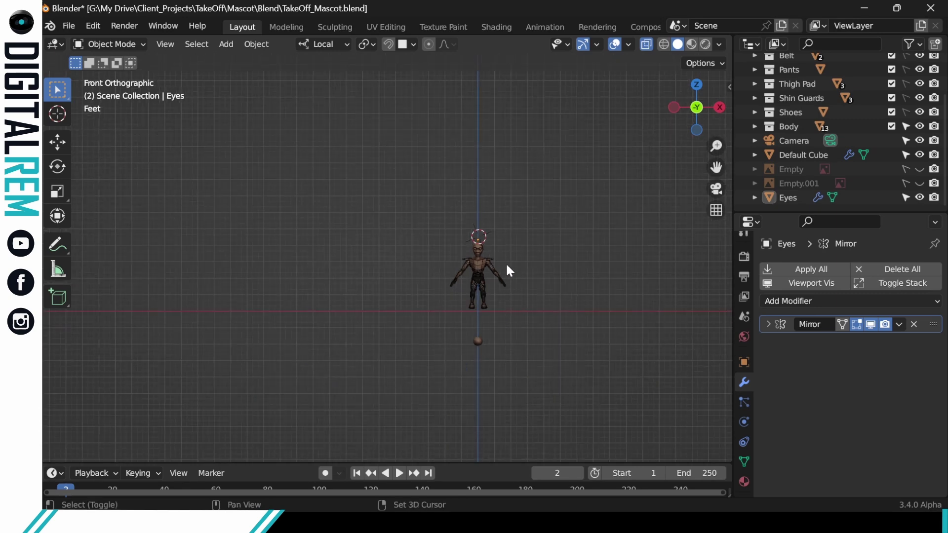
{"action": "middle_click_drag", "start_coordinate": [507, 265], "coordinate": [498, 302], "text": "shift"}
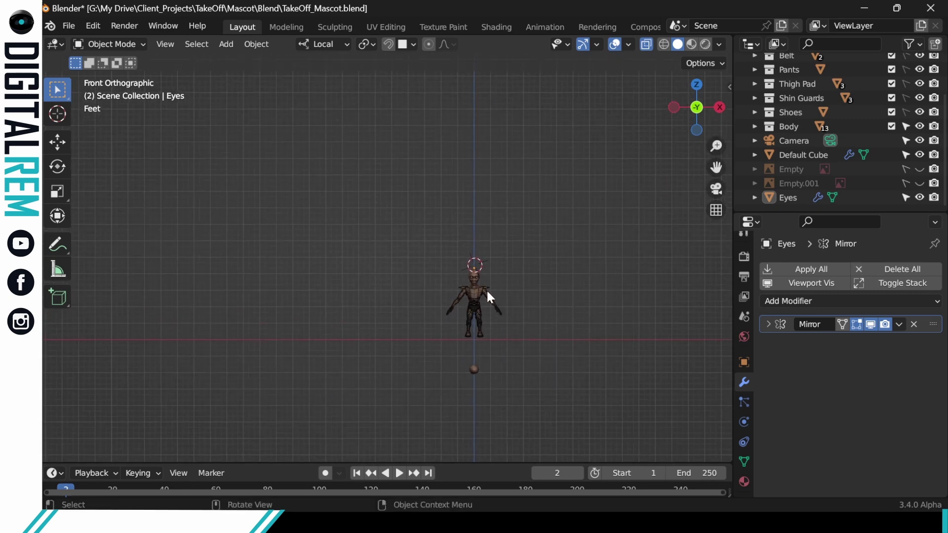
{"action": "scroll", "coordinate": [479, 284], "scroll_direction": "up", "scroll_amount": 3}
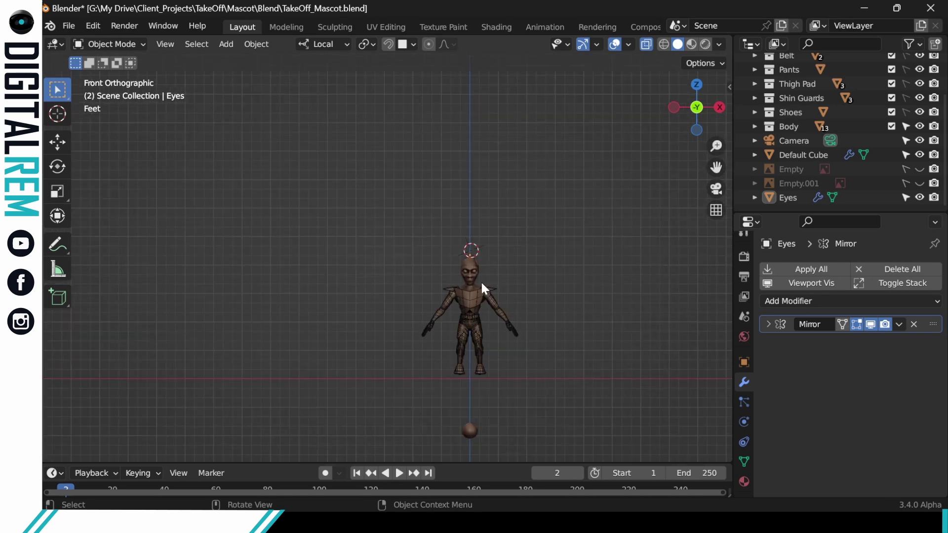
{"action": "scroll", "coordinate": [506, 281], "scroll_direction": "up", "scroll_amount": 4}
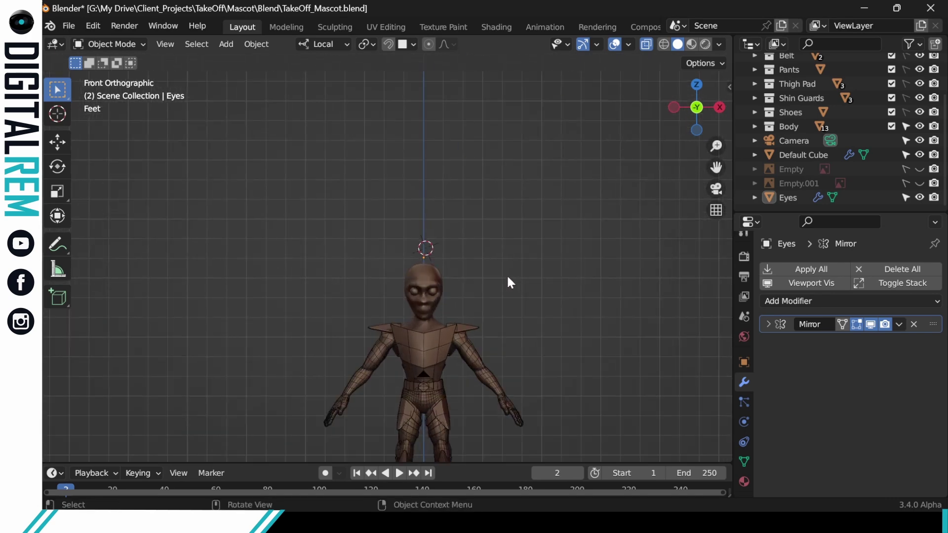
{"action": "scroll", "coordinate": [499, 281], "scroll_direction": "up", "scroll_amount": 2}
{"action": "middle_click_drag", "start_coordinate": [491, 276], "coordinate": [517, 191], "text": "shift"}
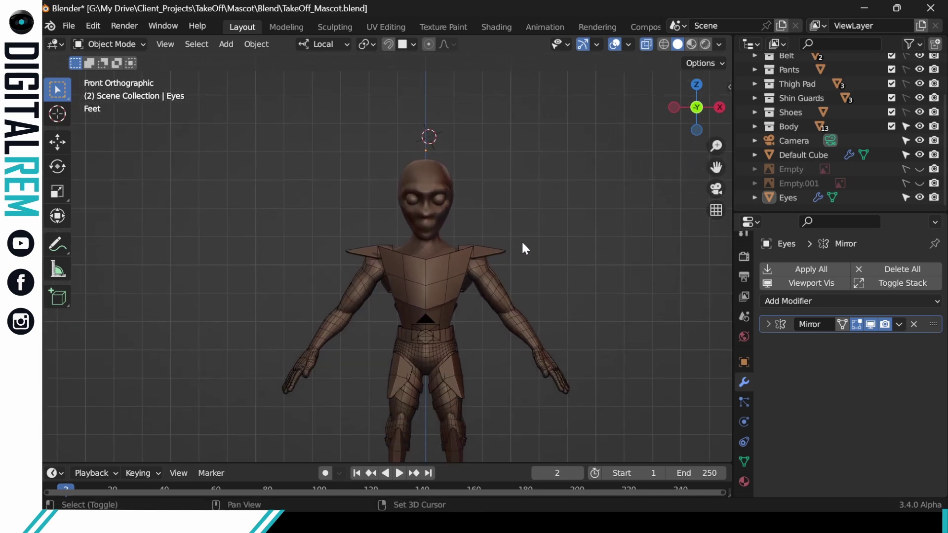
{"action": "middle_click_drag", "start_coordinate": [521, 240], "coordinate": [522, 236], "text": "shift"}
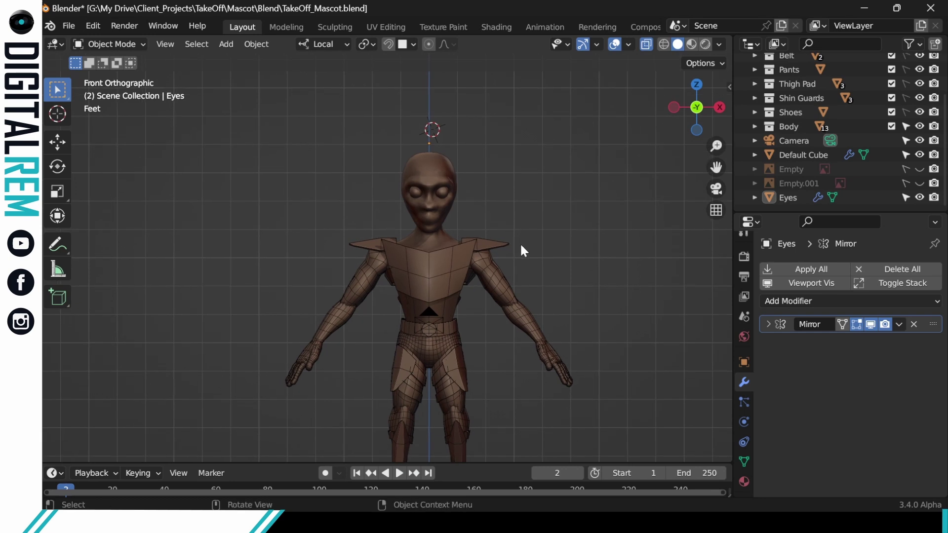
{"action": "middle_click_drag", "start_coordinate": [522, 246], "coordinate": [524, 236], "text": "shift"}
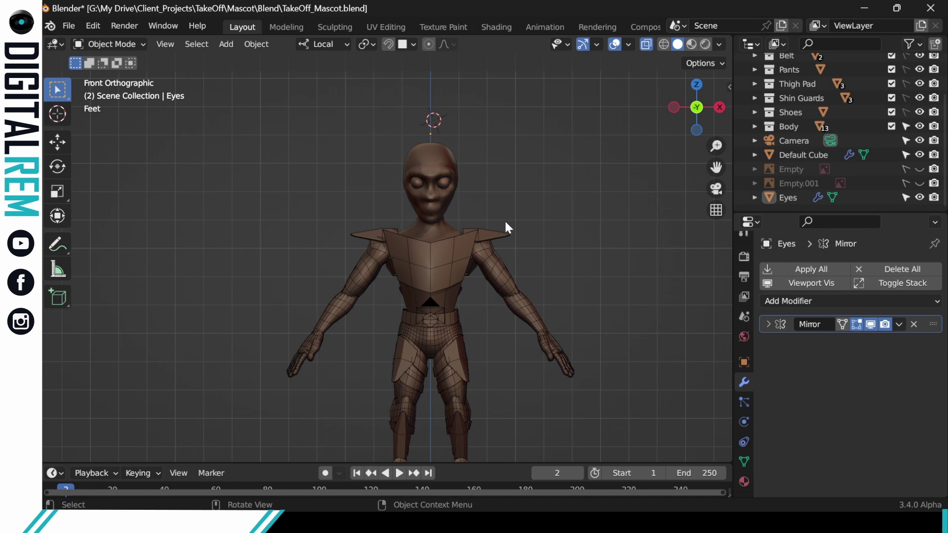
- Check the head mesh and the eyeballs in the side and front views
{"action": "scroll", "coordinate": [504, 219], "scroll_direction": "up", "scroll_amount": 3}
{"action": "middle_click_drag", "start_coordinate": [502, 220], "coordinate": [428, 238], "text": "shift"}
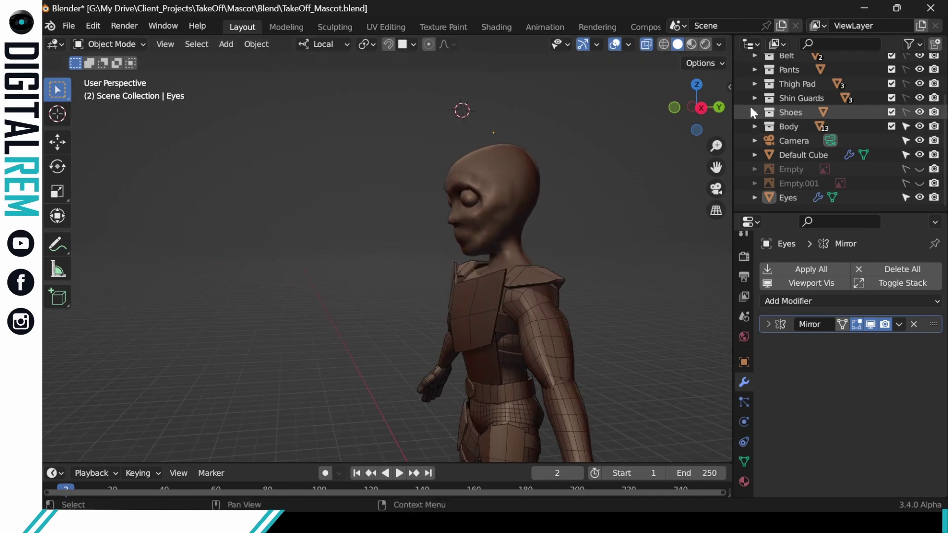
{"action": "left_click", "coordinate": [700, 108]}
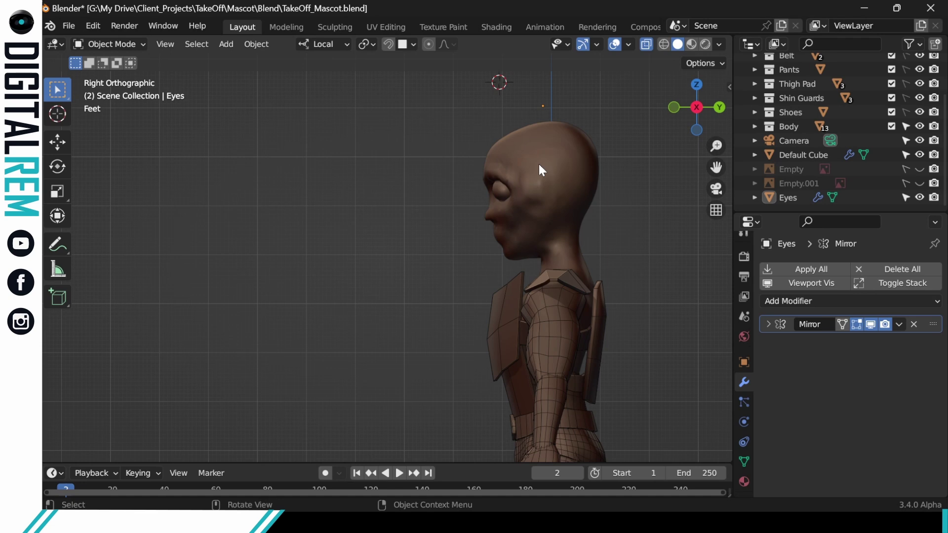
{"action": "left_click", "coordinate": [558, 178]}
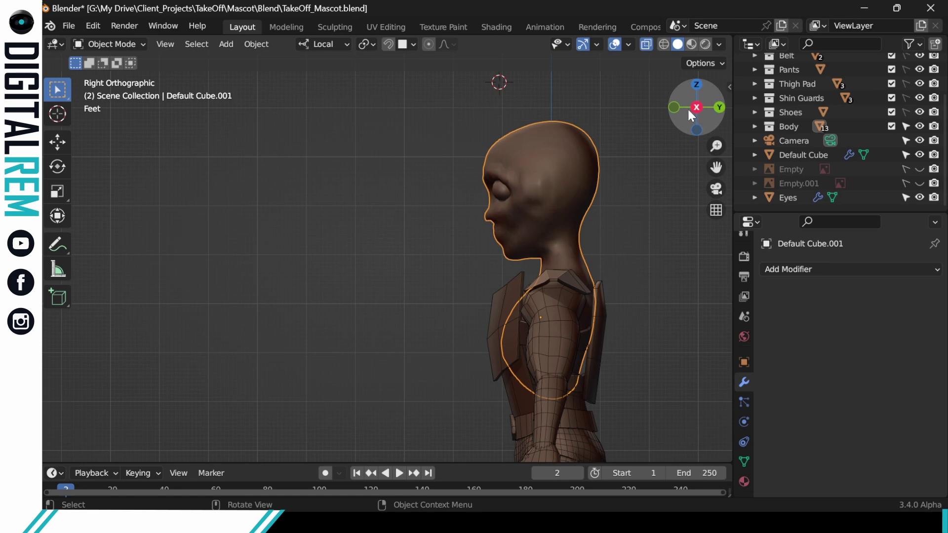
{"action": "left_click", "coordinate": [675, 106]}
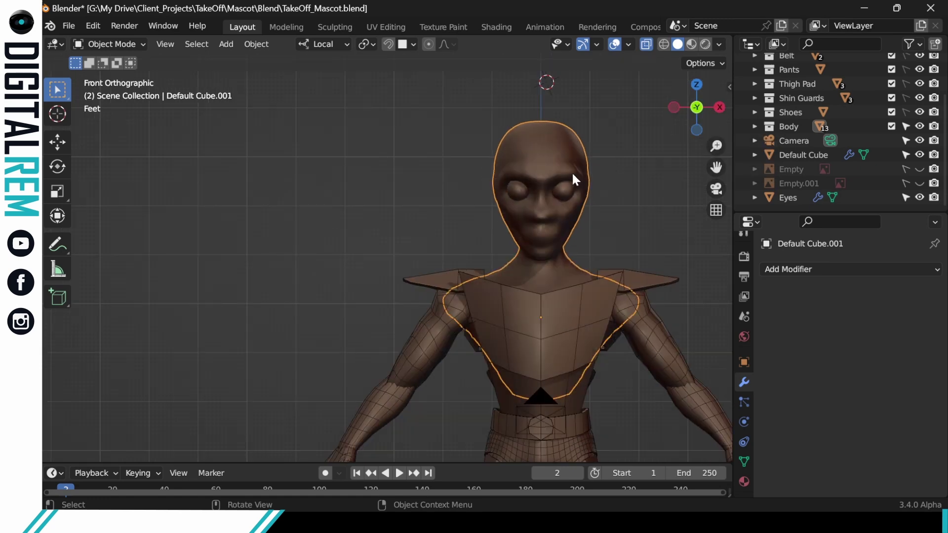
{"action": "left_click", "coordinate": [566, 189]}
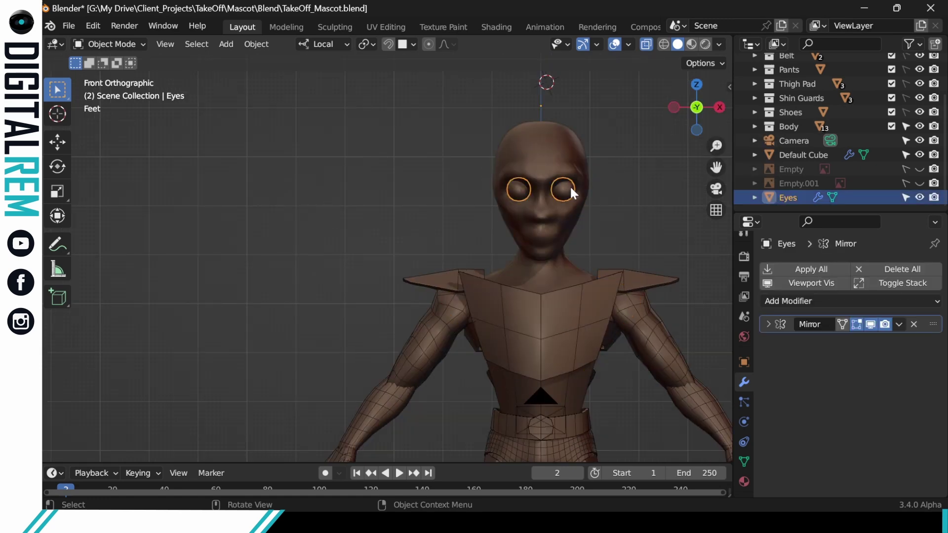
{"action": "key", "text": "grave"}
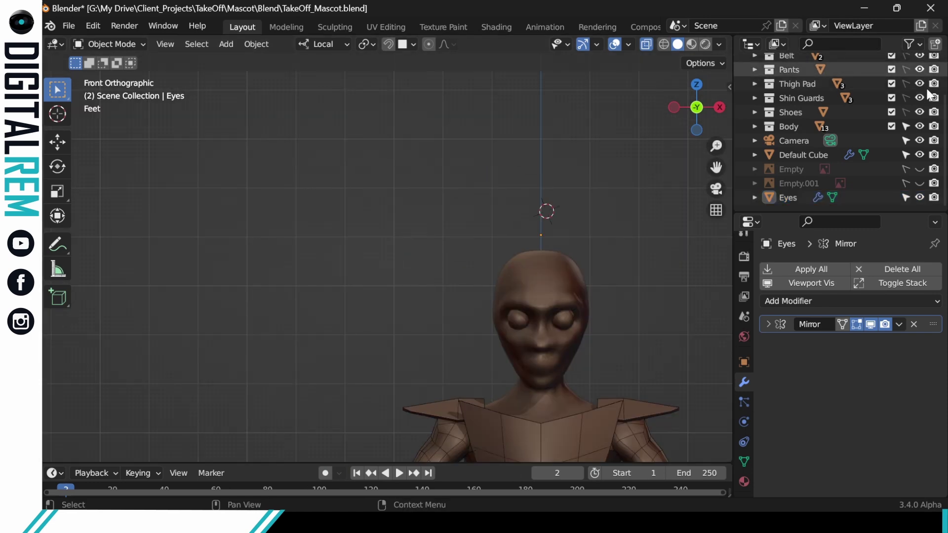
- Unhide the Helmet collection to check how the eyes sit behind the helmet
{"action": "scroll", "coordinate": [944, 118], "scroll_direction": "up", "scroll_amount": 3}
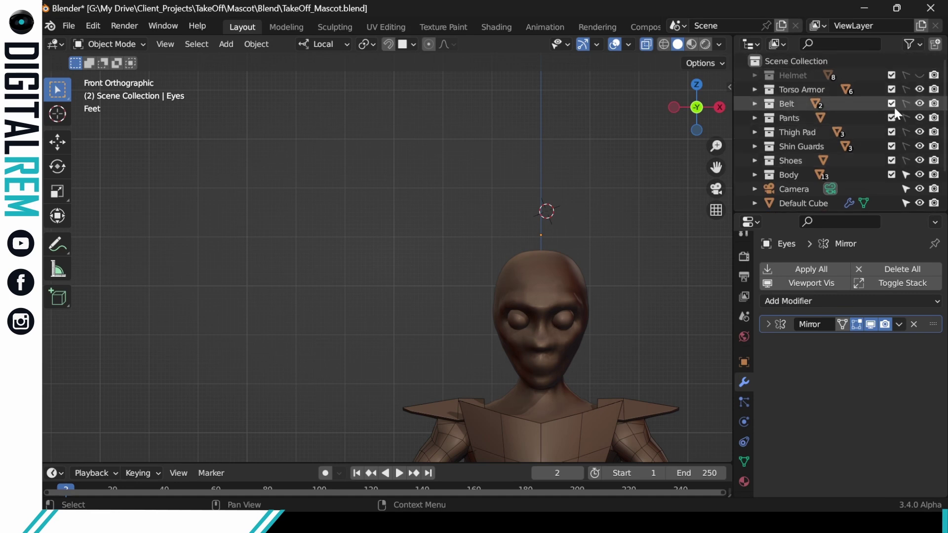
{"action": "left_click", "coordinate": [919, 75]}
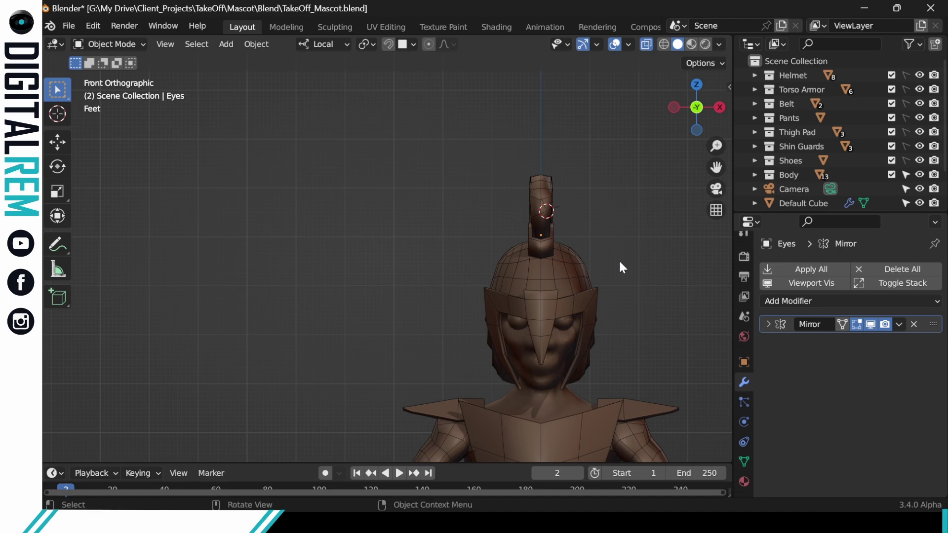
{"action": "middle_click_drag", "start_coordinate": [620, 262], "coordinate": [608, 239], "text": "shift"}
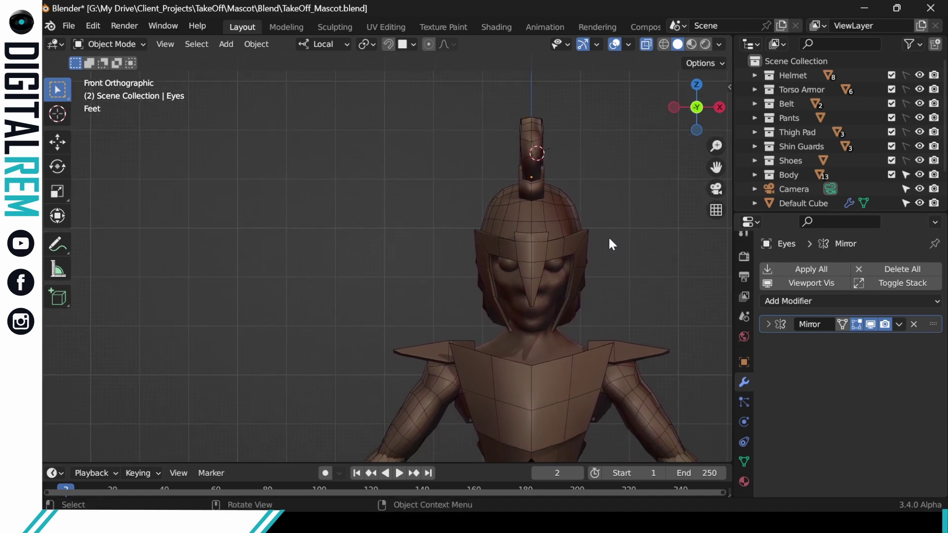
- In Edit Mode, lower the Eyes mesh about 0.126' along its local Z axis within the helmet's eye openings
{"action": "left_click", "coordinate": [556, 265]}
{"action": "key", "text": "ctrl+Tab"}
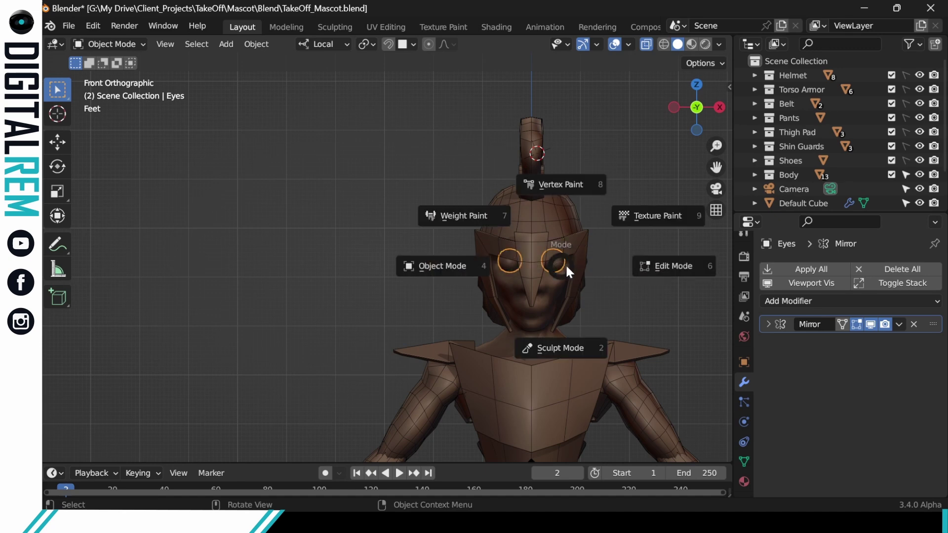
{"action": "left_click", "coordinate": [650, 253]}
{"action": "key", "text": "g"}
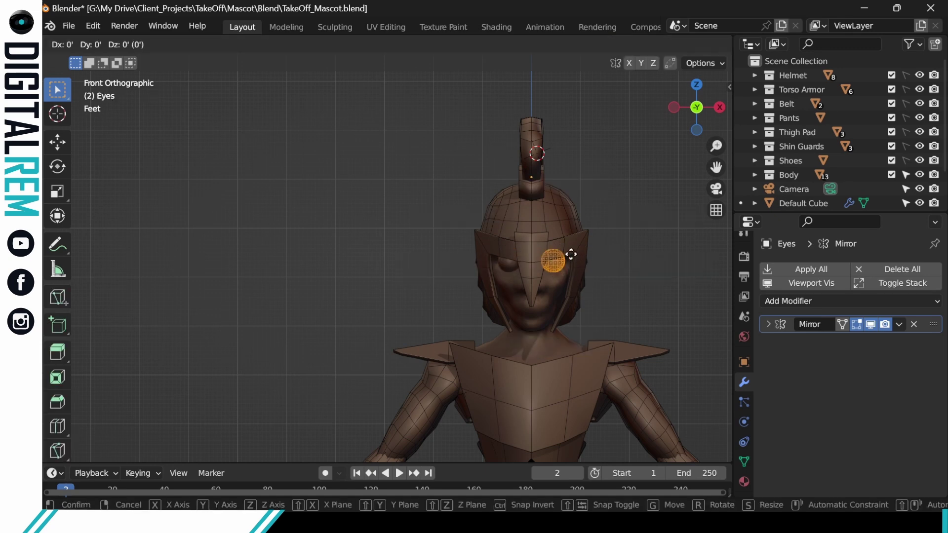
{"action": "key", "text": "z"}
{"action": "key", "text": "z"}
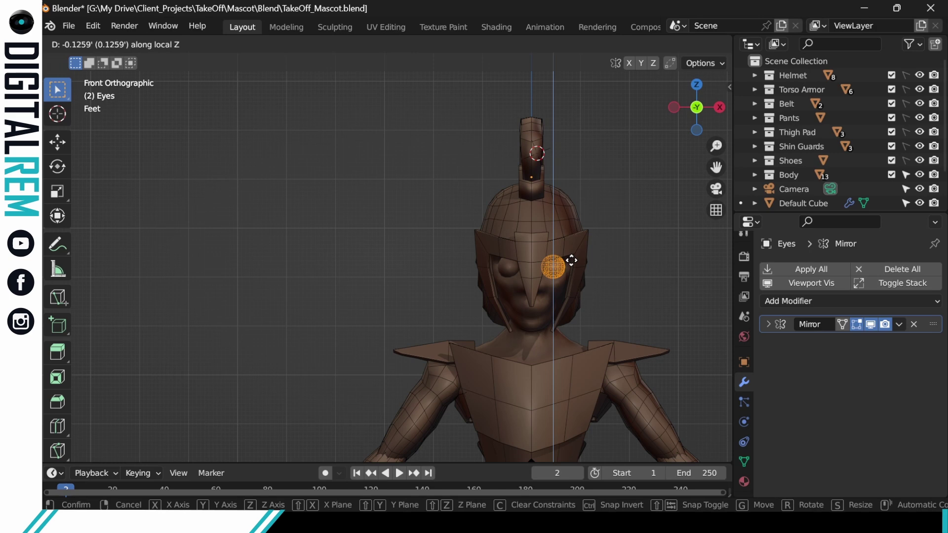
{"action": "left_click", "coordinate": [571, 261]}
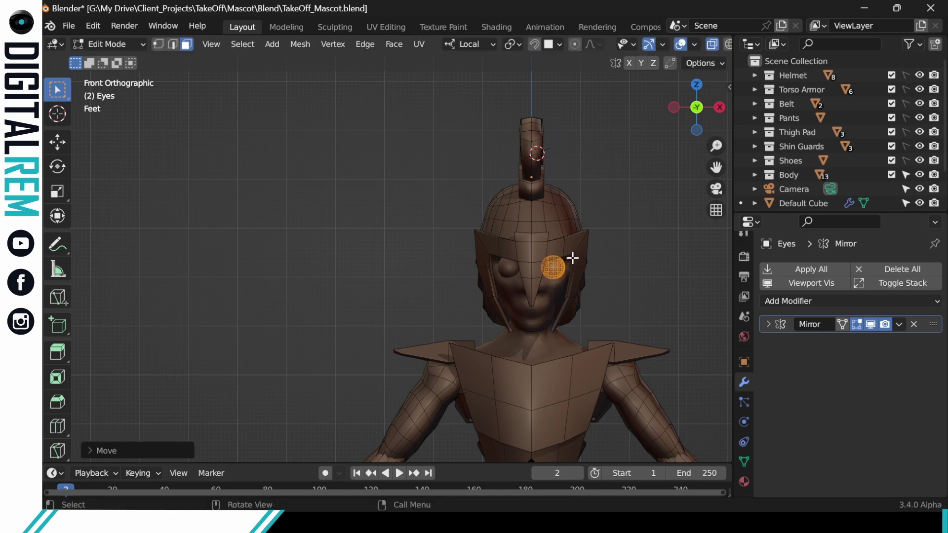
{"action": "key", "text": "ctrl+Tab"}
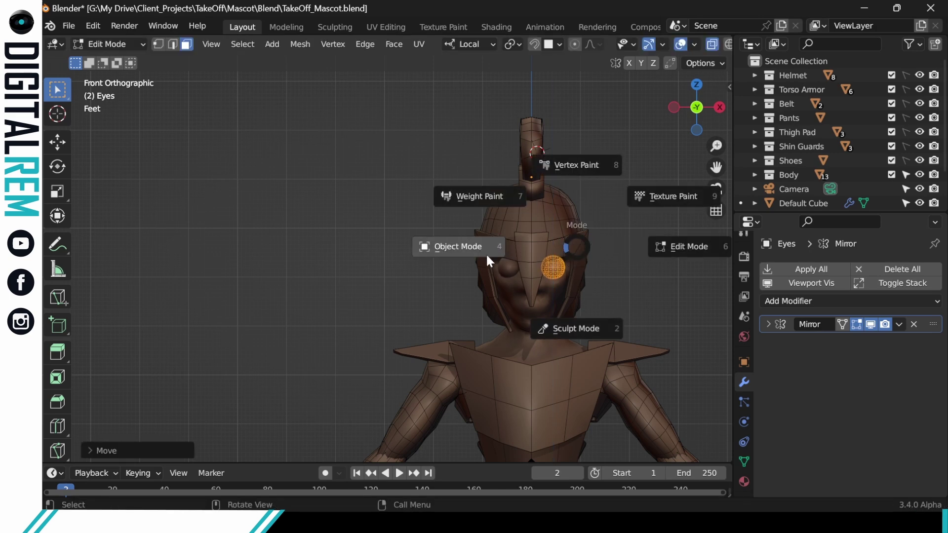
- Leave the Eyes mesh's Edit Mode, hide the Helmet collection, and put the head and torso mesh into Sculpt Mode
{"action": "left_click", "coordinate": [482, 251]}
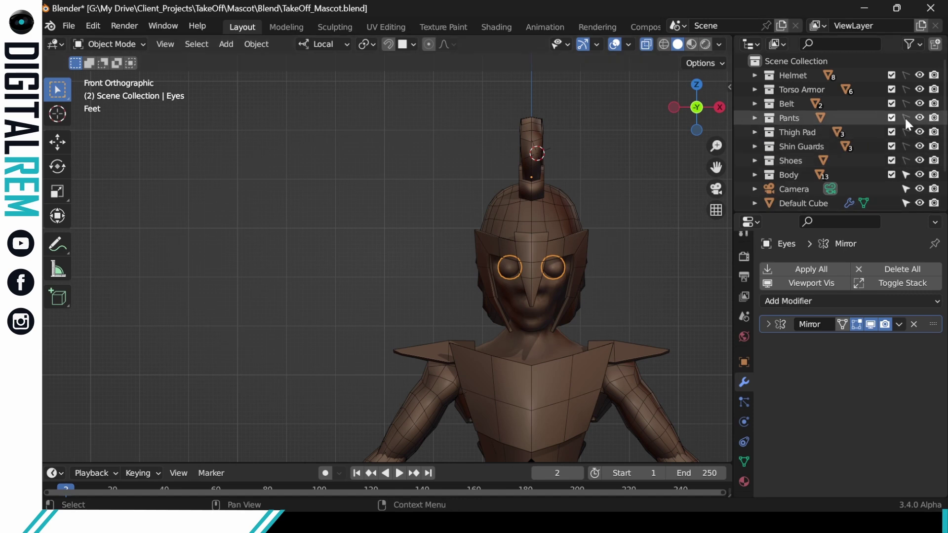
{"action": "left_click", "coordinate": [919, 75]}
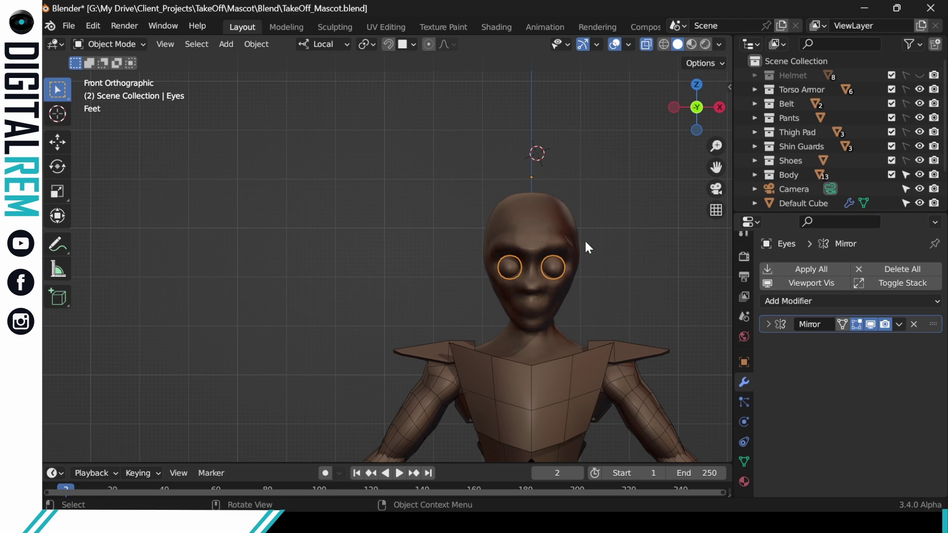
{"action": "key", "text": "ctrl+Tab"}
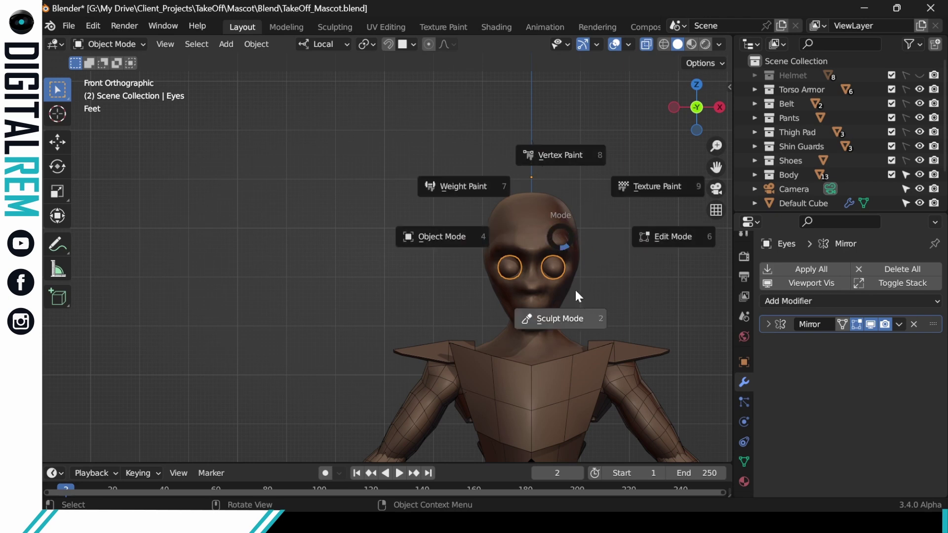
{"action": "left_click", "coordinate": [531, 239]}
{"action": "left_click", "coordinate": [532, 228]}
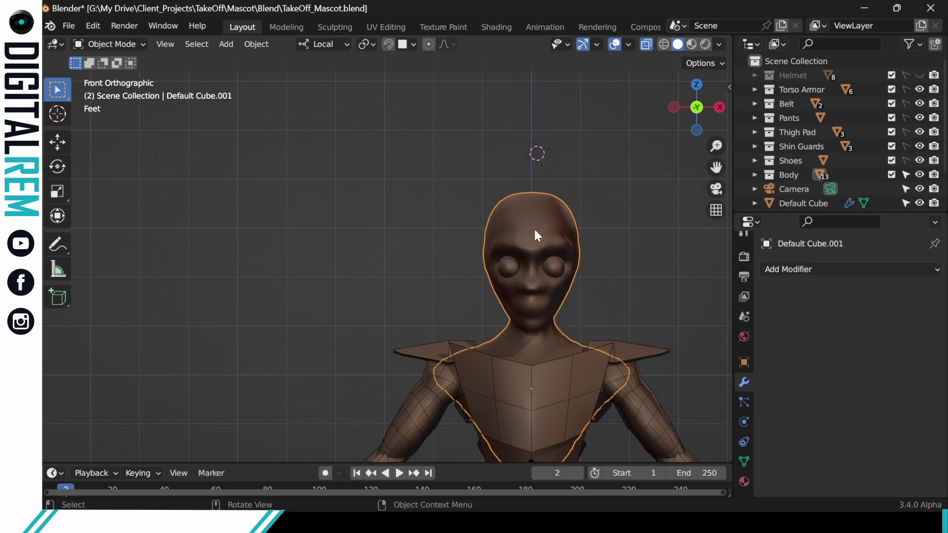
{"action": "key", "text": "ctrl+Tab"}
{"action": "left_click", "coordinate": [569, 321]}
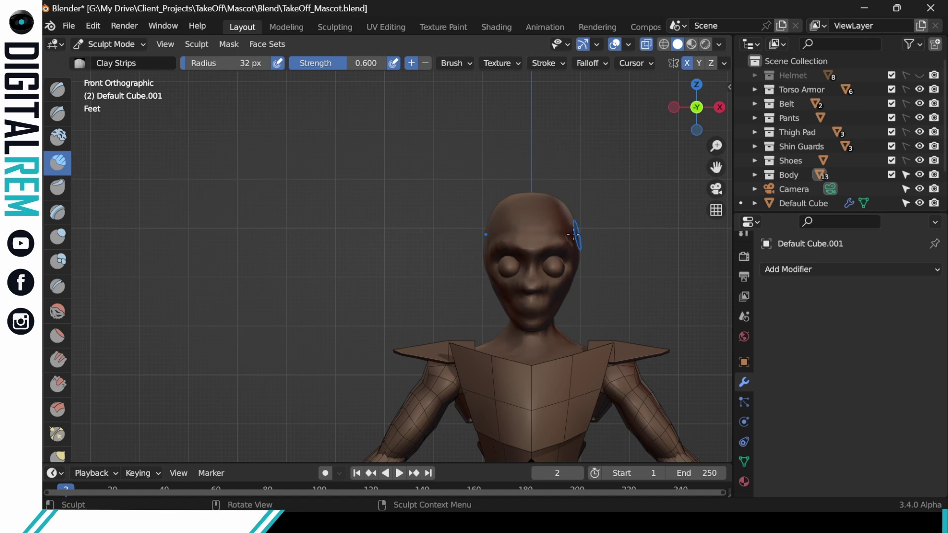
- Pull the brows and outer eye sockets around the eyeballs with the Elastic Deform brush at 50 px radius and 0.500 strength
{"action": "middle_click_drag", "start_coordinate": [574, 234], "coordinate": [558, 210]}
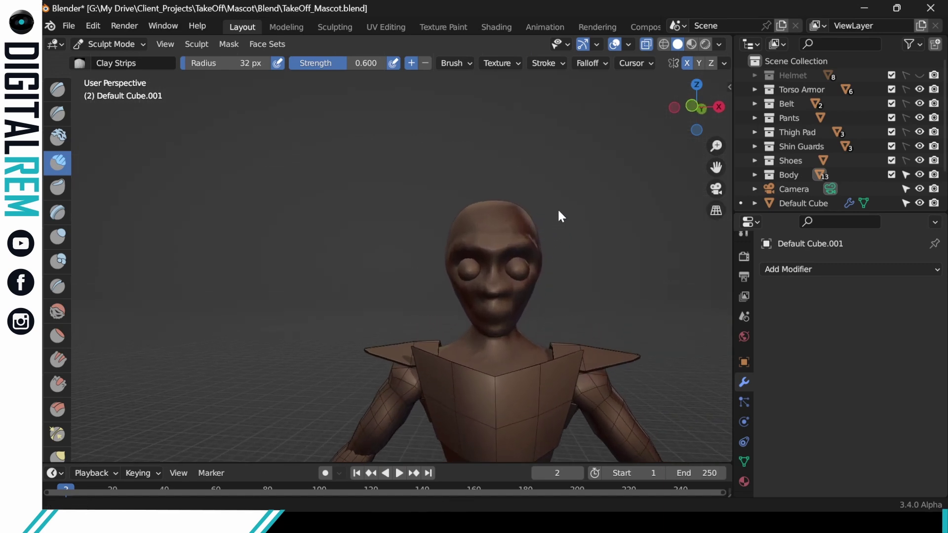
{"action": "scroll", "coordinate": [542, 239], "scroll_direction": "up", "scroll_amount": 2}
{"action": "middle_click_drag", "start_coordinate": [532, 262], "coordinate": [544, 232], "text": "shift"}
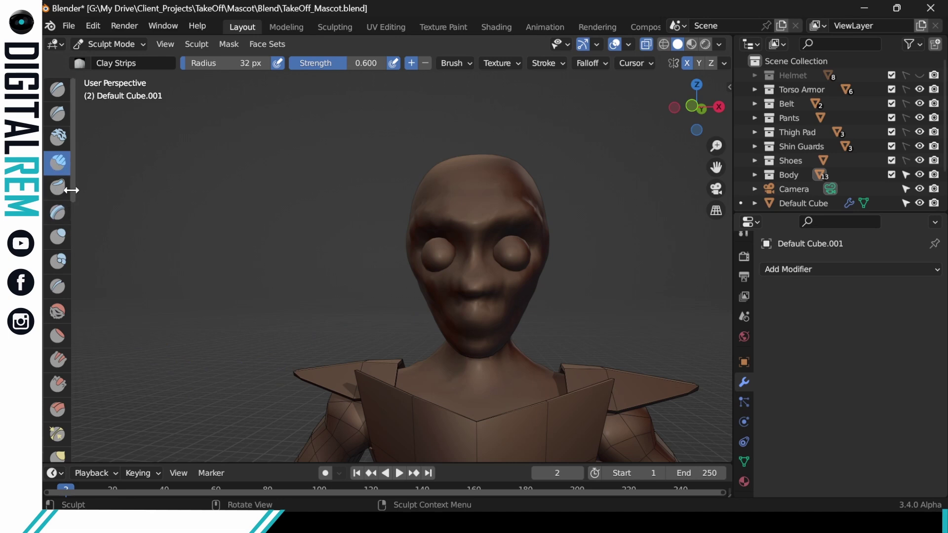
{"action": "left_click_drag", "start_coordinate": [73, 193], "coordinate": [77, 258]}
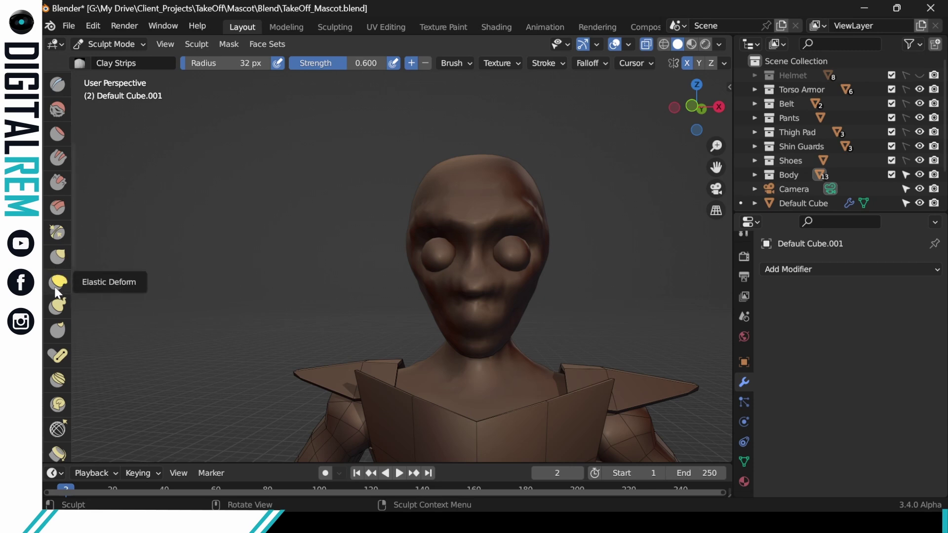
{"action": "left_click", "coordinate": [57, 285]}
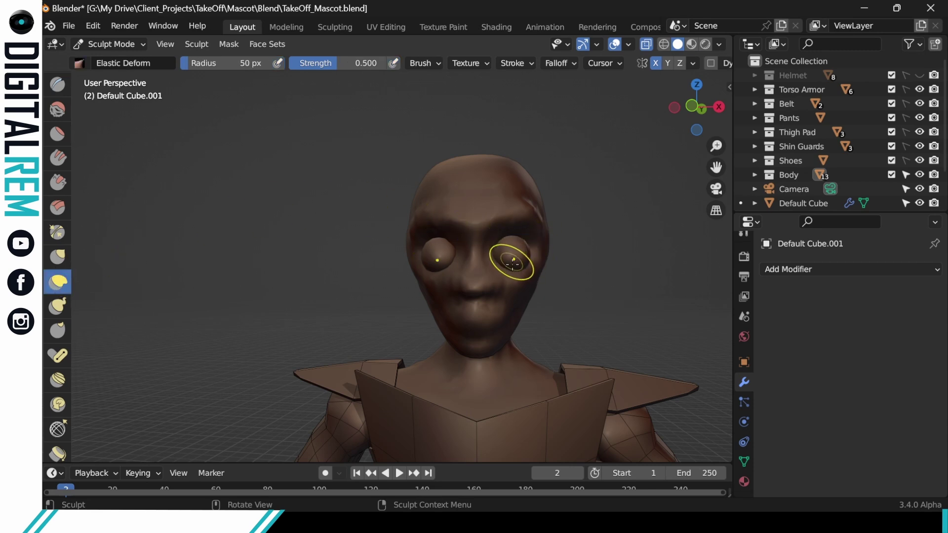
{"action": "left_click_drag", "start_coordinate": [497, 271], "coordinate": [500, 271]}
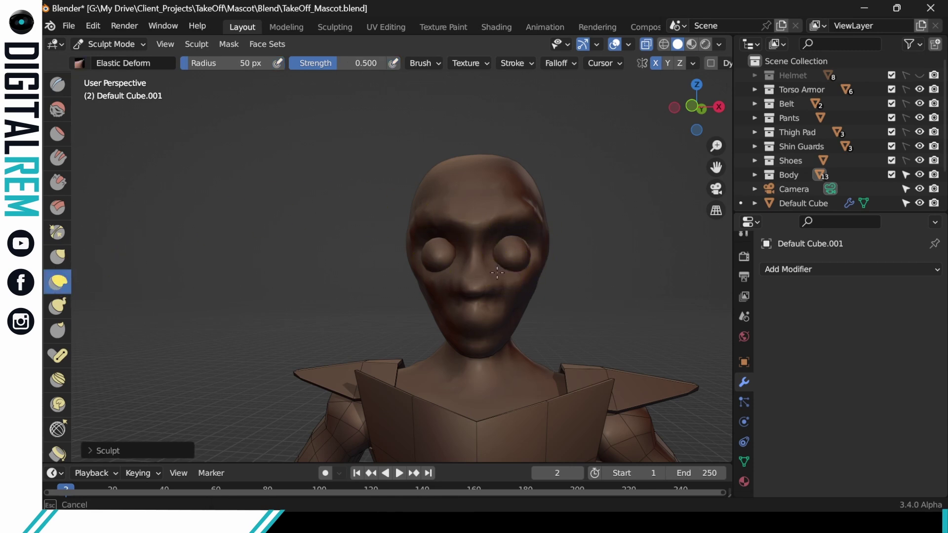
{"action": "key", "text": "ctrl+z"}
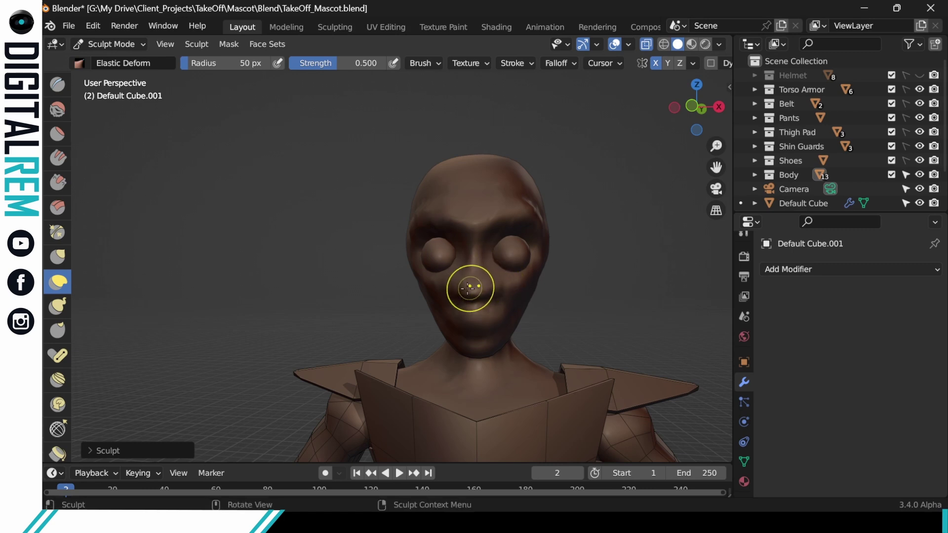
{"action": "left_click_drag", "start_coordinate": [493, 288], "coordinate": [496, 285]}
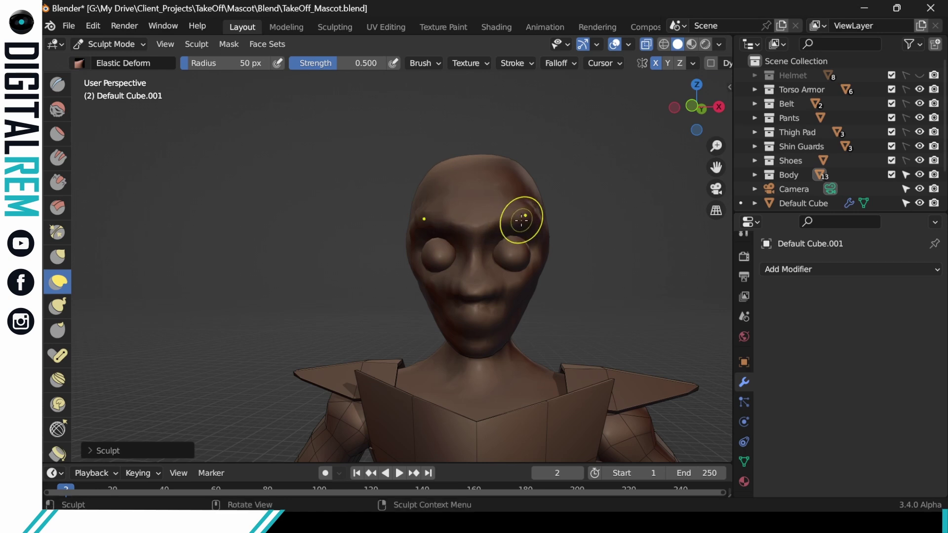
{"action": "mouse_move", "coordinate": [526, 222]}
{"action": "left_mouse_down"}
{"action": "mouse_move", "coordinate": [535, 227]}
{"action": "mouse_move", "coordinate": [520, 218]}
{"action": "mouse_move", "coordinate": [489, 238]}
{"action": "mouse_move", "coordinate": [500, 227]}
{"action": "left_mouse_up"}
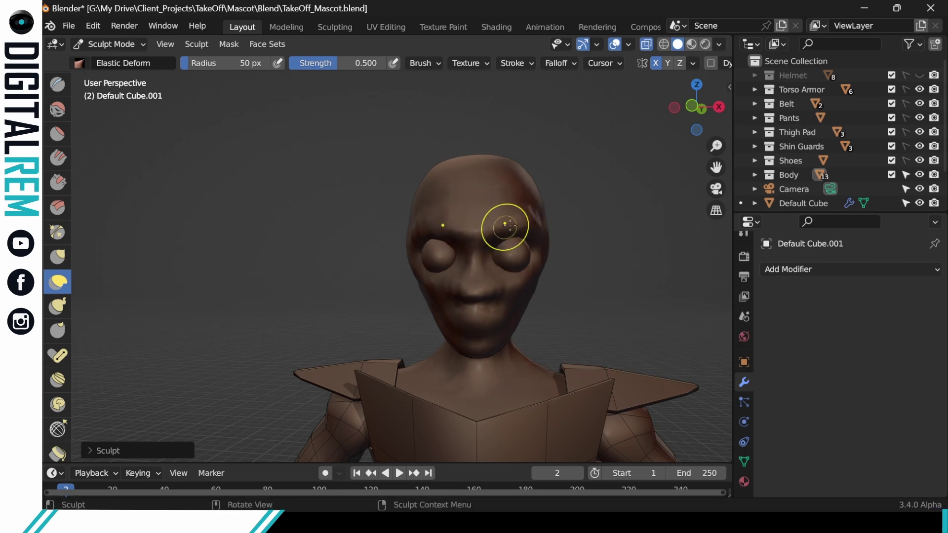
{"action": "mouse_move", "coordinate": [528, 275]}
{"action": "left_mouse_down"}
{"action": "mouse_move", "coordinate": [514, 277]}
{"action": "mouse_move", "coordinate": [537, 266]}
{"action": "left_mouse_up"}
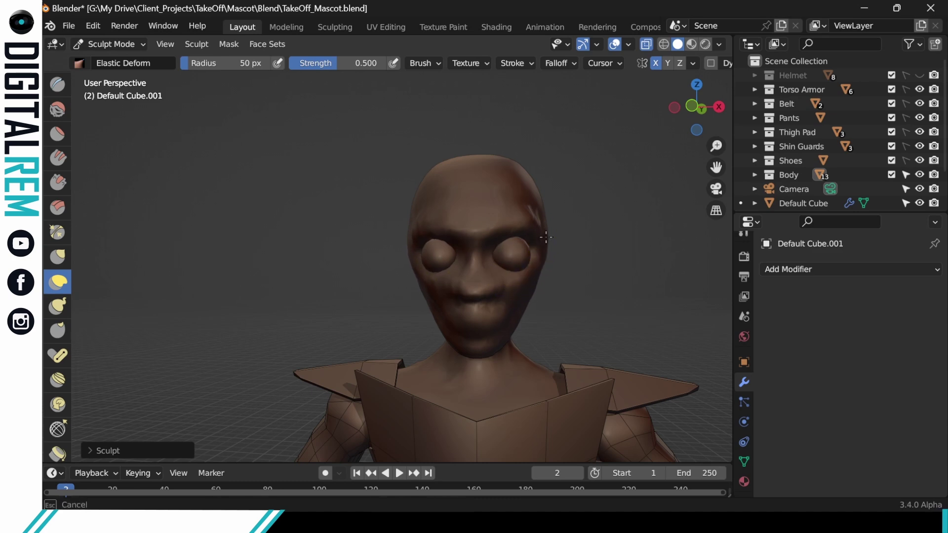
{"action": "left_click_drag", "start_coordinate": [531, 216], "coordinate": [532, 223]}
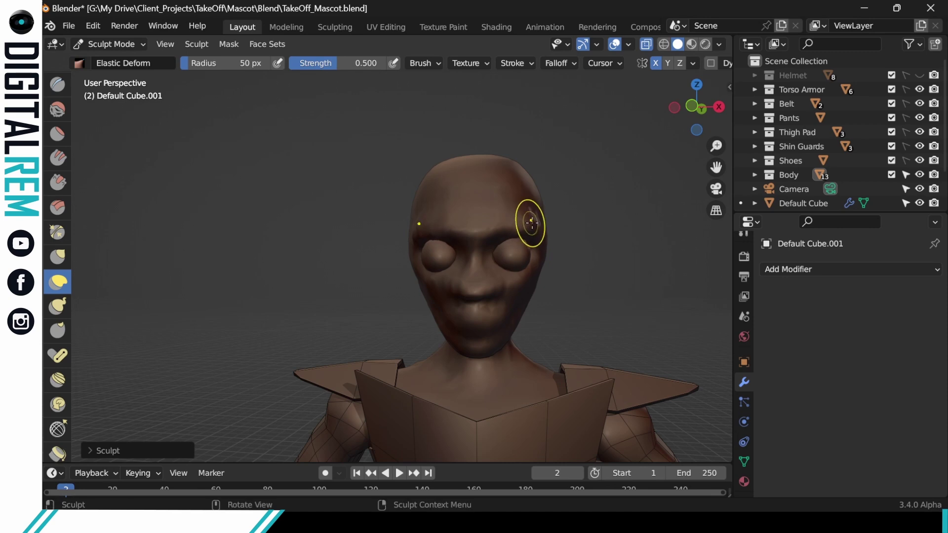
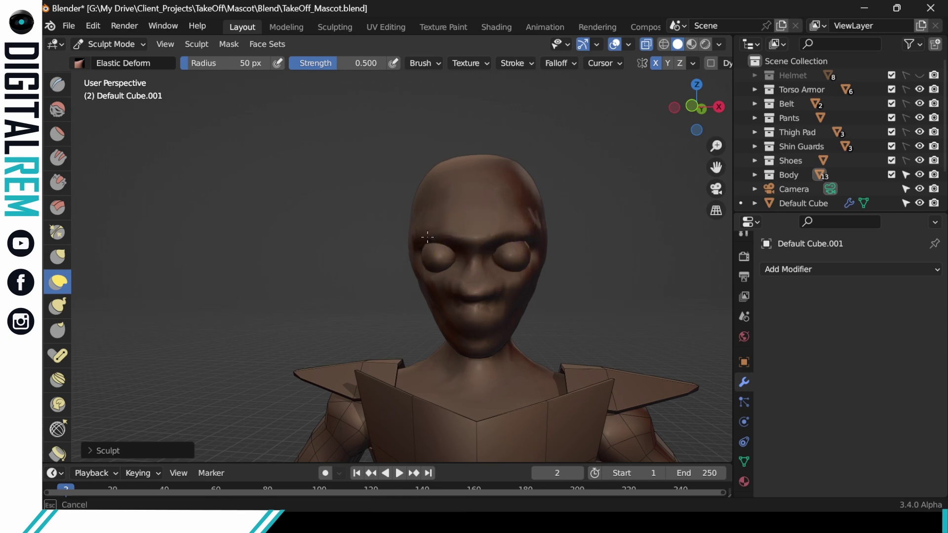
- Unhide the Helmet collection and pull the lids closer around the eyeballs within the helmet's eye openings using Elastic Deform
{"action": "left_click", "coordinate": [919, 75]}
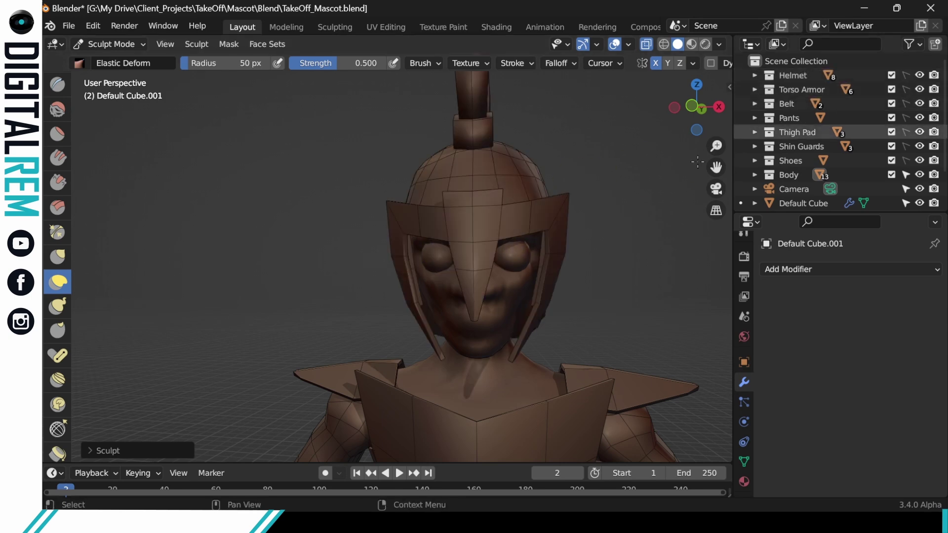
{"action": "mouse_move", "coordinate": [546, 250]}
{"action": "middle_mouse_down"}
{"action": "mouse_move", "coordinate": [532, 217]}
{"action": "mouse_move", "coordinate": [508, 203]}
{"action": "mouse_move", "coordinate": [516, 217]}
{"action": "mouse_move", "coordinate": [525, 212]}
{"action": "middle_mouse_up"}
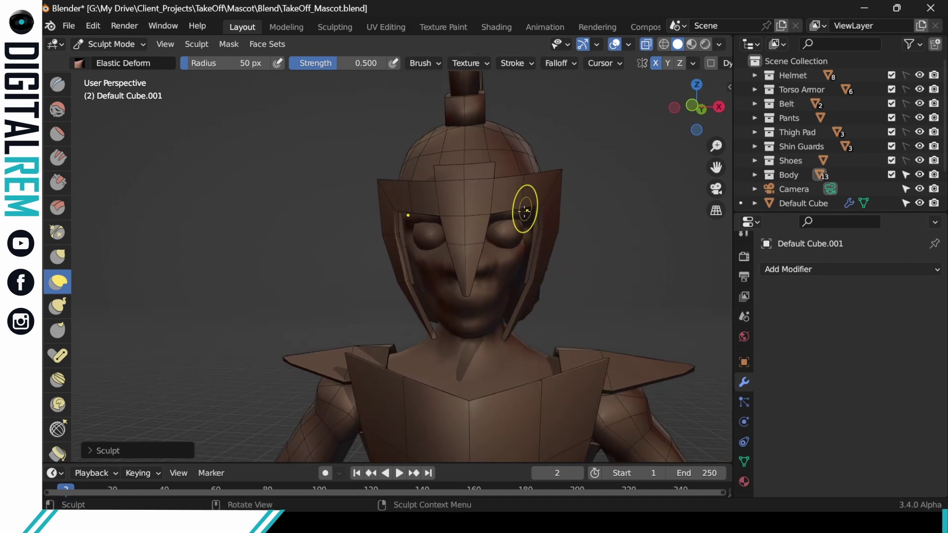
{"action": "mouse_move", "coordinate": [508, 251]}
{"action": "middle_mouse_down"}
{"action": "mouse_move", "coordinate": [527, 271]}
{"action": "mouse_move", "coordinate": [535, 222]}
{"action": "mouse_move", "coordinate": [516, 251]}
{"action": "mouse_move", "coordinate": [476, 250]}
{"action": "mouse_move", "coordinate": [514, 265]}
{"action": "mouse_move", "coordinate": [493, 214]}
{"action": "mouse_move", "coordinate": [555, 285]}
{"action": "mouse_move", "coordinate": [451, 266]}
{"action": "middle_mouse_up"}
{"action": "mouse_move", "coordinate": [468, 216]}
{"action": "middle_mouse_down"}
{"action": "mouse_move", "coordinate": [539, 217]}
{"action": "mouse_move", "coordinate": [529, 229]}
{"action": "middle_mouse_up"}
{"action": "left_click_drag", "start_coordinate": [540, 223], "coordinate": [566, 213]}
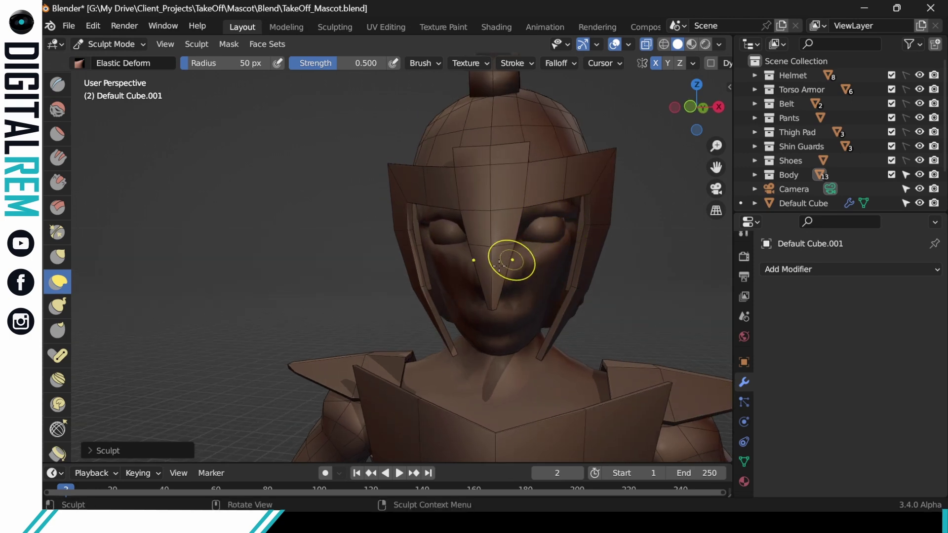
{"action": "middle_click_drag", "start_coordinate": [510, 258], "coordinate": [470, 259]}
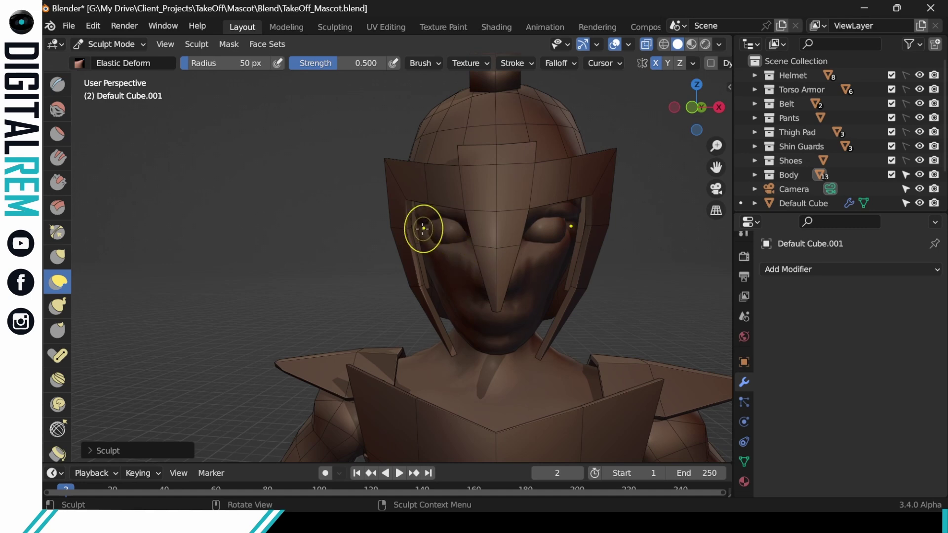
{"action": "middle_click_drag", "start_coordinate": [582, 180], "coordinate": [608, 180]}
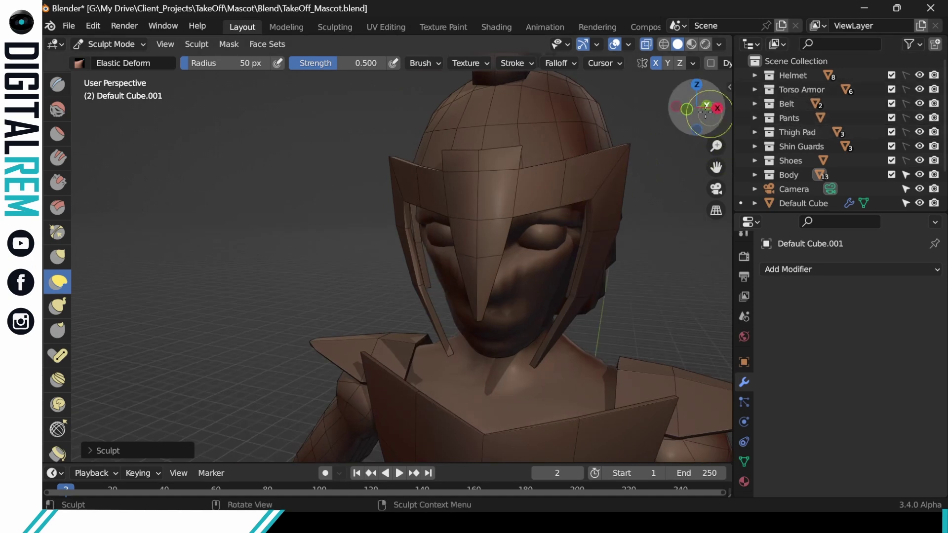
{"action": "left_click", "coordinate": [687, 109]}
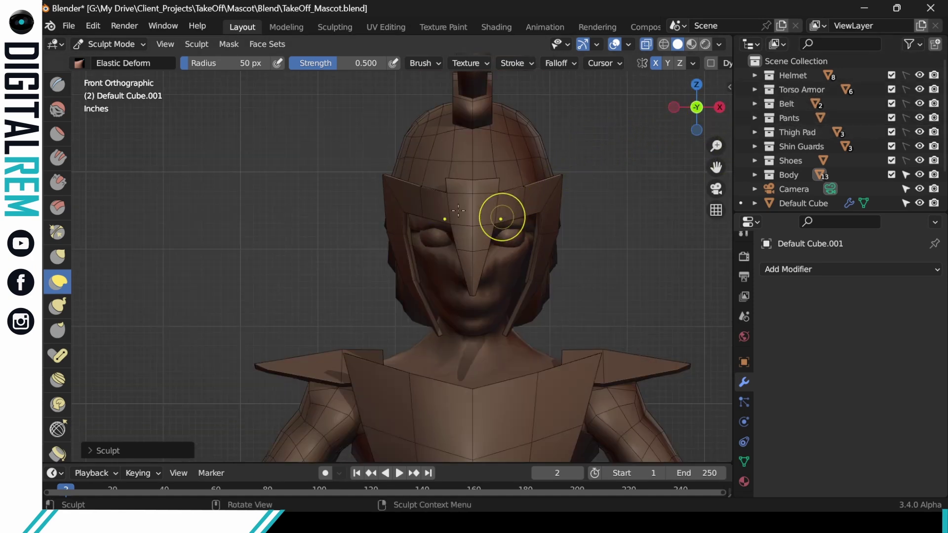
- Hide the Helmet collection and smooth the forehead and cheeks with the Smooth brush at 35 px radius and 0.135 strength
{"action": "left_click", "coordinate": [59, 110]}
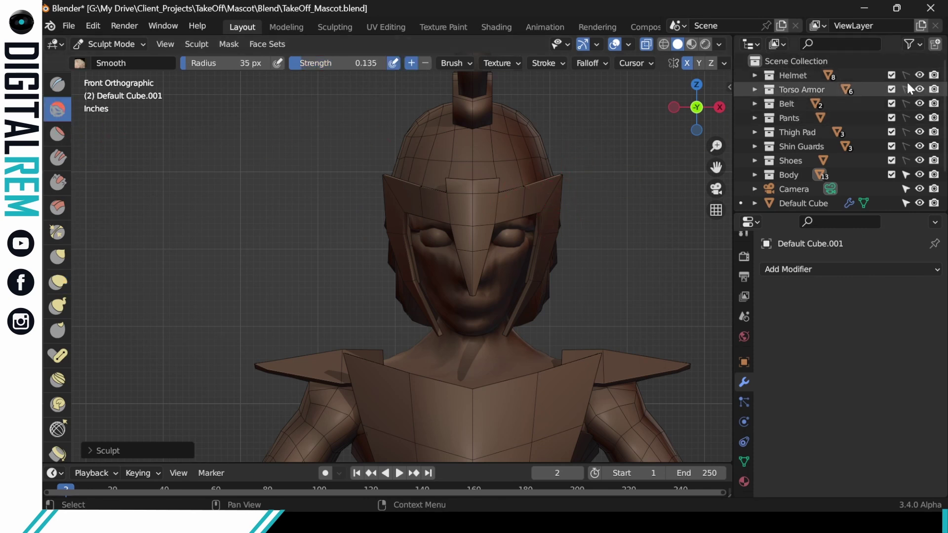
{"action": "left_click", "coordinate": [919, 75]}
{"action": "mouse_move", "coordinate": [567, 218]}
{"action": "middle_mouse_down"}
{"action": "mouse_move", "coordinate": [533, 221]}
{"action": "mouse_move", "coordinate": [559, 220]}
{"action": "mouse_move", "coordinate": [556, 306]}
{"action": "mouse_move", "coordinate": [540, 223]}
{"action": "mouse_move", "coordinate": [554, 217]}
{"action": "middle_mouse_up"}
{"action": "scroll", "coordinate": [583, 225], "scroll_direction": "up", "scroll_amount": 2}
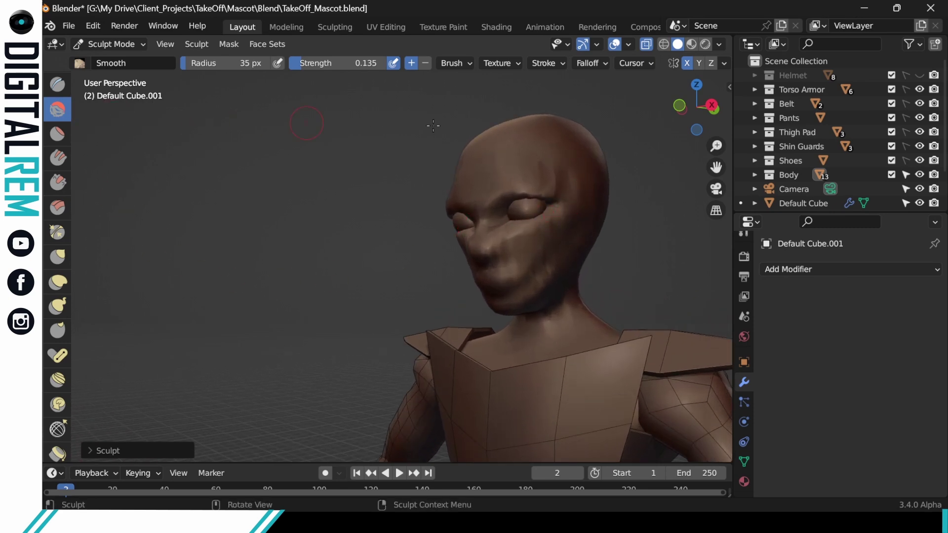
{"action": "left_click_drag", "start_coordinate": [543, 175], "coordinate": [558, 173]}
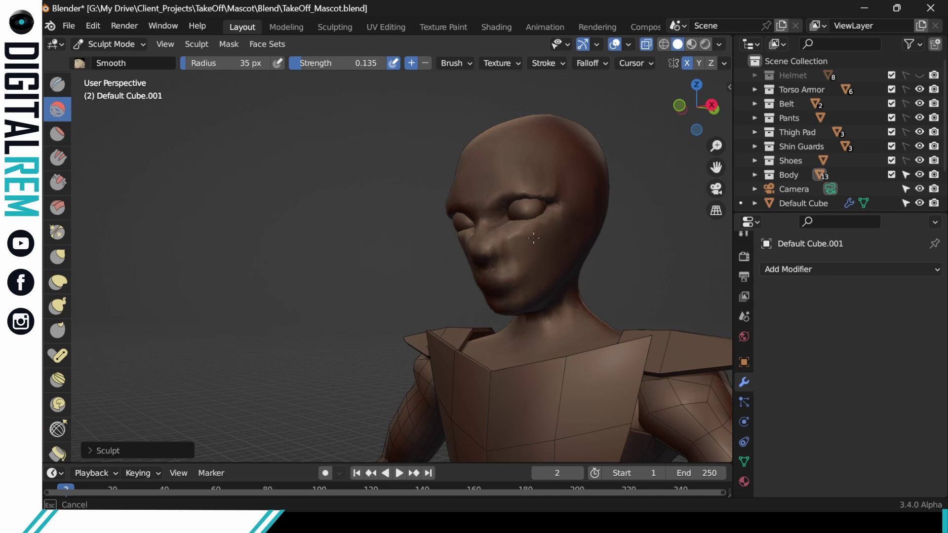
{"action": "left_click_drag", "start_coordinate": [533, 238], "coordinate": [544, 224]}
{"action": "middle_click_drag", "start_coordinate": [545, 223], "coordinate": [524, 257]}
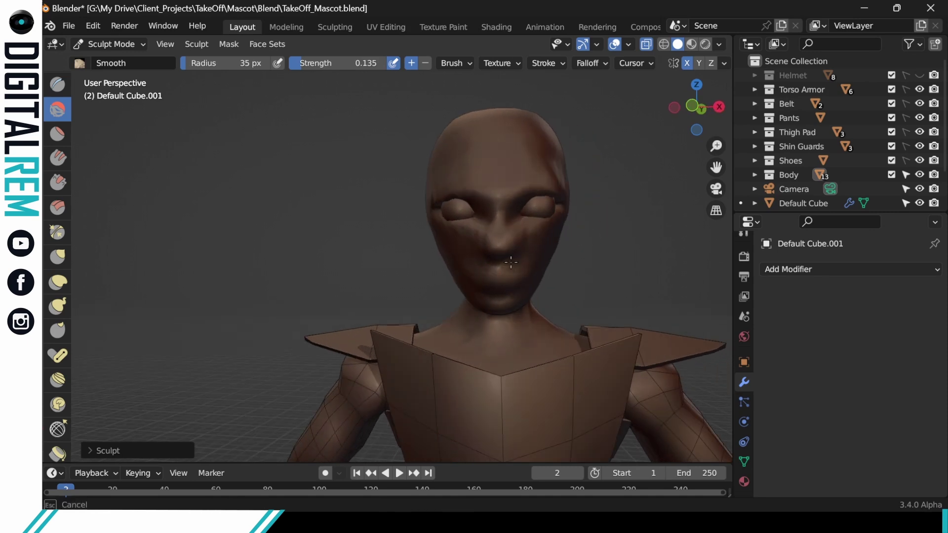
- Smooth the skin around the eye sockets and brow ridge with the Smooth brush at 0.135 strength and 35 px radius
{"action": "mouse_move", "coordinate": [514, 233]}
{"action": "left_mouse_down"}
{"action": "mouse_move", "coordinate": [440, 226]}
{"action": "mouse_move", "coordinate": [434, 199]}
{"action": "mouse_move", "coordinate": [444, 207]}
{"action": "left_mouse_up"}
{"action": "middle_click_drag", "start_coordinate": [443, 207], "coordinate": [525, 209]}
{"action": "left_click_drag", "start_coordinate": [432, 207], "coordinate": [435, 203]}
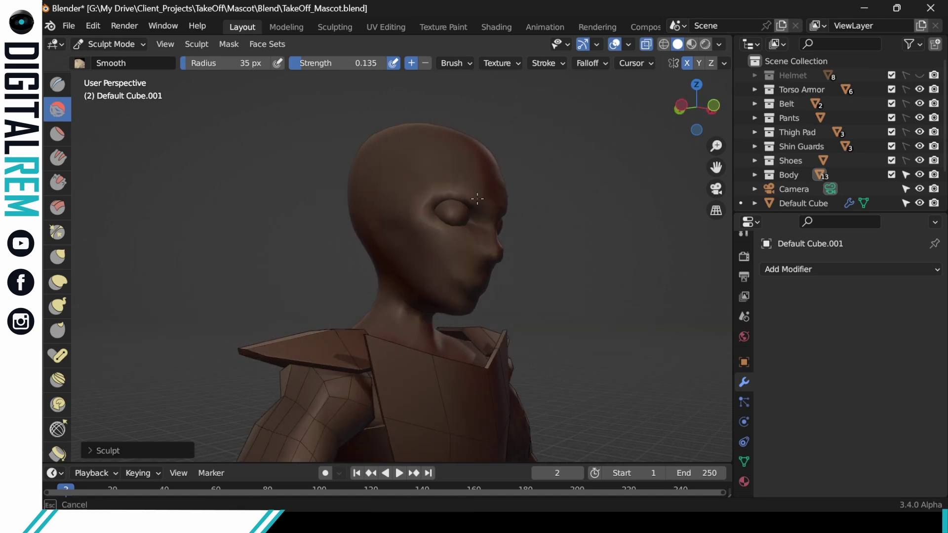
{"action": "left_click_drag", "start_coordinate": [452, 196], "coordinate": [451, 197]}
{"action": "left_click_drag", "start_coordinate": [449, 198], "coordinate": [442, 200]}
{"action": "middle_click_drag", "start_coordinate": [442, 200], "coordinate": [440, 164]}
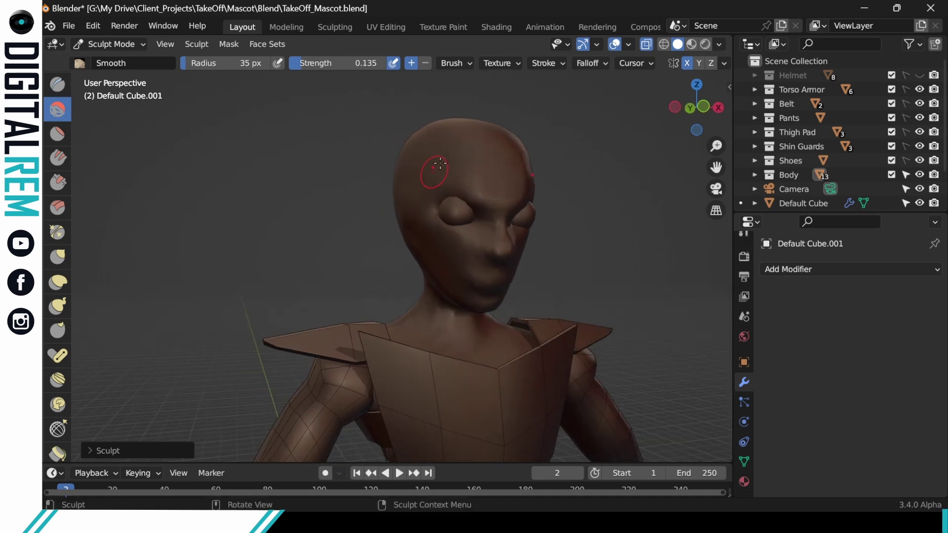
{"action": "left_click_drag", "start_coordinate": [461, 186], "coordinate": [473, 199]}
{"action": "middle_click_drag", "start_coordinate": [510, 172], "coordinate": [485, 203]}
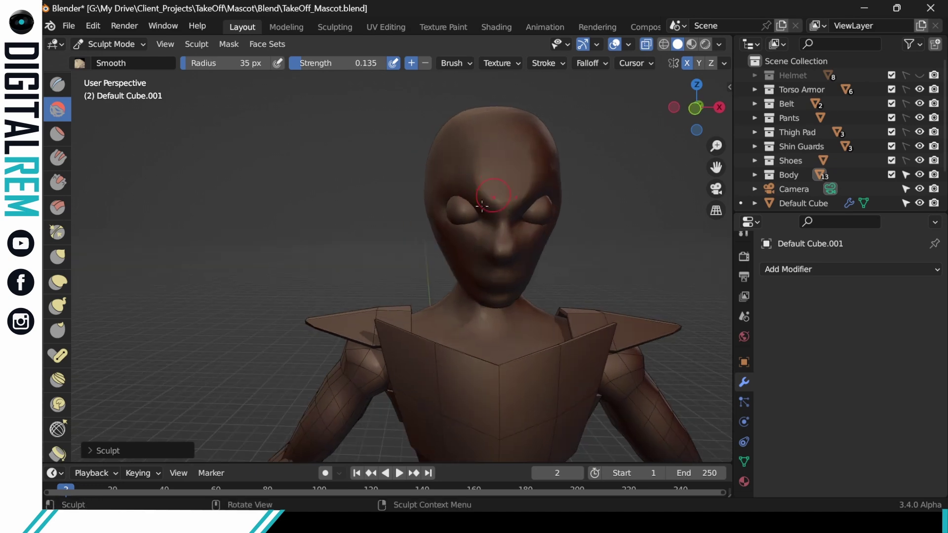
- Smooth the nose bridge, the centre of the brow and the outer eye areas of the face
{"action": "left_click_drag", "start_coordinate": [485, 203], "coordinate": [488, 211]}
{"action": "left_click_drag", "start_coordinate": [492, 255], "coordinate": [548, 188]}
{"action": "middle_click_drag", "start_coordinate": [549, 186], "coordinate": [503, 166]}
{"action": "mouse_move", "coordinate": [523, 212]}
{"action": "left_mouse_down"}
{"action": "mouse_move", "coordinate": [548, 195]}
{"action": "mouse_move", "coordinate": [563, 217]}
{"action": "left_mouse_up"}
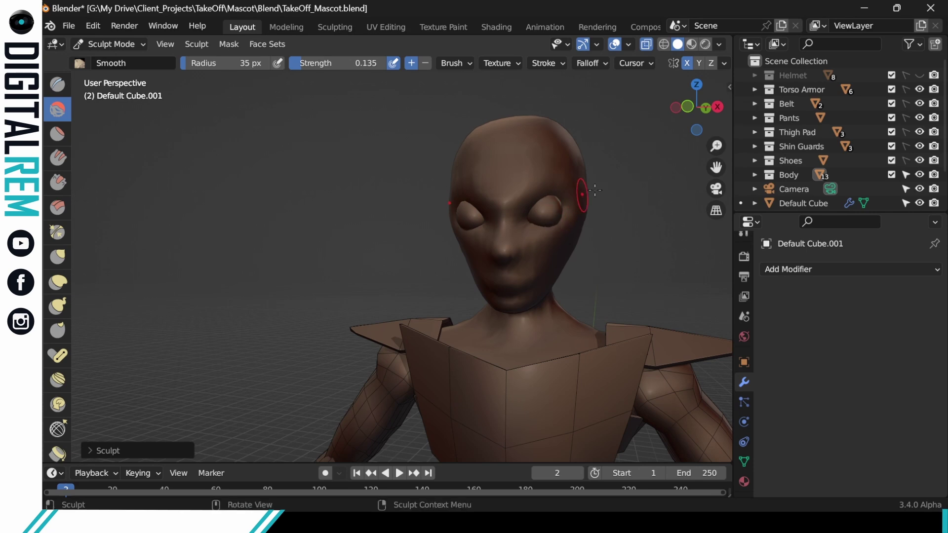
{"action": "middle_click_drag", "start_coordinate": [595, 190], "coordinate": [581, 208]}
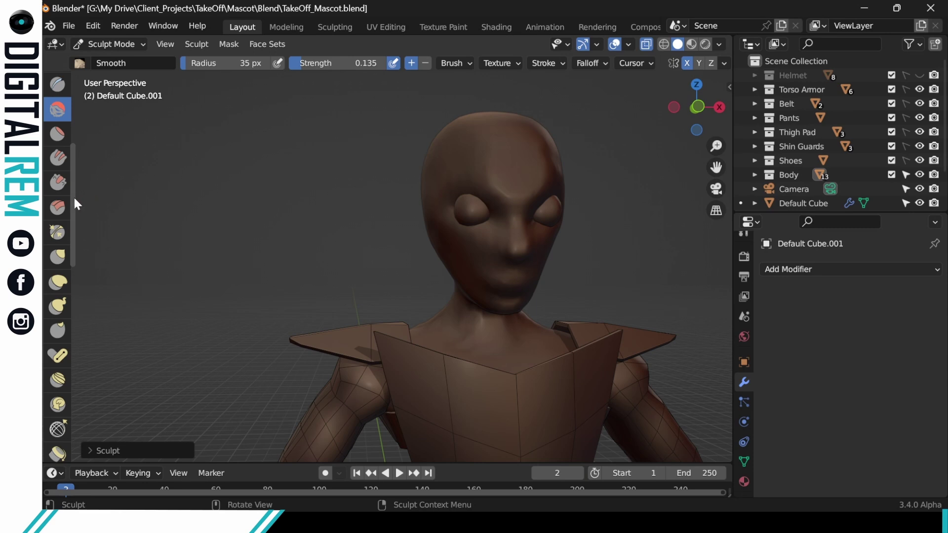
- Build up the eyelids and the area below the eyes using the Clay Strips brush at 0.600 strength
{"action": "scroll", "coordinate": [73, 201], "scroll_direction": "up", "scroll_amount": 8}
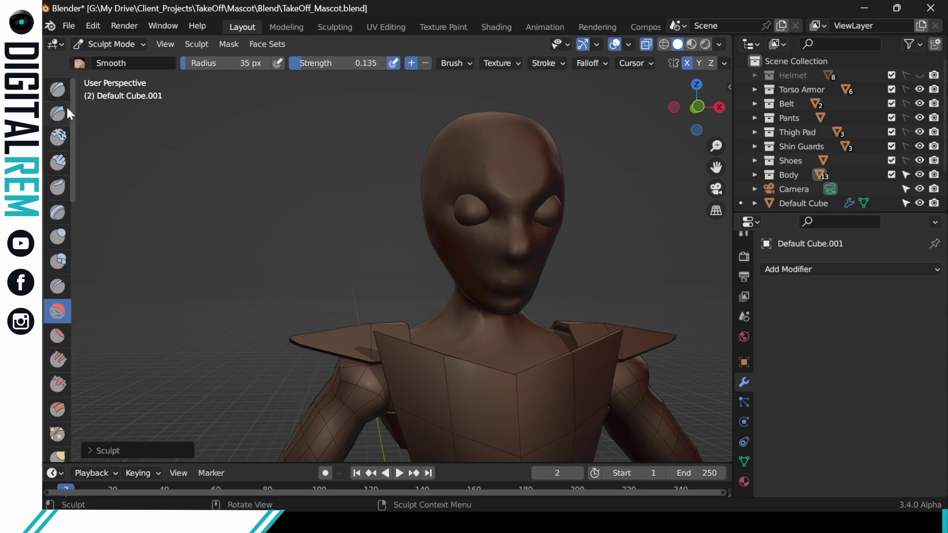
{"action": "left_click", "coordinate": [59, 168]}
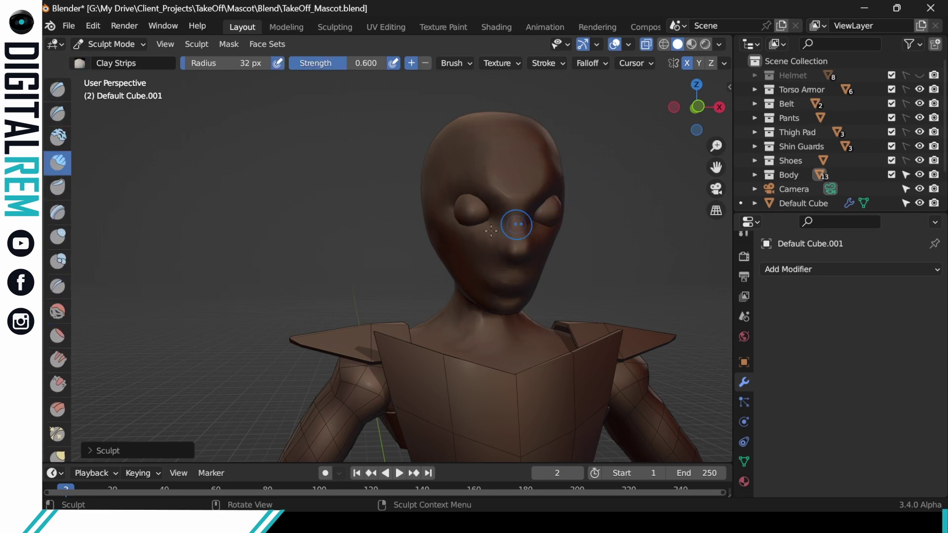
{"action": "left_click_drag", "start_coordinate": [491, 230], "coordinate": [469, 222]}
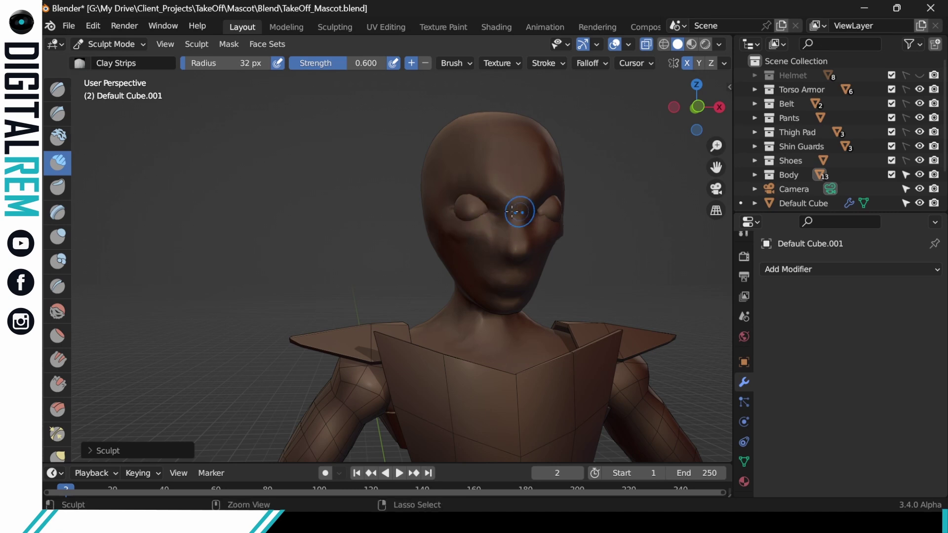
{"action": "mouse_move", "coordinate": [482, 212]}
{"action": "middle_mouse_down"}
{"action": "mouse_move", "coordinate": [491, 254]}
{"action": "mouse_move", "coordinate": [490, 223]}
{"action": "middle_mouse_up"}
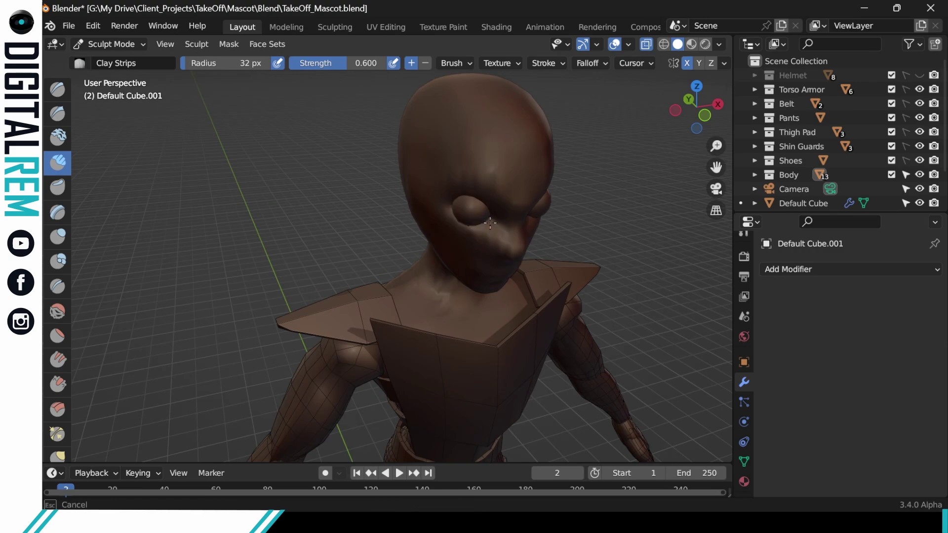
{"action": "left_click_drag", "start_coordinate": [490, 223], "coordinate": [500, 206]}
{"action": "mouse_move", "coordinate": [504, 201]}
{"action": "middle_mouse_down"}
{"action": "mouse_move", "coordinate": [482, 165]}
{"action": "mouse_move", "coordinate": [516, 211]}
{"action": "mouse_move", "coordinate": [498, 216]}
{"action": "middle_mouse_up"}
{"action": "left_click_drag", "start_coordinate": [513, 222], "coordinate": [509, 229]}
{"action": "mouse_move", "coordinate": [499, 217]}
{"action": "middle_mouse_down"}
{"action": "mouse_move", "coordinate": [508, 208]}
{"action": "mouse_move", "coordinate": [579, 228]}
{"action": "mouse_move", "coordinate": [581, 195]}
{"action": "mouse_move", "coordinate": [569, 188]}
{"action": "mouse_move", "coordinate": [580, 196]}
{"action": "mouse_move", "coordinate": [485, 211]}
{"action": "middle_mouse_up"}
- Show the Helmet collection to check the sculpted face inside the helmet
{"action": "middle_click_drag", "start_coordinate": [584, 172], "coordinate": [688, 269]}
{"action": "scroll", "coordinate": [688, 269], "scroll_direction": "down", "scroll_amount": 6}
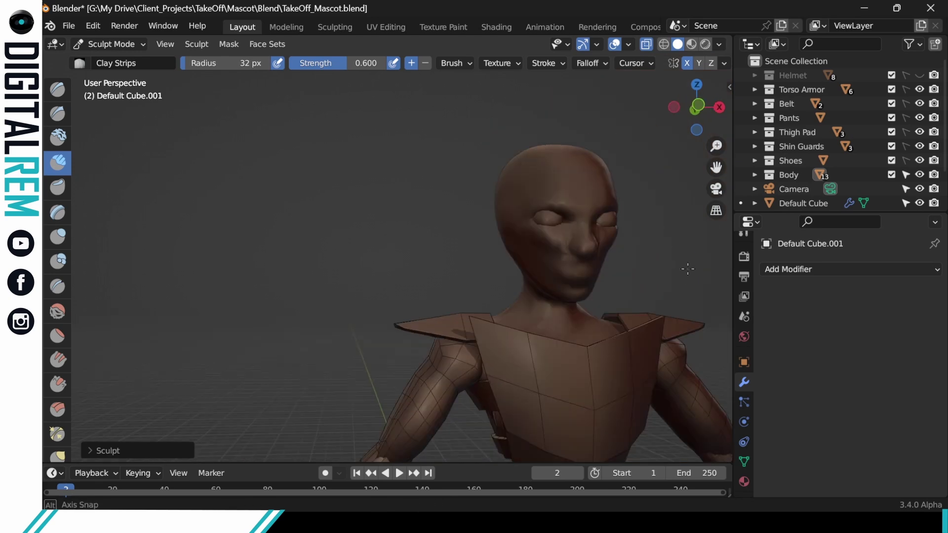
{"action": "middle_click_drag", "start_coordinate": [584, 247], "coordinate": [599, 234]}
{"action": "left_click", "coordinate": [919, 75]}
{"action": "scroll", "coordinate": [661, 202], "scroll_direction": "up", "scroll_amount": 3}
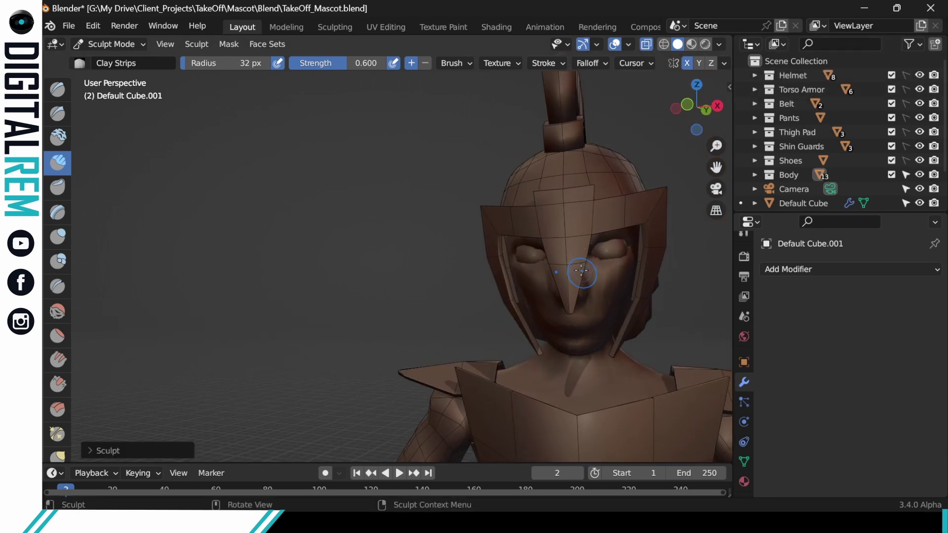
{"action": "middle_click_drag", "start_coordinate": [581, 271], "coordinate": [627, 296]}
- Puff up the brow above the eye inside the helmet opening using the Inflate/Deflate brush at 0.500 strength
{"action": "middle_click_drag", "start_coordinate": [60, 302], "coordinate": [60, 271]}
{"action": "left_click", "coordinate": [59, 207]}
{"action": "mouse_move", "coordinate": [557, 252]}
{"action": "middle_mouse_down"}
{"action": "mouse_move", "coordinate": [603, 220]}
{"action": "mouse_move", "coordinate": [568, 245]}
{"action": "mouse_move", "coordinate": [612, 230]}
{"action": "mouse_move", "coordinate": [620, 275]}
{"action": "mouse_move", "coordinate": [559, 267]}
{"action": "mouse_move", "coordinate": [532, 281]}
{"action": "middle_mouse_up"}
{"action": "middle_click_drag", "start_coordinate": [621, 272], "coordinate": [622, 263], "text": "ctrl"}
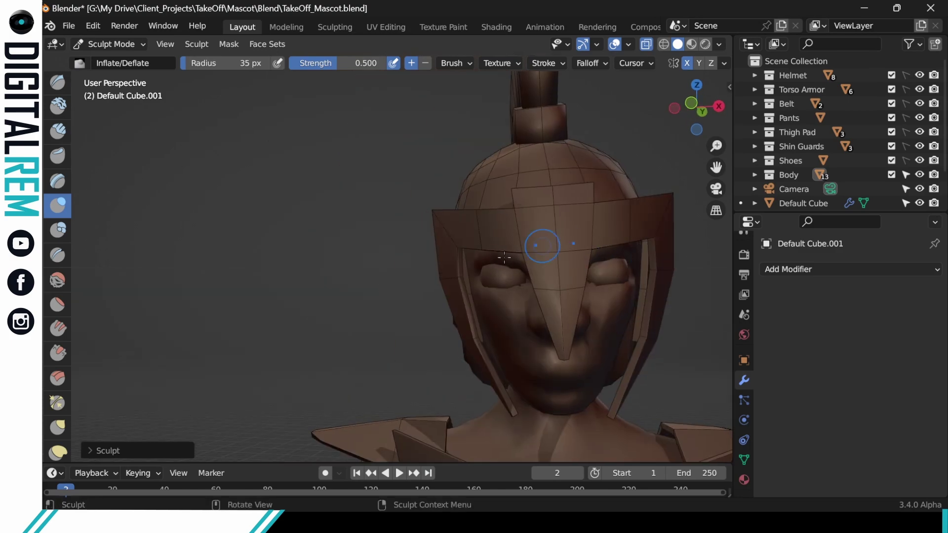
{"action": "left_click_drag", "start_coordinate": [585, 256], "coordinate": [601, 258]}
{"action": "mouse_move", "coordinate": [601, 258]}
{"action": "middle_mouse_down"}
{"action": "mouse_move", "coordinate": [506, 262]}
{"action": "mouse_move", "coordinate": [637, 270]}
{"action": "mouse_move", "coordinate": [623, 235]}
{"action": "mouse_move", "coordinate": [580, 240]}
{"action": "middle_mouse_up"}
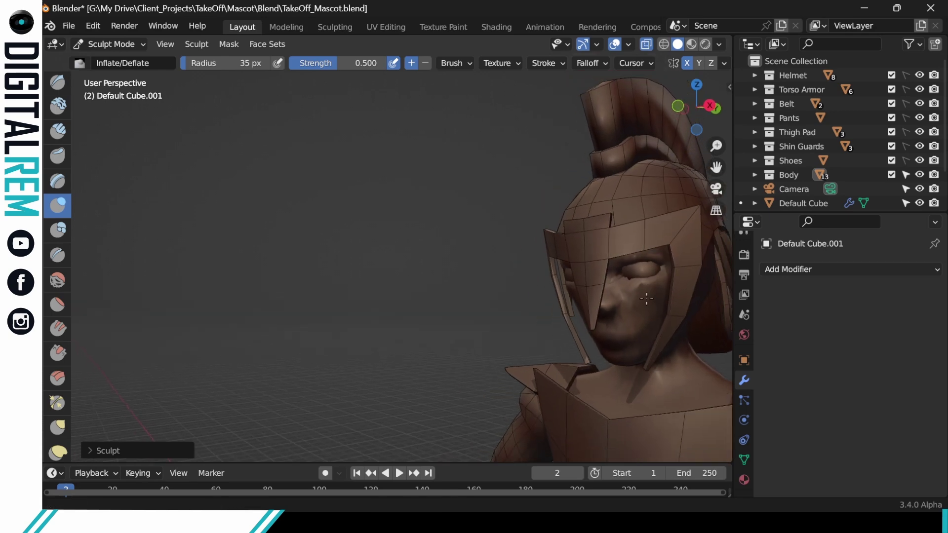
{"action": "middle_click_drag", "start_coordinate": [662, 237], "coordinate": [540, 274], "text": "ctrl"}
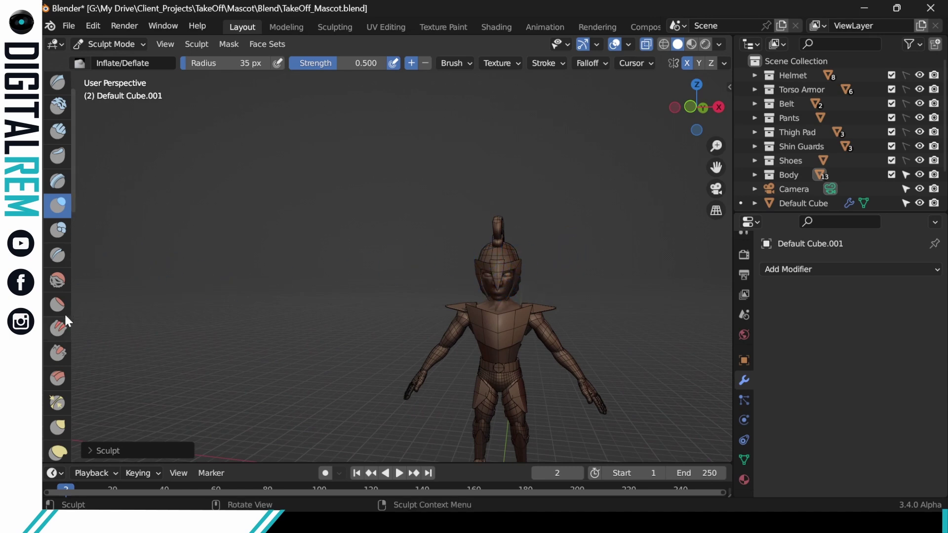
- Reshape the facial proportions inside the helmet using the Elastic Deform brush at 50 px radius
{"action": "scroll", "coordinate": [66, 305], "scroll_direction": "down", "scroll_amount": 4}
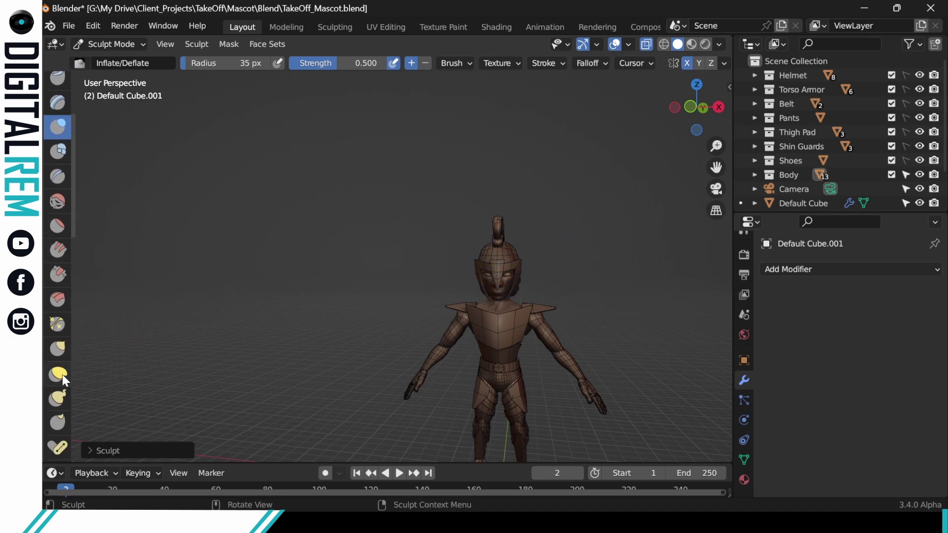
{"action": "left_click", "coordinate": [62, 375]}
{"action": "middle_click_drag", "start_coordinate": [501, 286], "coordinate": [499, 283]}
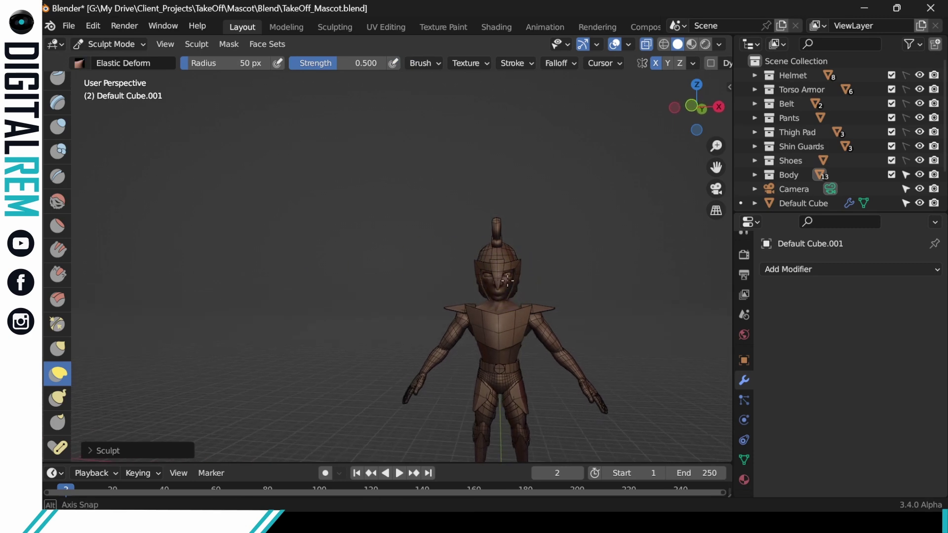
{"action": "left_click_drag", "start_coordinate": [498, 284], "coordinate": [491, 268]}
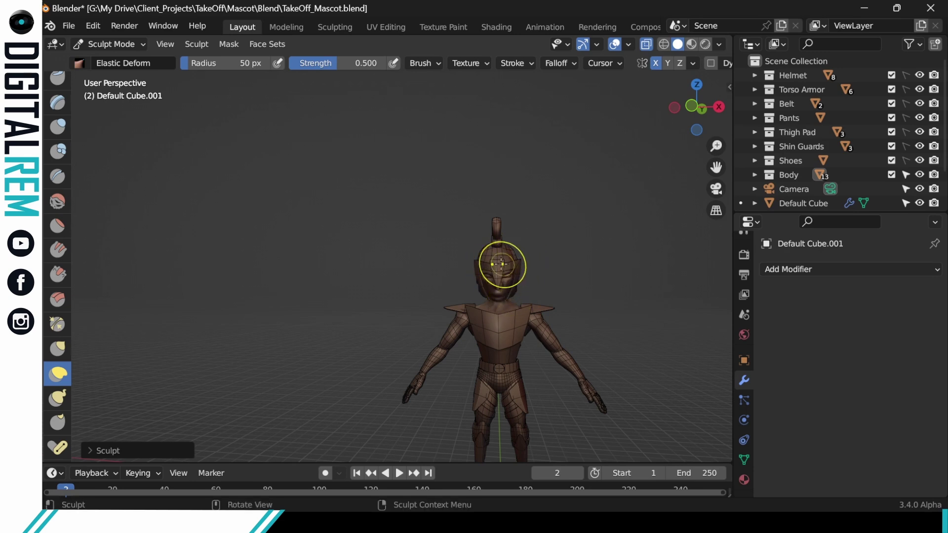
{"action": "left_click_drag", "start_coordinate": [498, 264], "coordinate": [498, 293]}
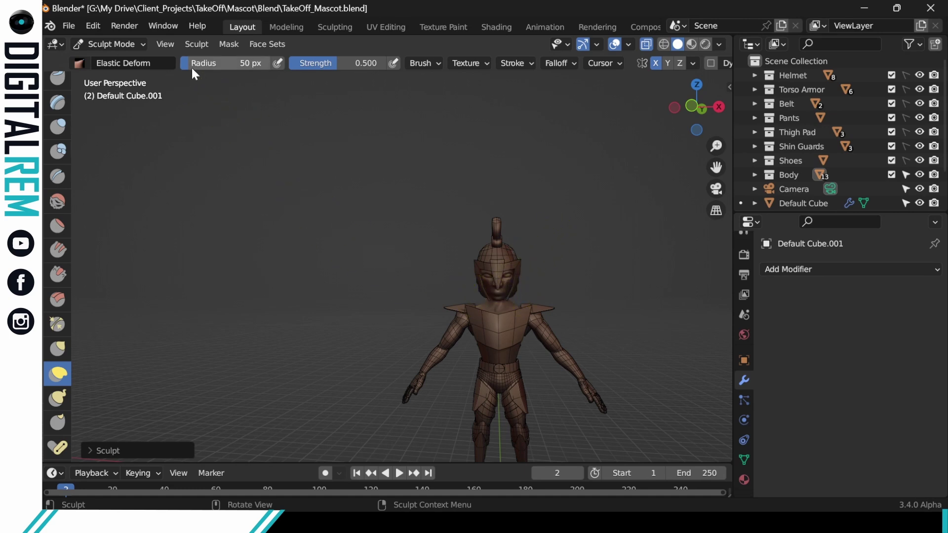
- Reduce the Elastic Deform radius to 28 px and nudge the cheeks and mid-face upward
{"action": "left_click_drag", "start_coordinate": [186, 64], "coordinate": [185, 64]}
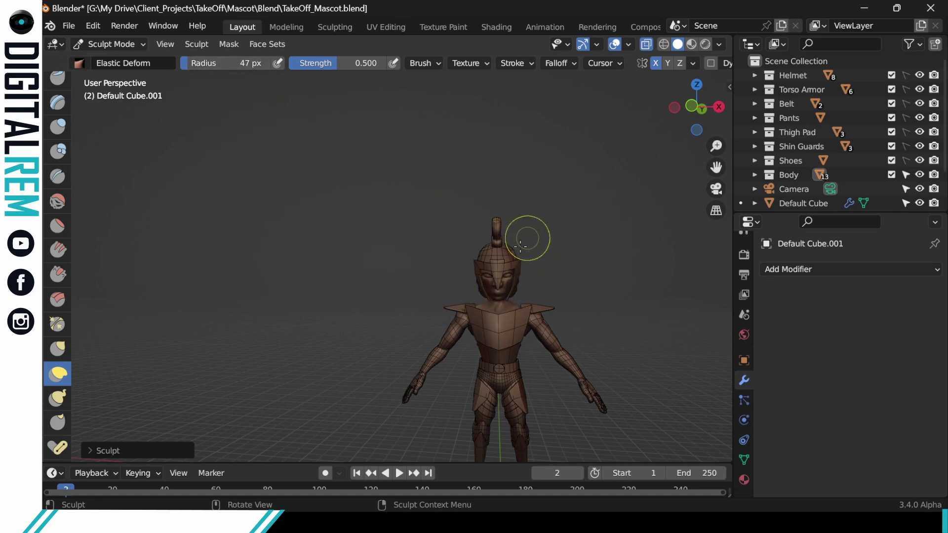
{"action": "scroll", "coordinate": [182, 62], "scroll_direction": "down", "scroll_amount": 3, "text": "ctrl"}
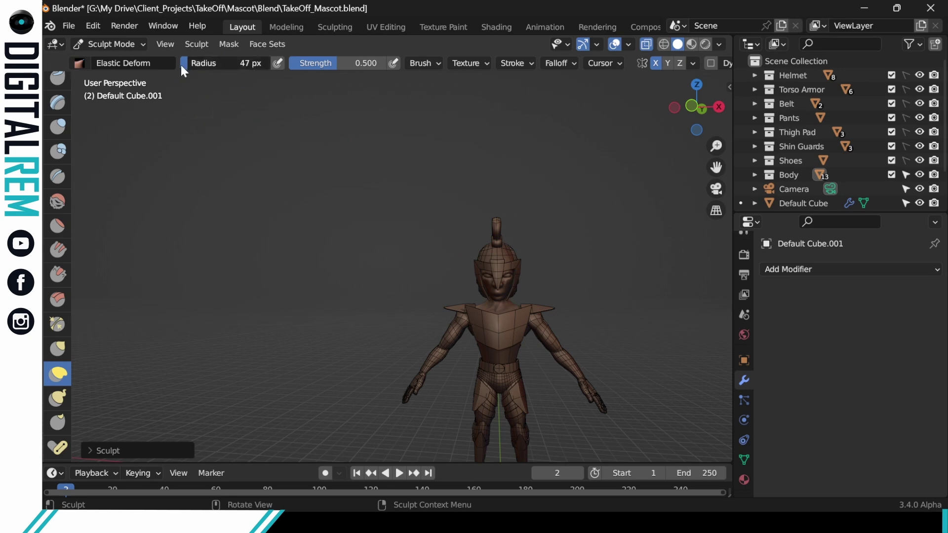
{"action": "scroll", "coordinate": [181, 64], "scroll_direction": "down", "scroll_amount": 16, "text": "ctrl"}
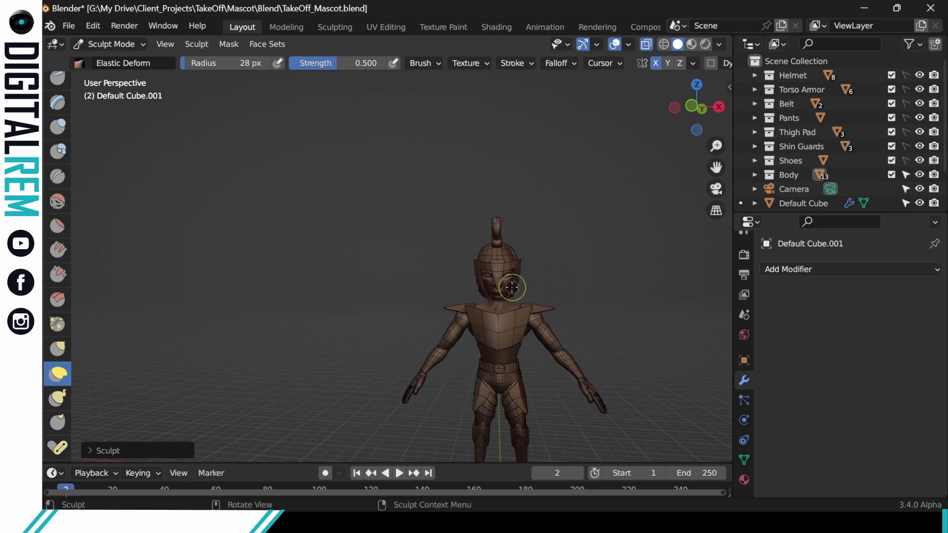
{"action": "left_click_drag", "start_coordinate": [512, 288], "coordinate": [509, 272]}
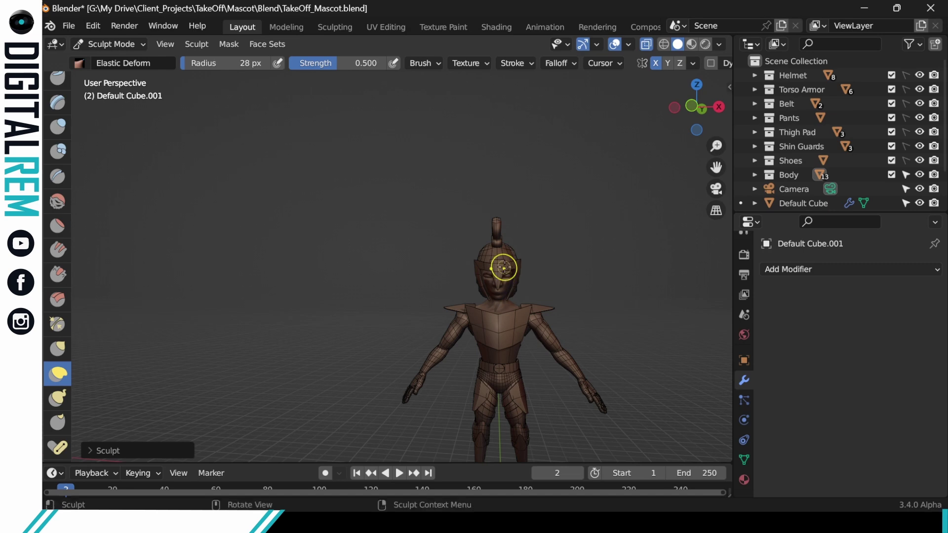
{"action": "left_click_drag", "start_coordinate": [495, 284], "coordinate": [501, 267]}
- Pull the jaw slightly upward from a side view of the head using Elastic Deform
{"action": "middle_click_drag", "start_coordinate": [628, 209], "coordinate": [516, 212]}
{"action": "scroll", "coordinate": [516, 237], "scroll_direction": "up", "scroll_amount": 4}
{"action": "mouse_move", "coordinate": [478, 363]}
{"action": "middle_mouse_down", "text": "shift"}
{"action": "mouse_move", "coordinate": [612, 328]}
{"action": "mouse_move", "coordinate": [535, 336]}
{"action": "mouse_move", "coordinate": [489, 355]}
{"action": "middle_mouse_up", "text": "shift"}
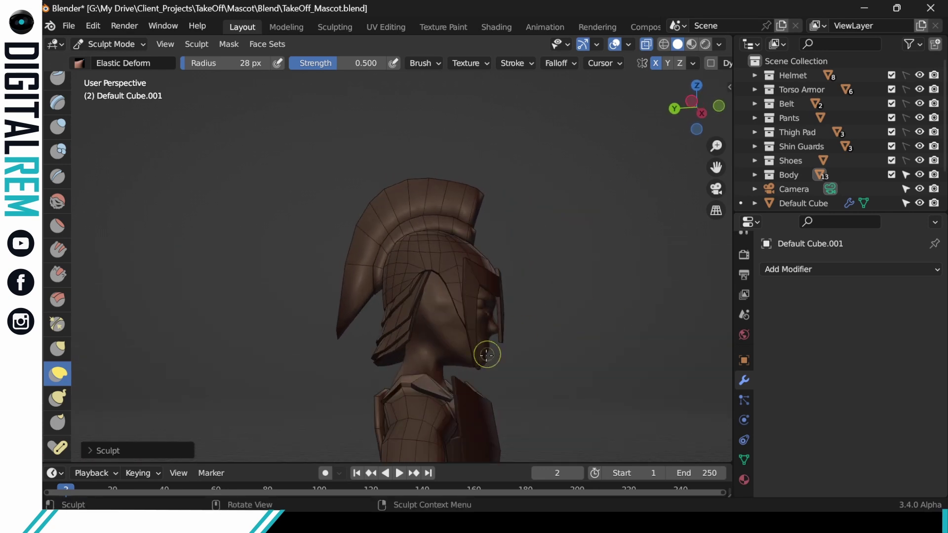
{"action": "left_click_drag", "start_coordinate": [458, 366], "coordinate": [457, 361]}
{"action": "mouse_move", "coordinate": [448, 362]}
{"action": "middle_mouse_down"}
{"action": "mouse_move", "coordinate": [448, 307]}
{"action": "mouse_move", "coordinate": [432, 291]}
{"action": "mouse_move", "coordinate": [451, 356]}
{"action": "mouse_move", "coordinate": [467, 354]}
{"action": "mouse_move", "coordinate": [406, 313]}
{"action": "mouse_move", "coordinate": [359, 310]}
{"action": "mouse_move", "coordinate": [196, 366]}
{"action": "mouse_move", "coordinate": [412, 264]}
{"action": "mouse_move", "coordinate": [419, 197]}
{"action": "mouse_move", "coordinate": [444, 143]}
{"action": "mouse_move", "coordinate": [432, 157]}
{"action": "middle_mouse_up"}
- Hide the Torso Armor collection and build up the chest muscles with the Draw brush at 35 px radius and 0.500 strength
{"action": "scroll", "coordinate": [449, 307], "scroll_direction": "up", "scroll_amount": 3}
{"action": "scroll", "coordinate": [59, 198], "scroll_direction": "up", "scroll_amount": 5}
{"action": "left_click", "coordinate": [57, 88]}
{"action": "mouse_move", "coordinate": [441, 265]}
{"action": "middle_mouse_down"}
{"action": "mouse_move", "coordinate": [459, 237]}
{"action": "mouse_move", "coordinate": [461, 263]}
{"action": "mouse_move", "coordinate": [445, 237]}
{"action": "mouse_move", "coordinate": [415, 226]}
{"action": "mouse_move", "coordinate": [552, 234]}
{"action": "mouse_move", "coordinate": [514, 249]}
{"action": "mouse_move", "coordinate": [490, 233]}
{"action": "mouse_move", "coordinate": [479, 258]}
{"action": "mouse_move", "coordinate": [544, 278]}
{"action": "mouse_move", "coordinate": [496, 284]}
{"action": "mouse_move", "coordinate": [505, 282]}
{"action": "middle_mouse_up"}
{"action": "left_click", "coordinate": [918, 89]}
{"action": "mouse_move", "coordinate": [461, 254]}
{"action": "left_mouse_down"}
{"action": "mouse_move", "coordinate": [551, 324]}
{"action": "mouse_move", "coordinate": [587, 324]}
{"action": "left_mouse_up"}
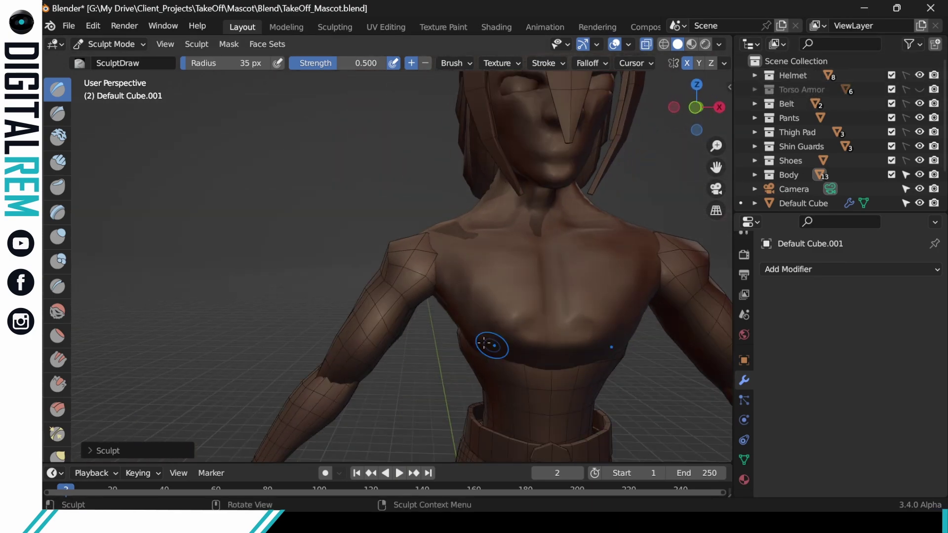
- Sculpt the shoulder and collarbone area along the upper edge of the chest with the Draw brush
{"action": "mouse_move", "coordinate": [607, 318]}
{"action": "middle_mouse_down"}
{"action": "mouse_move", "coordinate": [651, 308]}
{"action": "mouse_move", "coordinate": [560, 335]}
{"action": "middle_mouse_up"}
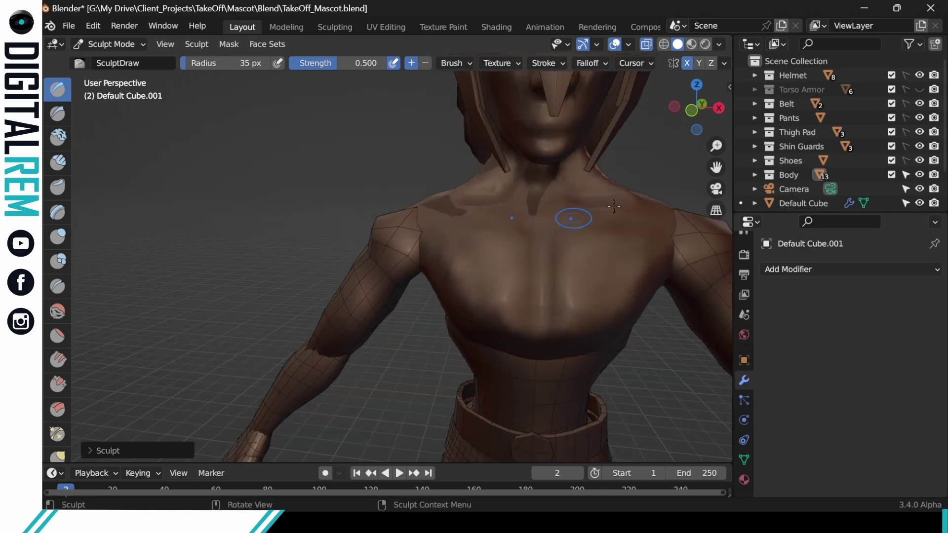
{"action": "mouse_move", "coordinate": [665, 250]}
{"action": "middle_mouse_down"}
{"action": "mouse_move", "coordinate": [571, 290]}
{"action": "mouse_move", "coordinate": [673, 226]}
{"action": "middle_mouse_up"}
{"action": "left_click_drag", "start_coordinate": [674, 225], "coordinate": [587, 234]}
{"action": "left_click_drag", "start_coordinate": [588, 235], "coordinate": [569, 252]}
{"action": "middle_click_drag", "start_coordinate": [569, 252], "coordinate": [612, 248]}
- Define the lower edge of the chest muscles with Draw strokes and undo the last stroke
{"action": "middle_click_drag", "start_coordinate": [514, 336], "coordinate": [459, 299]}
{"action": "left_click_drag", "start_coordinate": [499, 353], "coordinate": [568, 338]}
{"action": "middle_click_drag", "start_coordinate": [434, 346], "coordinate": [514, 369]}
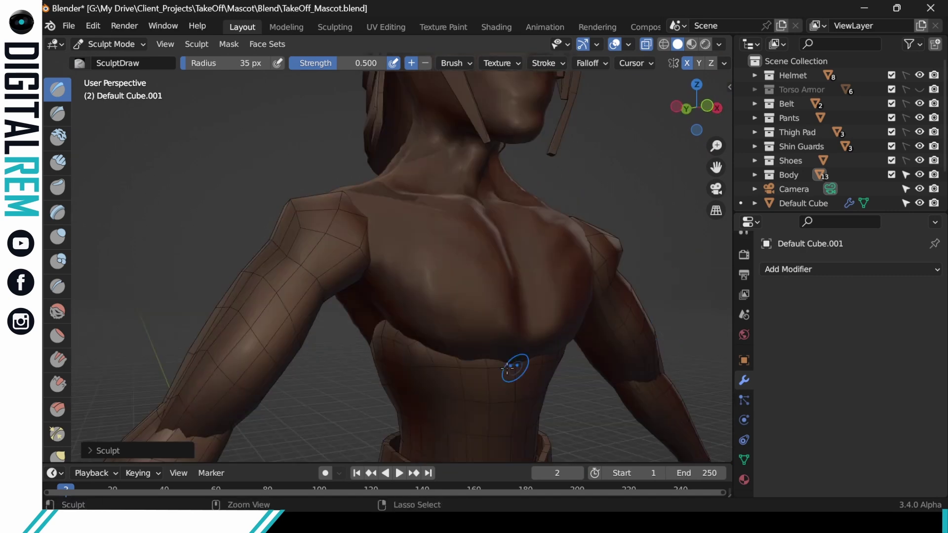
{"action": "left_click_drag", "start_coordinate": [514, 369], "coordinate": [419, 341]}
{"action": "mouse_move", "coordinate": [607, 306]}
{"action": "middle_mouse_down"}
{"action": "mouse_move", "coordinate": [561, 298]}
{"action": "mouse_move", "coordinate": [559, 275]}
{"action": "mouse_move", "coordinate": [584, 245]}
{"action": "middle_mouse_up"}
{"action": "scroll", "coordinate": [560, 292], "scroll_direction": "down", "scroll_amount": 8}
{"action": "key", "text": "ctrl+z"}
- Pull the shoulders outward and upward in front view using the Elastic Deform brush at 28 px radius
{"action": "scroll", "coordinate": [59, 305], "scroll_direction": "down", "scroll_amount": 4}
{"action": "left_click", "coordinate": [58, 355]}
{"action": "key", "text": "KP_1"}
{"action": "left_click_drag", "start_coordinate": [543, 285], "coordinate": [575, 259]}
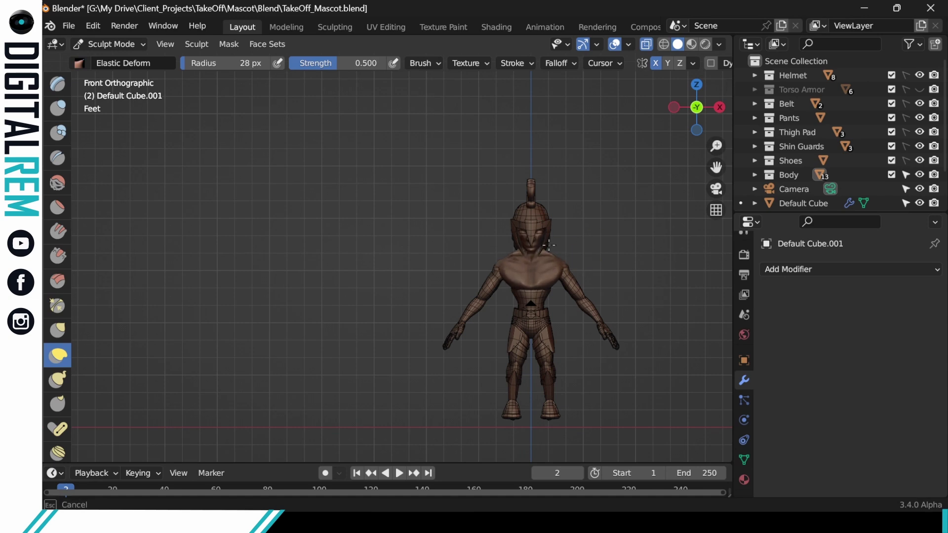
- Undo the last sculpt change and add a short sculpting stroke across the upper chest
{"action": "scroll", "coordinate": [575, 255], "scroll_direction": "up", "scroll_amount": 3}
{"action": "scroll", "coordinate": [67, 176], "scroll_direction": "up", "scroll_amount": 5}
{"action": "left_click", "coordinate": [57, 162]}
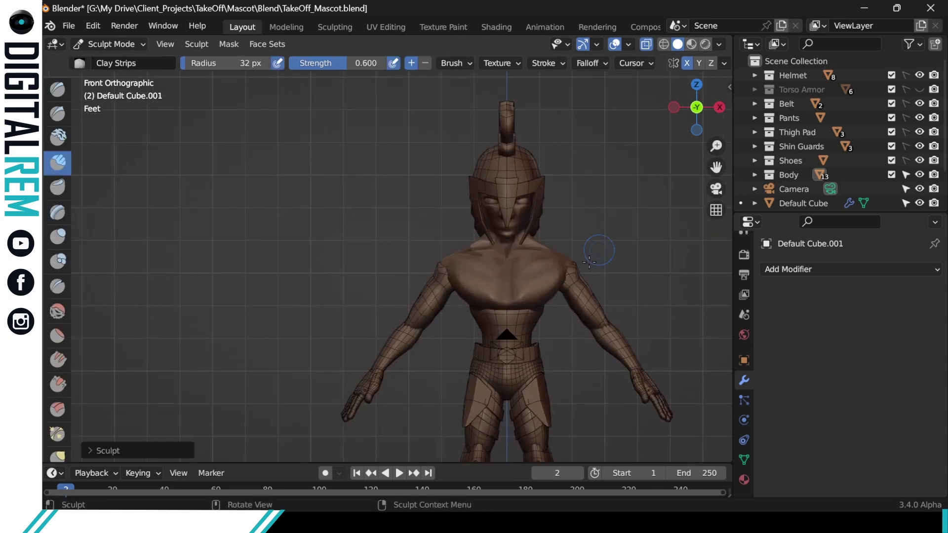
{"action": "key", "text": "ctrl+z"}
{"action": "scroll", "coordinate": [67, 102], "scroll_direction": "up", "scroll_amount": 1}
{"action": "left_click", "coordinate": [58, 85]}
{"action": "left_click_drag", "start_coordinate": [530, 276], "coordinate": [545, 279]}
{"action": "mouse_move", "coordinate": [546, 279]}
{"action": "middle_mouse_down"}
{"action": "mouse_move", "coordinate": [514, 277]}
{"action": "mouse_move", "coordinate": [506, 296]}
{"action": "mouse_move", "coordinate": [547, 276]}
{"action": "mouse_move", "coordinate": [588, 313]}
{"action": "middle_mouse_up"}
{"action": "left_click", "coordinate": [221, 63]}
- Switch to Object Mode and join the upper arms to the torso mesh
{"action": "left_click", "coordinate": [111, 44]}
{"action": "left_click", "coordinate": [106, 60]}
{"action": "left_click", "coordinate": [547, 276]}
{"action": "left_click", "coordinate": [548, 341]}
{"action": "left_click", "coordinate": [554, 286]}
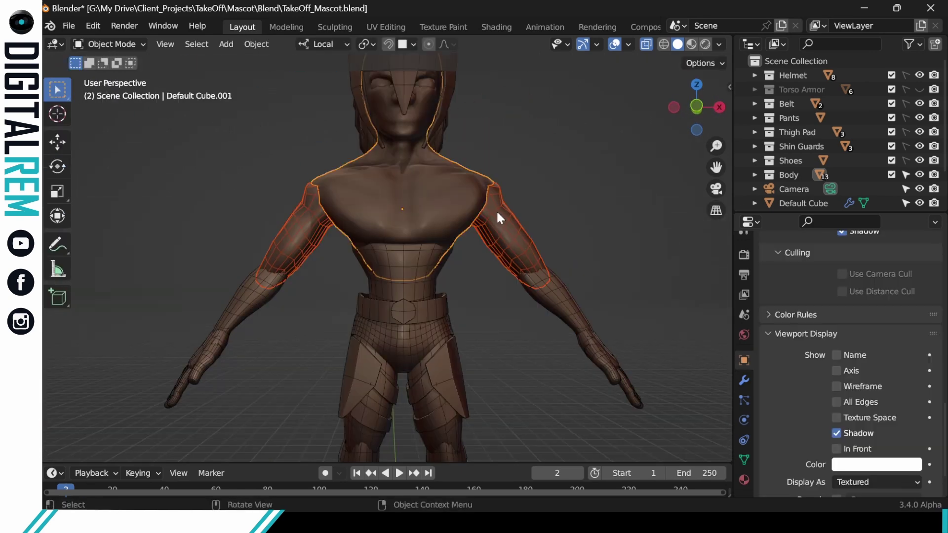
{"action": "right_click", "coordinate": [500, 217]}
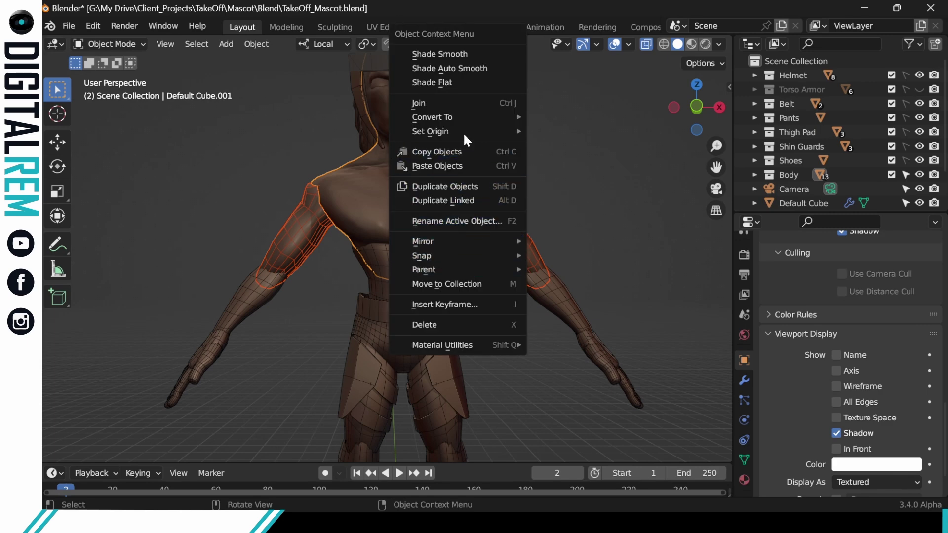
{"action": "left_click", "coordinate": [470, 103]}
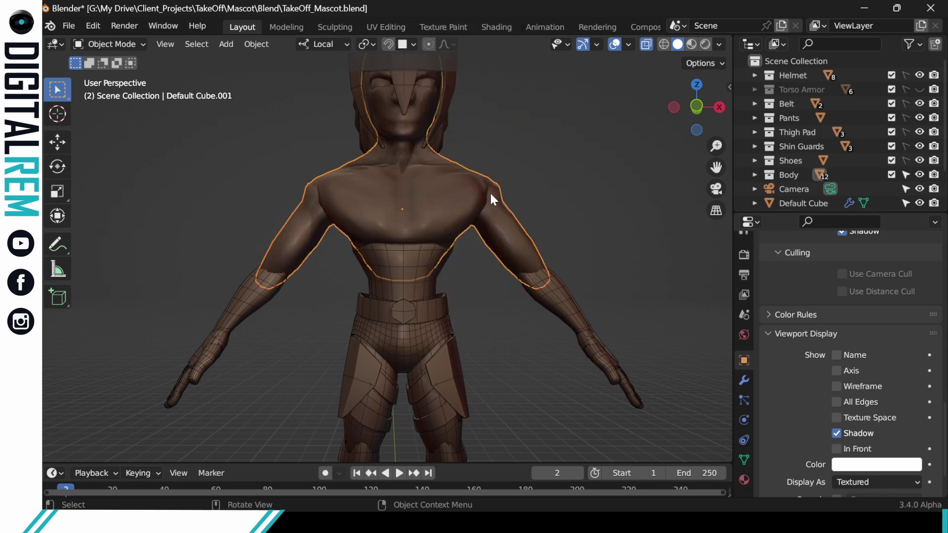
- Inspect the shoulder seam, put the joined body back into Sculpt Mode and bring the Remesh options into view
{"action": "middle_click_drag", "start_coordinate": [539, 171], "coordinate": [461, 230]}
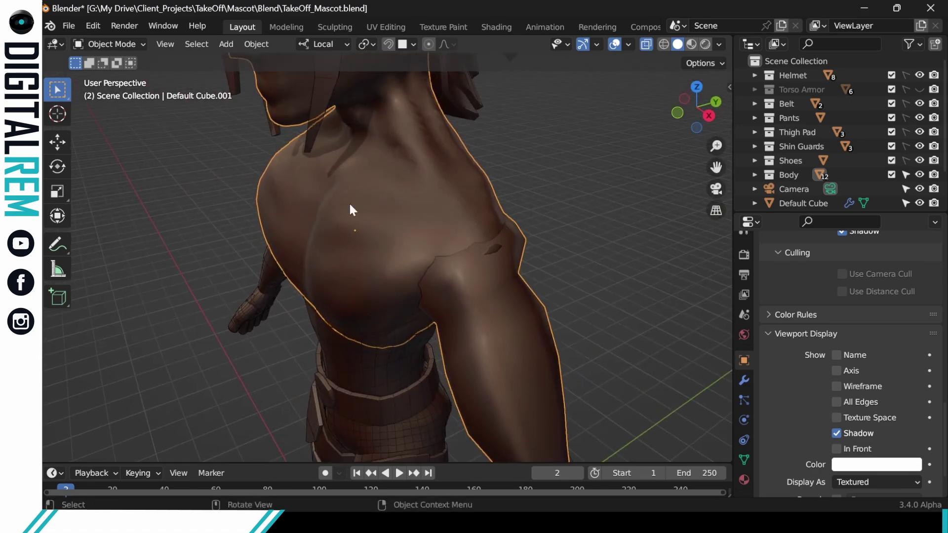
{"action": "left_click", "coordinate": [719, 45]}
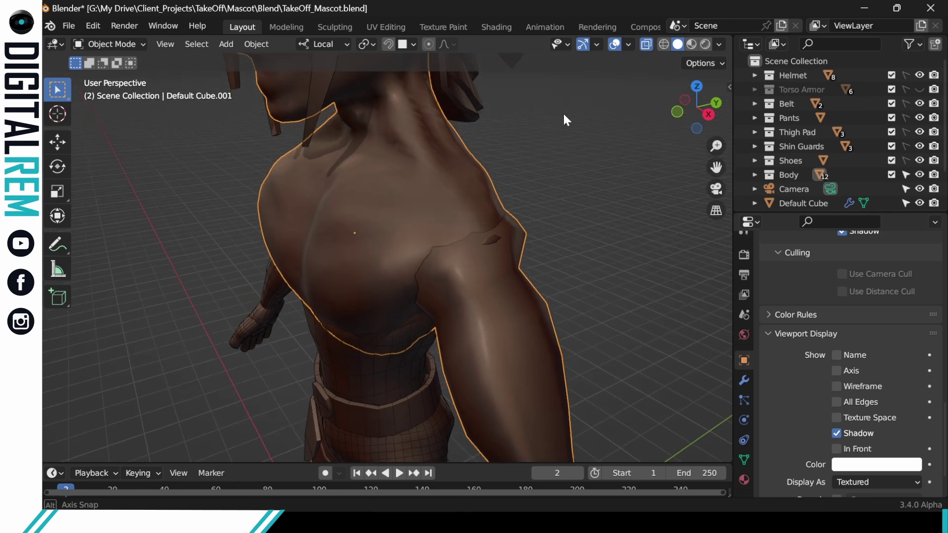
{"action": "key", "text": "ctrl+Tab"}
{"action": "left_click", "coordinate": [564, 202]}
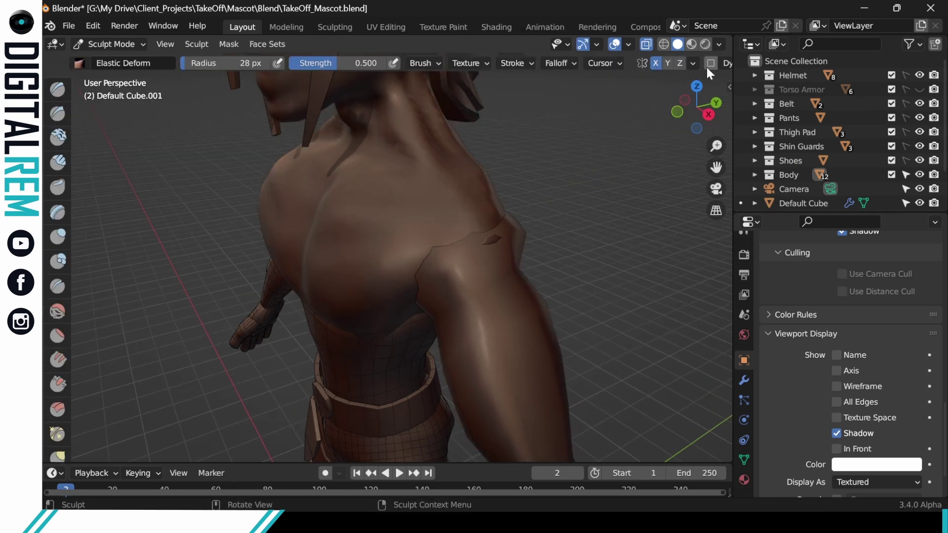
{"action": "left_click", "coordinate": [669, 65]}
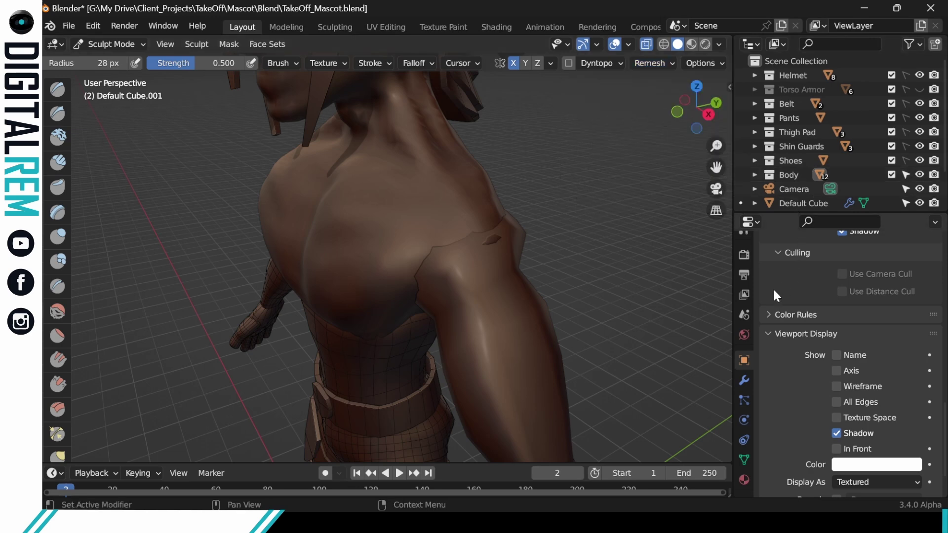
- Set the scene's length unit to inches
{"action": "left_click", "coordinate": [744, 325]}
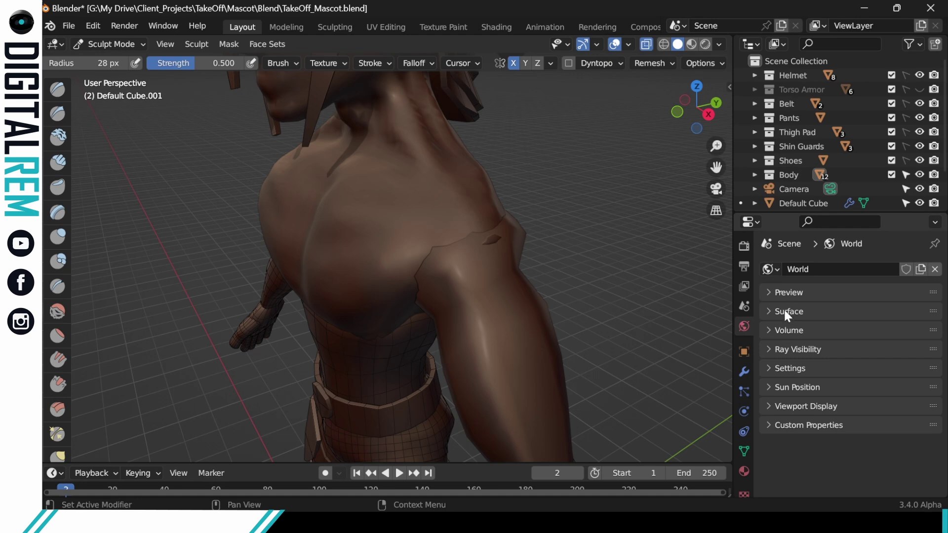
{"action": "left_click", "coordinate": [743, 286]}
{"action": "left_click", "coordinate": [744, 306]}
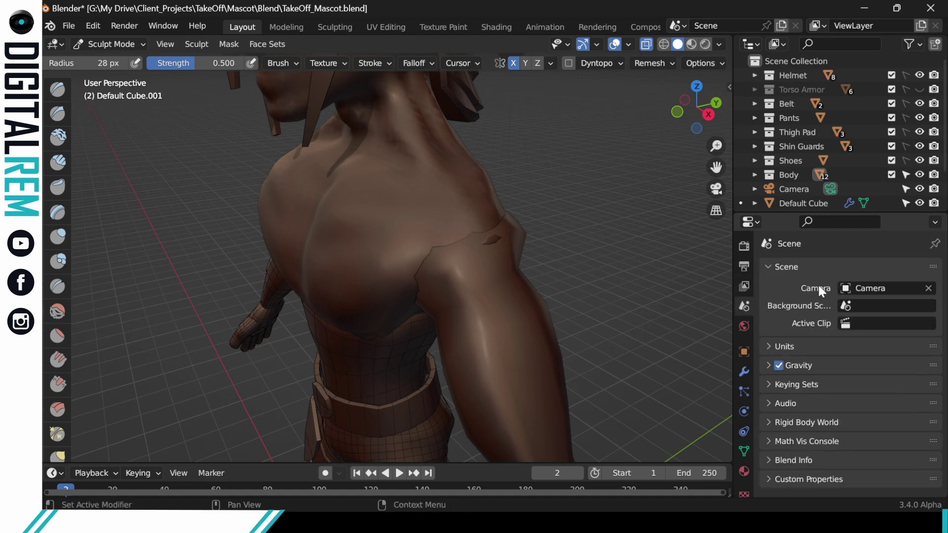
{"action": "left_click", "coordinate": [790, 347]}
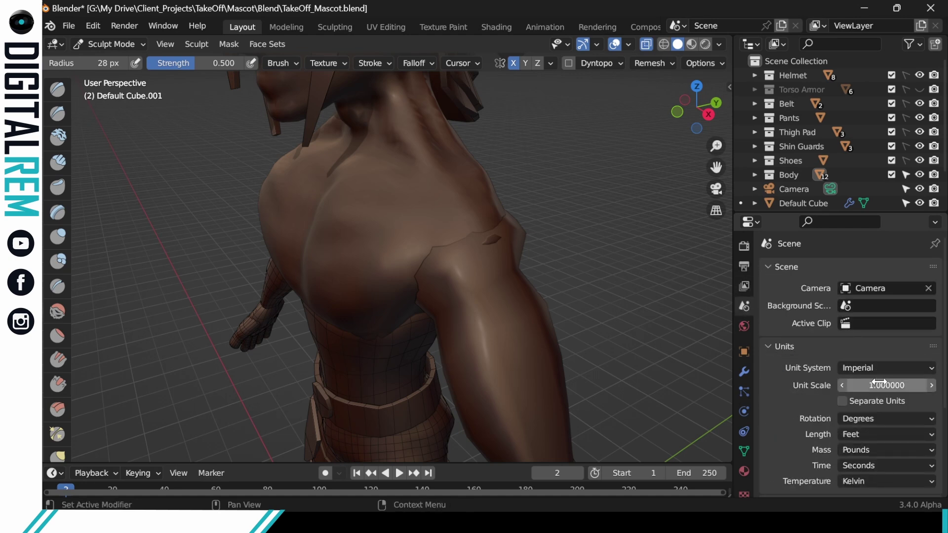
{"action": "left_click", "coordinate": [868, 433]}
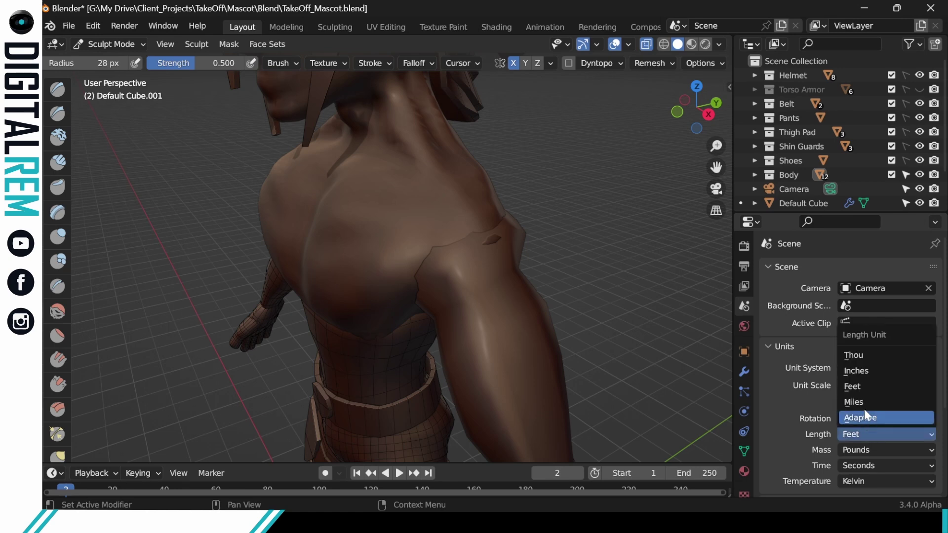
{"action": "left_click", "coordinate": [866, 372]}
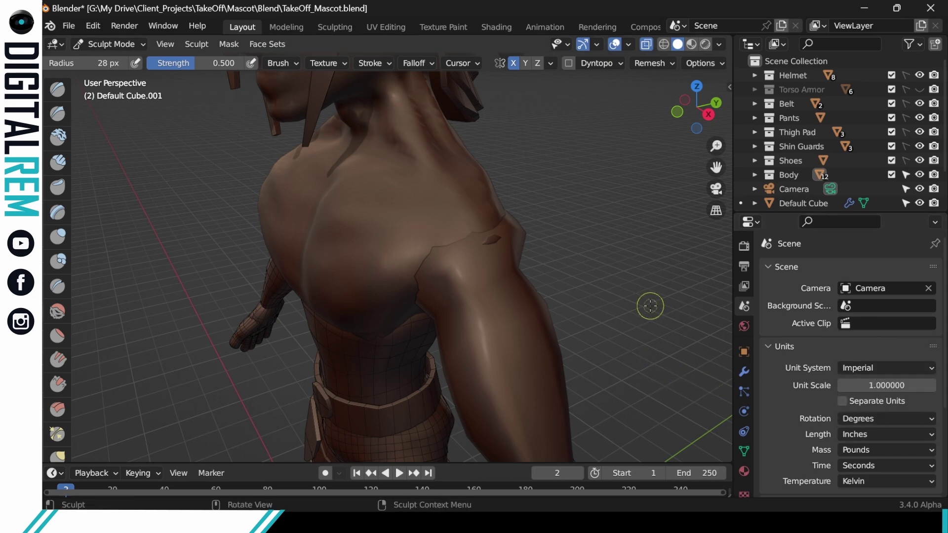
- Remesh the joined body with a voxel size of 1 inch to fuse the arms with the torso
{"action": "left_click", "coordinate": [662, 63]}
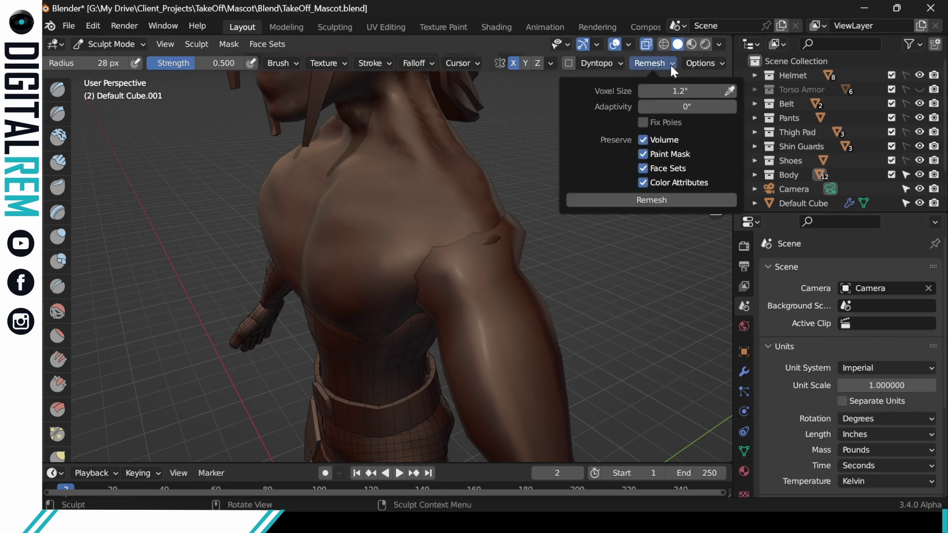
{"action": "left_click", "coordinate": [667, 64]}
{"action": "left_click", "coordinate": [668, 63]}
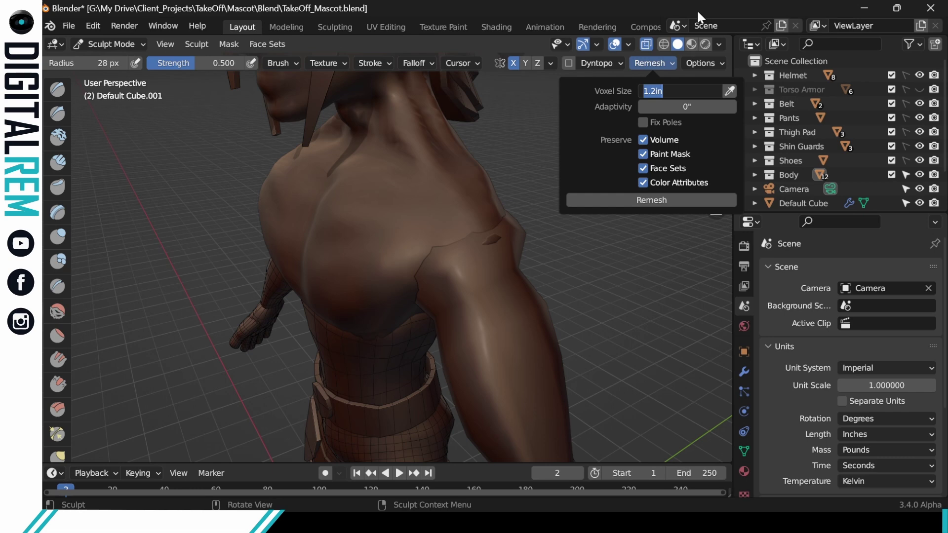
{"action": "type", "text": "1"}
{"action": "key", "text": "Return"}
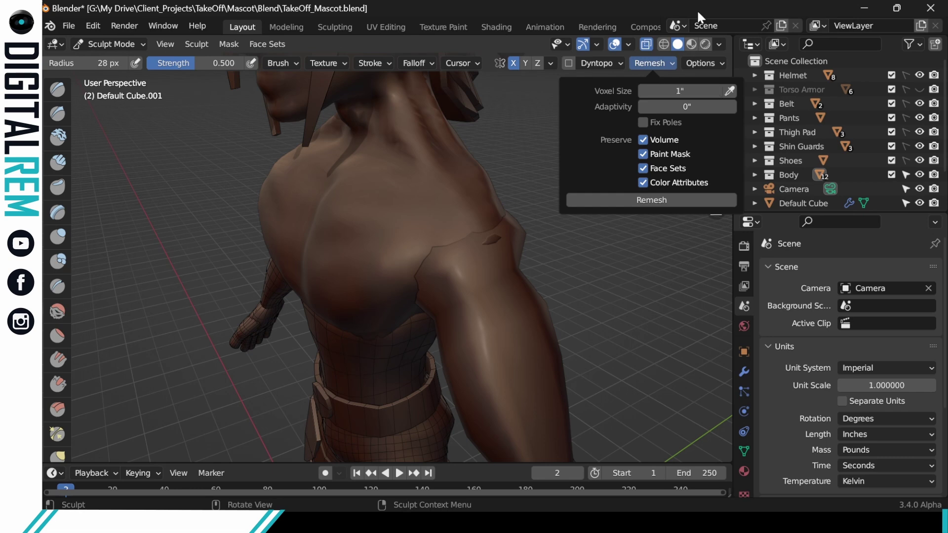
{"action": "left_click", "coordinate": [647, 199]}
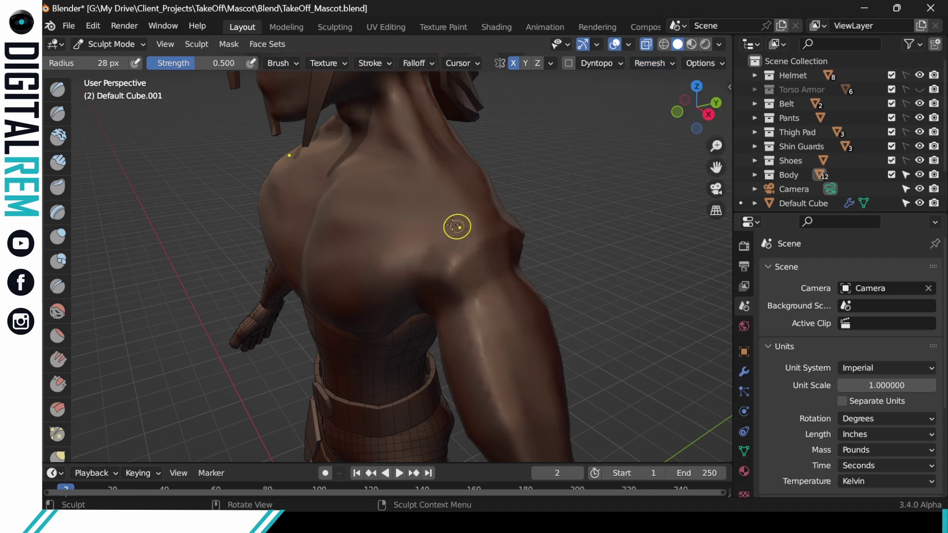
- Smooth the fused shoulder seams from several angles with the Smooth brush at 35 px radius and 0.135 strength
{"action": "middle_click_drag", "start_coordinate": [459, 222], "coordinate": [489, 277]}
{"action": "middle_click_drag", "start_coordinate": [503, 242], "coordinate": [468, 252], "text": "shift"}
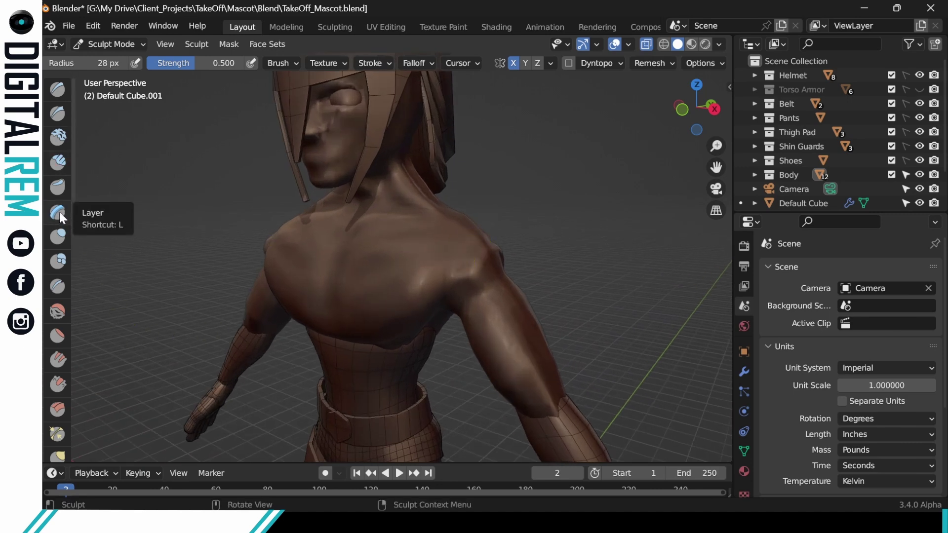
{"action": "left_click", "coordinate": [57, 310]}
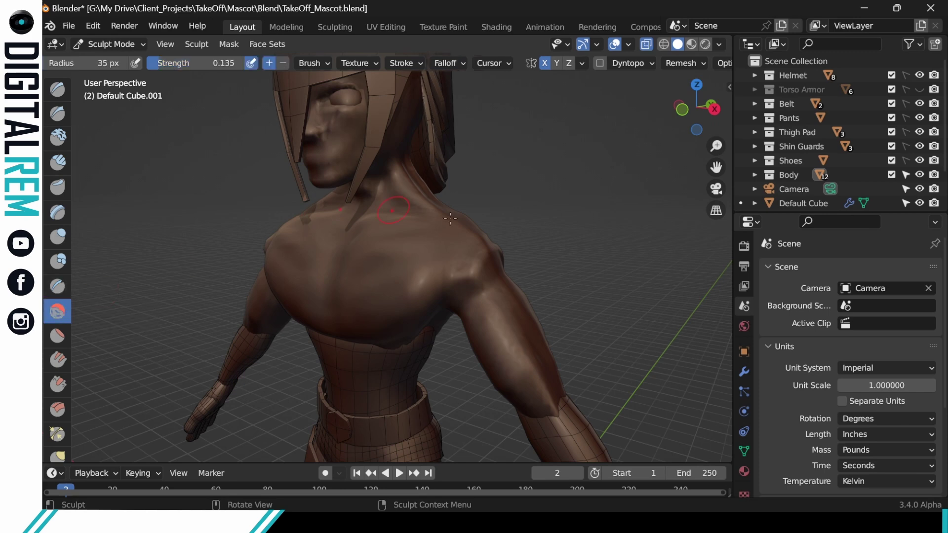
{"action": "mouse_move", "coordinate": [471, 269]}
{"action": "left_mouse_down"}
{"action": "mouse_move", "coordinate": [462, 275]}
{"action": "mouse_move", "coordinate": [473, 280]}
{"action": "left_mouse_up"}
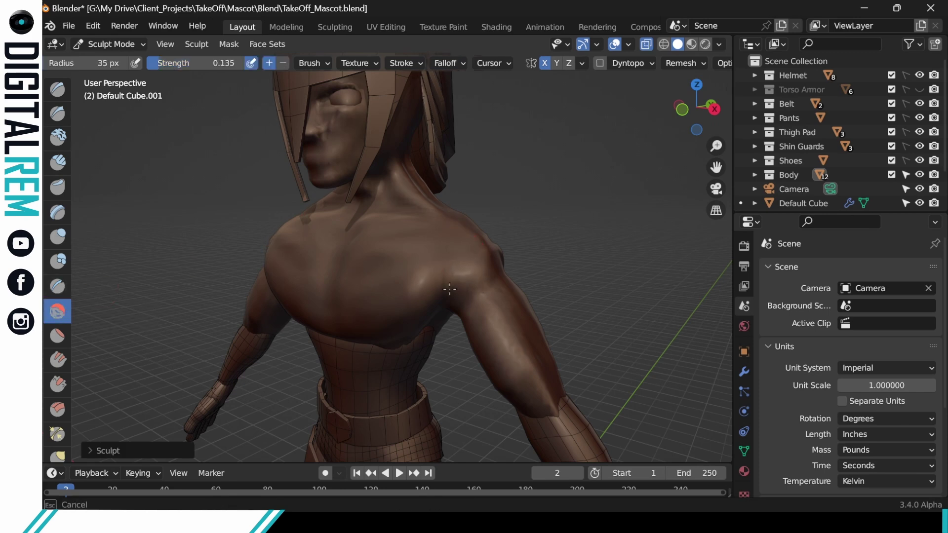
{"action": "mouse_move", "coordinate": [461, 275]}
{"action": "middle_mouse_down"}
{"action": "mouse_move", "coordinate": [491, 253]}
{"action": "mouse_move", "coordinate": [489, 276]}
{"action": "mouse_move", "coordinate": [513, 267]}
{"action": "mouse_move", "coordinate": [550, 278]}
{"action": "mouse_move", "coordinate": [556, 257]}
{"action": "middle_mouse_up"}
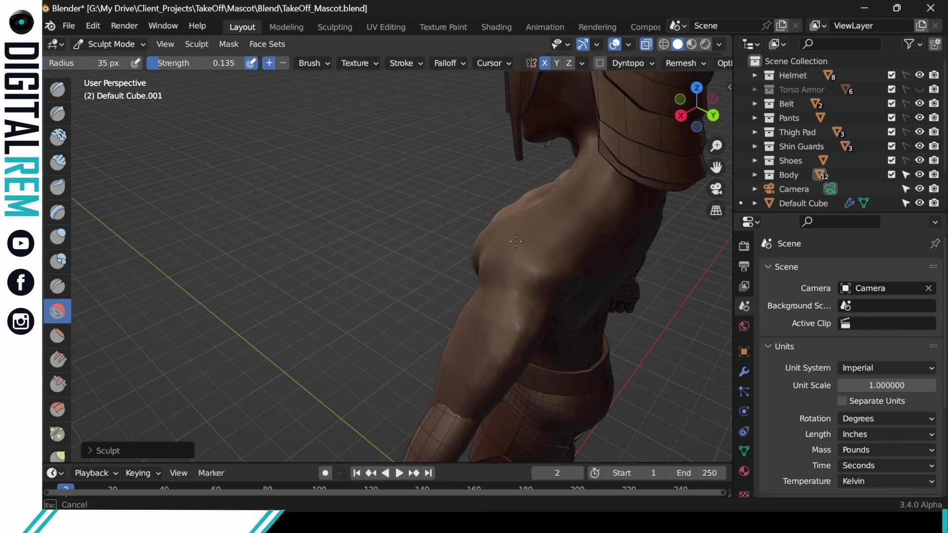
{"action": "middle_click_drag", "start_coordinate": [515, 241], "coordinate": [439, 218]}
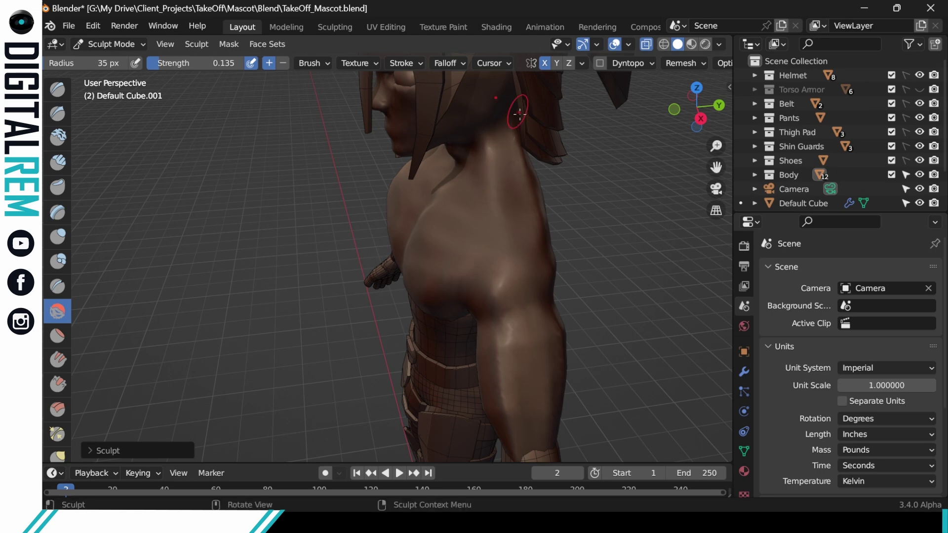
{"action": "middle_click_drag", "start_coordinate": [494, 143], "coordinate": [487, 111]}
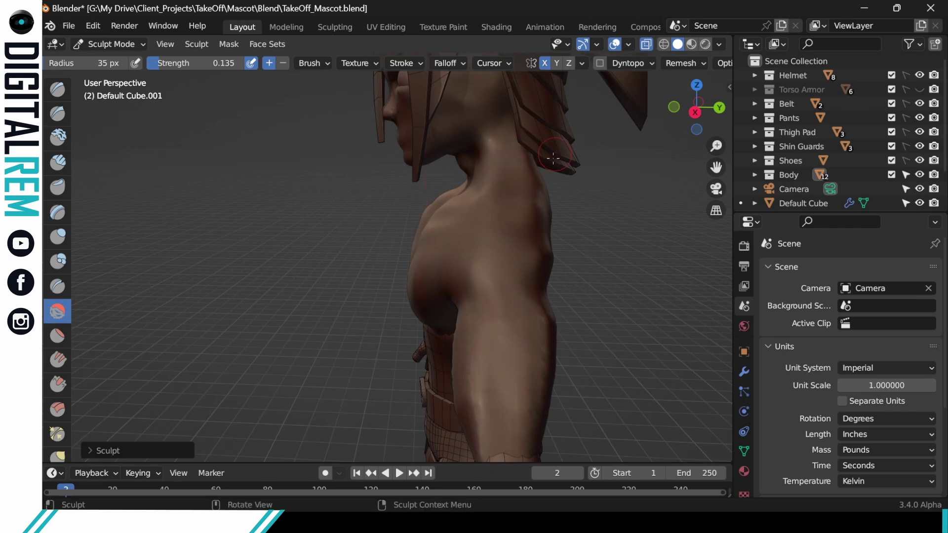
{"action": "middle_click_drag", "start_coordinate": [525, 187], "coordinate": [458, 209]}
{"action": "middle_click_drag", "start_coordinate": [405, 293], "coordinate": [55, 255]}
- Add volume to the shoulders and chest with the Inflate brush at 35 px radius and 0.500 strength, smoothing the transitions
{"action": "left_click", "coordinate": [57, 237]}
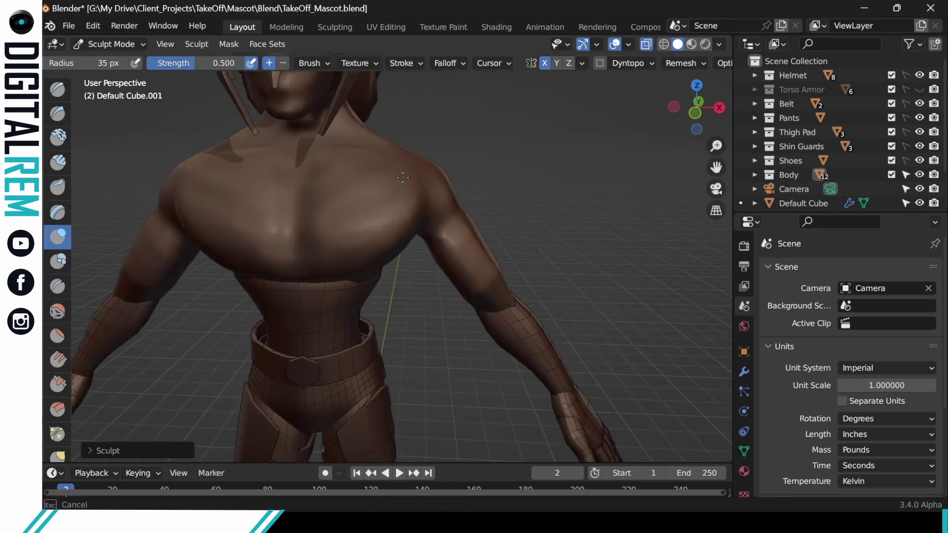
{"action": "left_click_drag", "start_coordinate": [438, 168], "coordinate": [403, 181]}
{"action": "left_click_drag", "start_coordinate": [327, 189], "coordinate": [331, 197]}
{"action": "mouse_move", "coordinate": [558, 165]}
{"action": "middle_mouse_down"}
{"action": "mouse_move", "coordinate": [452, 143]}
{"action": "mouse_move", "coordinate": [506, 163]}
{"action": "mouse_move", "coordinate": [479, 175]}
{"action": "middle_mouse_up"}
{"action": "middle_click_drag", "start_coordinate": [291, 251], "coordinate": [377, 248]}
{"action": "left_click_drag", "start_coordinate": [373, 246], "coordinate": [385, 254], "text": "shift"}
{"action": "middle_click_drag", "start_coordinate": [385, 254], "coordinate": [349, 266]}
{"action": "left_click_drag", "start_coordinate": [349, 266], "coordinate": [360, 237], "text": "shift"}
{"action": "middle_click_drag", "start_coordinate": [435, 168], "coordinate": [503, 198]}
{"action": "mouse_move", "coordinate": [435, 145]}
{"action": "middle_mouse_down"}
{"action": "mouse_move", "coordinate": [352, 152]}
{"action": "mouse_move", "coordinate": [390, 193]}
{"action": "middle_mouse_up"}
{"action": "key", "text": "i"}
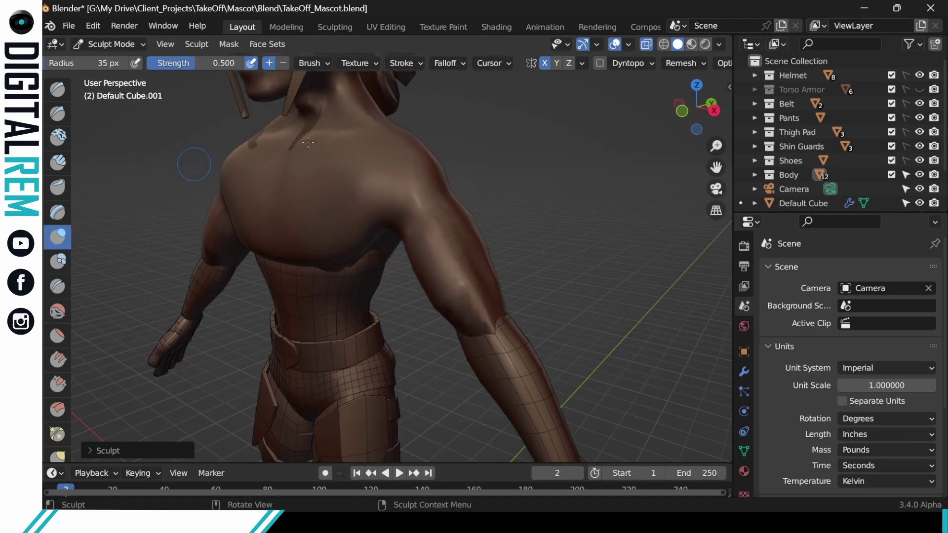
{"action": "mouse_move", "coordinate": [316, 193]}
{"action": "middle_mouse_down"}
{"action": "mouse_move", "coordinate": [380, 185]}
{"action": "mouse_move", "coordinate": [380, 203]}
{"action": "mouse_move", "coordinate": [425, 200]}
{"action": "mouse_move", "coordinate": [275, 290]}
{"action": "mouse_move", "coordinate": [430, 208]}
{"action": "mouse_move", "coordinate": [522, 205]}
{"action": "mouse_move", "coordinate": [465, 160]}
{"action": "middle_mouse_up"}
- Build up the deltoids and the front of the upper arms with the Clay Strips brush at 32 px radius and 0.600 strength
{"action": "key", "text": "c"}
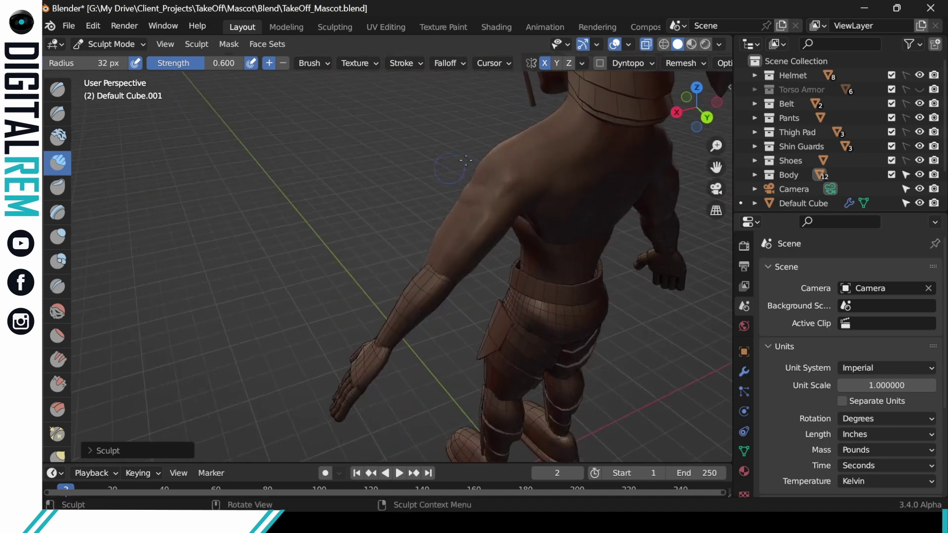
{"action": "mouse_move", "coordinate": [559, 171]}
{"action": "middle_mouse_down"}
{"action": "mouse_move", "coordinate": [511, 232]}
{"action": "mouse_move", "coordinate": [474, 233]}
{"action": "mouse_move", "coordinate": [520, 245]}
{"action": "mouse_move", "coordinate": [461, 204]}
{"action": "mouse_move", "coordinate": [456, 218]}
{"action": "mouse_move", "coordinate": [444, 214]}
{"action": "middle_mouse_up"}
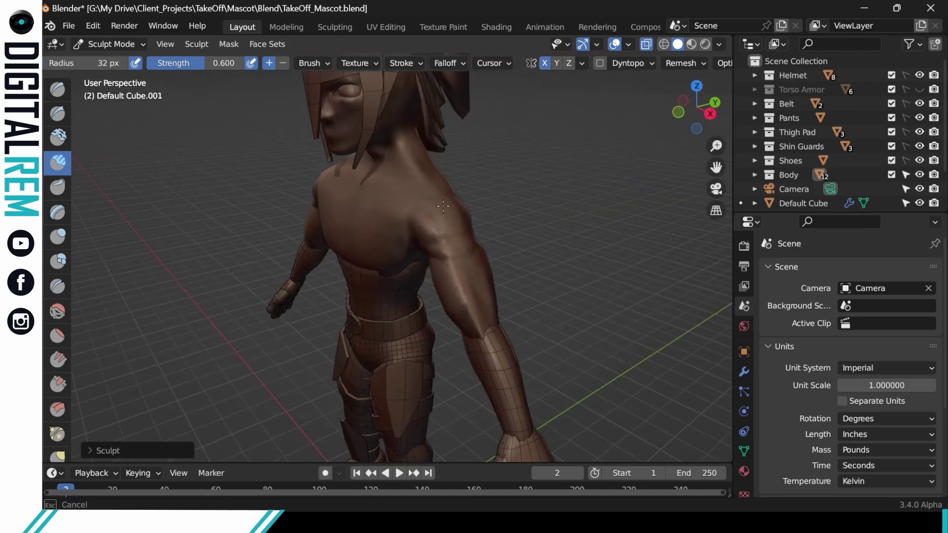
{"action": "mouse_move", "coordinate": [475, 195]}
{"action": "middle_mouse_down"}
{"action": "mouse_move", "coordinate": [485, 231]}
{"action": "mouse_move", "coordinate": [429, 218]}
{"action": "middle_mouse_up"}
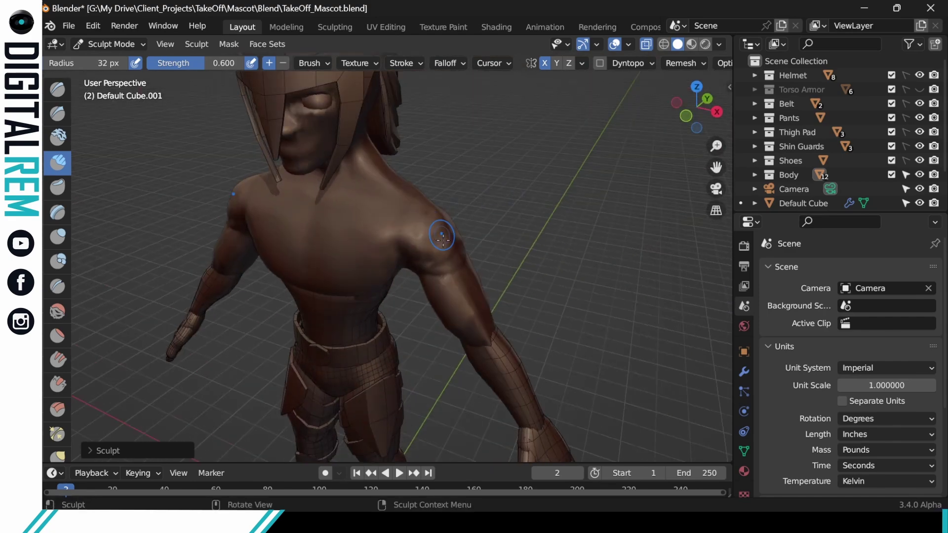
{"action": "middle_click_drag", "start_coordinate": [485, 213], "coordinate": [499, 202]}
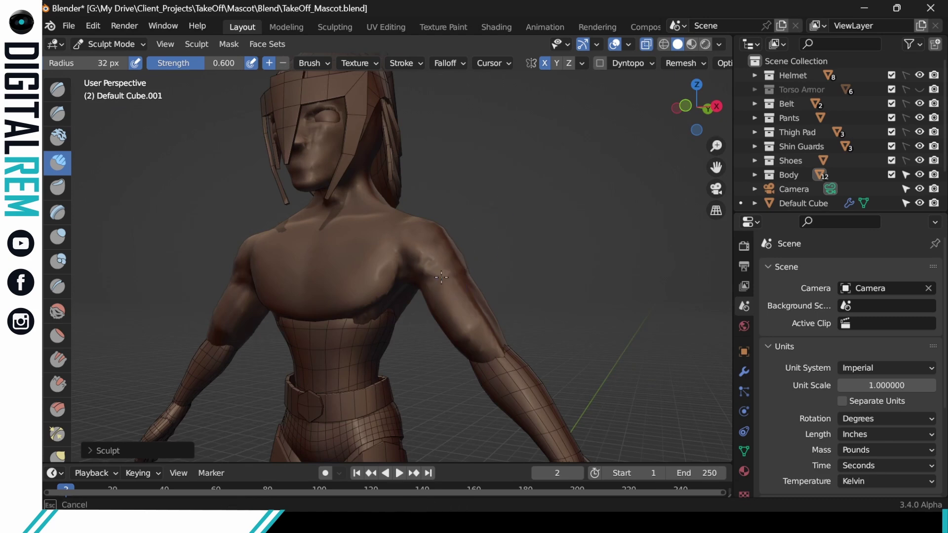
{"action": "middle_click_drag", "start_coordinate": [469, 256], "coordinate": [441, 285]}
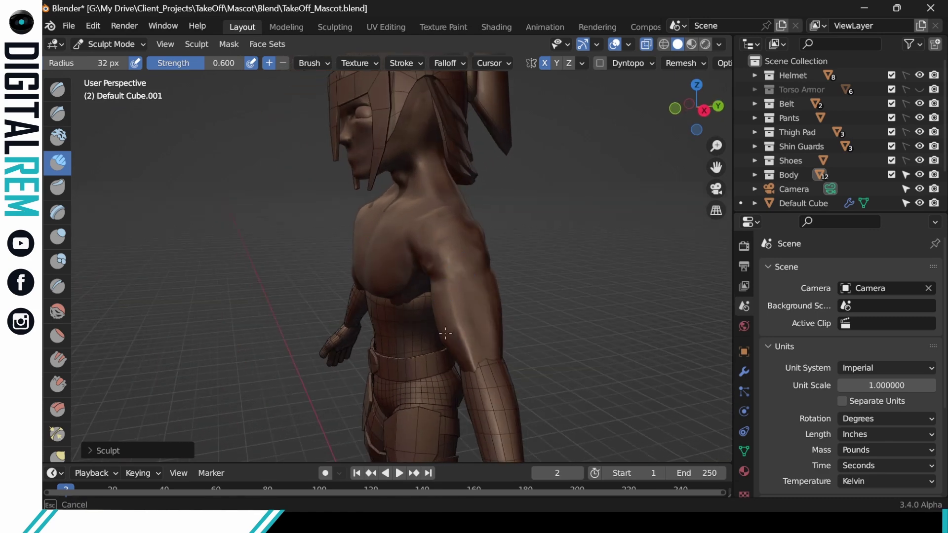
{"action": "middle_click_drag", "start_coordinate": [467, 355], "coordinate": [465, 349]}
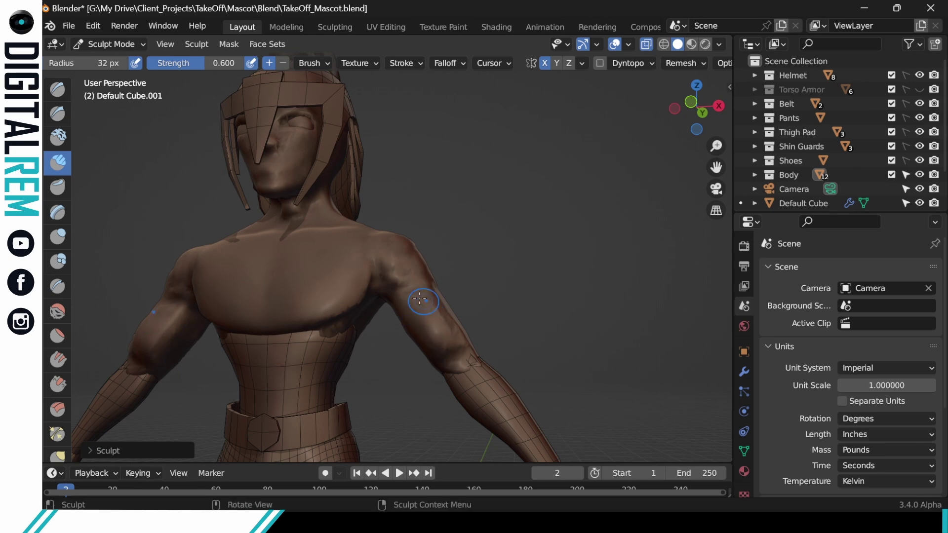
- Shape the rear deltoids and triceps from behind and below with Clay Strips strokes at 32 px radius
{"action": "mouse_move", "coordinate": [434, 306]}
{"action": "middle_mouse_down"}
{"action": "mouse_move", "coordinate": [461, 276]}
{"action": "mouse_move", "coordinate": [508, 281]}
{"action": "mouse_move", "coordinate": [482, 324]}
{"action": "mouse_move", "coordinate": [416, 281]}
{"action": "mouse_move", "coordinate": [434, 254]}
{"action": "mouse_move", "coordinate": [400, 312]}
{"action": "mouse_move", "coordinate": [402, 331]}
{"action": "middle_mouse_up"}
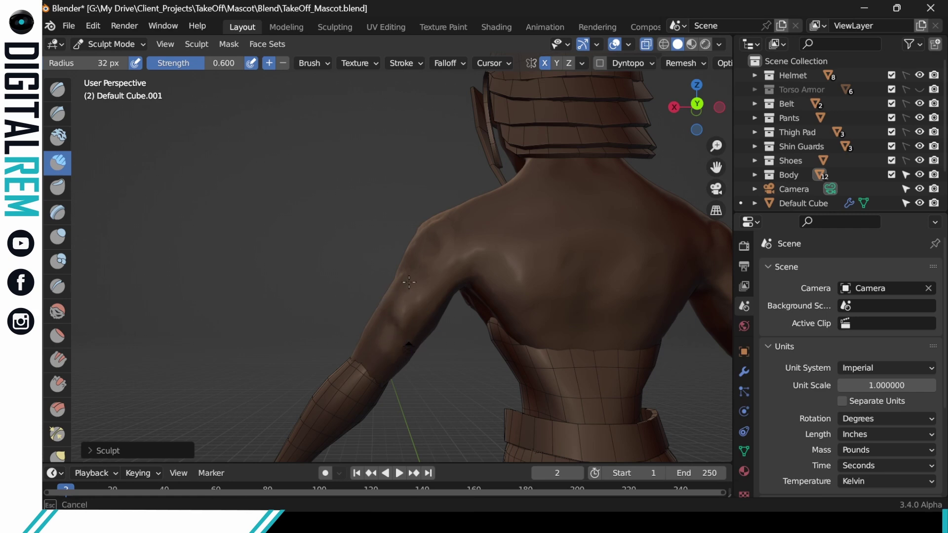
{"action": "middle_click_drag", "start_coordinate": [395, 293], "coordinate": [402, 283]}
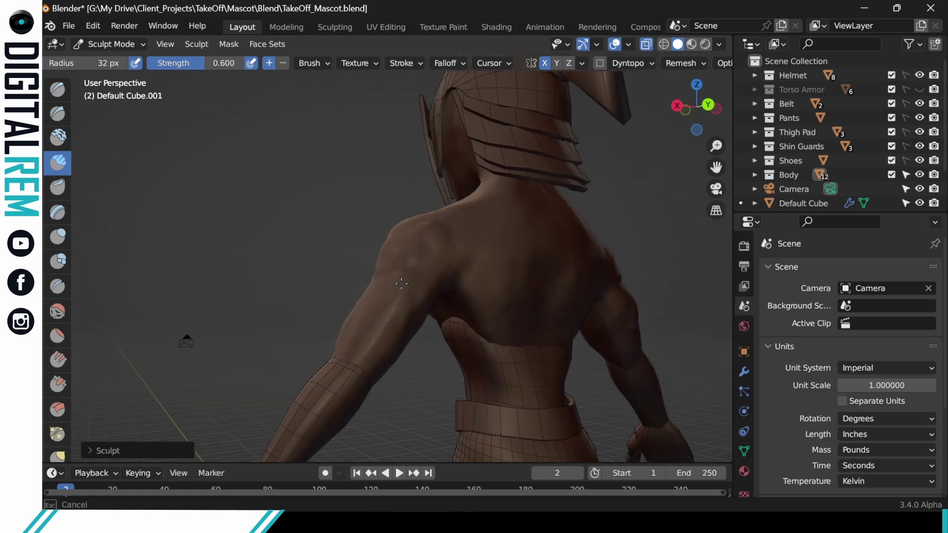
{"action": "left_click_drag", "start_coordinate": [418, 308], "coordinate": [431, 296]}
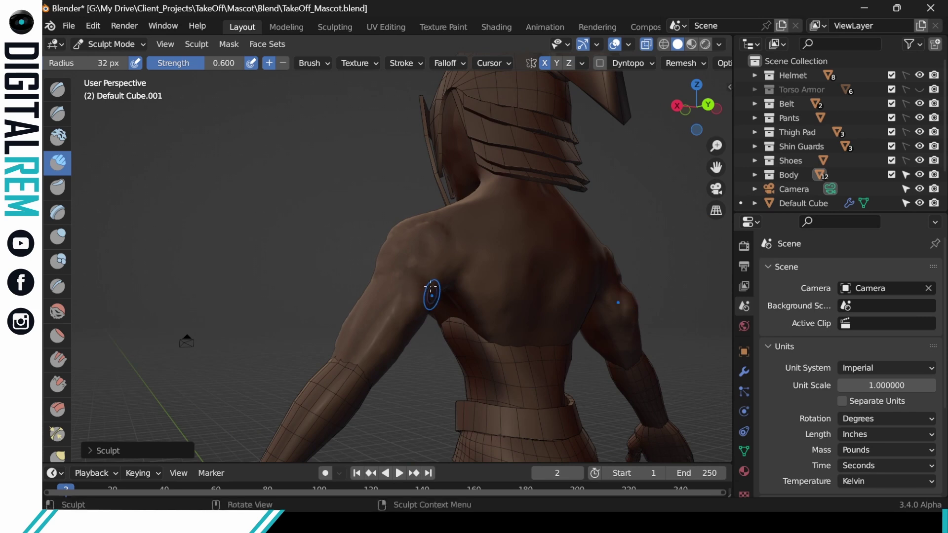
{"action": "middle_click_drag", "start_coordinate": [432, 296], "coordinate": [457, 262]}
{"action": "left_click_drag", "start_coordinate": [429, 295], "coordinate": [426, 313]}
{"action": "middle_click_drag", "start_coordinate": [420, 326], "coordinate": [423, 294]}
{"action": "middle_click_drag", "start_coordinate": [397, 356], "coordinate": [384, 360]}
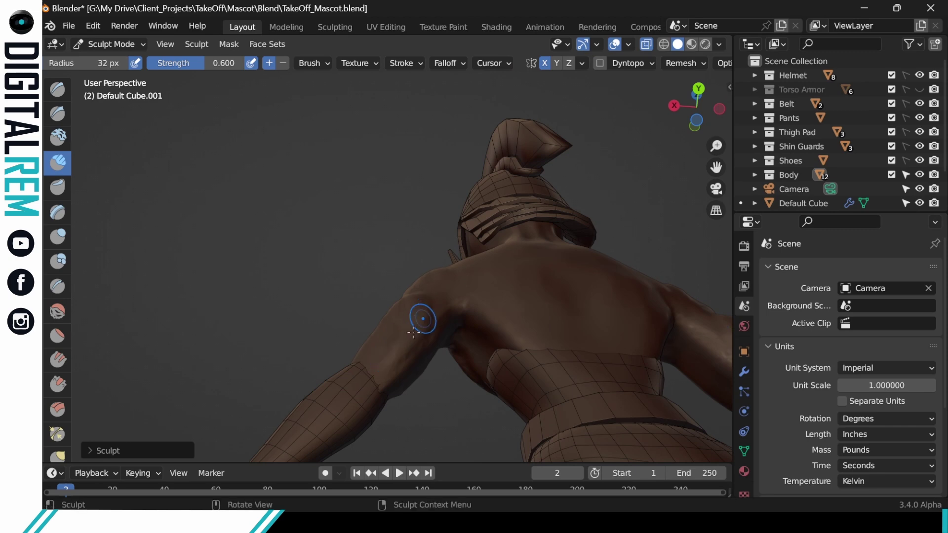
{"action": "middle_click_drag", "start_coordinate": [419, 322], "coordinate": [464, 355]}
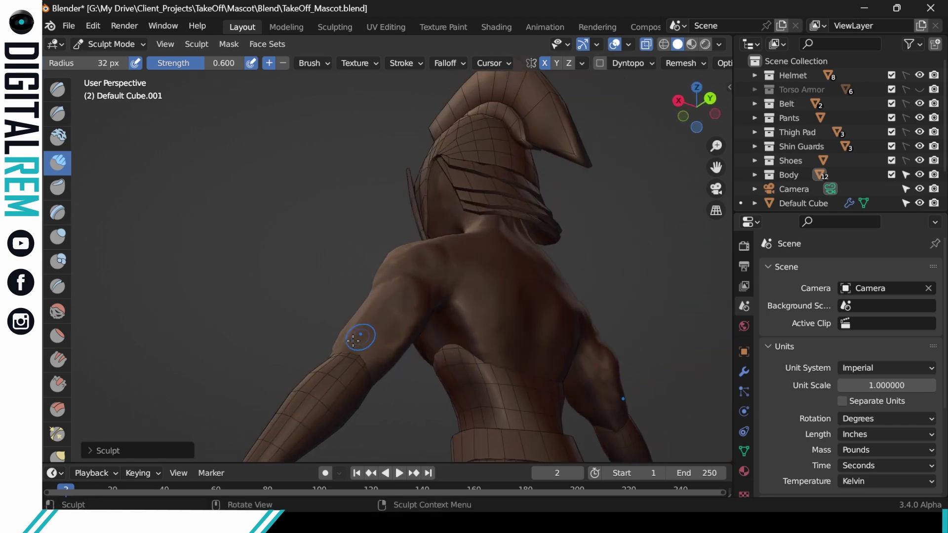
{"action": "middle_click_drag", "start_coordinate": [370, 324], "coordinate": [430, 339]}
{"action": "middle_click_drag", "start_coordinate": [362, 314], "coordinate": [396, 240]}
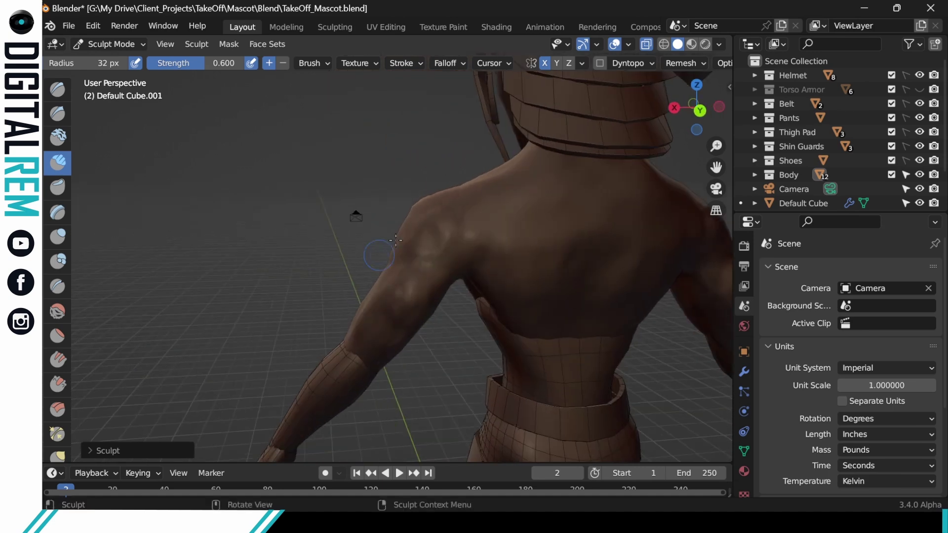
- Try another Clay Strips stroke on the back of the upper arm and undo the last two sculpt changes
{"action": "left_click_drag", "start_coordinate": [387, 327], "coordinate": [399, 314]}
{"action": "key", "text": "ctrl+z"}
{"action": "key", "text": "ctrl+z"}
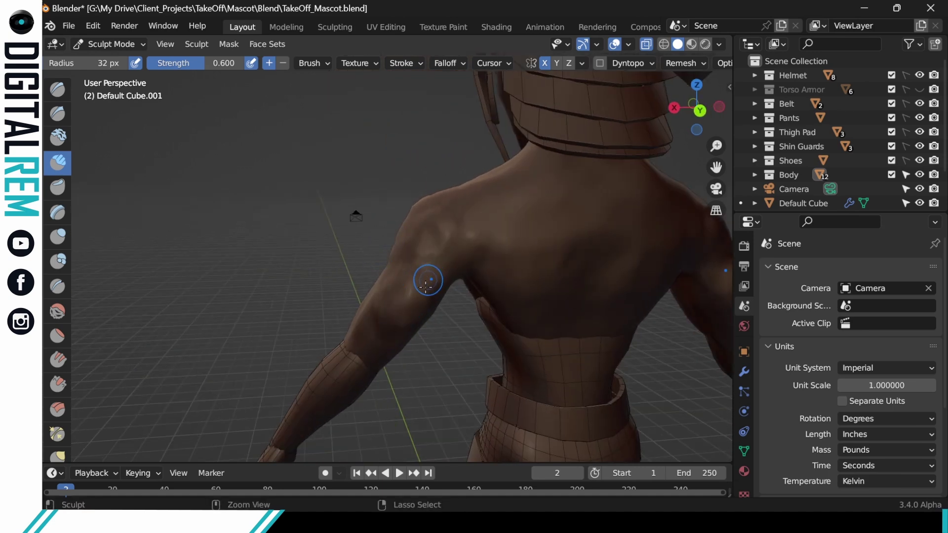
- Define the triceps, elbow area and rear shoulder muscles with further Clay Strips strokes at 0.600 strength
{"action": "middle_click_drag", "start_coordinate": [389, 327], "coordinate": [452, 259]}
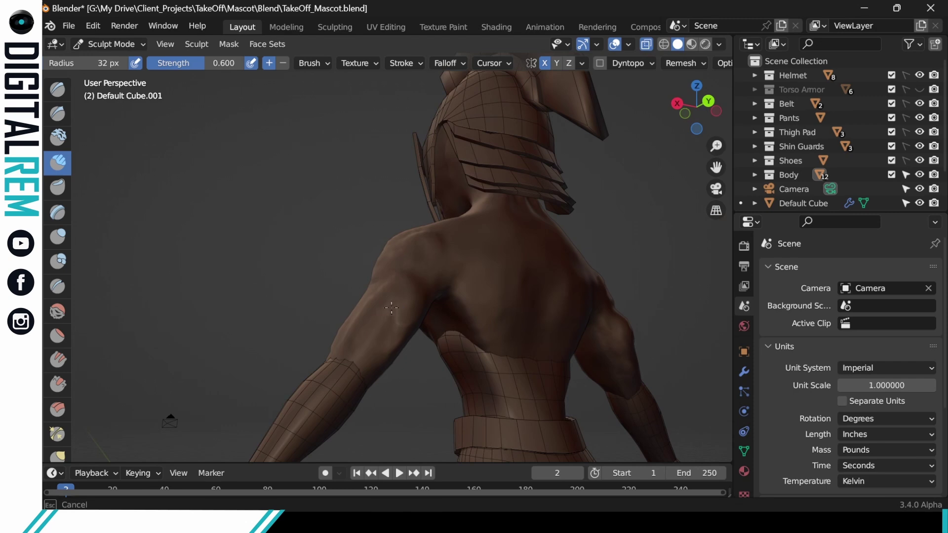
{"action": "mouse_move", "coordinate": [391, 307]}
{"action": "middle_mouse_down"}
{"action": "mouse_move", "coordinate": [482, 333]}
{"action": "mouse_move", "coordinate": [445, 346]}
{"action": "mouse_move", "coordinate": [386, 312]}
{"action": "middle_mouse_up"}
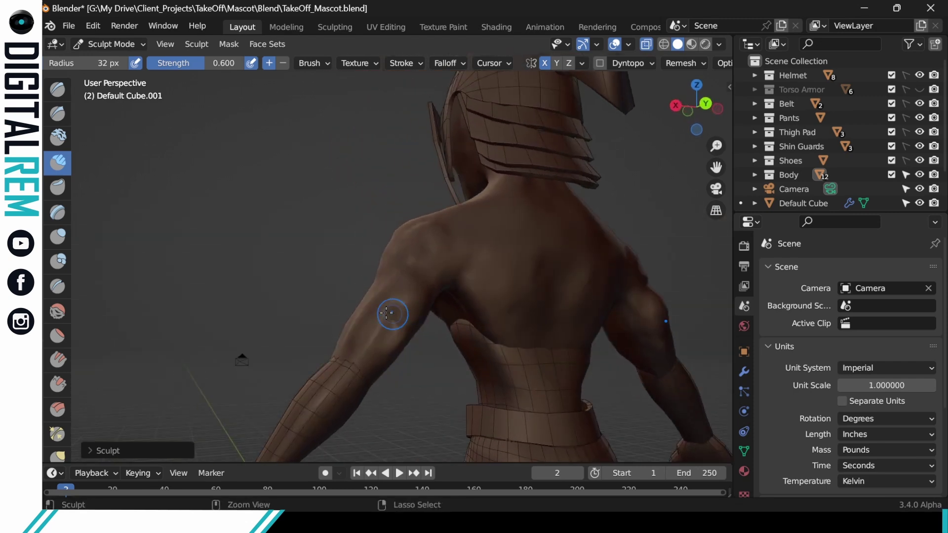
{"action": "mouse_move", "coordinate": [441, 279]}
{"action": "middle_mouse_down"}
{"action": "mouse_move", "coordinate": [451, 244]}
{"action": "mouse_move", "coordinate": [395, 340]}
{"action": "middle_mouse_up"}
{"action": "middle_click_drag", "start_coordinate": [431, 307], "coordinate": [410, 370]}
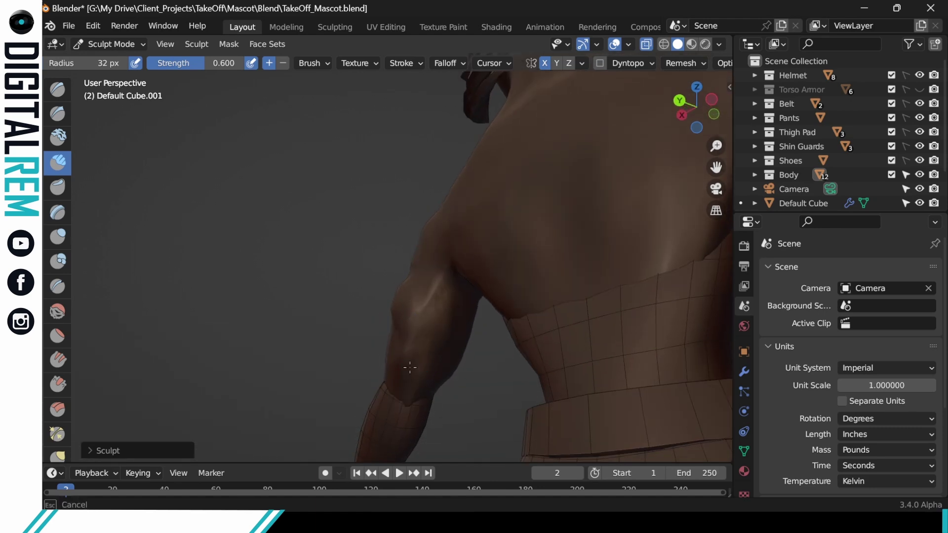
{"action": "mouse_move", "coordinate": [467, 268]}
{"action": "middle_mouse_down"}
{"action": "mouse_move", "coordinate": [566, 260]}
{"action": "mouse_move", "coordinate": [554, 300]}
{"action": "mouse_move", "coordinate": [520, 298]}
{"action": "mouse_move", "coordinate": [490, 212]}
{"action": "mouse_move", "coordinate": [571, 341]}
{"action": "mouse_move", "coordinate": [528, 282]}
{"action": "mouse_move", "coordinate": [608, 259]}
{"action": "mouse_move", "coordinate": [538, 173]}
{"action": "mouse_move", "coordinate": [438, 227]}
{"action": "mouse_move", "coordinate": [408, 283]}
{"action": "mouse_move", "coordinate": [487, 254]}
{"action": "mouse_move", "coordinate": [501, 210]}
{"action": "mouse_move", "coordinate": [535, 265]}
{"action": "mouse_move", "coordinate": [636, 269]}
{"action": "mouse_move", "coordinate": [567, 313]}
{"action": "mouse_move", "coordinate": [514, 281]}
{"action": "mouse_move", "coordinate": [482, 237]}
{"action": "mouse_move", "coordinate": [445, 296]}
{"action": "mouse_move", "coordinate": [464, 274]}
{"action": "mouse_move", "coordinate": [434, 296]}
{"action": "mouse_move", "coordinate": [439, 275]}
{"action": "mouse_move", "coordinate": [413, 280]}
{"action": "middle_mouse_up"}
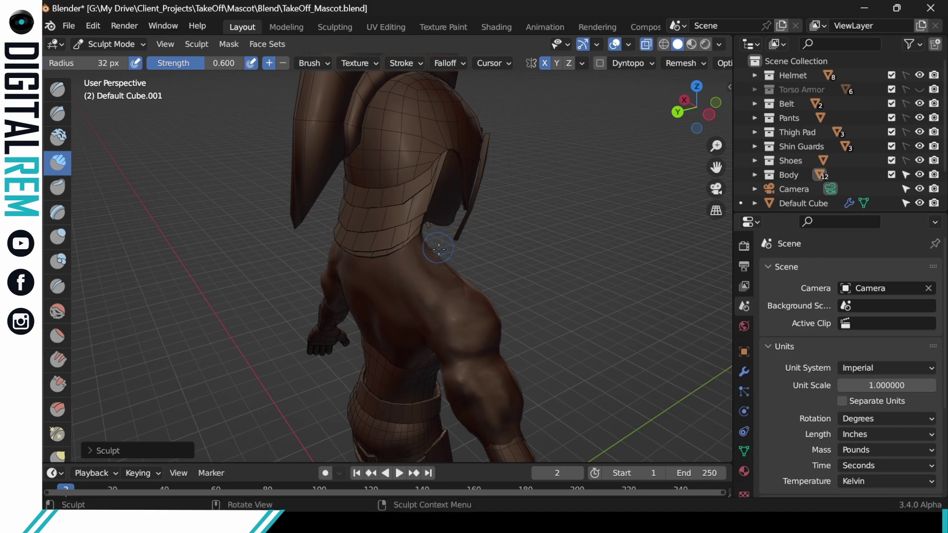
{"action": "middle_click_drag", "start_coordinate": [427, 249], "coordinate": [434, 280]}
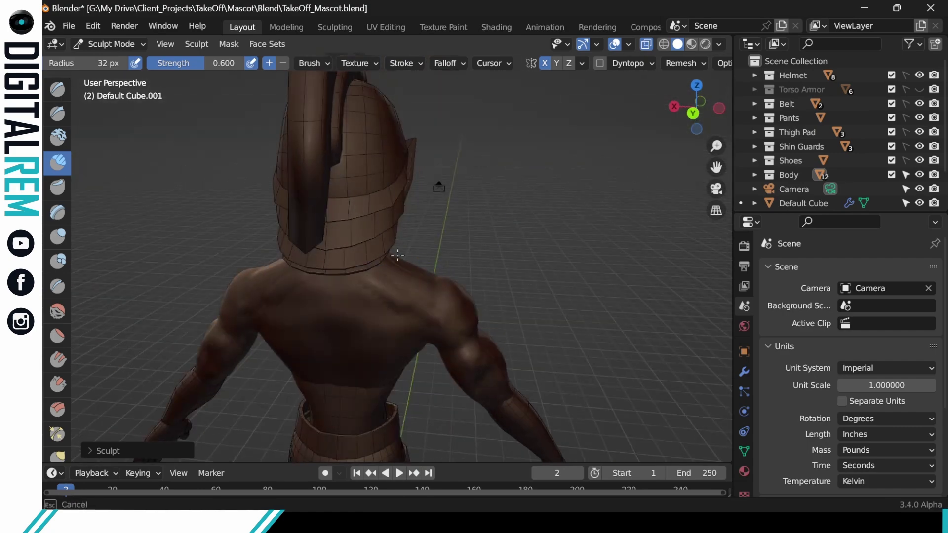
- Shape the shoulder blades, trapezius and upper back with Clay Strips strokes at 32 px radius and 0.600 strength
{"action": "mouse_move", "coordinate": [397, 255]}
{"action": "middle_mouse_down"}
{"action": "mouse_move", "coordinate": [390, 309]}
{"action": "mouse_move", "coordinate": [395, 281]}
{"action": "middle_mouse_up"}
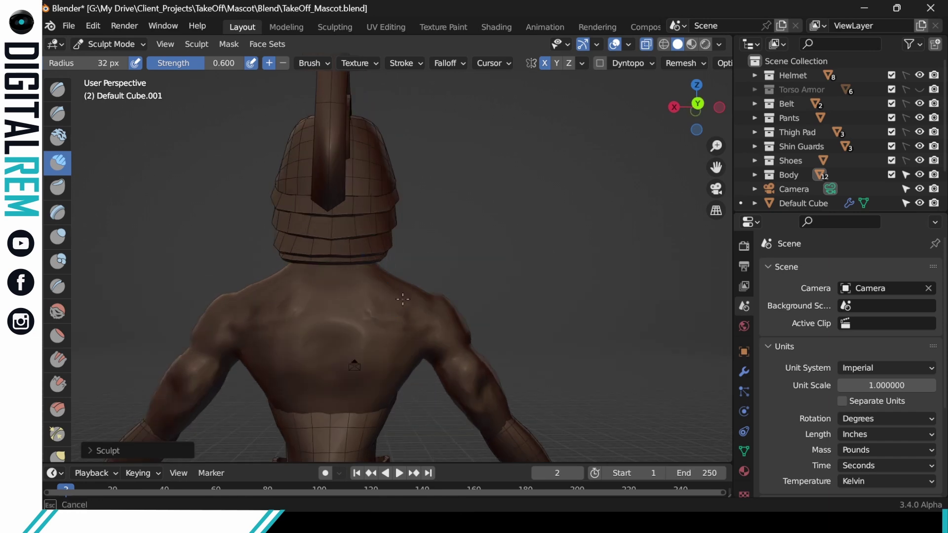
{"action": "middle_click_drag", "start_coordinate": [447, 274], "coordinate": [419, 313]}
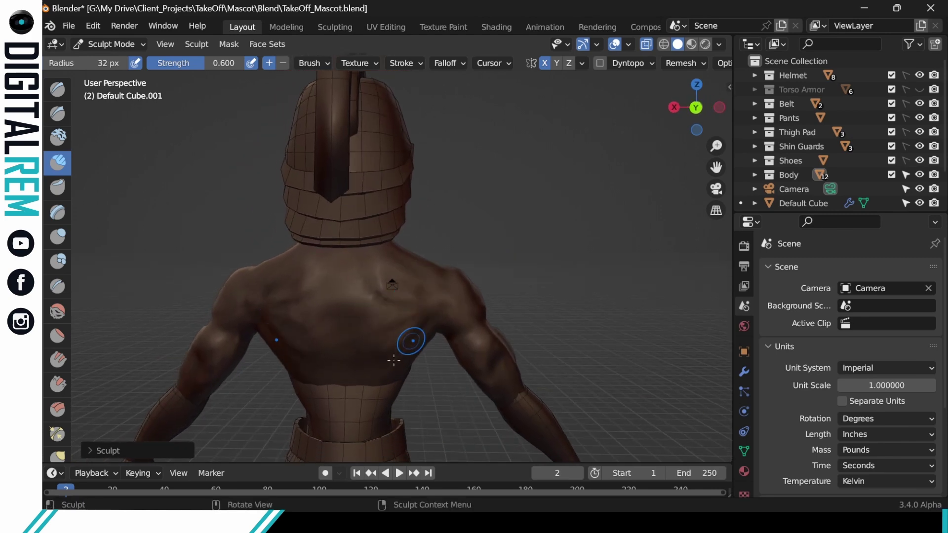
{"action": "middle_click_drag", "start_coordinate": [428, 274], "coordinate": [440, 316]}
{"action": "middle_click_drag", "start_coordinate": [430, 274], "coordinate": [325, 206]}
{"action": "left_click_drag", "start_coordinate": [324, 206], "coordinate": [329, 207]}
{"action": "middle_click_drag", "start_coordinate": [568, 193], "coordinate": [518, 154]}
{"action": "mouse_move", "coordinate": [247, 259]}
{"action": "left_mouse_down"}
{"action": "mouse_move", "coordinate": [230, 282]}
{"action": "mouse_move", "coordinate": [249, 316]}
{"action": "left_mouse_up"}
{"action": "mouse_move", "coordinate": [257, 340]}
{"action": "middle_mouse_down"}
{"action": "mouse_move", "coordinate": [326, 353]}
{"action": "mouse_move", "coordinate": [461, 292]}
{"action": "mouse_move", "coordinate": [523, 303]}
{"action": "mouse_move", "coordinate": [511, 267]}
{"action": "middle_mouse_up"}
- Examine the mascot's overall proportions and the sculpted chest, shoulders and arms from the front
{"action": "scroll", "coordinate": [511, 267], "scroll_direction": "down", "scroll_amount": 10}
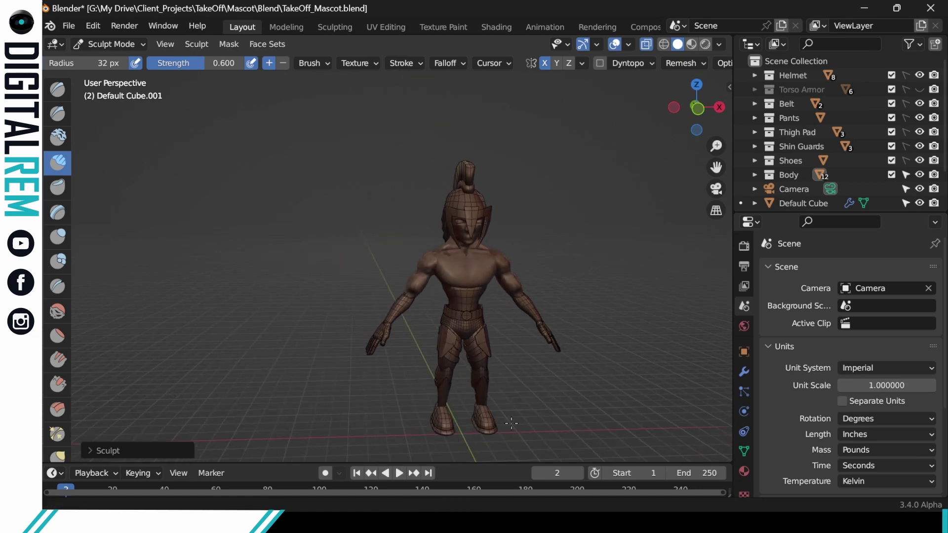
{"action": "middle_click_drag", "start_coordinate": [571, 283], "coordinate": [511, 272], "text": "shift"}
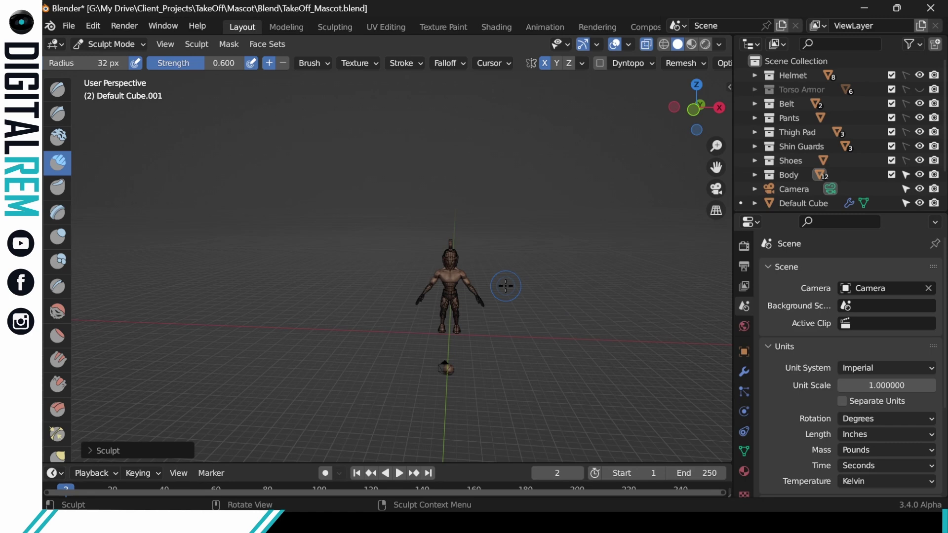
{"action": "middle_click_drag", "start_coordinate": [523, 253], "coordinate": [534, 190], "text": "ctrl"}
{"action": "mouse_move", "coordinate": [466, 286]}
{"action": "middle_mouse_down", "text": "shift"}
{"action": "mouse_move", "coordinate": [516, 264]}
{"action": "mouse_move", "coordinate": [520, 258]}
{"action": "mouse_move", "coordinate": [495, 262]}
{"action": "mouse_move", "coordinate": [518, 240]}
{"action": "mouse_move", "coordinate": [519, 279]}
{"action": "mouse_move", "coordinate": [540, 193]}
{"action": "middle_mouse_up", "text": "shift"}
{"action": "mouse_move", "coordinate": [498, 258]}
{"action": "middle_mouse_down", "text": "shift"}
{"action": "mouse_move", "coordinate": [528, 260]}
{"action": "mouse_move", "coordinate": [546, 303]}
{"action": "mouse_move", "coordinate": [501, 244]}
{"action": "middle_mouse_up", "text": "shift"}
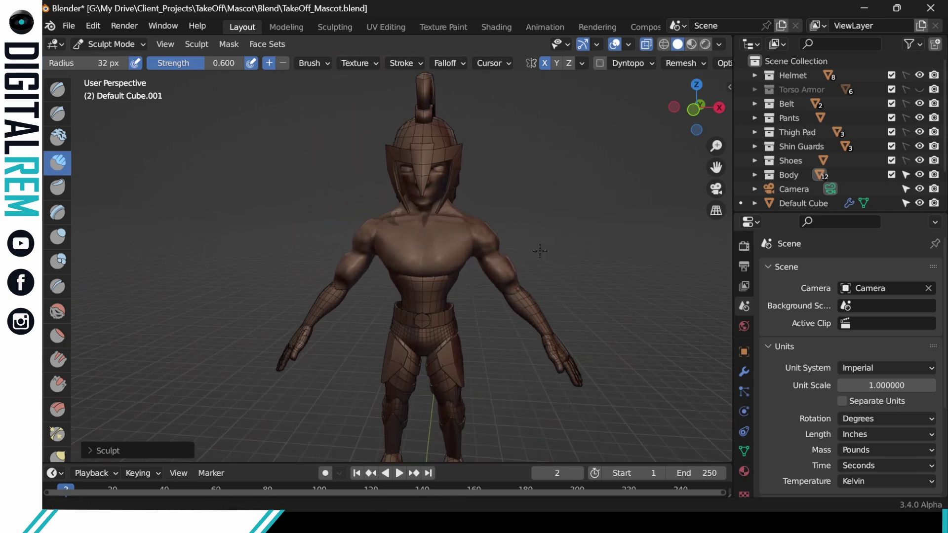
{"action": "scroll", "coordinate": [502, 244], "scroll_direction": "up", "scroll_amount": 2}
{"action": "left_click_drag", "start_coordinate": [498, 263], "coordinate": [500, 268], "text": "ctrl"}
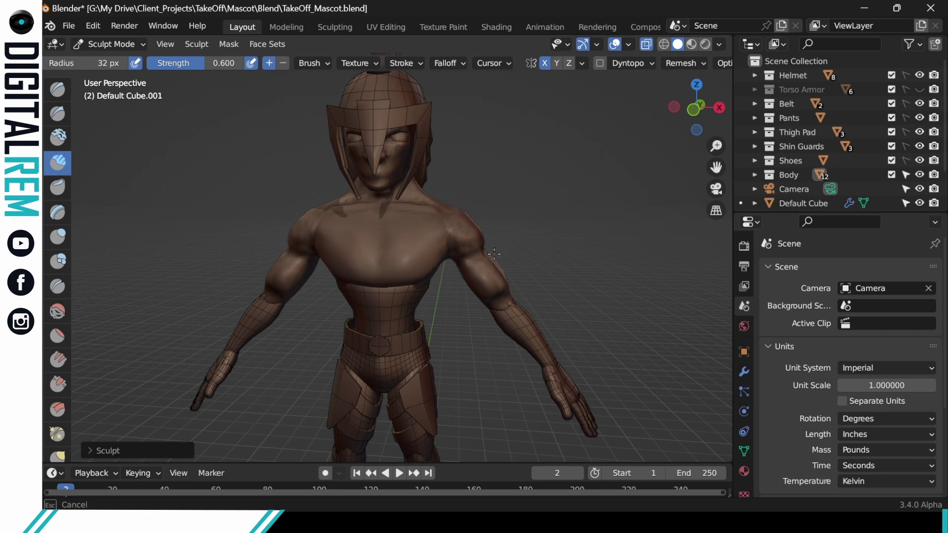
{"action": "mouse_move", "coordinate": [494, 254]}
{"action": "middle_mouse_down"}
{"action": "mouse_move", "coordinate": [551, 241]}
{"action": "mouse_move", "coordinate": [497, 266]}
{"action": "mouse_move", "coordinate": [546, 220]}
{"action": "middle_mouse_up"}
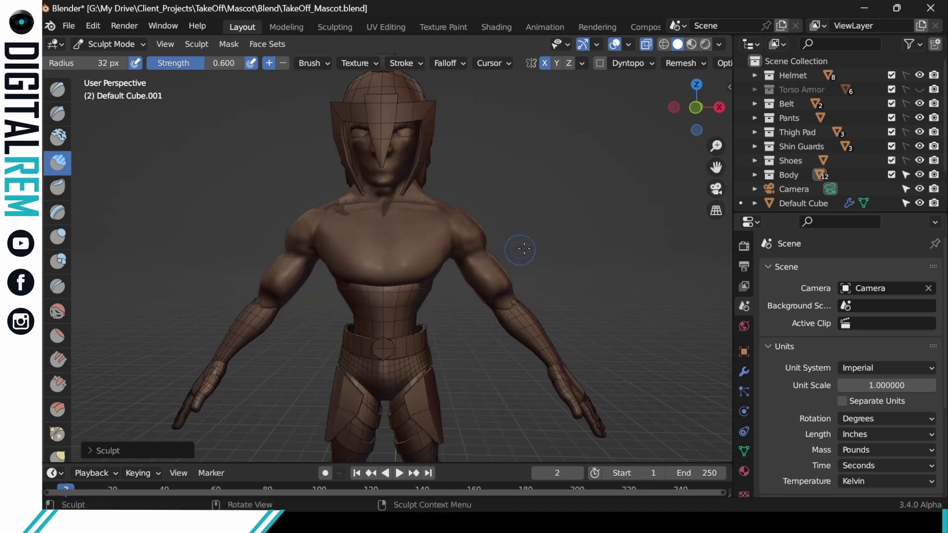
{"action": "mouse_move", "coordinate": [523, 249]}
{"action": "middle_mouse_down"}
{"action": "mouse_move", "coordinate": [532, 240]}
{"action": "mouse_move", "coordinate": [518, 256]}
{"action": "middle_mouse_up"}
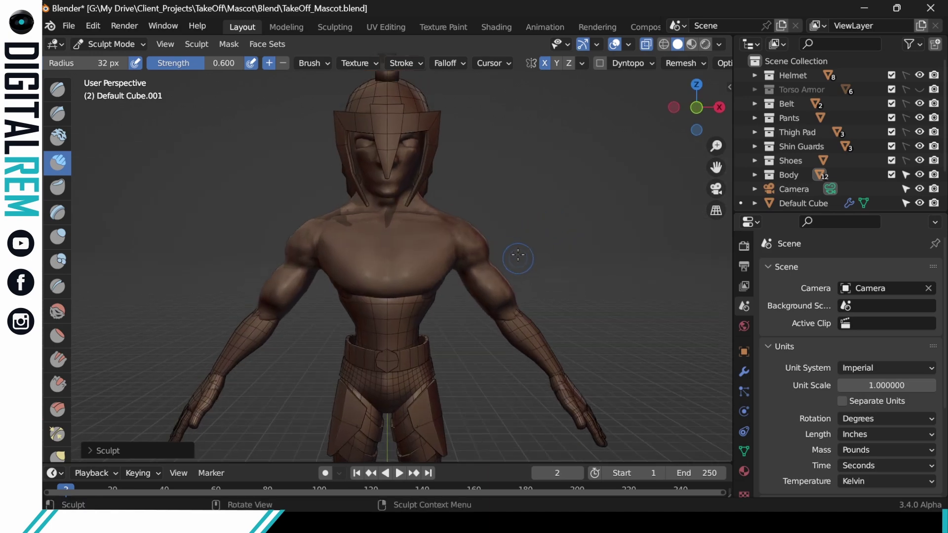
- Switch to Object Mode and join the forearms with the torso mesh
{"action": "key", "text": "ctrl+Tab"}
{"action": "left_click", "coordinate": [375, 253]}
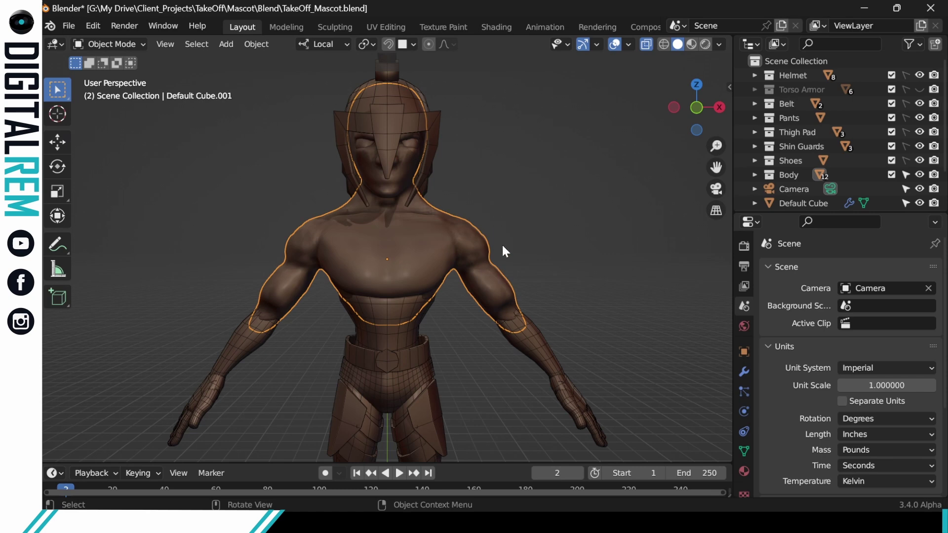
{"action": "left_click", "coordinate": [542, 344]}
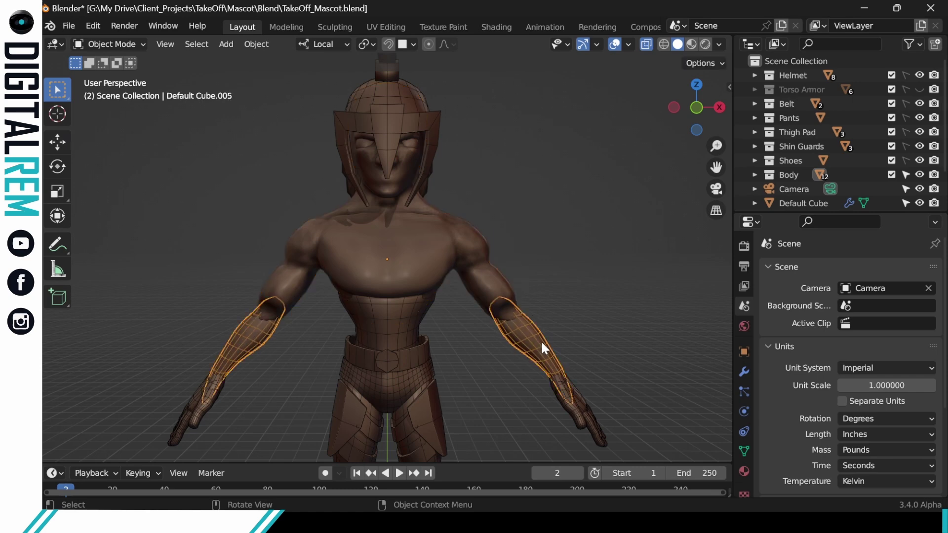
{"action": "left_click", "coordinate": [491, 283], "text": "shift"}
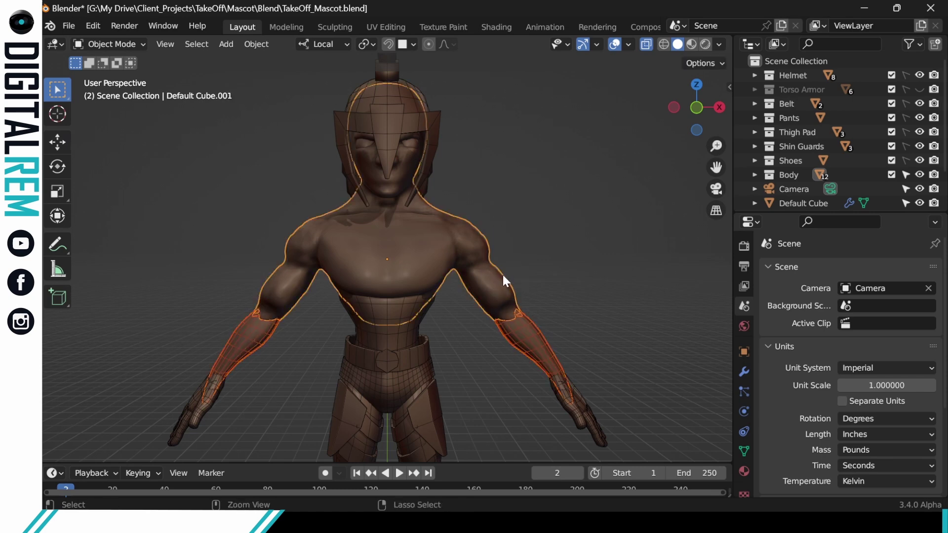
{"action": "key", "text": "ctrl+j"}
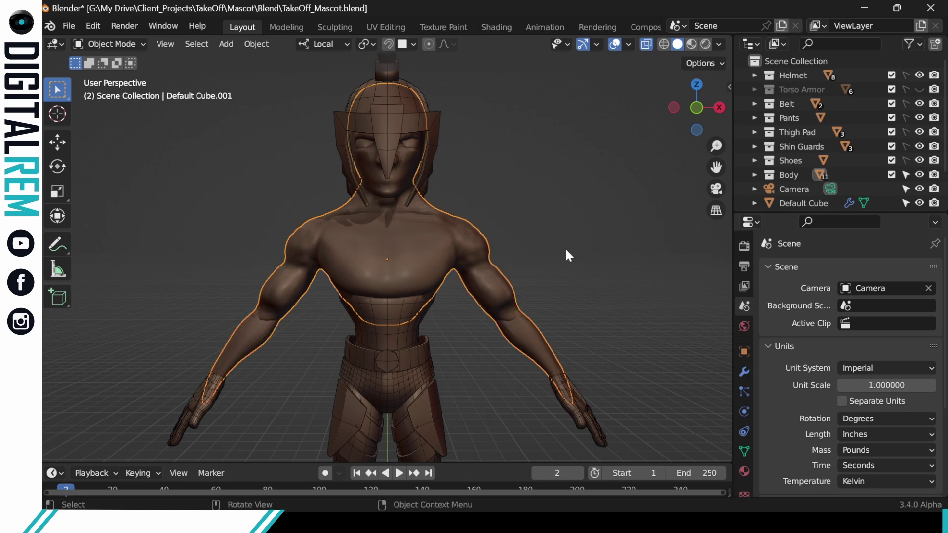
- Join the palms, midsection and legs with the torso mesh, and hide the Belt, Pants, Thigh Pad, Shin Guards and Shoes collections
{"action": "middle_click_drag", "start_coordinate": [569, 245], "coordinate": [494, 271]}
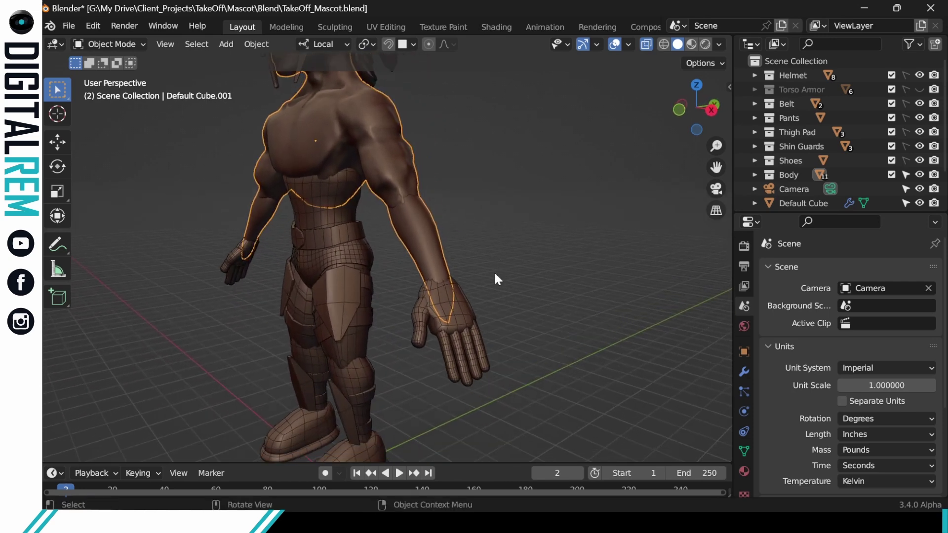
{"action": "left_click", "coordinate": [464, 312], "text": "shift"}
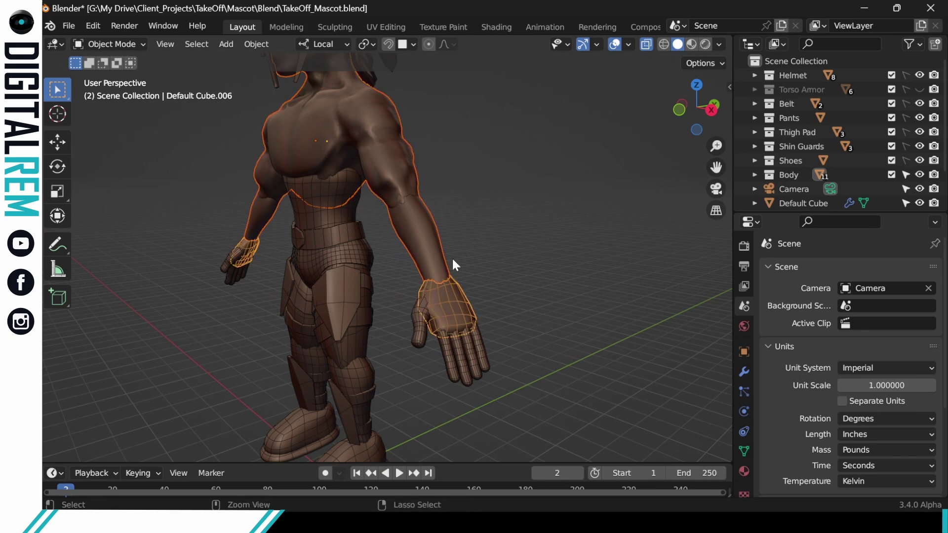
{"action": "key", "text": "ctrl+j"}
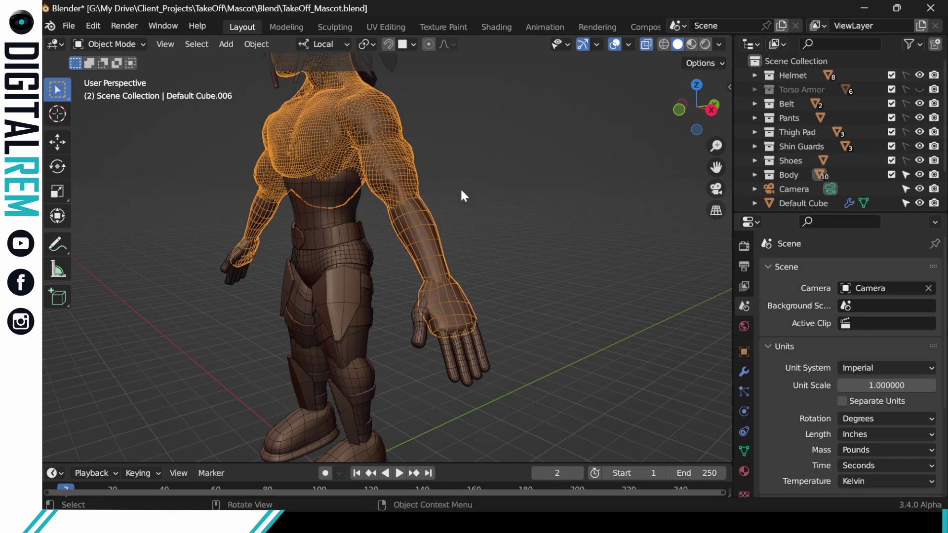
{"action": "middle_click_drag", "start_coordinate": [449, 228], "coordinate": [512, 245]}
{"action": "scroll", "coordinate": [428, 212], "scroll_direction": "up", "scroll_amount": 3}
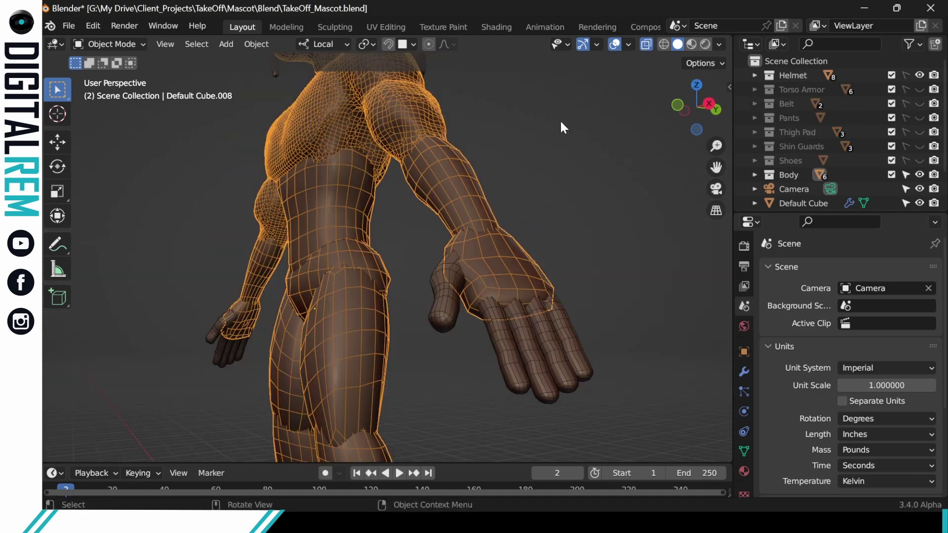
- Return to Sculpt Mode and remesh the joined body with a 1" voxel size
{"action": "key", "text": "ctrl+Tab"}
{"action": "left_click", "coordinate": [573, 215]}
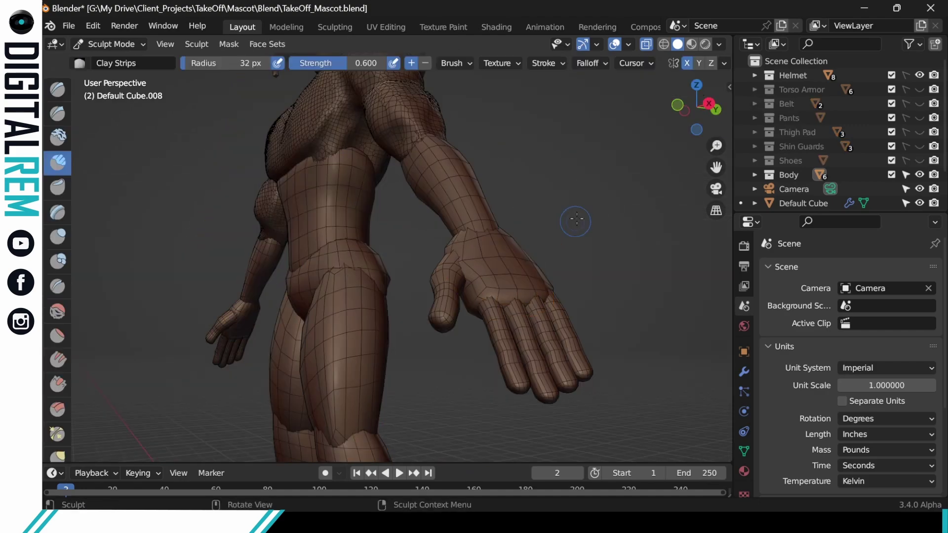
{"action": "middle_click_drag", "start_coordinate": [647, 127], "coordinate": [615, 173], "text": "shift"}
{"action": "middle_click_drag", "start_coordinate": [675, 65], "coordinate": [511, 109]}
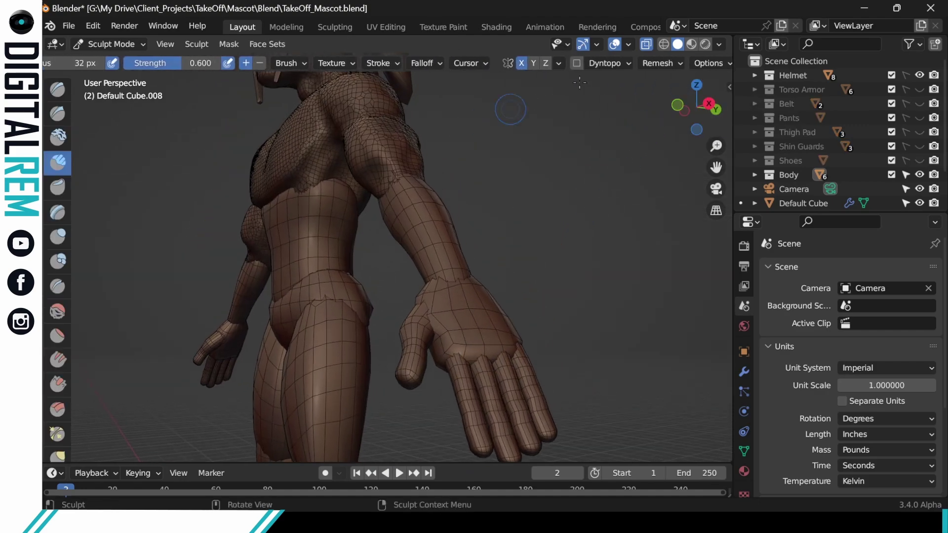
{"action": "left_click", "coordinate": [658, 64]}
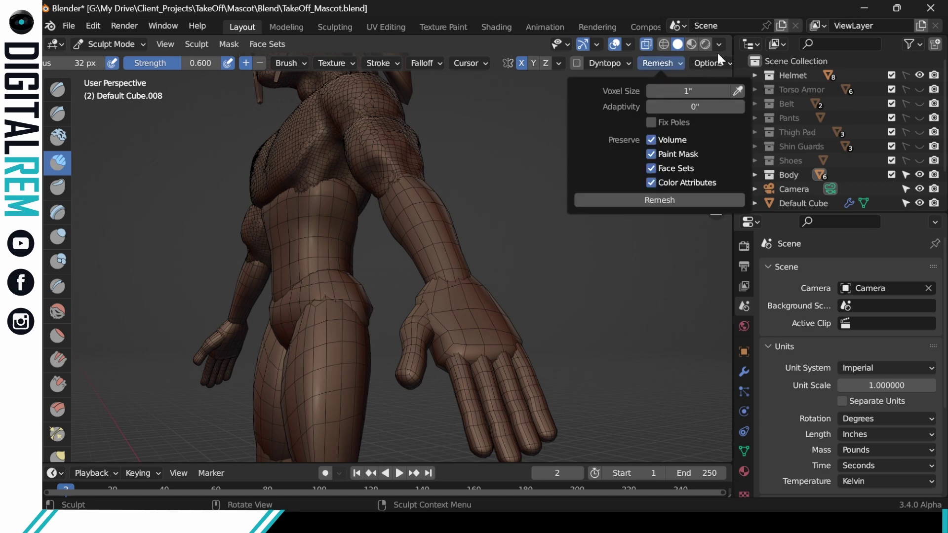
{"action": "left_click", "coordinate": [664, 200]}
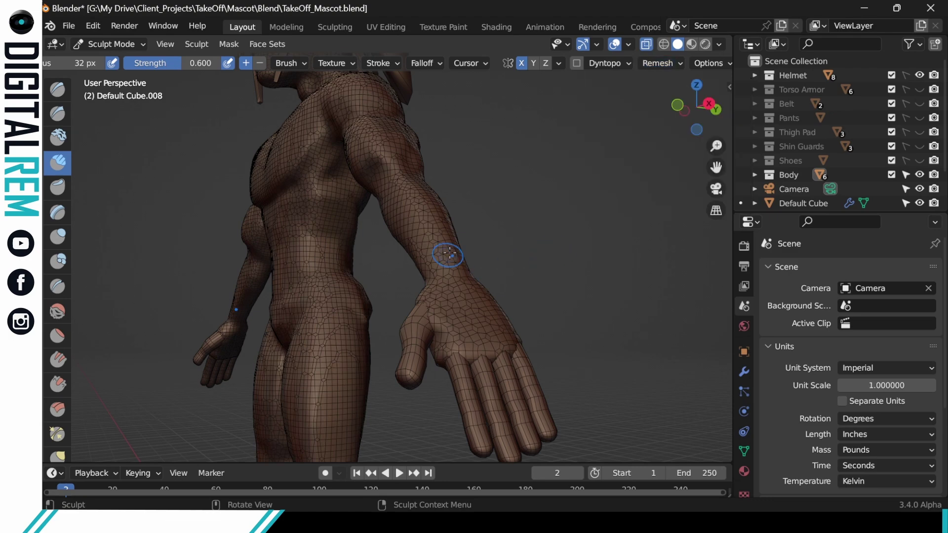
- Remesh the fused body a second time to even out its topology
{"action": "middle_click_drag", "start_coordinate": [464, 268], "coordinate": [487, 281]}
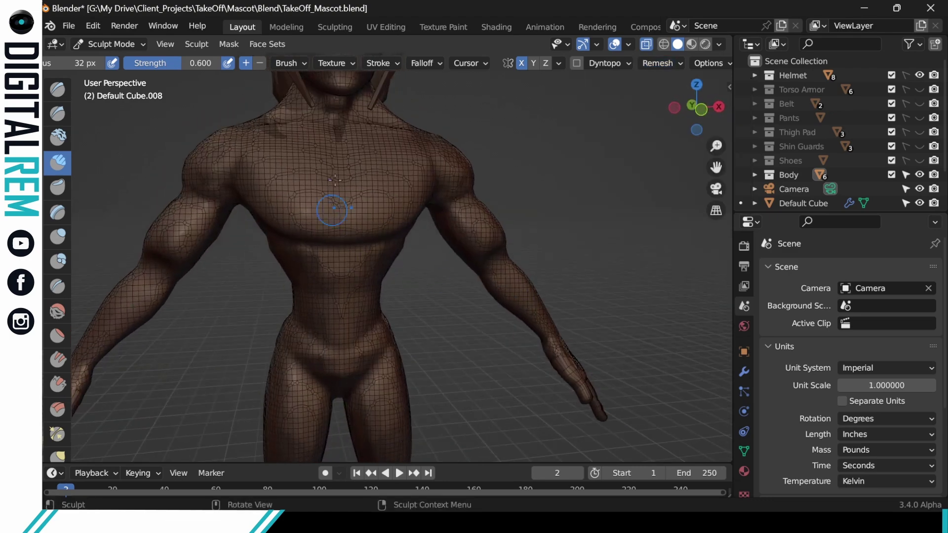
{"action": "middle_click_drag", "start_coordinate": [486, 174], "coordinate": [455, 212], "text": "shift"}
{"action": "left_click", "coordinate": [680, 64]}
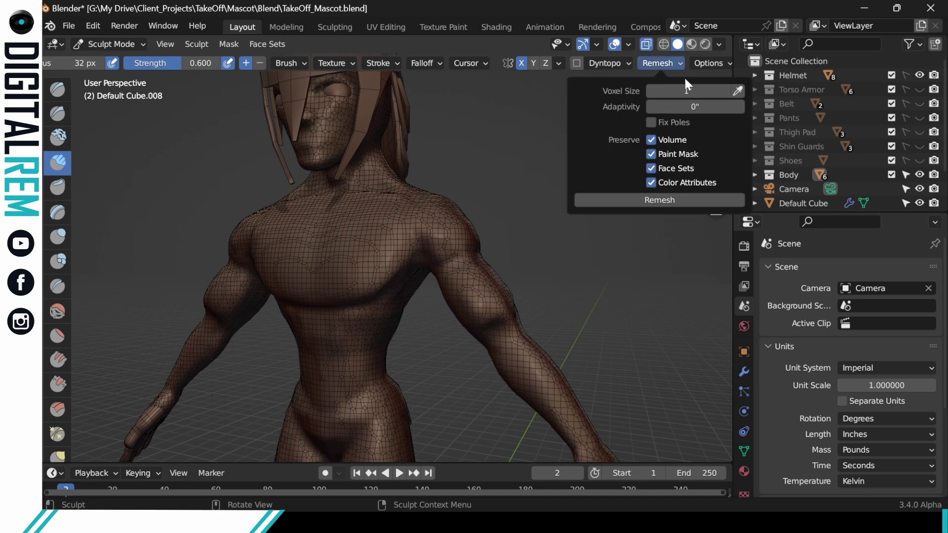
{"action": "left_click", "coordinate": [654, 200]}
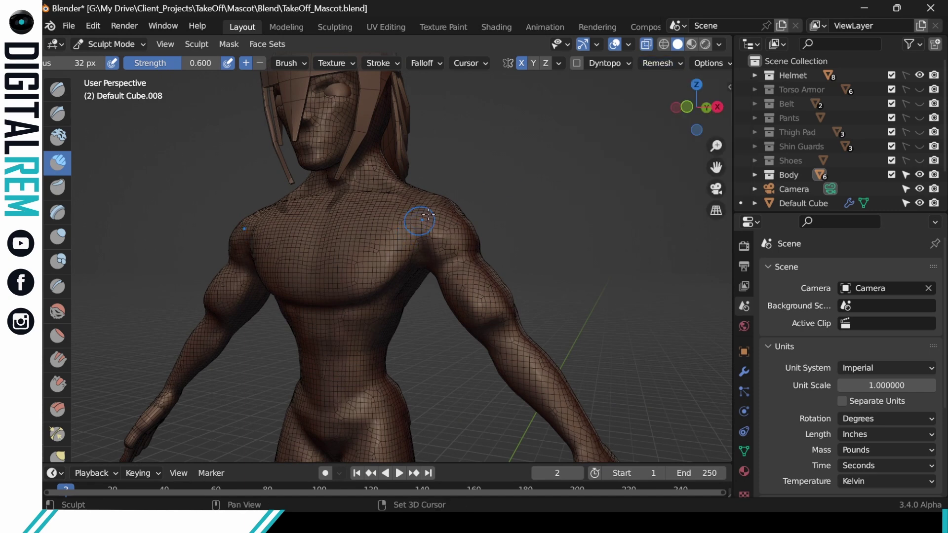
- Turn off the wireframe display for the body object
{"action": "middle_click_drag", "start_coordinate": [446, 209], "coordinate": [399, 196], "text": "shift"}
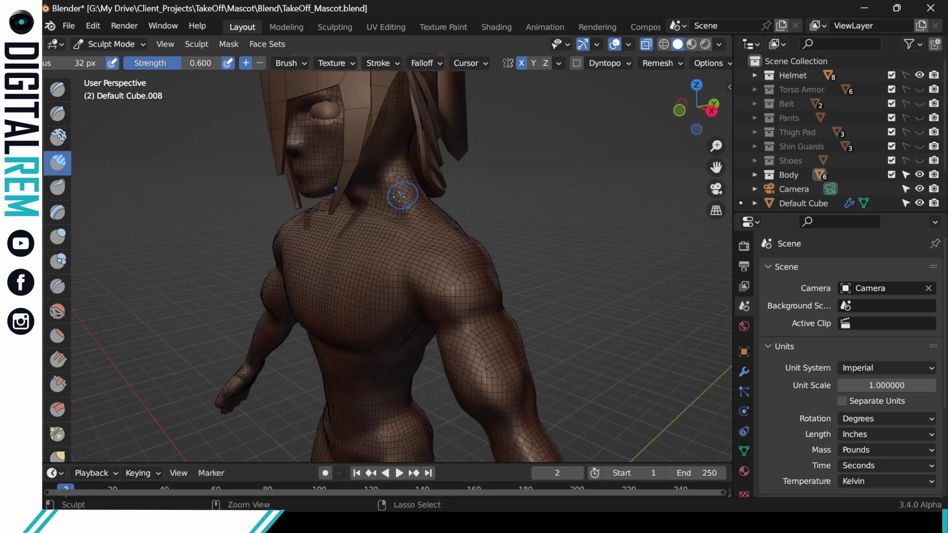
{"action": "left_click", "coordinate": [744, 352]}
{"action": "scroll", "coordinate": [817, 294], "scroll_direction": "down", "scroll_amount": 10}
{"action": "left_click", "coordinate": [836, 332]}
- Sculpt the abdominal muscles and lower edge of the chest with Clay Strips at 32 px radius and 0.600 strength
{"action": "middle_click_drag", "start_coordinate": [400, 277], "coordinate": [482, 281]}
{"action": "middle_click_drag", "start_coordinate": [461, 312], "coordinate": [447, 307]}
{"action": "middle_click_drag", "start_coordinate": [377, 243], "coordinate": [378, 390]}
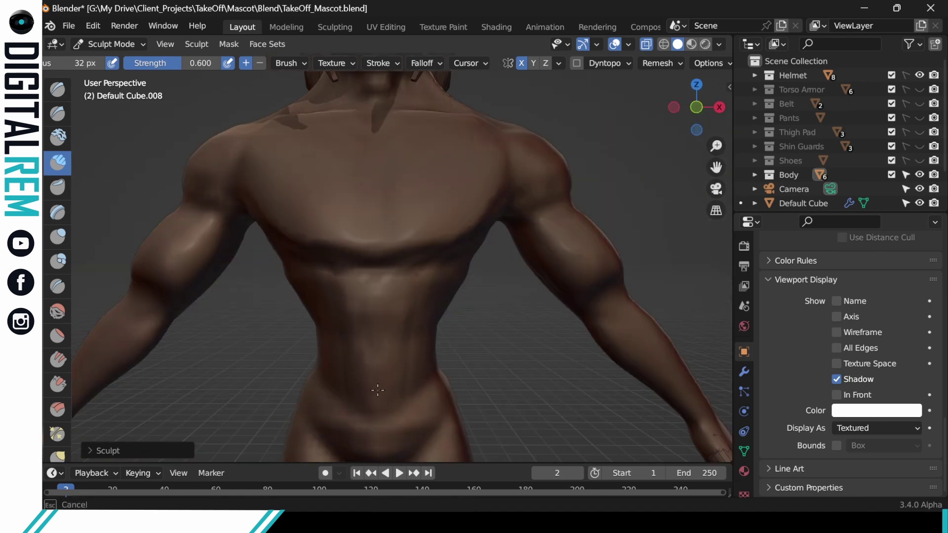
{"action": "middle_click_drag", "start_coordinate": [379, 313], "coordinate": [403, 344]}
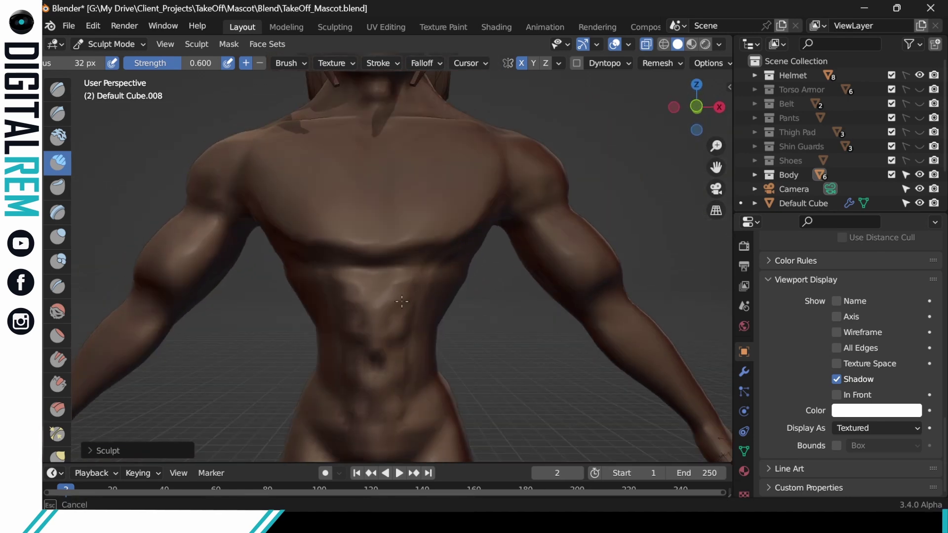
- Enlarge the Clay Strips brush to 87 px and sculpt the spine groove, shoulder blades and lower back muscles
{"action": "mouse_move", "coordinate": [402, 301]}
{"action": "middle_mouse_down"}
{"action": "mouse_move", "coordinate": [339, 269]}
{"action": "mouse_move", "coordinate": [403, 376]}
{"action": "mouse_move", "coordinate": [458, 266]}
{"action": "mouse_move", "coordinate": [461, 321]}
{"action": "mouse_move", "coordinate": [533, 275]}
{"action": "mouse_move", "coordinate": [490, 264]}
{"action": "mouse_move", "coordinate": [522, 241]}
{"action": "mouse_move", "coordinate": [563, 258]}
{"action": "mouse_move", "coordinate": [560, 303]}
{"action": "middle_mouse_up"}
{"action": "middle_click_drag", "start_coordinate": [545, 199], "coordinate": [497, 320]}
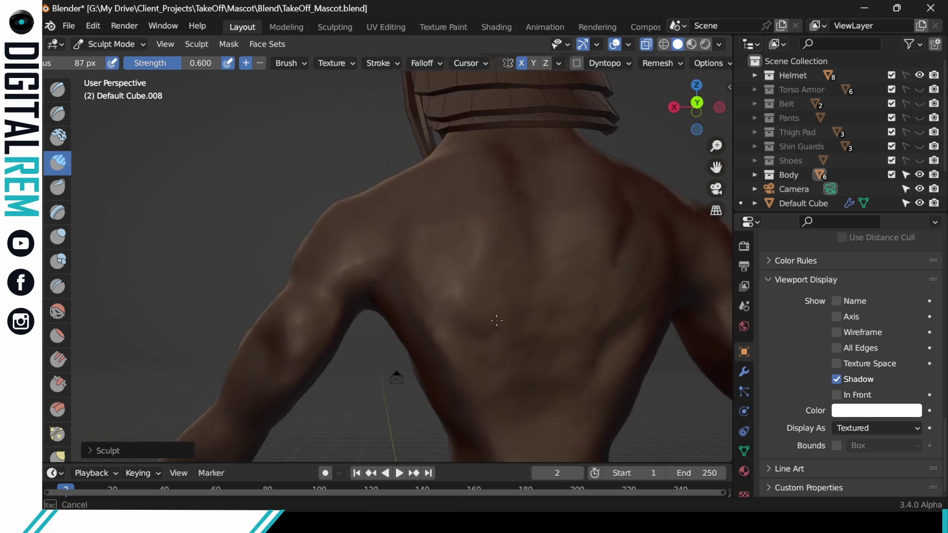
{"action": "middle_click_drag", "start_coordinate": [405, 186], "coordinate": [539, 265]}
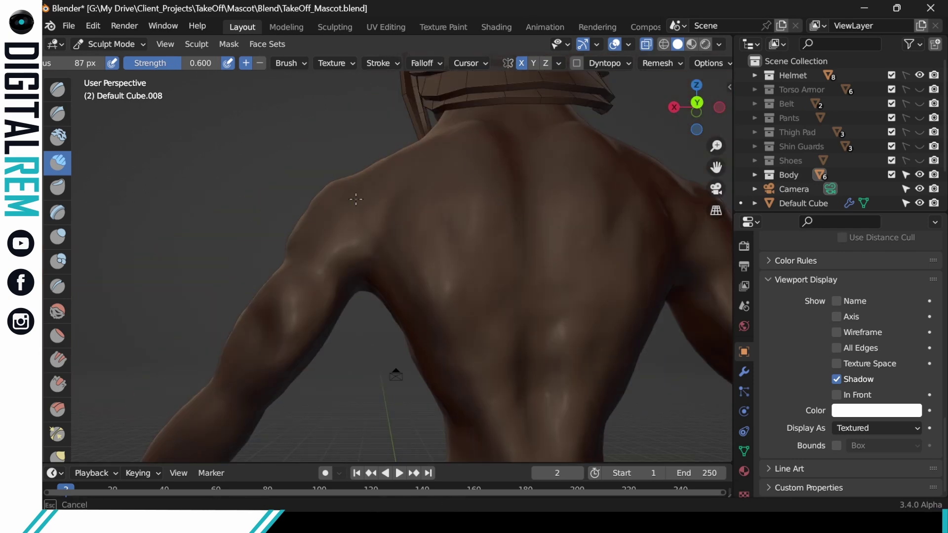
{"action": "middle_click_drag", "start_coordinate": [388, 193], "coordinate": [533, 185]}
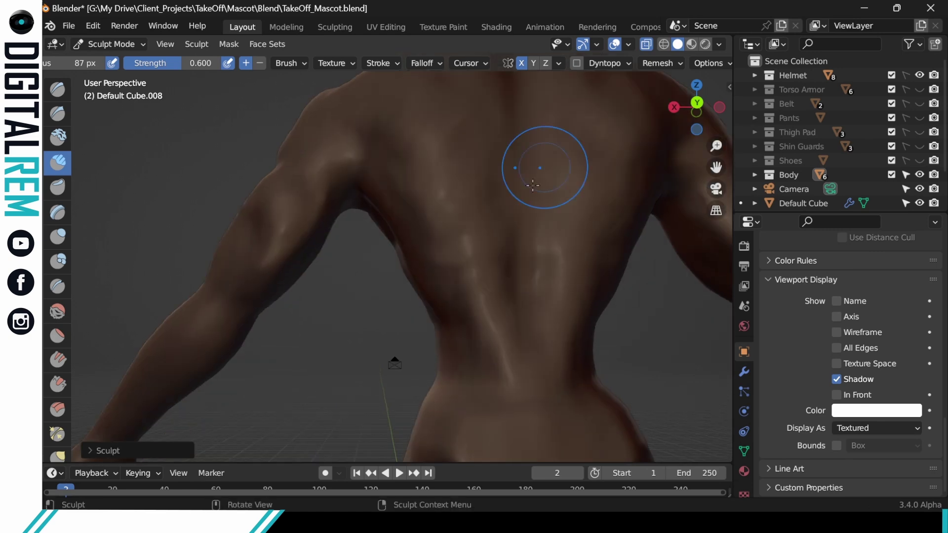
{"action": "middle_click_drag", "start_coordinate": [461, 324], "coordinate": [489, 420]}
- Hide the Helmet collection and continue shaping the torso sides and hips with Clay Strips at 87 px radius
{"action": "left_click", "coordinate": [919, 75]}
{"action": "middle_click_drag", "start_coordinate": [548, 175], "coordinate": [630, 235]}
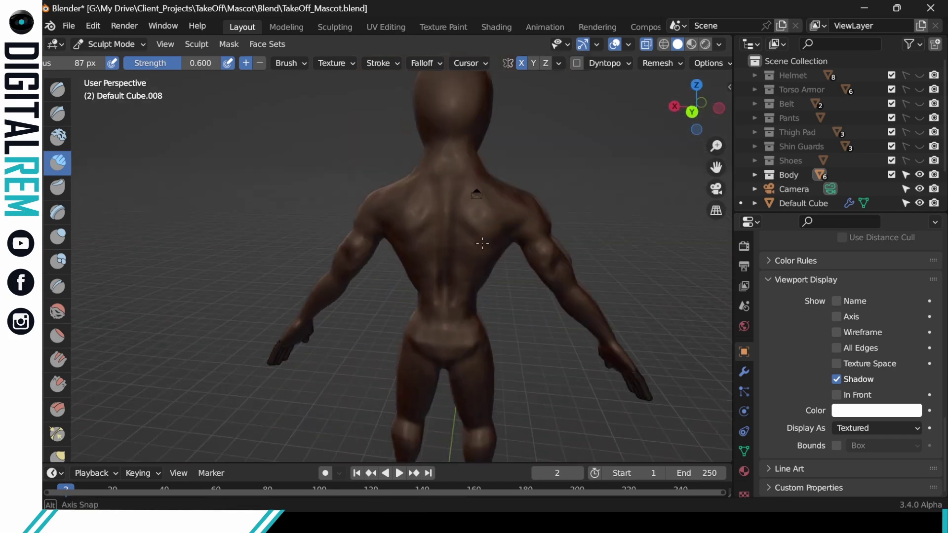
{"action": "middle_click_drag", "start_coordinate": [482, 243], "coordinate": [368, 276]}
{"action": "mouse_move", "coordinate": [412, 232]}
{"action": "middle_mouse_down"}
{"action": "mouse_move", "coordinate": [385, 286]}
{"action": "mouse_move", "coordinate": [499, 266]}
{"action": "mouse_move", "coordinate": [395, 296]}
{"action": "mouse_move", "coordinate": [444, 230]}
{"action": "mouse_move", "coordinate": [398, 162]}
{"action": "mouse_move", "coordinate": [351, 220]}
{"action": "mouse_move", "coordinate": [319, 342]}
{"action": "mouse_move", "coordinate": [346, 296]}
{"action": "mouse_move", "coordinate": [381, 271]}
{"action": "mouse_move", "coordinate": [349, 286]}
{"action": "mouse_move", "coordinate": [283, 277]}
{"action": "mouse_move", "coordinate": [414, 257]}
{"action": "middle_mouse_up"}
{"action": "left_click", "coordinate": [351, 220]}
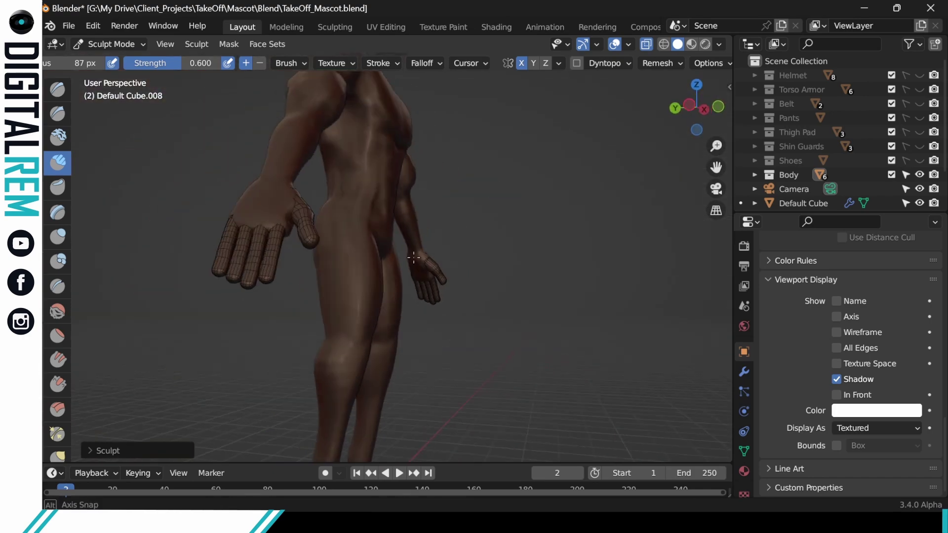
- Sculpt the thighs, knees and calves with Clay Strips strokes at 87 px radius and 0.600 strength
{"action": "mouse_move", "coordinate": [455, 300]}
{"action": "middle_mouse_down"}
{"action": "mouse_move", "coordinate": [523, 261]}
{"action": "mouse_move", "coordinate": [561, 222]}
{"action": "mouse_move", "coordinate": [562, 265]}
{"action": "mouse_move", "coordinate": [576, 269]}
{"action": "mouse_move", "coordinate": [546, 328]}
{"action": "mouse_move", "coordinate": [514, 311]}
{"action": "mouse_move", "coordinate": [599, 259]}
{"action": "mouse_move", "coordinate": [530, 274]}
{"action": "mouse_move", "coordinate": [518, 322]}
{"action": "middle_mouse_up"}
{"action": "scroll", "coordinate": [549, 251], "scroll_direction": "up", "scroll_amount": 3}
{"action": "mouse_move", "coordinate": [514, 249]}
{"action": "middle_mouse_down"}
{"action": "mouse_move", "coordinate": [571, 205]}
{"action": "mouse_move", "coordinate": [576, 233]}
{"action": "mouse_move", "coordinate": [516, 292]}
{"action": "mouse_move", "coordinate": [493, 190]}
{"action": "mouse_move", "coordinate": [518, 117]}
{"action": "mouse_move", "coordinate": [491, 275]}
{"action": "mouse_move", "coordinate": [526, 200]}
{"action": "mouse_move", "coordinate": [614, 190]}
{"action": "mouse_move", "coordinate": [614, 212]}
{"action": "mouse_move", "coordinate": [470, 282]}
{"action": "mouse_move", "coordinate": [614, 270]}
{"action": "middle_mouse_up"}
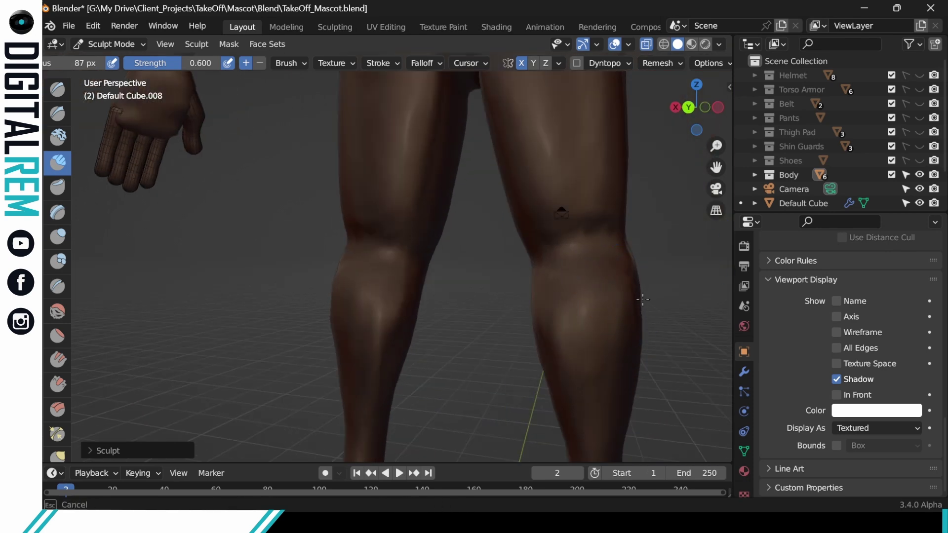
{"action": "middle_click_drag", "start_coordinate": [353, 368], "coordinate": [530, 356]}
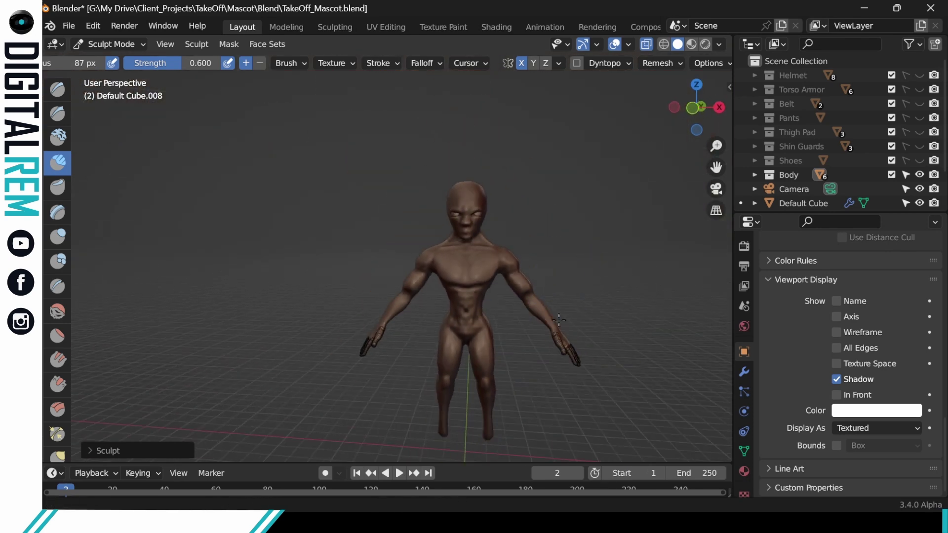
- Set the brush radius to 61 px and refine the body's hips, glutes and legs
{"action": "scroll", "coordinate": [559, 320], "scroll_direction": "up", "scroll_amount": 7}
{"action": "middle_click_drag", "start_coordinate": [494, 306], "coordinate": [410, 297]}
{"action": "key", "text": "f"}
{"action": "left_click", "coordinate": [474, 260]}
{"action": "mouse_move", "coordinate": [548, 260]}
{"action": "middle_mouse_down"}
{"action": "mouse_move", "coordinate": [501, 260]}
{"action": "mouse_move", "coordinate": [471, 312]}
{"action": "mouse_move", "coordinate": [539, 318]}
{"action": "mouse_move", "coordinate": [482, 273]}
{"action": "middle_mouse_up"}
{"action": "middle_click_drag", "start_coordinate": [500, 234], "coordinate": [491, 292]}
{"action": "scroll", "coordinate": [466, 247], "scroll_direction": "up", "scroll_amount": 2}
{"action": "middle_click_drag", "start_coordinate": [528, 255], "coordinate": [493, 244]}
{"action": "middle_click_drag", "start_coordinate": [507, 287], "coordinate": [449, 312]}
- Smooth the back, arms and glutes with the Smooth brush at 61 px radius and 0.189 strength, and save the file
{"action": "key", "text": "shift+s"}
{"action": "mouse_move", "coordinate": [512, 292]}
{"action": "middle_mouse_down", "text": "ctrl"}
{"action": "mouse_move", "coordinate": [427, 281]}
{"action": "mouse_move", "coordinate": [489, 311]}
{"action": "mouse_move", "coordinate": [514, 306]}
{"action": "mouse_move", "coordinate": [449, 322]}
{"action": "mouse_move", "coordinate": [495, 265]}
{"action": "middle_mouse_up", "text": "ctrl"}
{"action": "scroll", "coordinate": [464, 302], "scroll_direction": "down", "scroll_amount": 6}
{"action": "mouse_move", "coordinate": [432, 331]}
{"action": "middle_mouse_down"}
{"action": "mouse_move", "coordinate": [423, 318]}
{"action": "mouse_move", "coordinate": [571, 317]}
{"action": "mouse_move", "coordinate": [518, 243]}
{"action": "mouse_move", "coordinate": [503, 289]}
{"action": "mouse_move", "coordinate": [444, 247]}
{"action": "mouse_move", "coordinate": [401, 197]}
{"action": "mouse_move", "coordinate": [553, 266]}
{"action": "mouse_move", "coordinate": [521, 214]}
{"action": "mouse_move", "coordinate": [546, 212]}
{"action": "mouse_move", "coordinate": [582, 245]}
{"action": "mouse_move", "coordinate": [601, 247]}
{"action": "mouse_move", "coordinate": [627, 206]}
{"action": "mouse_move", "coordinate": [504, 161]}
{"action": "middle_mouse_up"}
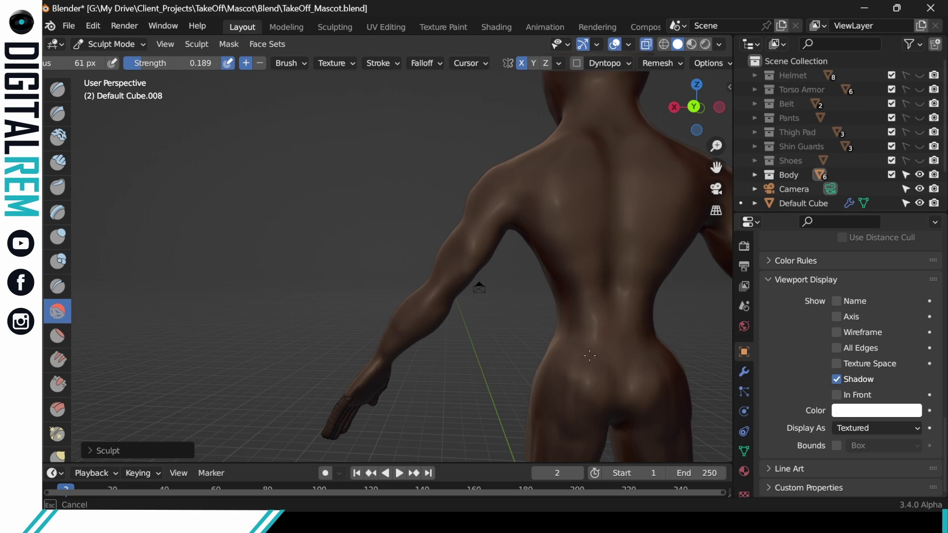
{"action": "middle_click_drag", "start_coordinate": [589, 355], "coordinate": [577, 238], "text": "shift"}
{"action": "key", "text": "ctrl+s"}
- Soften the chest, abdomen, arms and front of the legs with the Smooth brush at 0.189 strength
{"action": "middle_click_drag", "start_coordinate": [501, 343], "coordinate": [578, 340]}
{"action": "left_click", "coordinate": [430, 281]}
{"action": "middle_click_drag", "start_coordinate": [588, 375], "coordinate": [380, 288]}
{"action": "middle_click_drag", "start_coordinate": [370, 185], "coordinate": [371, 311], "text": "shift"}
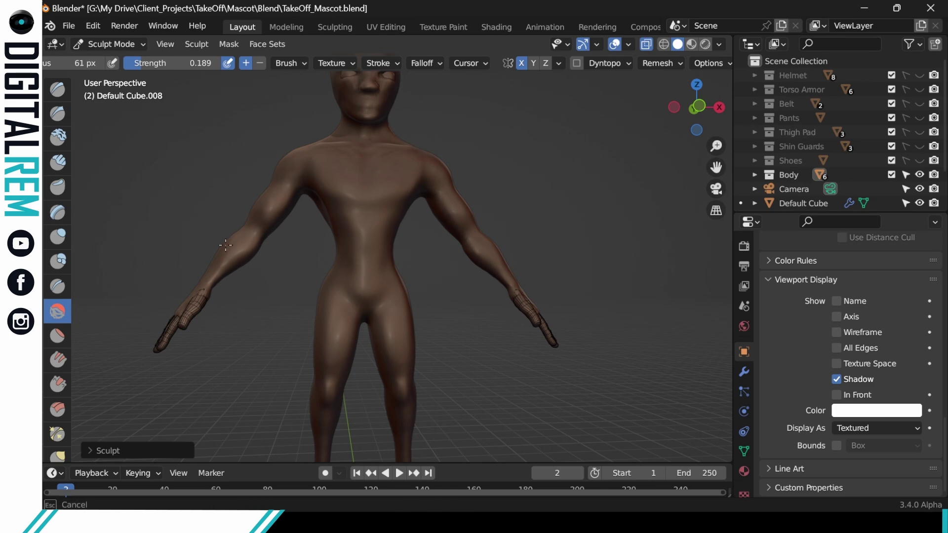
- Reshape the neck, shoulders and torso from the back with the Elastic Deform brush at 59 px radius and 0.500 strength
{"action": "middle_click_drag", "start_coordinate": [404, 237], "coordinate": [466, 194]}
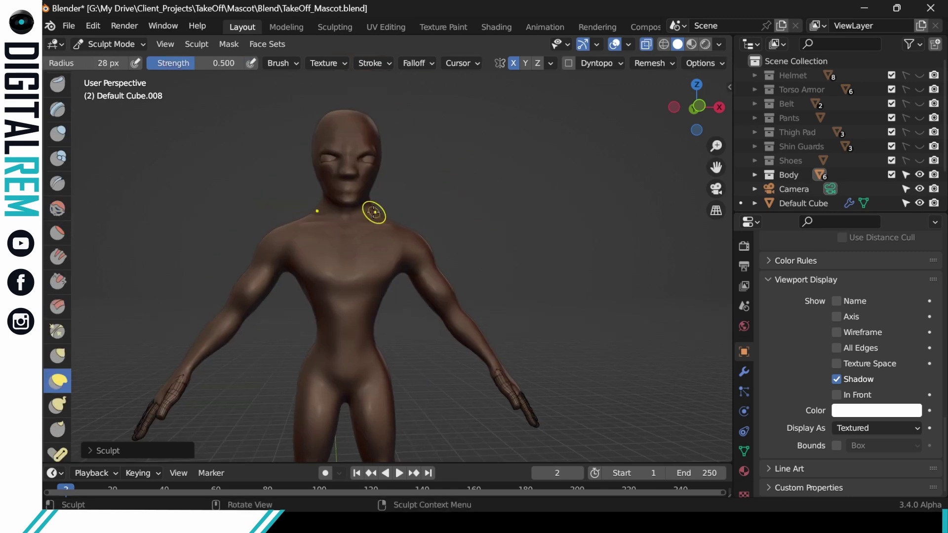
{"action": "key", "text": "ctrl+KP_1"}
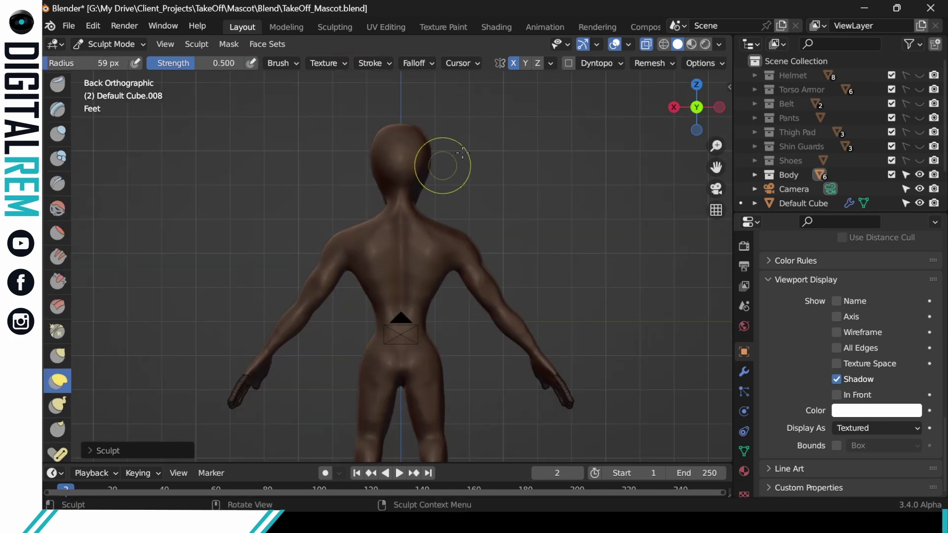
{"action": "middle_click_drag", "start_coordinate": [462, 152], "coordinate": [578, 168]}
{"action": "middle_click_drag", "start_coordinate": [429, 161], "coordinate": [520, 270]}
{"action": "middle_click_drag", "start_coordinate": [477, 163], "coordinate": [430, 263]}
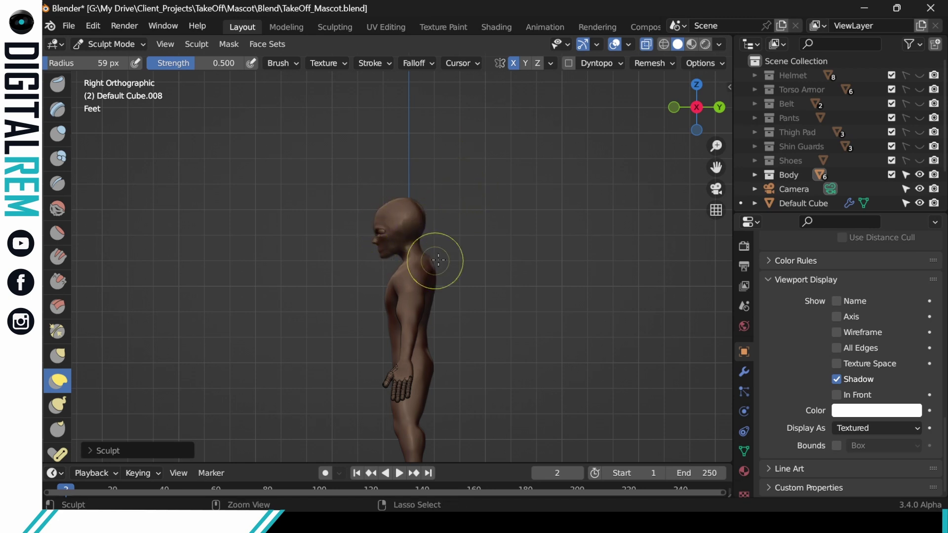
- Refine the body's side profile along the torso and legs with the Elastic Deform brush at 25 px radius
{"action": "middle_click_drag", "start_coordinate": [438, 261], "coordinate": [384, 278], "text": "ctrl"}
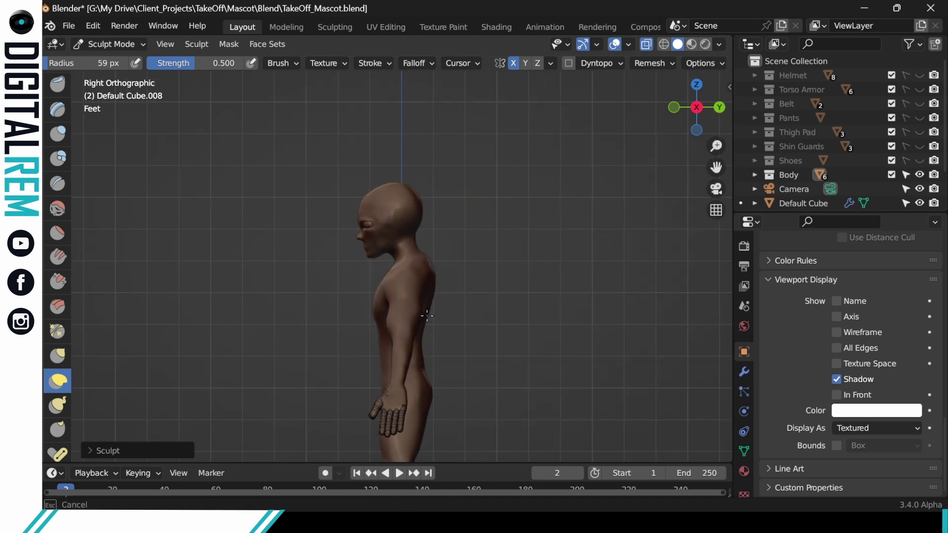
{"action": "middle_click_drag", "start_coordinate": [480, 289], "coordinate": [480, 200], "text": "shift"}
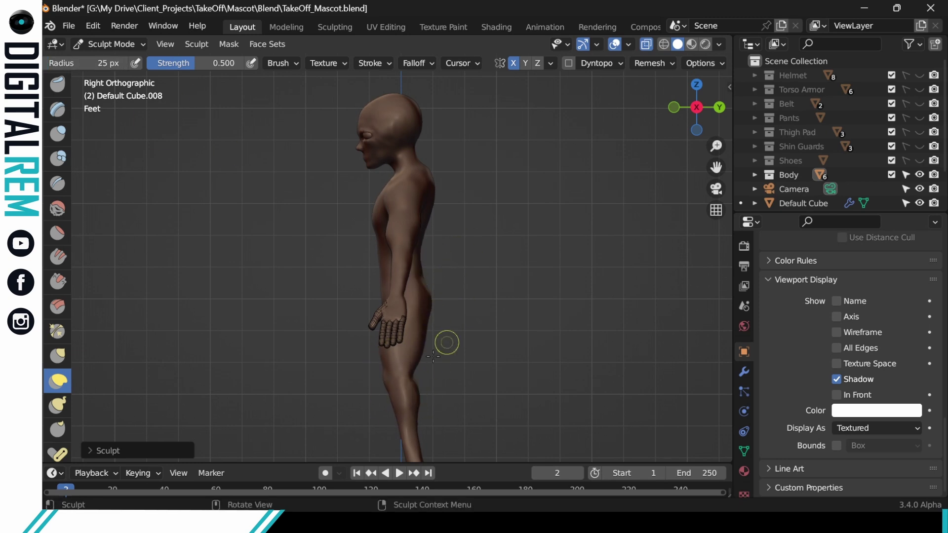
{"action": "middle_click_drag", "start_coordinate": [411, 371], "coordinate": [420, 302], "text": "shift"}
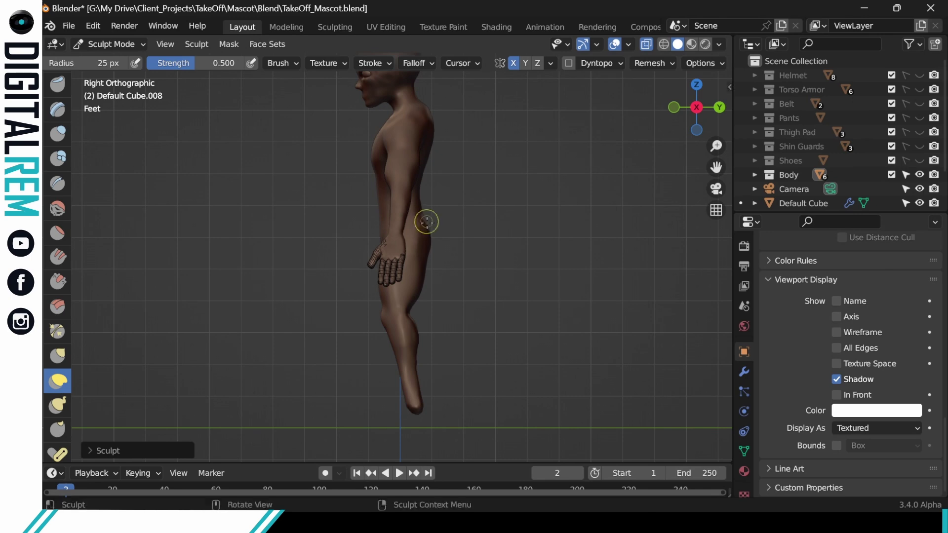
{"action": "scroll", "coordinate": [427, 271], "scroll_direction": "down", "scroll_amount": 3}
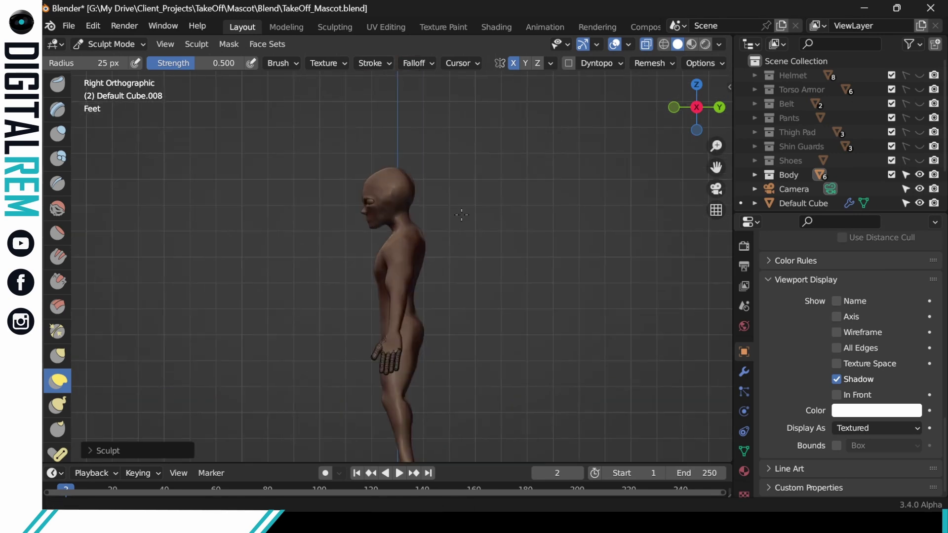
{"action": "mouse_move", "coordinate": [447, 262]}
{"action": "middle_mouse_down"}
{"action": "mouse_move", "coordinate": [495, 201]}
{"action": "mouse_move", "coordinate": [373, 200]}
{"action": "middle_mouse_up"}
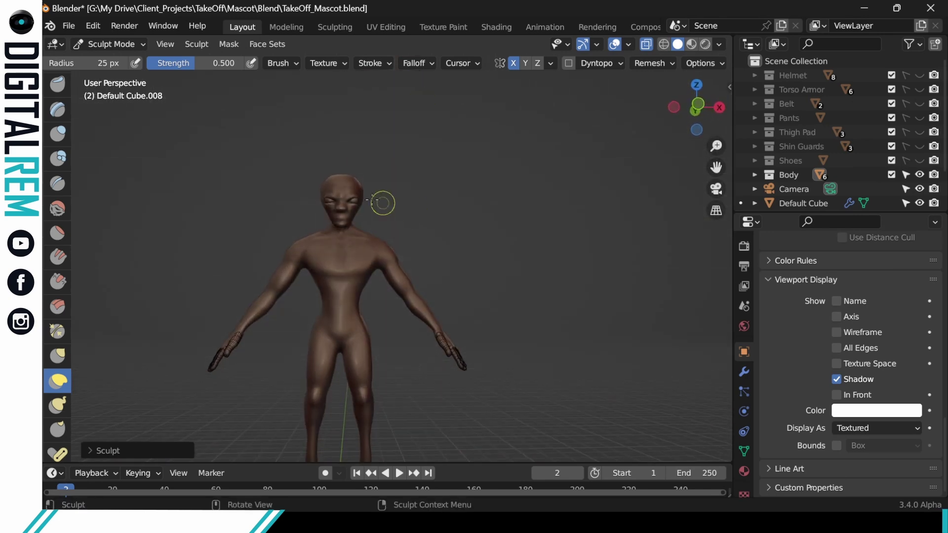
- Show the Helmet collection and reshape the head and face to fit inside it with Elastic Deform at 43 px radius
{"action": "left_click", "coordinate": [919, 75]}
{"action": "scroll", "coordinate": [375, 222], "scroll_direction": "up", "scroll_amount": 6}
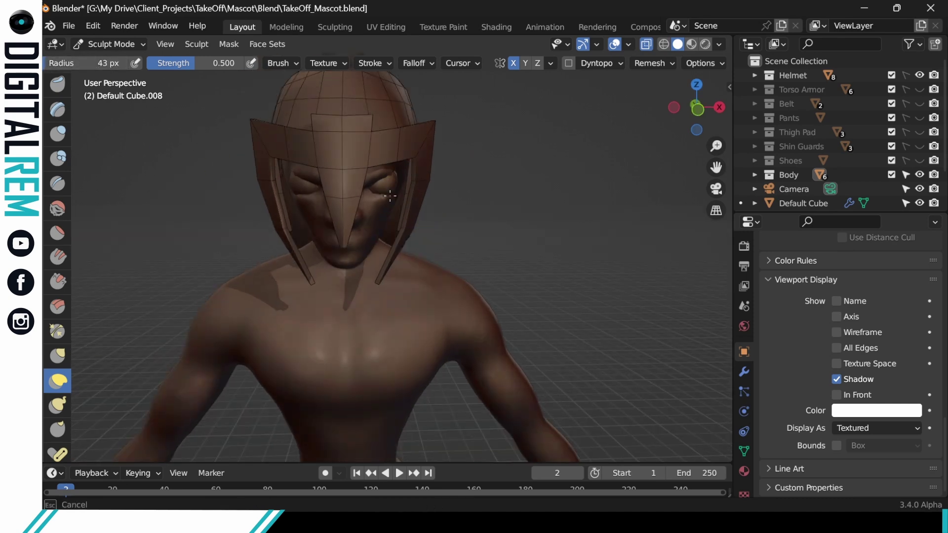
{"action": "scroll", "coordinate": [384, 228], "scroll_direction": "down", "scroll_amount": 5}
{"action": "middle_click_drag", "start_coordinate": [384, 228], "coordinate": [474, 217]}
{"action": "scroll", "coordinate": [429, 239], "scroll_direction": "down", "scroll_amount": 5}
{"action": "middle_click_drag", "start_coordinate": [513, 217], "coordinate": [514, 190], "text": "ctrl"}
{"action": "middle_click_drag", "start_coordinate": [396, 204], "coordinate": [469, 201]}
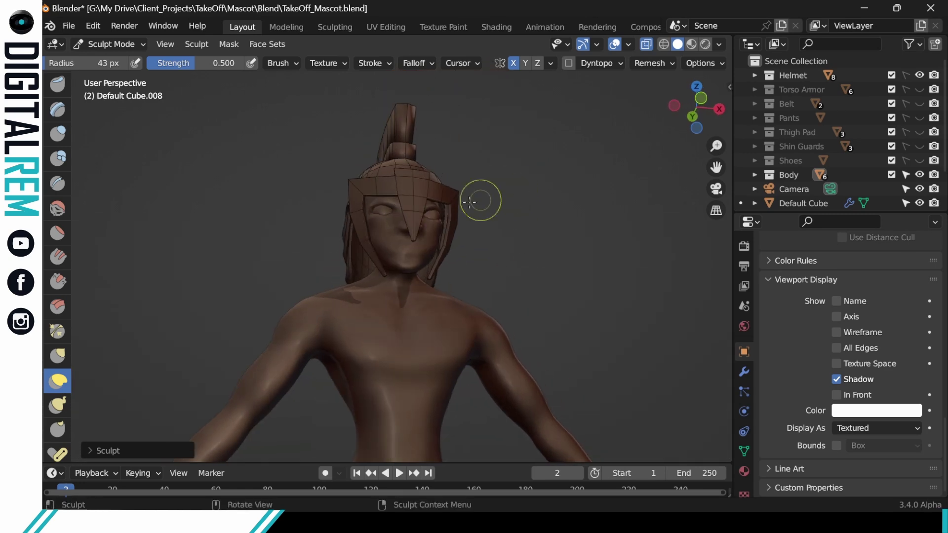
{"action": "scroll", "coordinate": [418, 208], "scroll_direction": "down", "scroll_amount": 5}
{"action": "scroll", "coordinate": [478, 286], "scroll_direction": "up", "scroll_amount": 4}
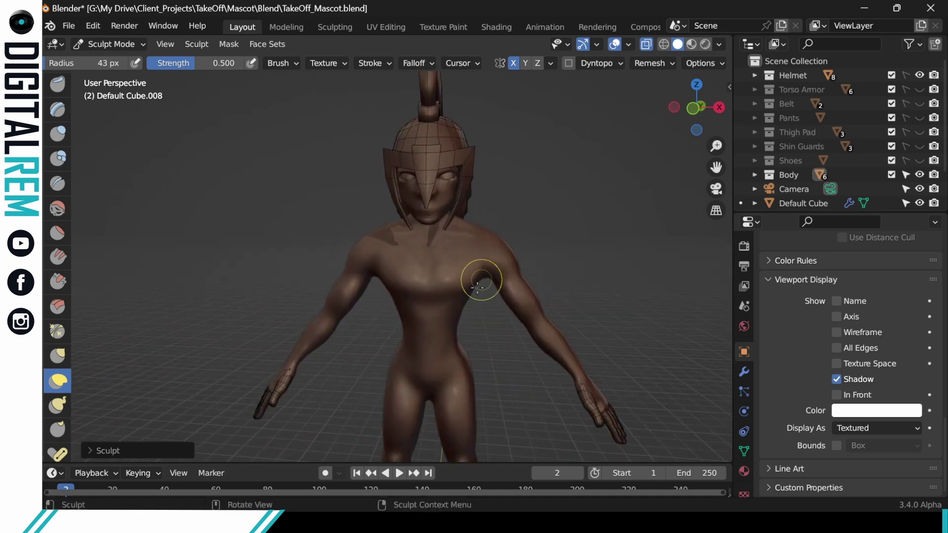
{"action": "middle_click_drag", "start_coordinate": [522, 238], "coordinate": [548, 248]}
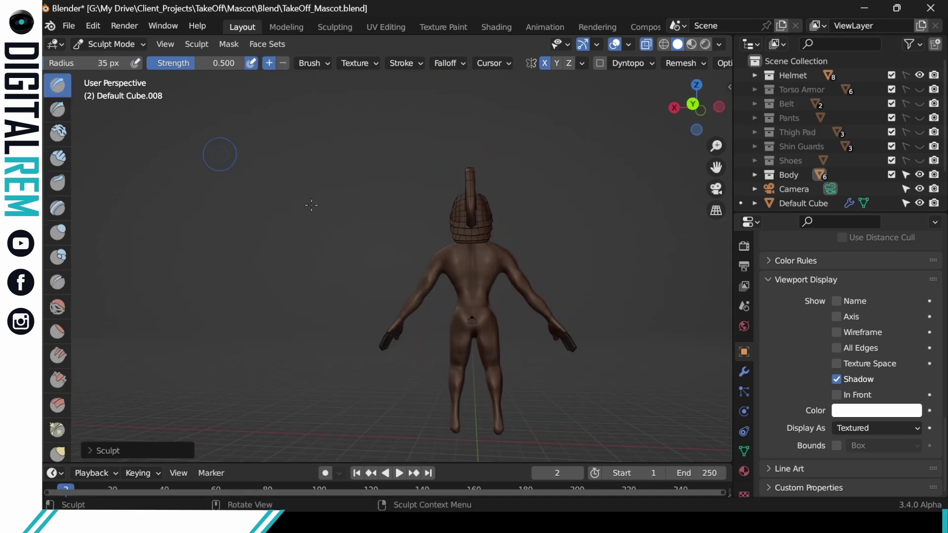
- Hide the Helmet collection and smooth the cheeks and jaw with the Smooth brush at 61 px radius and 0.189 strength
{"action": "middle_click_drag", "start_coordinate": [531, 330], "coordinate": [457, 226]}
{"action": "scroll", "coordinate": [457, 226], "scroll_direction": "up", "scroll_amount": 3}
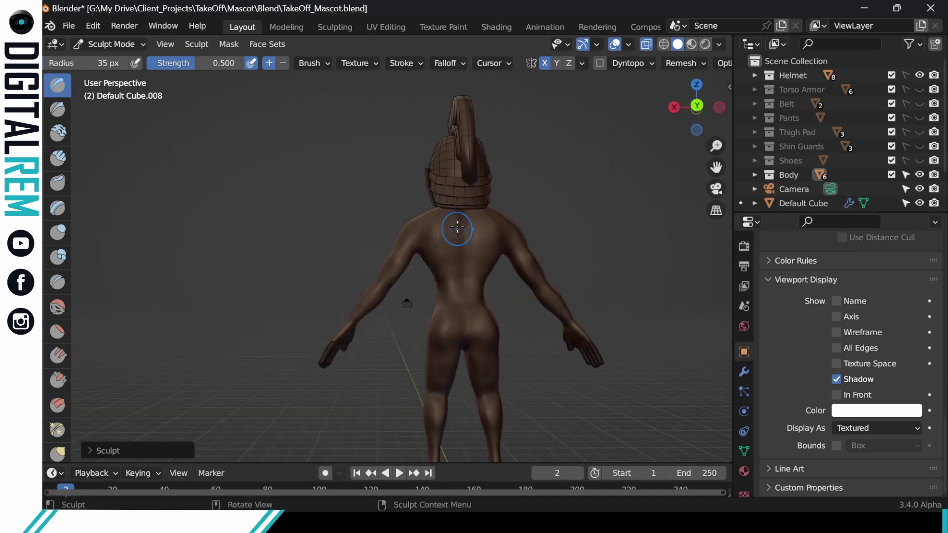
{"action": "middle_click_drag", "start_coordinate": [453, 276], "coordinate": [553, 225]}
{"action": "scroll", "coordinate": [475, 218], "scroll_direction": "up", "scroll_amount": 3}
{"action": "left_click", "coordinate": [919, 75]}
{"action": "mouse_move", "coordinate": [296, 271]}
{"action": "middle_mouse_down"}
{"action": "mouse_move", "coordinate": [376, 252]}
{"action": "mouse_move", "coordinate": [355, 274]}
{"action": "mouse_move", "coordinate": [365, 247]}
{"action": "middle_mouse_up"}
{"action": "left_click", "coordinate": [57, 307]}
{"action": "left_click_drag", "start_coordinate": [346, 306], "coordinate": [372, 280]}
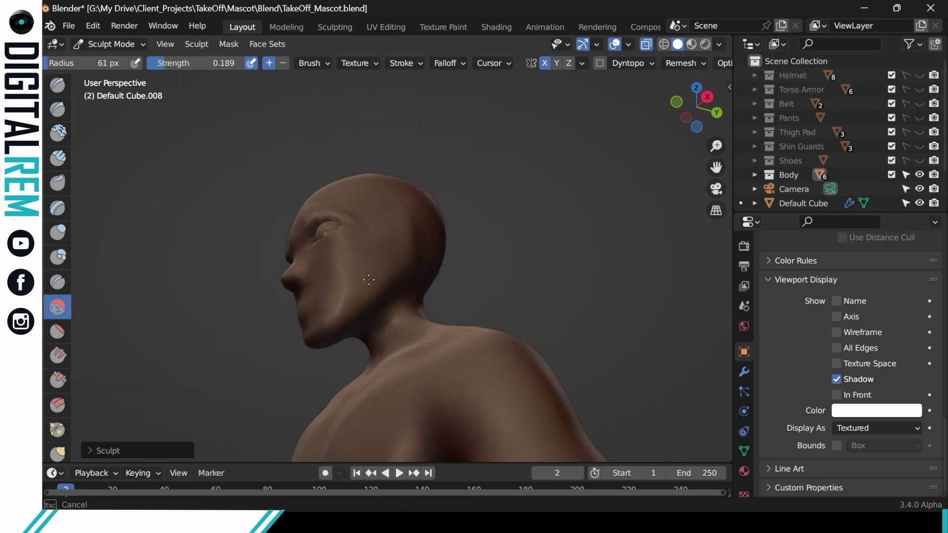
{"action": "middle_click_drag", "start_coordinate": [372, 279], "coordinate": [475, 278]}
{"action": "mouse_move", "coordinate": [329, 184]}
{"action": "middle_mouse_down"}
{"action": "mouse_move", "coordinate": [306, 237]}
{"action": "mouse_move", "coordinate": [346, 281]}
{"action": "mouse_move", "coordinate": [75, 206]}
{"action": "middle_mouse_up"}
- Build up the cheeks, jawline and eye area with Clay Strips strokes at 40 px radius and 0.600 strength
{"action": "mouse_move", "coordinate": [379, 257]}
{"action": "middle_mouse_down"}
{"action": "mouse_move", "coordinate": [313, 360]}
{"action": "mouse_move", "coordinate": [413, 229]}
{"action": "mouse_move", "coordinate": [341, 231]}
{"action": "mouse_move", "coordinate": [239, 212]}
{"action": "mouse_move", "coordinate": [304, 199]}
{"action": "mouse_move", "coordinate": [361, 234]}
{"action": "middle_mouse_up"}
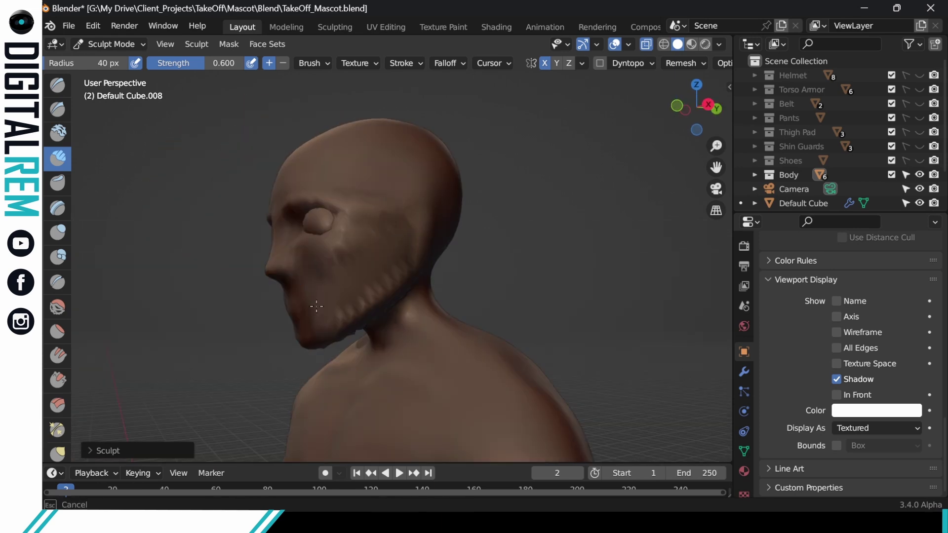
{"action": "mouse_move", "coordinate": [317, 306]}
{"action": "middle_mouse_down"}
{"action": "mouse_move", "coordinate": [276, 222]}
{"action": "mouse_move", "coordinate": [323, 190]}
{"action": "mouse_move", "coordinate": [309, 233]}
{"action": "mouse_move", "coordinate": [266, 222]}
{"action": "middle_mouse_up"}
{"action": "middle_click_drag", "start_coordinate": [326, 256], "coordinate": [350, 234]}
{"action": "mouse_move", "coordinate": [322, 271]}
{"action": "middle_mouse_down"}
{"action": "mouse_move", "coordinate": [391, 222]}
{"action": "mouse_move", "coordinate": [332, 243]}
{"action": "middle_mouse_up"}
{"action": "scroll", "coordinate": [413, 200], "scroll_direction": "down", "scroll_amount": 3}
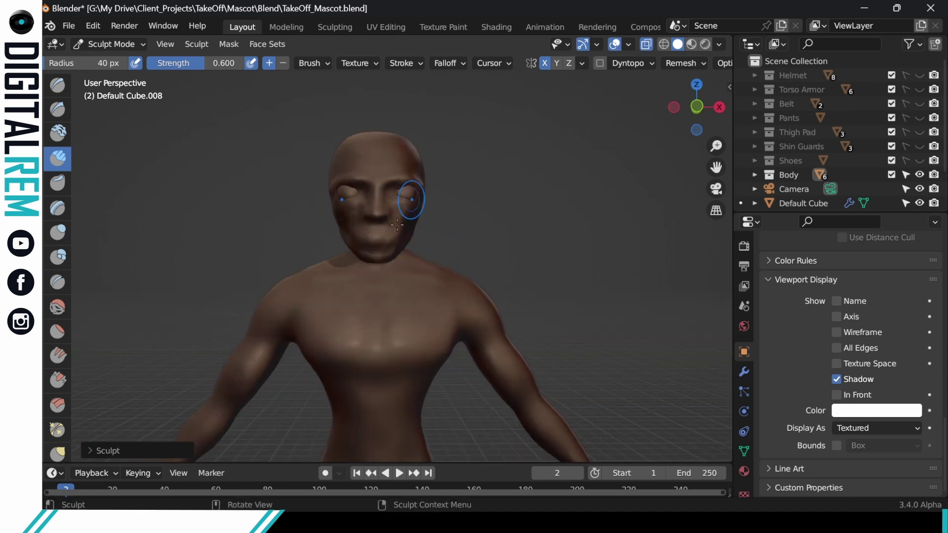
- Switch to Object Mode, show the Helmet collection and reposition the eyes along the X axis in front view
{"action": "key", "text": "ctrl+Tab"}
{"action": "key", "text": "KP_1"}
{"action": "left_click", "coordinate": [402, 198]}
{"action": "key", "text": "Tab"}
{"action": "key", "text": "Tab"}
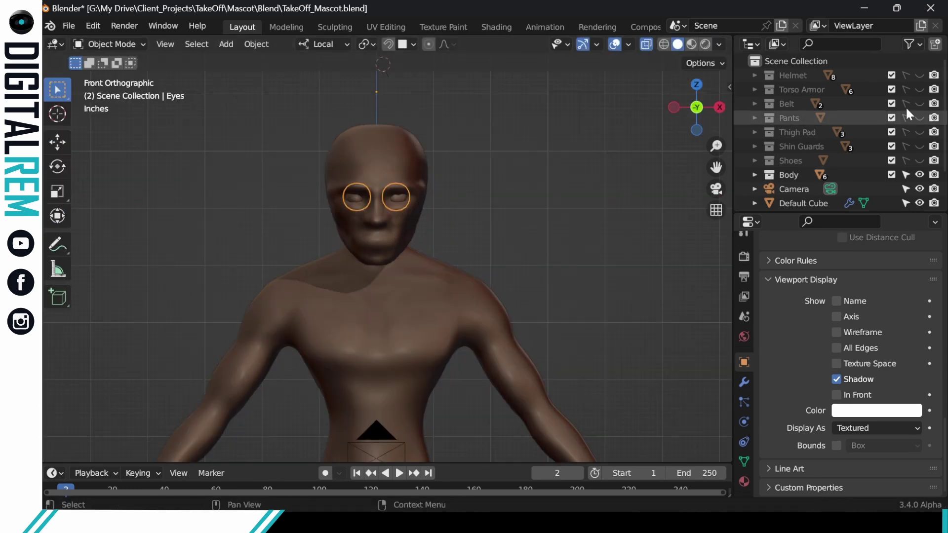
{"action": "left_click", "coordinate": [461, 198]}
{"action": "key", "text": "g"}
{"action": "key", "text": "x"}
{"action": "key", "text": "Tab"}
- Return the body to Sculpt Mode and sculpt the back, shoulders and face with Clay Strips at 40 px radius and 0.600 strength
{"action": "left_click", "coordinate": [413, 207]}
{"action": "key", "text": "Tab"}
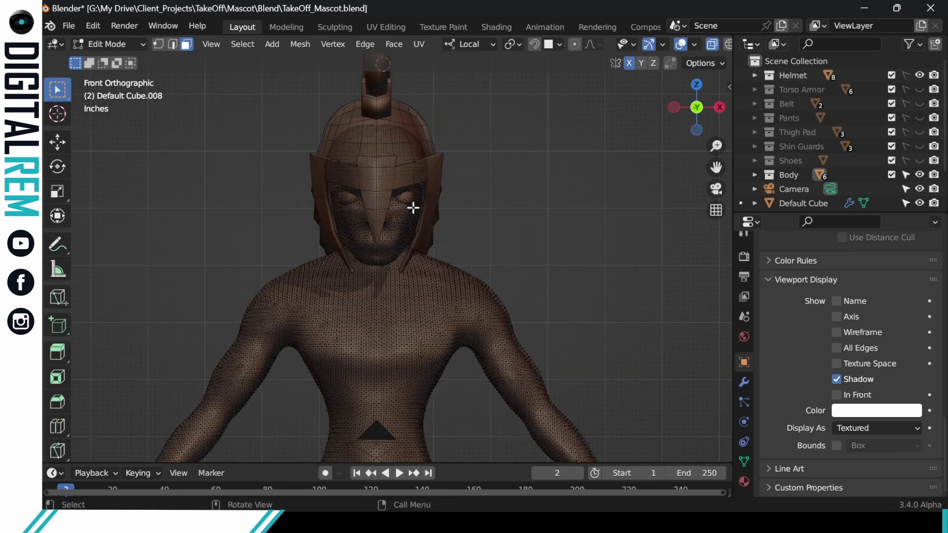
{"action": "key", "text": "ctrl+Tab"}
{"action": "middle_click_drag", "start_coordinate": [367, 190], "coordinate": [468, 286]}
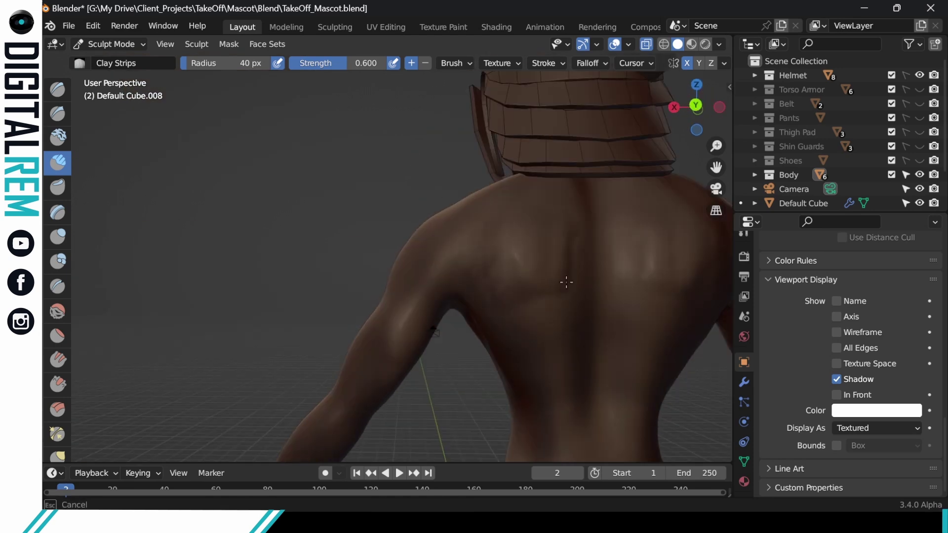
{"action": "middle_click_drag", "start_coordinate": [598, 225], "coordinate": [535, 261]}
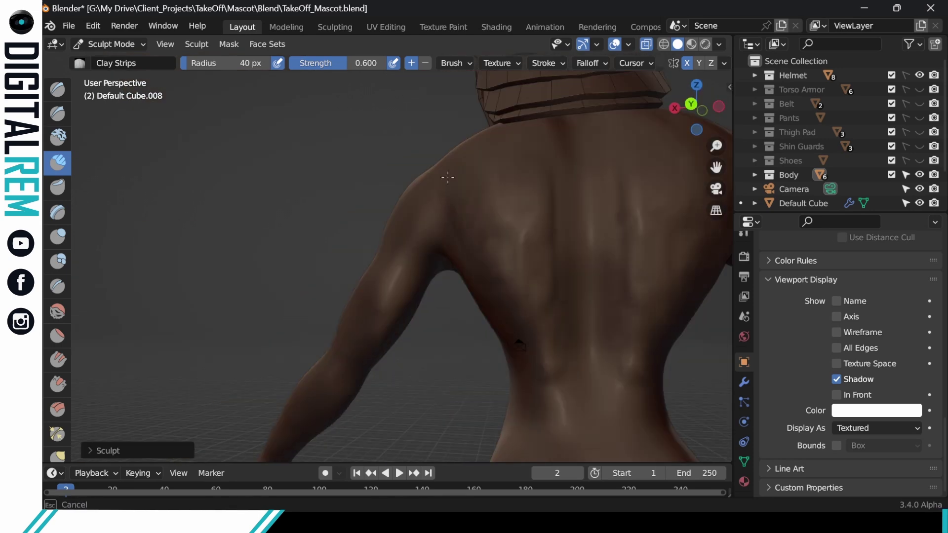
{"action": "middle_click_drag", "start_coordinate": [573, 326], "coordinate": [473, 332]}
{"action": "mouse_move", "coordinate": [464, 259]}
{"action": "middle_mouse_down"}
{"action": "mouse_move", "coordinate": [550, 303]}
{"action": "mouse_move", "coordinate": [529, 366]}
{"action": "mouse_move", "coordinate": [506, 248]}
{"action": "mouse_move", "coordinate": [567, 270]}
{"action": "mouse_move", "coordinate": [560, 319]}
{"action": "middle_mouse_up"}
{"action": "middle_click_drag", "start_coordinate": [561, 318], "coordinate": [555, 248], "text": "ctrl"}
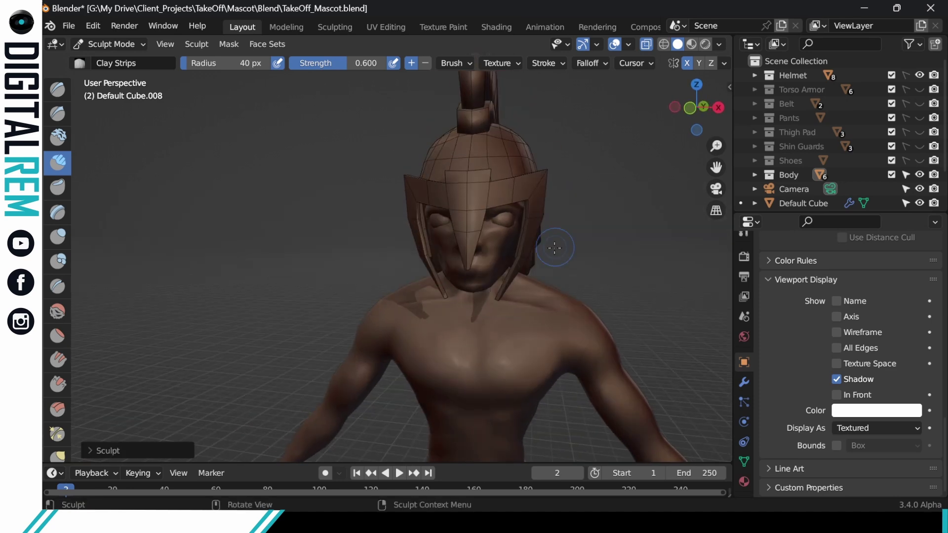
{"action": "left_click_drag", "start_coordinate": [445, 222], "coordinate": [437, 242]}
{"action": "mouse_move", "coordinate": [425, 251]}
{"action": "middle_mouse_down"}
{"action": "mouse_move", "coordinate": [464, 262]}
{"action": "mouse_move", "coordinate": [467, 283]}
{"action": "middle_mouse_up"}
- Reshape the mouth, chin and jaw under the helmet with the Elastic Deform brush at 43 px radius and 0.500 strength
{"action": "scroll", "coordinate": [57, 393], "scroll_direction": "down", "scroll_amount": 4}
{"action": "left_click", "coordinate": [58, 383]}
{"action": "left_click_drag", "start_coordinate": [470, 280], "coordinate": [469, 267]}
{"action": "key", "text": "KP_1"}
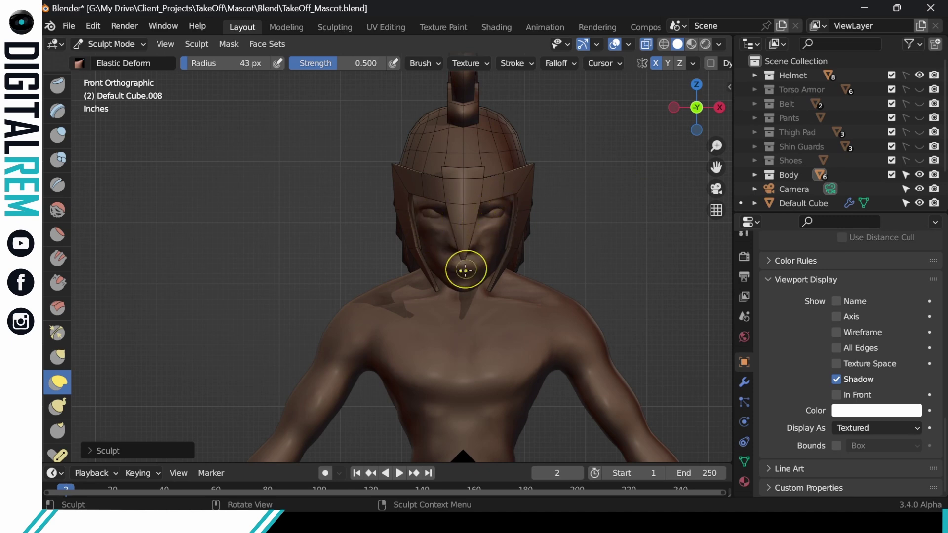
{"action": "scroll", "coordinate": [513, 187], "scroll_direction": "down", "scroll_amount": 3}
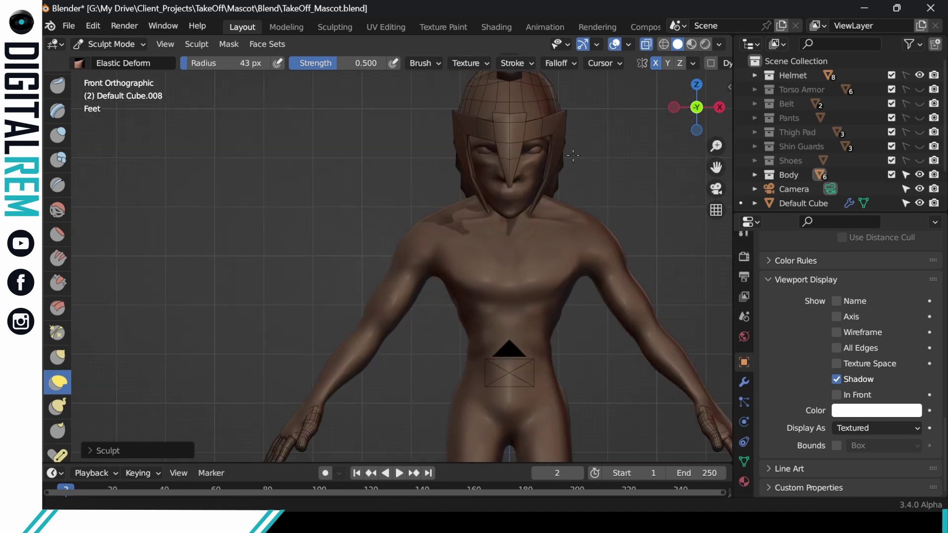
{"action": "scroll", "coordinate": [600, 214], "scroll_direction": "down", "scroll_amount": 3}
{"action": "middle_click_drag", "start_coordinate": [592, 221], "coordinate": [469, 229]}
{"action": "scroll", "coordinate": [444, 237], "scroll_direction": "up", "scroll_amount": 8}
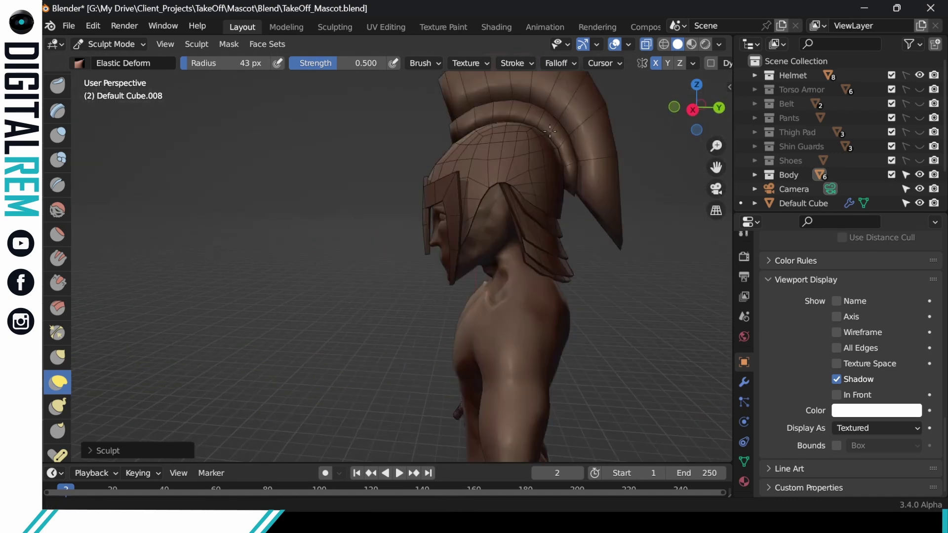
{"action": "middle_click_drag", "start_coordinate": [417, 277], "coordinate": [469, 278]}
{"action": "middle_click_drag", "start_coordinate": [268, 194], "coordinate": [376, 257]}
{"action": "scroll", "coordinate": [610, 157], "scroll_direction": "down", "scroll_amount": 4}
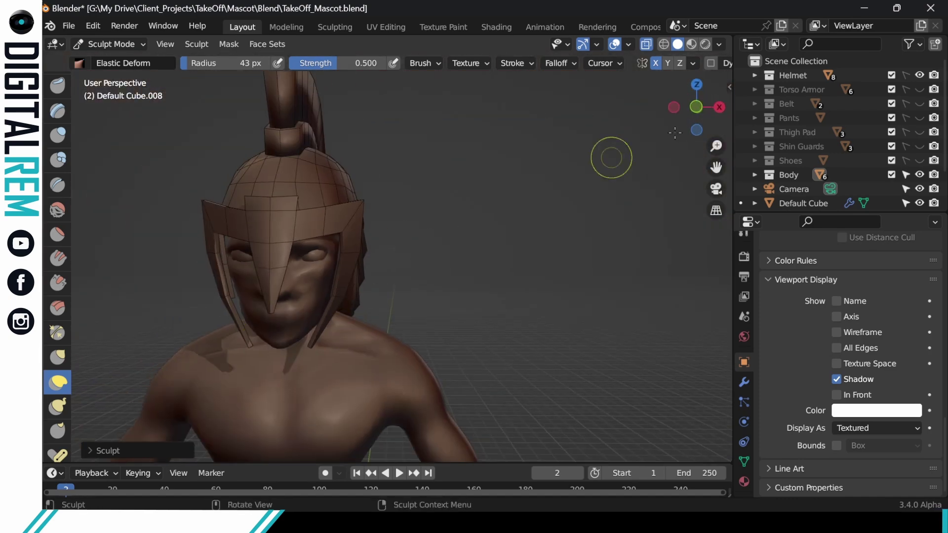
- Switch editing to the Eyes object and shift the eye geometry along the X axis to align with the face
{"action": "key", "text": "KP_1"}
{"action": "key", "text": "alt+q"}
{"action": "key", "text": "Tab"}
{"action": "key", "text": "l"}
{"action": "key", "text": "g"}
{"action": "key", "text": "x"}
{"action": "key", "text": "x"}
{"action": "left_click", "coordinate": [323, 258]}
{"action": "key", "text": "Tab"}
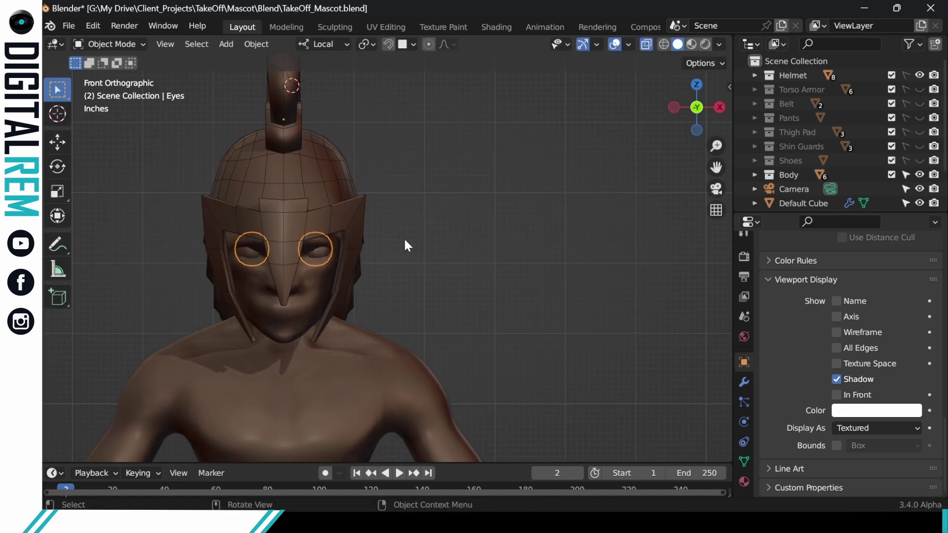
- Save the file and unhide all the armor and clothing collections in Object Mode
{"action": "scroll", "coordinate": [389, 247], "scroll_direction": "down", "scroll_amount": 2}
{"action": "middle_click_drag", "start_coordinate": [447, 341], "coordinate": [417, 247], "text": "shift"}
{"action": "middle_click_drag", "start_coordinate": [533, 237], "coordinate": [470, 250]}
{"action": "middle_click_drag", "start_coordinate": [381, 256], "coordinate": [423, 247]}
{"action": "scroll", "coordinate": [423, 247], "scroll_direction": "up", "scroll_amount": 2}
{"action": "key", "text": "ctrl+Tab"}
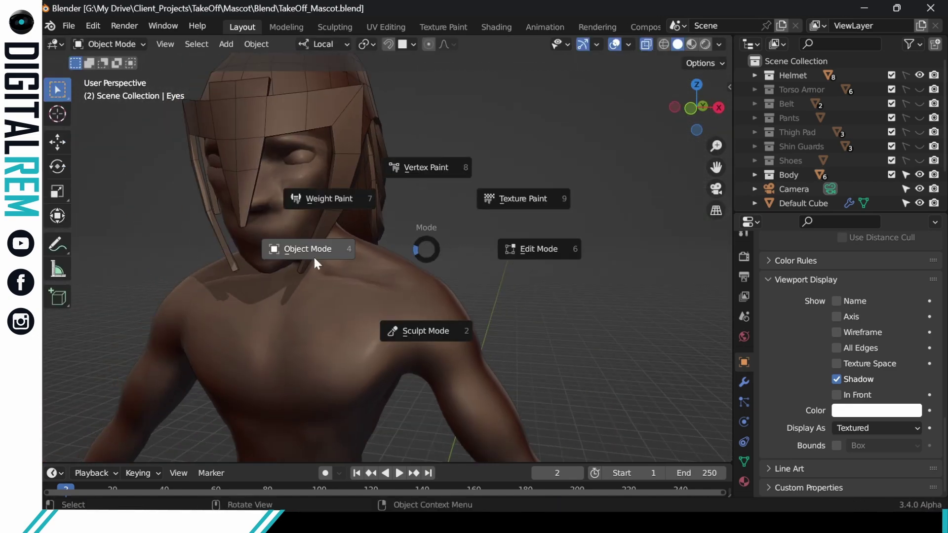
{"action": "left_click", "coordinate": [313, 256]}
{"action": "key", "text": "alt+h"}
{"action": "scroll", "coordinate": [512, 234], "scroll_direction": "down", "scroll_amount": 4}
{"action": "scroll", "coordinate": [500, 223], "scroll_direction": "up", "scroll_amount": 6}
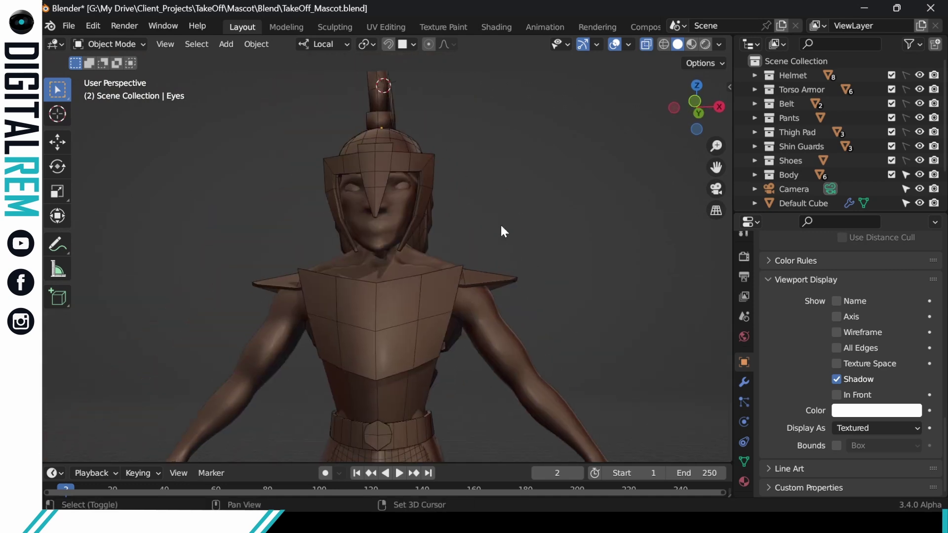
- Enter Sculpt Mode with the Smooth brush at 126 px radius, and open the reference image Front.png in an editor beside the viewport
{"action": "middle_click_drag", "start_coordinate": [499, 223], "coordinate": [434, 248]}
{"action": "scroll", "coordinate": [481, 248], "scroll_direction": "up", "scroll_amount": 2}
{"action": "middle_click_drag", "start_coordinate": [464, 207], "coordinate": [483, 201]}
{"action": "scroll", "coordinate": [483, 201], "scroll_direction": "up", "scroll_amount": 2}
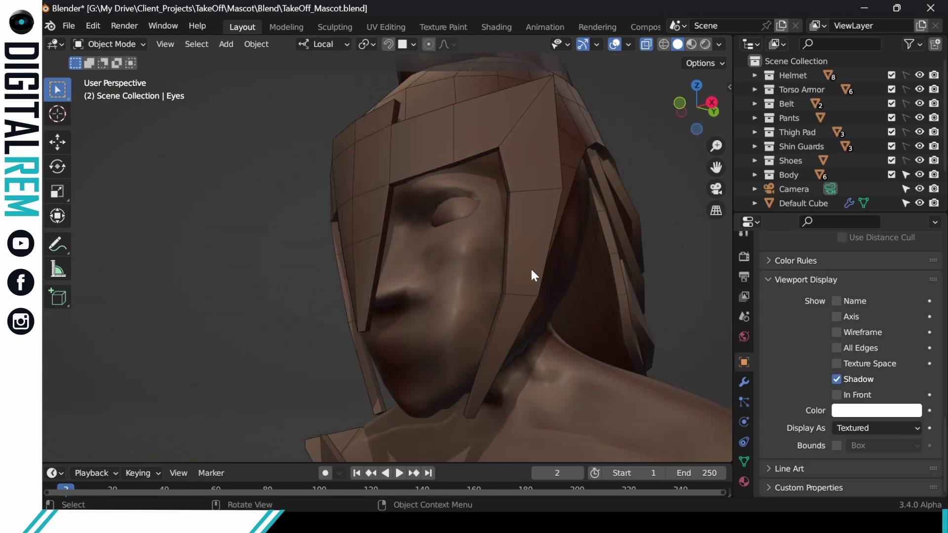
{"action": "key", "text": "ctrl+Tab"}
{"action": "left_click", "coordinate": [543, 319]}
{"action": "mouse_move", "coordinate": [407, 307]}
{"action": "middle_mouse_down"}
{"action": "mouse_move", "coordinate": [562, 260]}
{"action": "mouse_move", "coordinate": [656, 269]}
{"action": "middle_mouse_up"}
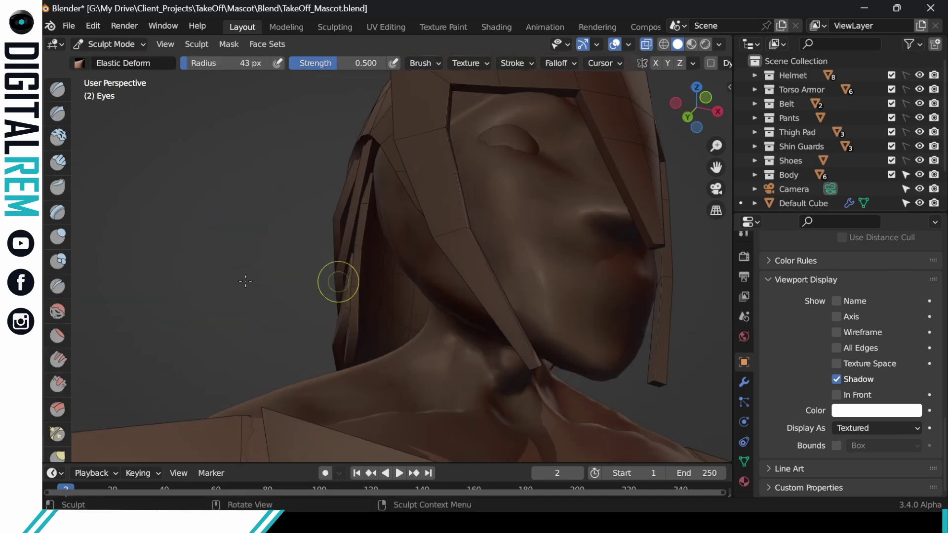
{"action": "left_click", "coordinate": [57, 311]}
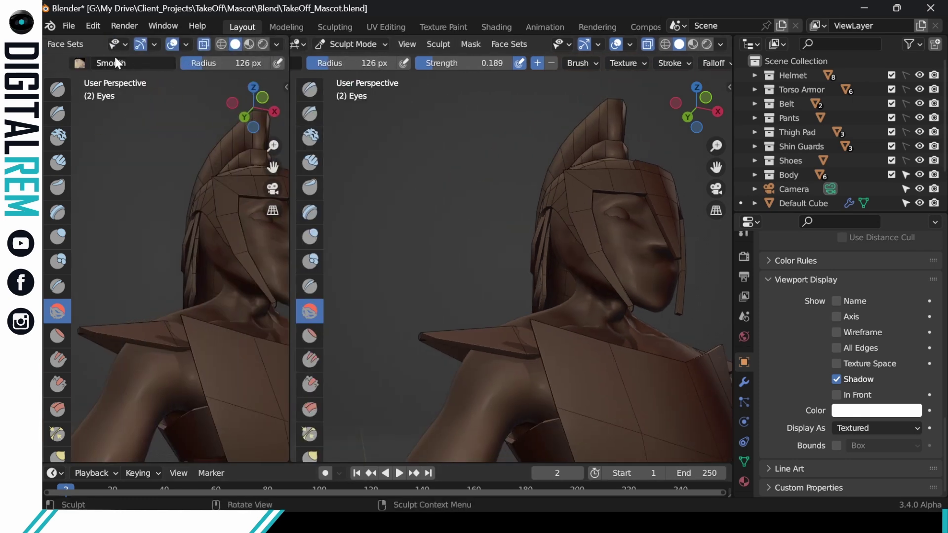
{"action": "left_click", "coordinate": [114, 45]}
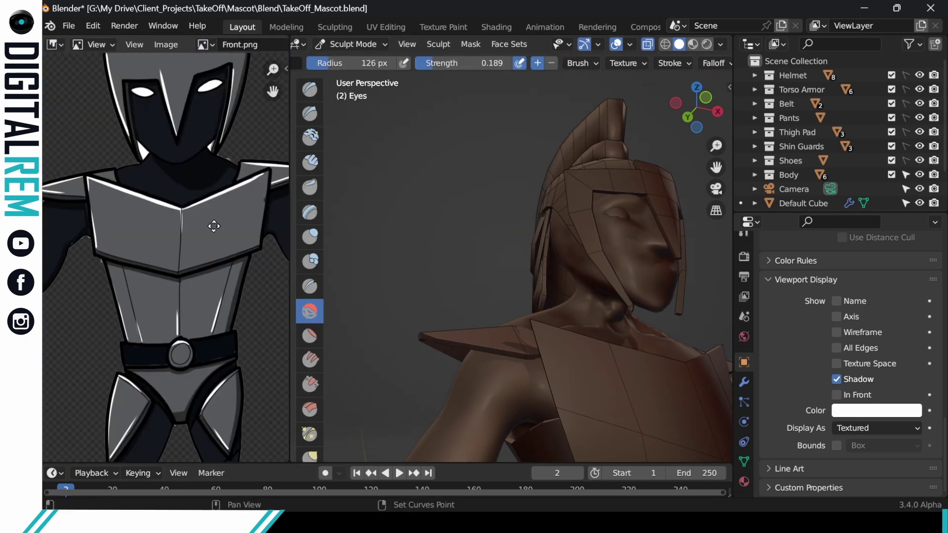
{"action": "scroll", "coordinate": [163, 198], "scroll_direction": "up", "scroll_amount": 3}
- Try to smooth the body's cheek and jaw with the Smooth brush at 126 px radius and 0.189 strength
{"action": "mouse_move", "coordinate": [493, 271]}
{"action": "middle_mouse_down"}
{"action": "mouse_move", "coordinate": [453, 294]}
{"action": "mouse_move", "coordinate": [400, 289]}
{"action": "middle_mouse_up"}
{"action": "key", "text": "ctrl+Tab"}
{"action": "left_click", "coordinate": [500, 262]}
{"action": "left_click_drag", "start_coordinate": [479, 275], "coordinate": [502, 314]}
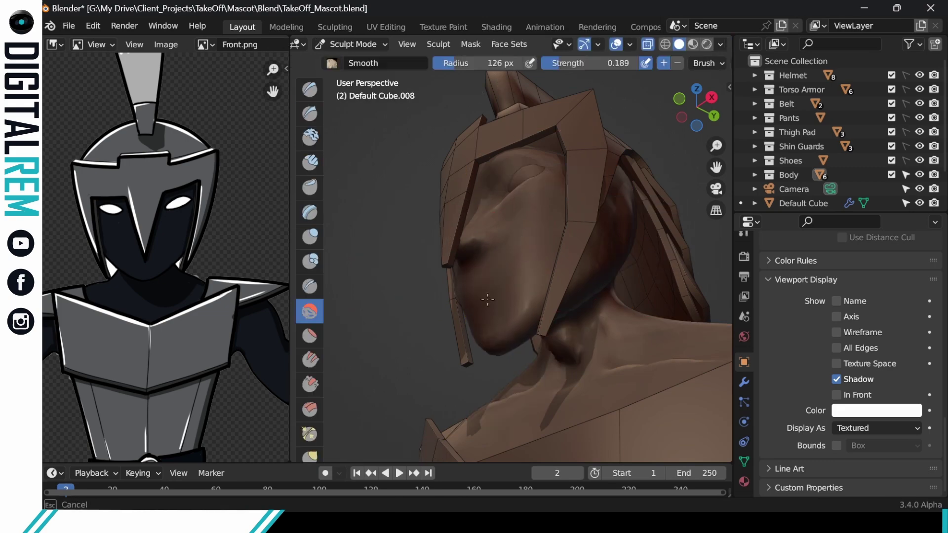
{"action": "mouse_move", "coordinate": [385, 316]}
{"action": "middle_mouse_down"}
{"action": "mouse_move", "coordinate": [479, 326]}
{"action": "mouse_move", "coordinate": [679, 290]}
{"action": "mouse_move", "coordinate": [484, 232]}
{"action": "mouse_move", "coordinate": [397, 283]}
{"action": "mouse_move", "coordinate": [355, 296]}
{"action": "mouse_move", "coordinate": [331, 289]}
{"action": "mouse_move", "coordinate": [429, 277]}
{"action": "mouse_move", "coordinate": [499, 242]}
{"action": "mouse_move", "coordinate": [454, 236]}
{"action": "middle_mouse_up"}
{"action": "key", "text": "ctrl+z"}
{"action": "key", "text": "ctrl+z"}
- Hide the Helmet collection and sculpt the brows and nose with the Draw brush at 35 px radius and 0.500 strength
{"action": "scroll", "coordinate": [656, 290], "scroll_direction": "down", "scroll_amount": 6}
{"action": "key", "text": "ctrl+Tab"}
{"action": "left_click", "coordinate": [309, 89]}
{"action": "left_click", "coordinate": [920, 75]}
{"action": "mouse_move", "coordinate": [499, 276]}
{"action": "middle_mouse_down"}
{"action": "mouse_move", "coordinate": [533, 277]}
{"action": "mouse_move", "coordinate": [474, 279]}
{"action": "mouse_move", "coordinate": [496, 281]}
{"action": "mouse_move", "coordinate": [464, 341]}
{"action": "mouse_move", "coordinate": [424, 324]}
{"action": "middle_mouse_up"}
{"action": "middle_click_drag", "start_coordinate": [398, 295], "coordinate": [434, 339]}
{"action": "middle_click_drag", "start_coordinate": [488, 277], "coordinate": [549, 237], "text": "ctrl"}
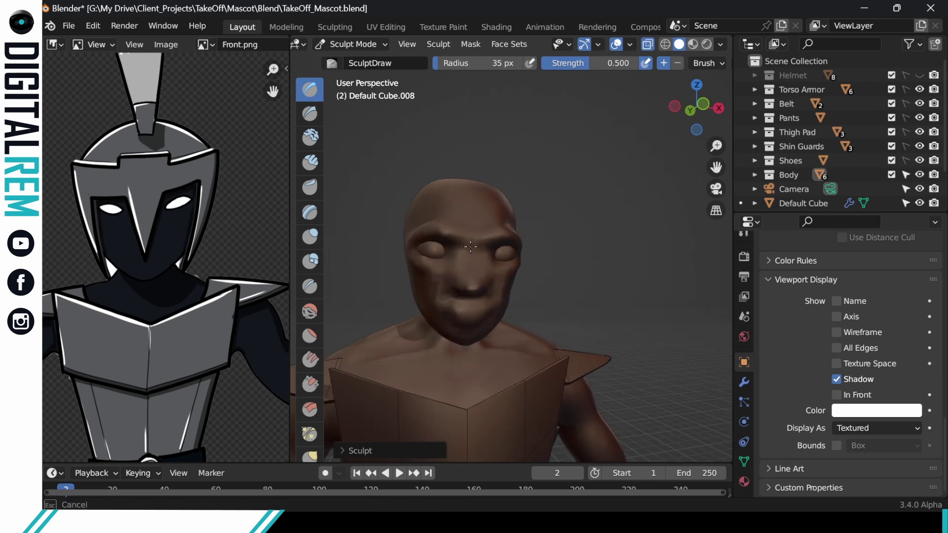
- Refine the brow, temples and cheeks with Draw brush strokes at 69 px radius and 0.500 strength
{"action": "middle_click_drag", "start_coordinate": [451, 262], "coordinate": [430, 262]}
{"action": "left_click_drag", "start_coordinate": [469, 271], "coordinate": [478, 250]}
{"action": "mouse_move", "coordinate": [478, 250]}
{"action": "middle_mouse_down"}
{"action": "mouse_move", "coordinate": [415, 250]}
{"action": "mouse_move", "coordinate": [481, 228]}
{"action": "mouse_move", "coordinate": [405, 127]}
{"action": "middle_mouse_up"}
{"action": "middle_click_drag", "start_coordinate": [521, 188], "coordinate": [496, 248]}
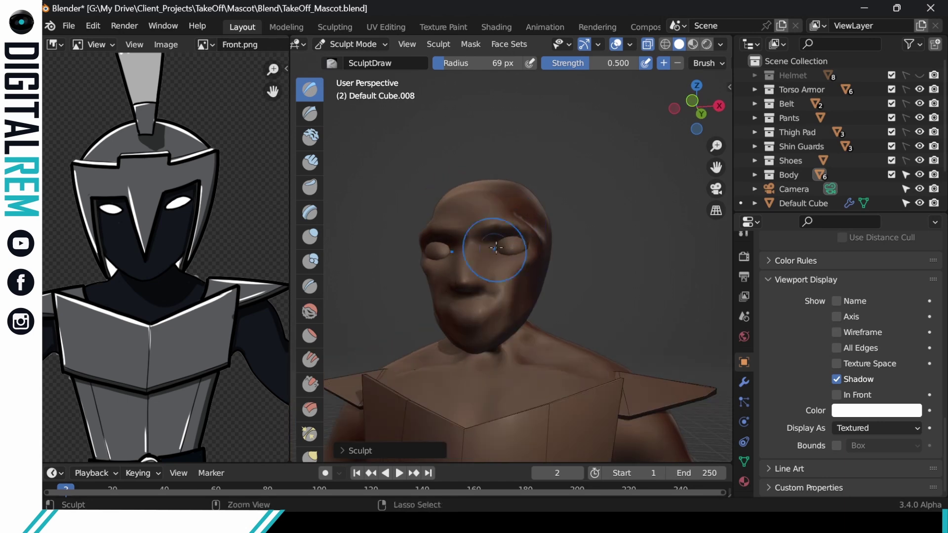
- Build up the brow, nose and cheeks of the face with the Clay Strips brush at 40 px radius and 0.600 strength
{"action": "middle_click_drag", "start_coordinate": [597, 295], "coordinate": [541, 250]}
{"action": "middle_click_drag", "start_coordinate": [461, 249], "coordinate": [561, 246]}
{"action": "middle_click_drag", "start_coordinate": [429, 176], "coordinate": [488, 243], "text": "shift"}
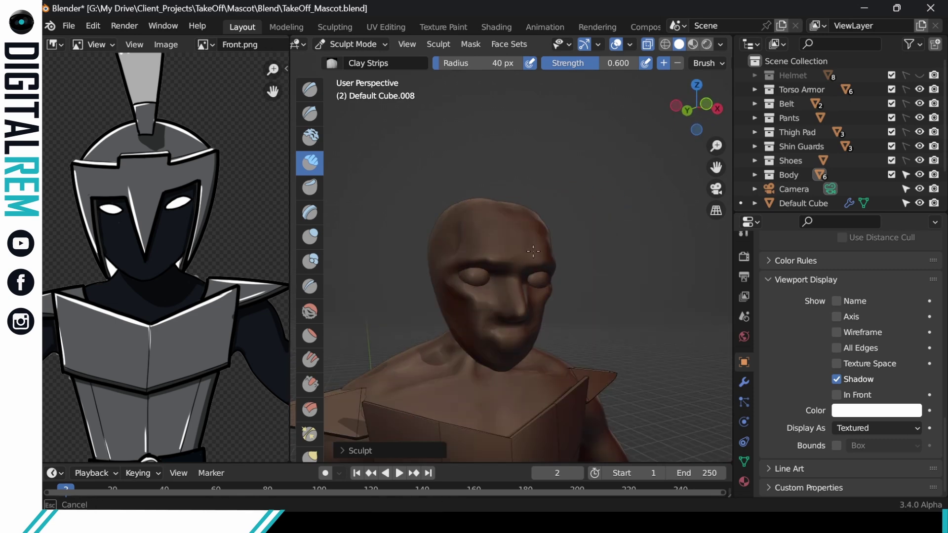
{"action": "middle_click_drag", "start_coordinate": [533, 251], "coordinate": [552, 187]}
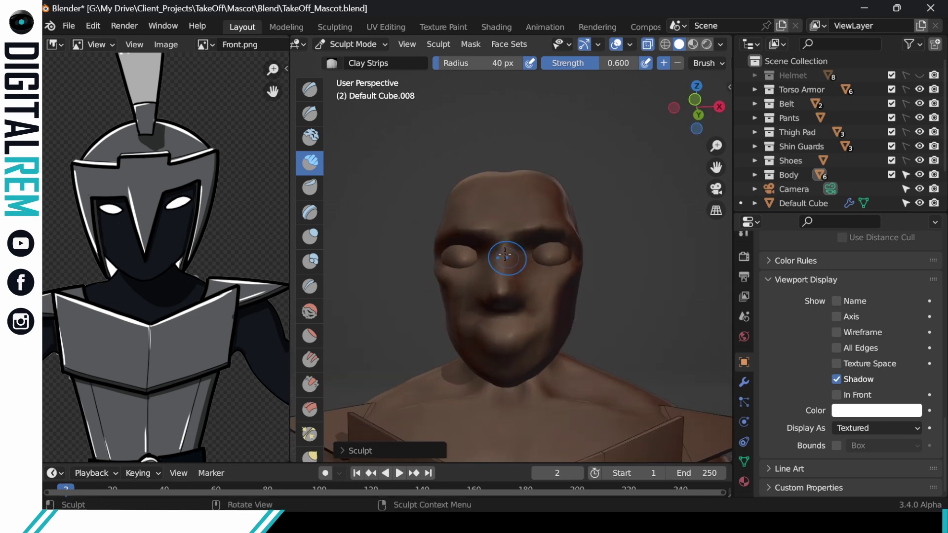
{"action": "mouse_move", "coordinate": [505, 254]}
{"action": "middle_mouse_down"}
{"action": "mouse_move", "coordinate": [530, 289]}
{"action": "mouse_move", "coordinate": [552, 289]}
{"action": "middle_mouse_up"}
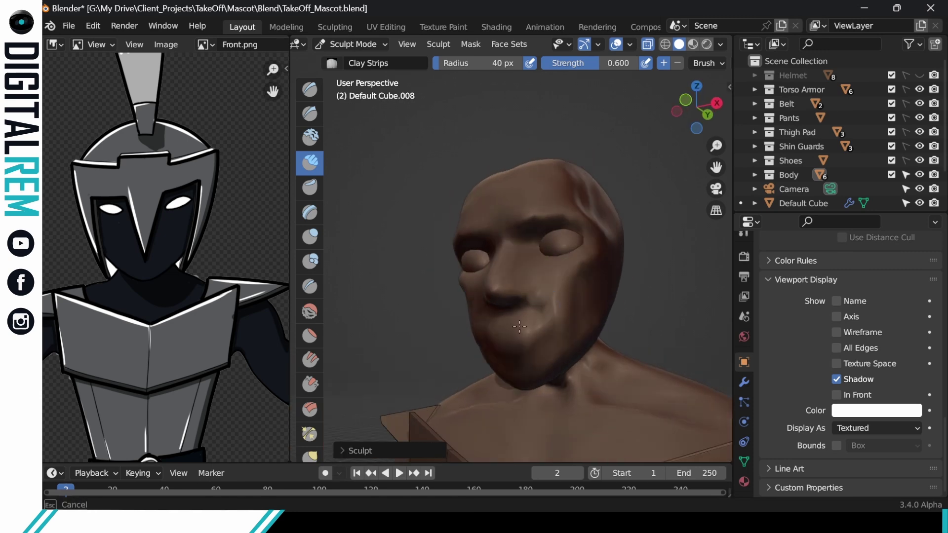
{"action": "middle_click_drag", "start_coordinate": [520, 327], "coordinate": [436, 354]}
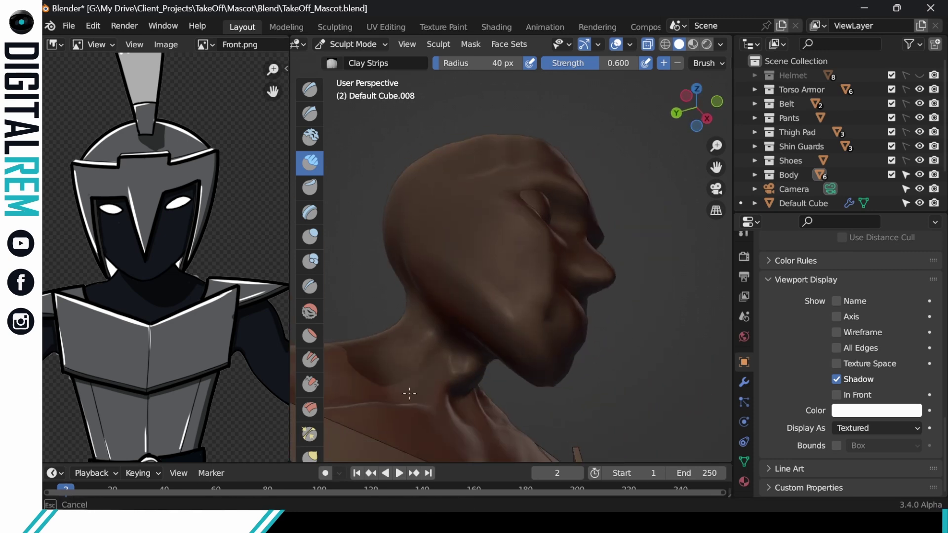
{"action": "middle_click_drag", "start_coordinate": [410, 393], "coordinate": [460, 332]}
{"action": "middle_click_drag", "start_coordinate": [582, 289], "coordinate": [575, 281]}
{"action": "scroll", "coordinate": [576, 281], "scroll_direction": "up", "scroll_amount": 6}
{"action": "middle_click_drag", "start_coordinate": [459, 207], "coordinate": [487, 229]}
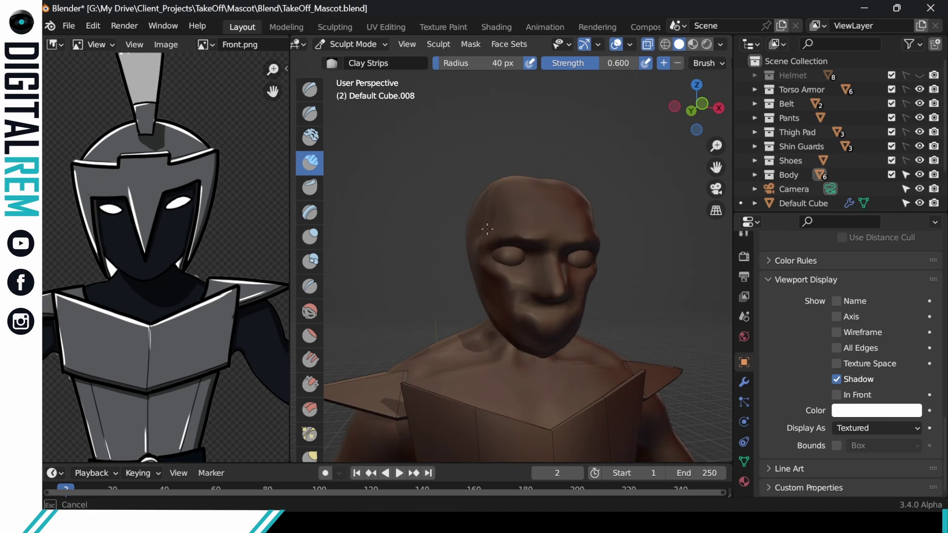
- Smooth the forehead, temples and cheeks with the Smooth brush at 56 px radius and 0.189 strength
{"action": "middle_click_drag", "start_coordinate": [575, 160], "coordinate": [596, 142]}
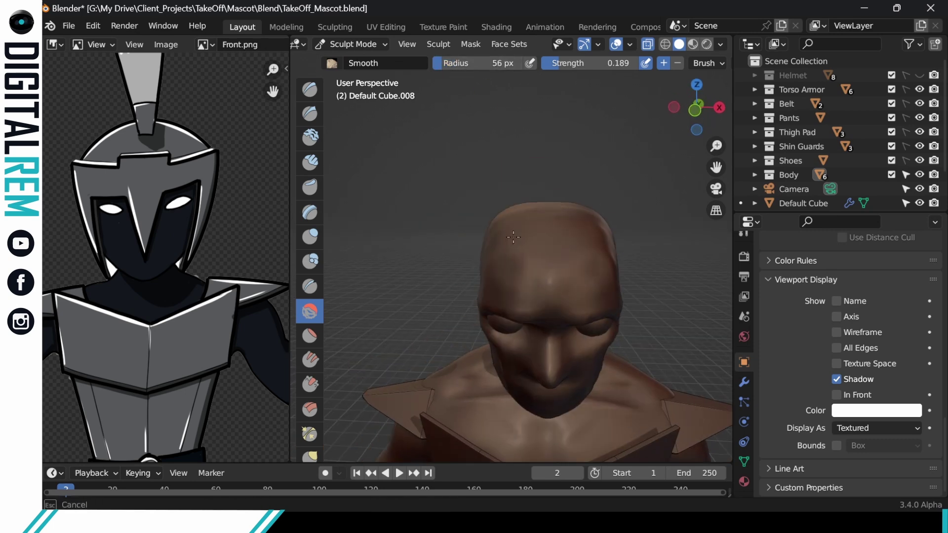
{"action": "middle_click_drag", "start_coordinate": [600, 268], "coordinate": [630, 292]}
{"action": "scroll", "coordinate": [630, 291], "scroll_direction": "down", "scroll_amount": 3}
{"action": "scroll", "coordinate": [698, 64], "scroll_direction": "down", "scroll_amount": 10}
{"action": "left_click", "coordinate": [704, 64]}
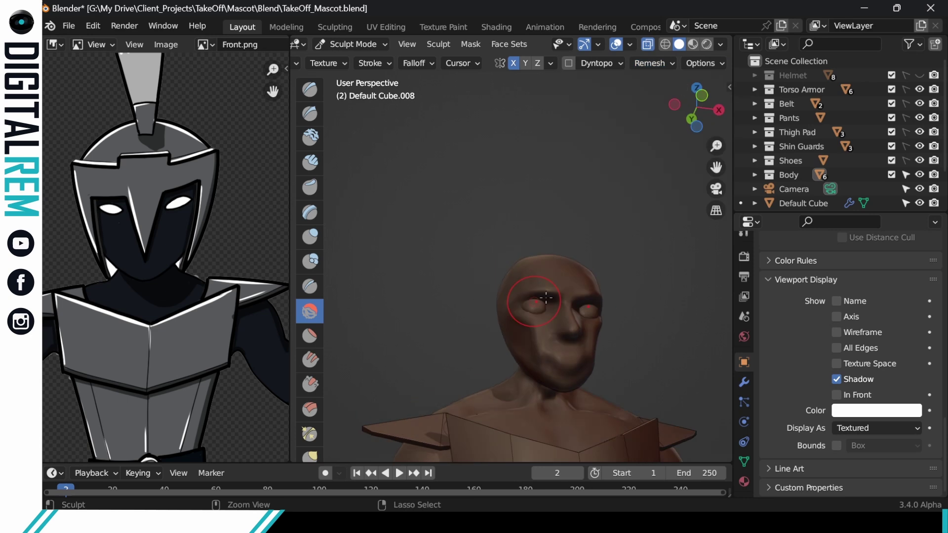
{"action": "middle_click_drag", "start_coordinate": [629, 244], "coordinate": [542, 313]}
{"action": "middle_click_drag", "start_coordinate": [552, 223], "coordinate": [506, 219]}
{"action": "middle_click_drag", "start_coordinate": [566, 192], "coordinate": [571, 275]}
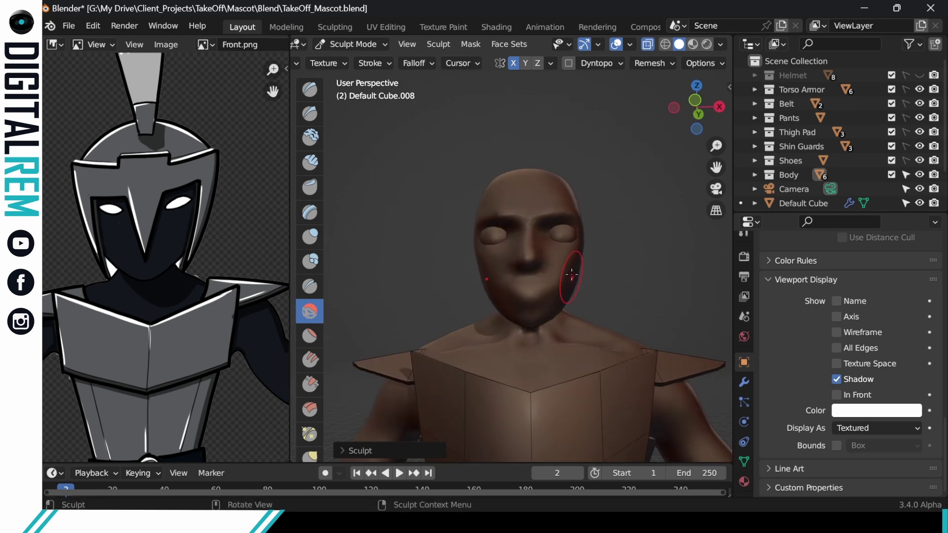
{"action": "middle_click_drag", "start_coordinate": [568, 228], "coordinate": [553, 227]}
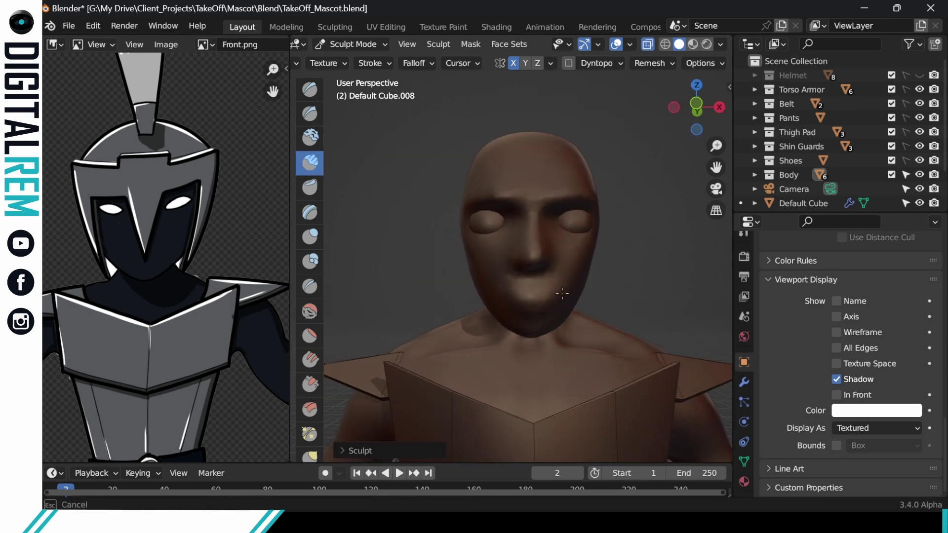
- Shape the brow ridge, upper eyelids and nose with Clay Strips and Draw brush strokes
{"action": "middle_click_drag", "start_coordinate": [562, 293], "coordinate": [577, 287]}
{"action": "mouse_move", "coordinate": [593, 239]}
{"action": "middle_mouse_down"}
{"action": "mouse_move", "coordinate": [597, 212]}
{"action": "mouse_move", "coordinate": [503, 217]}
{"action": "mouse_move", "coordinate": [565, 201]}
{"action": "mouse_move", "coordinate": [503, 224]}
{"action": "middle_mouse_up"}
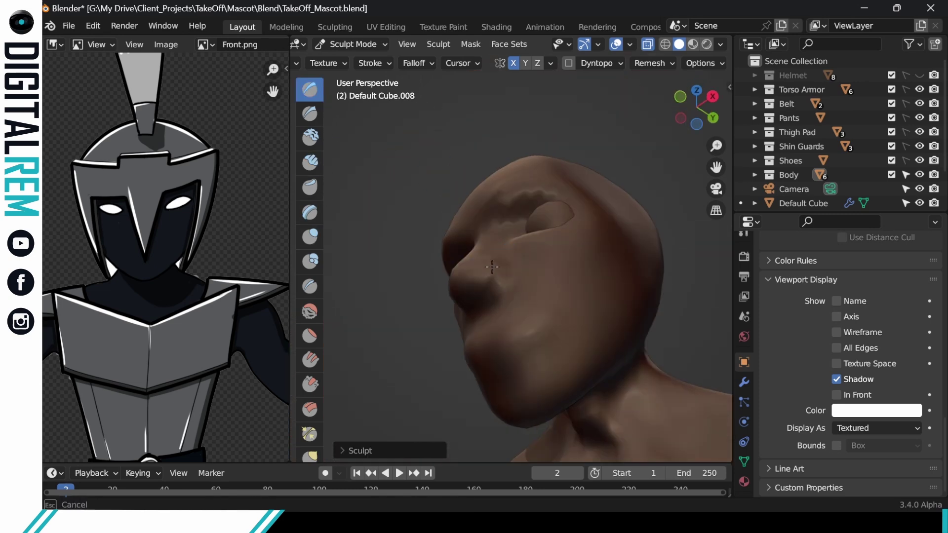
{"action": "middle_click_drag", "start_coordinate": [492, 267], "coordinate": [577, 295]}
{"action": "scroll", "coordinate": [489, 217], "scroll_direction": "down", "scroll_amount": 2}
{"action": "scroll", "coordinate": [594, 222], "scroll_direction": "up", "scroll_amount": 2}
{"action": "middle_click_drag", "start_coordinate": [538, 222], "coordinate": [464, 228]}
{"action": "mouse_move", "coordinate": [464, 228]}
{"action": "left_mouse_down"}
{"action": "mouse_move", "coordinate": [455, 226]}
{"action": "mouse_move", "coordinate": [486, 229]}
{"action": "left_mouse_up"}
{"action": "middle_click_drag", "start_coordinate": [487, 230], "coordinate": [573, 180]}
- Remesh the body and smooth the brow and eye sockets with the Smooth brush
{"action": "left_click", "coordinate": [649, 63]}
{"action": "left_click", "coordinate": [620, 199]}
{"action": "left_click_drag", "start_coordinate": [469, 223], "coordinate": [454, 193]}
{"action": "mouse_move", "coordinate": [453, 192]}
{"action": "middle_mouse_down"}
{"action": "mouse_move", "coordinate": [547, 142]}
{"action": "mouse_move", "coordinate": [568, 146]}
{"action": "middle_mouse_up"}
{"action": "middle_click_drag", "start_coordinate": [577, 178], "coordinate": [555, 208], "text": "shift"}
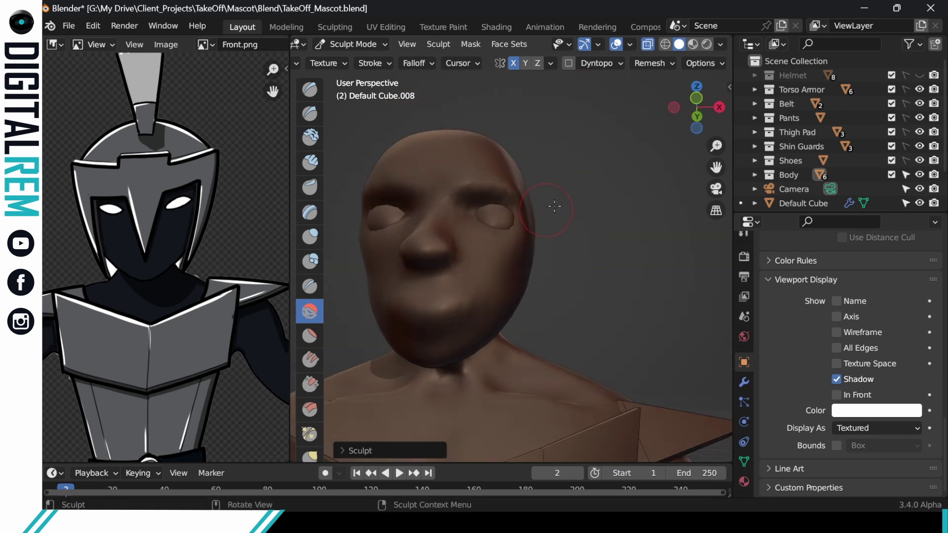
- Build up the lower eyelids around both eyes with the Clay Strips brush
{"action": "key", "text": "c"}
{"action": "mouse_move", "coordinate": [500, 228]}
{"action": "left_mouse_down"}
{"action": "mouse_move", "coordinate": [492, 232]}
{"action": "mouse_move", "coordinate": [495, 200]}
{"action": "left_mouse_up"}
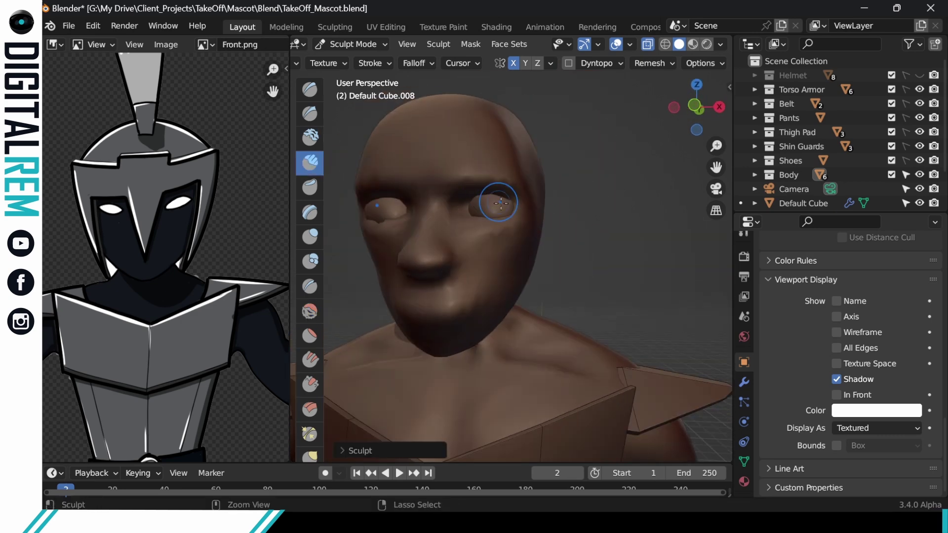
{"action": "mouse_move", "coordinate": [495, 199]}
{"action": "middle_mouse_down", "text": "ctrl"}
{"action": "mouse_move", "coordinate": [530, 276]}
{"action": "mouse_move", "coordinate": [568, 216]}
{"action": "middle_mouse_up", "text": "ctrl"}
- Scale the eyeball mesh of the Eyes object in Edit Mode and move it along the X axis
{"action": "key", "text": "ctrl+Tab"}
{"action": "left_click", "coordinate": [518, 225]}
{"action": "key", "text": "Tab"}
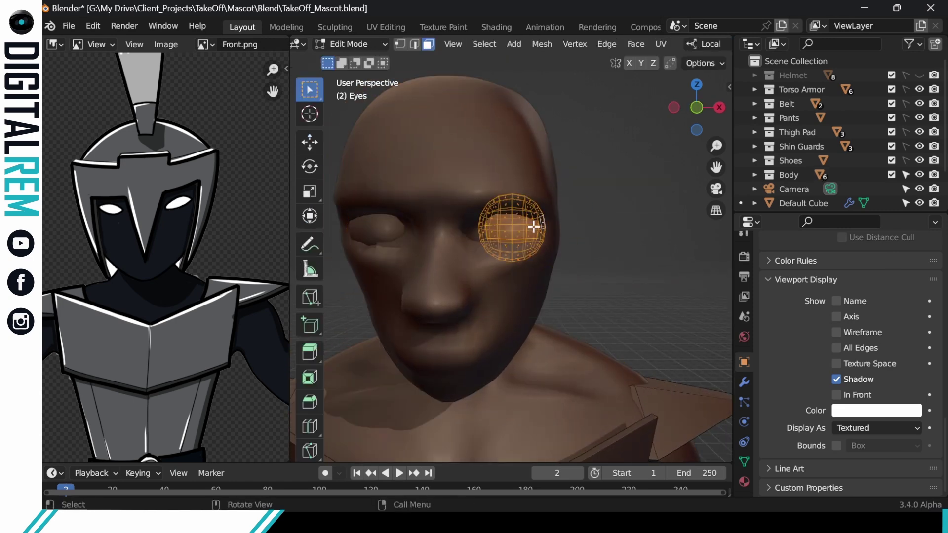
{"action": "key", "text": "s"}
{"action": "left_click", "coordinate": [541, 215]}
{"action": "key", "text": "g"}
{"action": "key", "text": "x"}
{"action": "left_click", "coordinate": [523, 224]}
{"action": "left_click", "coordinate": [517, 226], "text": "alt"}
{"action": "key", "text": "Tab"}
- Select the linked eyeball geometry of the Eyes object and adjust its position along the X axis
{"action": "middle_click_drag", "start_coordinate": [517, 225], "coordinate": [597, 220], "text": "ctrl"}
{"action": "key", "text": "Tab"}
{"action": "key", "text": "l"}
{"action": "key", "text": "g"}
{"action": "key", "text": "x"}
{"action": "left_click", "coordinate": [592, 213]}
- Return to Sculpt Mode on the body and build up the eyelids and cheeks with Clay Strips at 40 px radius and 0.600 strength
{"action": "key", "text": "ctrl+Tab"}
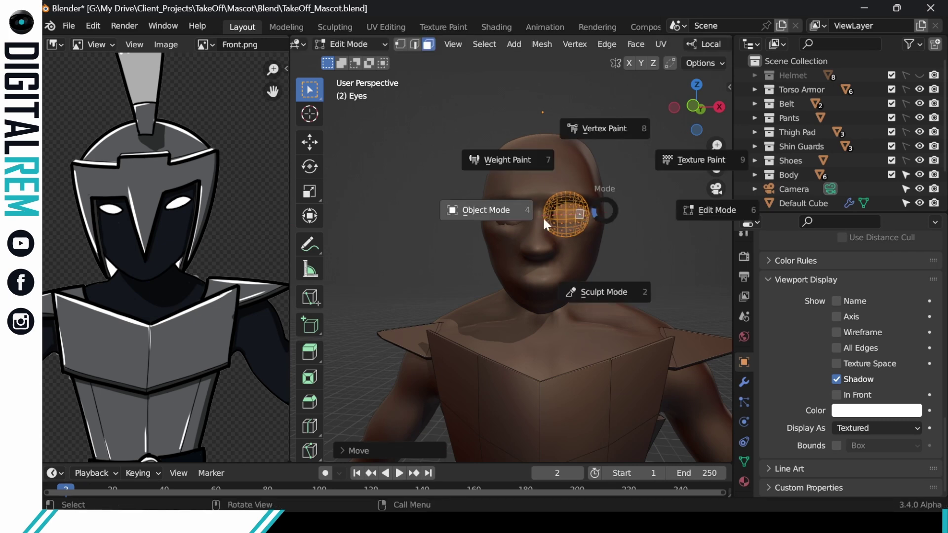
{"action": "left_click", "coordinate": [543, 216]}
{"action": "left_click", "coordinate": [592, 225]}
{"action": "key", "text": "Tab"}
{"action": "key", "text": "ctrl+Tab"}
{"action": "left_click", "coordinate": [590, 301]}
{"action": "middle_click_drag", "start_coordinate": [590, 301], "coordinate": [595, 271], "text": "ctrl"}
{"action": "mouse_move", "coordinate": [595, 271]}
{"action": "middle_mouse_down"}
{"action": "mouse_move", "coordinate": [547, 291]}
{"action": "mouse_move", "coordinate": [532, 217]}
{"action": "mouse_move", "coordinate": [568, 202]}
{"action": "mouse_move", "coordinate": [615, 231]}
{"action": "middle_mouse_up"}
{"action": "scroll", "coordinate": [531, 217], "scroll_direction": "down", "scroll_amount": 4}
{"action": "mouse_move", "coordinate": [630, 184]}
{"action": "middle_mouse_down"}
{"action": "mouse_move", "coordinate": [563, 168]}
{"action": "mouse_move", "coordinate": [511, 173]}
{"action": "middle_mouse_up"}
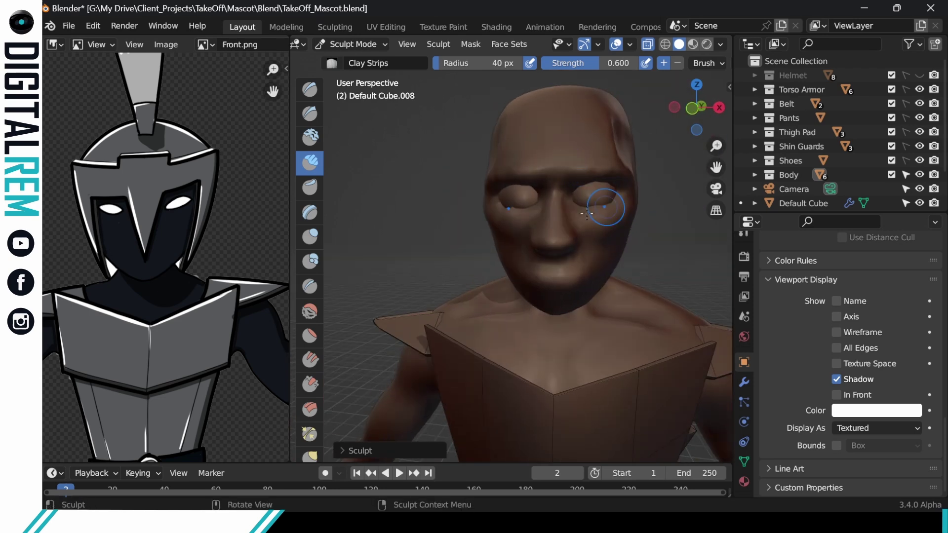
{"action": "mouse_move", "coordinate": [587, 214]}
{"action": "middle_mouse_down"}
{"action": "mouse_move", "coordinate": [549, 231]}
{"action": "mouse_move", "coordinate": [529, 221]}
{"action": "mouse_move", "coordinate": [554, 250]}
{"action": "mouse_move", "coordinate": [546, 279]}
{"action": "mouse_move", "coordinate": [591, 308]}
{"action": "mouse_move", "coordinate": [583, 298]}
{"action": "mouse_move", "coordinate": [597, 320]}
{"action": "middle_mouse_up"}
{"action": "left_click", "coordinate": [591, 308]}
{"action": "mouse_move", "coordinate": [665, 217]}
{"action": "middle_mouse_down"}
{"action": "mouse_move", "coordinate": [615, 273]}
{"action": "mouse_move", "coordinate": [440, 276]}
{"action": "middle_mouse_up"}
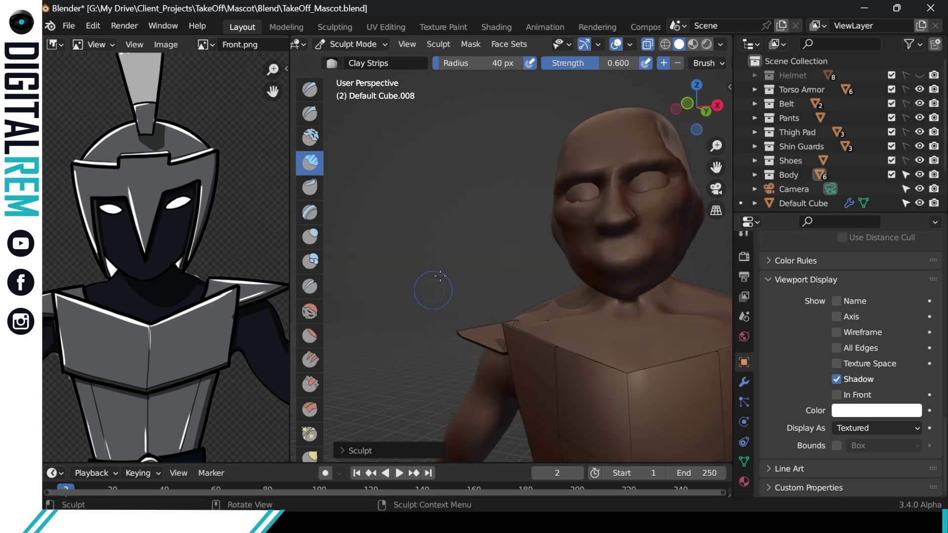
- Open the body's Remesh settings and smooth the eyelids, nose and cheeks with the Smooth brush
{"action": "scroll", "coordinate": [701, 63], "scroll_direction": "down", "scroll_amount": 4}
{"action": "right_click", "coordinate": [548, 250]}
{"action": "left_click", "coordinate": [438, 44]}
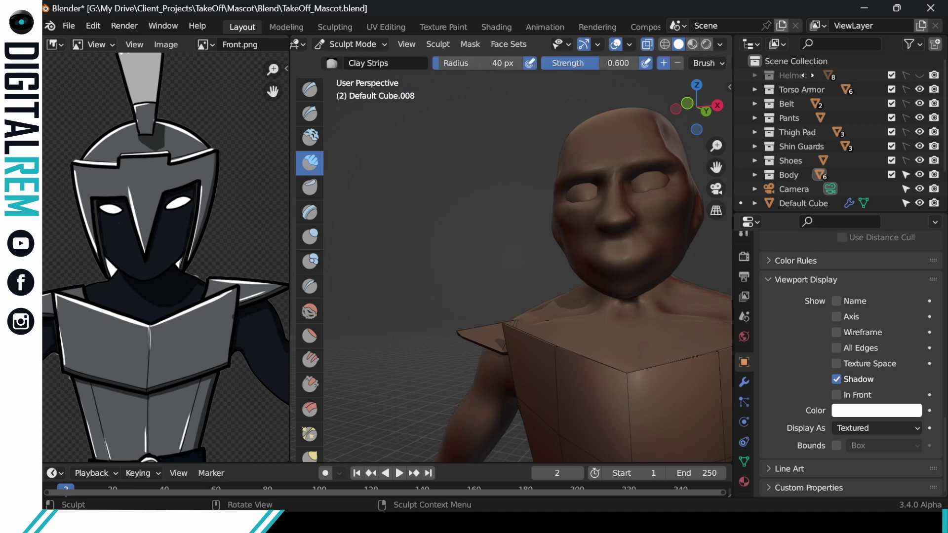
{"action": "middle_click_drag", "start_coordinate": [808, 75], "coordinate": [383, 67]}
{"action": "left_click", "coordinate": [653, 63]}
{"action": "middle_click_drag", "start_coordinate": [543, 266], "coordinate": [444, 292]}
{"action": "middle_click_drag", "start_coordinate": [617, 276], "coordinate": [549, 278]}
{"action": "left_click_drag", "start_coordinate": [550, 279], "coordinate": [574, 249], "text": "shift"}
{"action": "middle_click_drag", "start_coordinate": [574, 249], "coordinate": [603, 214]}
{"action": "left_click_drag", "start_coordinate": [543, 272], "coordinate": [535, 280]}
{"action": "middle_click_drag", "start_coordinate": [464, 279], "coordinate": [548, 262]}
{"action": "middle_click_drag", "start_coordinate": [479, 301], "coordinate": [627, 242]}
{"action": "left_click_drag", "start_coordinate": [499, 232], "coordinate": [485, 232]}
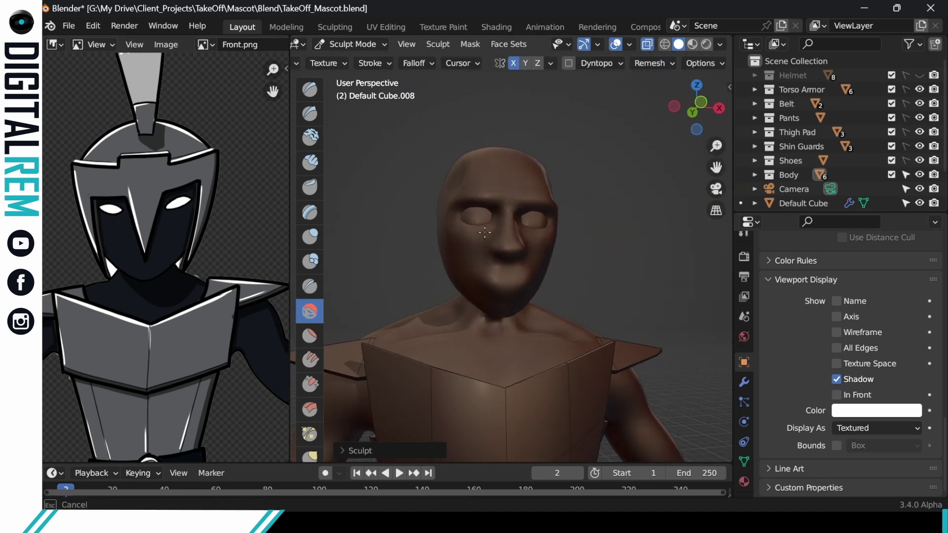
{"action": "mouse_move", "coordinate": [485, 232]}
{"action": "middle_mouse_down"}
{"action": "mouse_move", "coordinate": [569, 214]}
{"action": "mouse_move", "coordinate": [441, 193]}
{"action": "middle_mouse_up"}
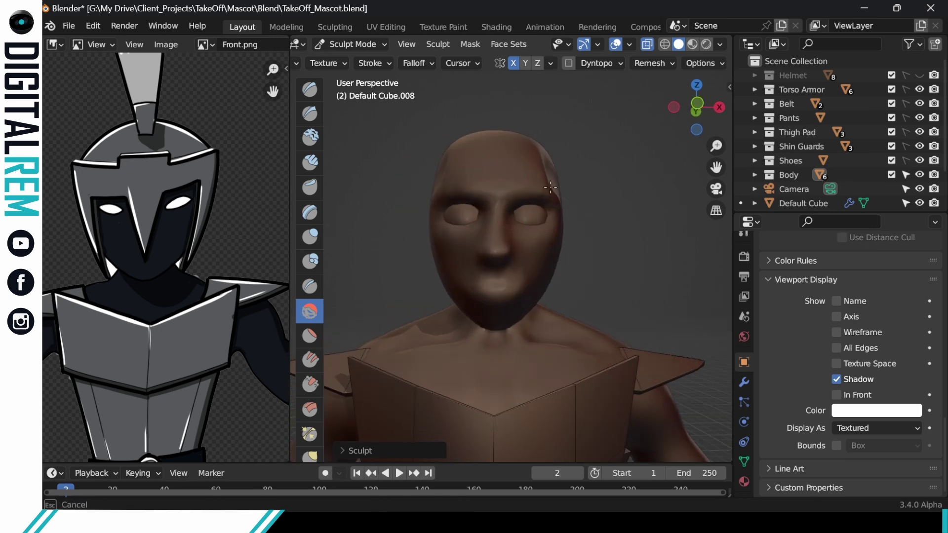
- Soften the brow, temples and area under the eyes with further Smooth brush strokes
{"action": "middle_click_drag", "start_coordinate": [550, 187], "coordinate": [540, 209]}
{"action": "left_click_drag", "start_coordinate": [540, 209], "coordinate": [560, 170]}
{"action": "mouse_move", "coordinate": [560, 170]}
{"action": "middle_mouse_down"}
{"action": "mouse_move", "coordinate": [599, 222]}
{"action": "mouse_move", "coordinate": [553, 301]}
{"action": "middle_mouse_up"}
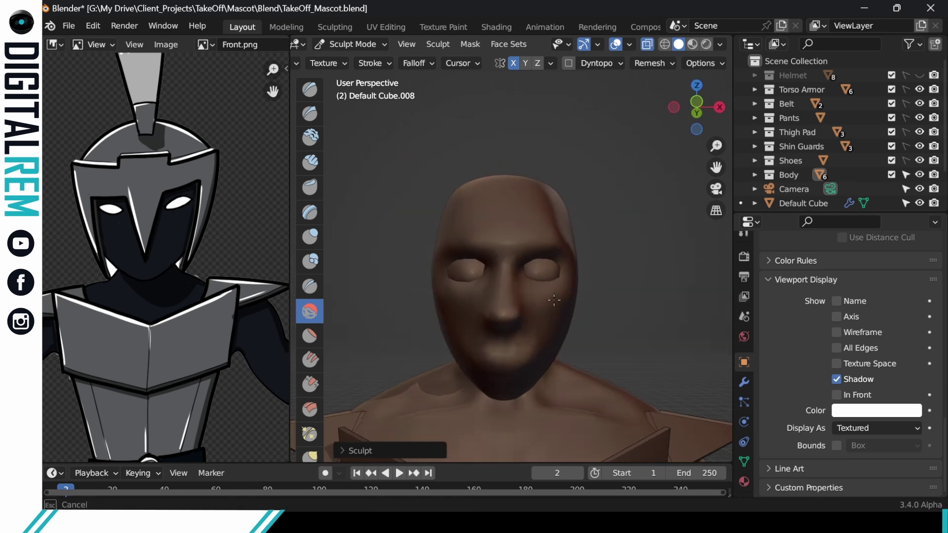
{"action": "left_click_drag", "start_coordinate": [554, 300], "coordinate": [554, 309]}
{"action": "mouse_move", "coordinate": [553, 320]}
{"action": "middle_mouse_down"}
{"action": "mouse_move", "coordinate": [542, 351]}
{"action": "mouse_move", "coordinate": [469, 348]}
{"action": "middle_mouse_up"}
{"action": "scroll", "coordinate": [311, 413], "scroll_direction": "down", "scroll_amount": 2}
- Pull the side of the face into shape with the Grab brush
{"action": "left_click", "coordinate": [311, 411]}
{"action": "middle_click_drag", "start_coordinate": [395, 350], "coordinate": [465, 349]}
{"action": "left_click_drag", "start_coordinate": [474, 349], "coordinate": [458, 351]}
{"action": "mouse_move", "coordinate": [604, 292]}
{"action": "middle_mouse_down"}
{"action": "mouse_move", "coordinate": [660, 280]}
{"action": "mouse_move", "coordinate": [555, 281]}
{"action": "middle_mouse_up"}
- Fill out the side of the head with Clay Strips at 53 px radius and smooth it at 56 px radius and 0.189 strength
{"action": "left_click", "coordinate": [310, 114]}
{"action": "mouse_move", "coordinate": [469, 306]}
{"action": "middle_mouse_down"}
{"action": "mouse_move", "coordinate": [493, 341]}
{"action": "mouse_move", "coordinate": [488, 359]}
{"action": "mouse_move", "coordinate": [460, 363]}
{"action": "mouse_move", "coordinate": [566, 314]}
{"action": "middle_mouse_up"}
{"action": "left_click", "coordinate": [491, 356]}
{"action": "middle_click_drag", "start_coordinate": [532, 372], "coordinate": [463, 292]}
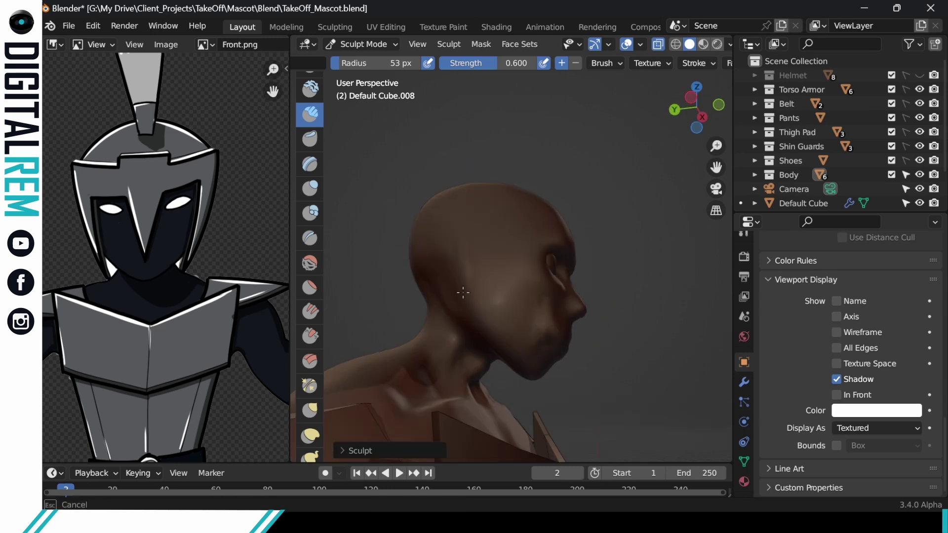
{"action": "left_click_drag", "start_coordinate": [466, 217], "coordinate": [482, 220]}
{"action": "middle_click_drag", "start_coordinate": [642, 217], "coordinate": [565, 225]}
{"action": "mouse_move", "coordinate": [691, 277]}
{"action": "middle_mouse_down"}
{"action": "mouse_move", "coordinate": [647, 260]}
{"action": "mouse_move", "coordinate": [617, 218]}
{"action": "middle_mouse_up"}
{"action": "left_click_drag", "start_coordinate": [617, 217], "coordinate": [609, 208], "text": "shift"}
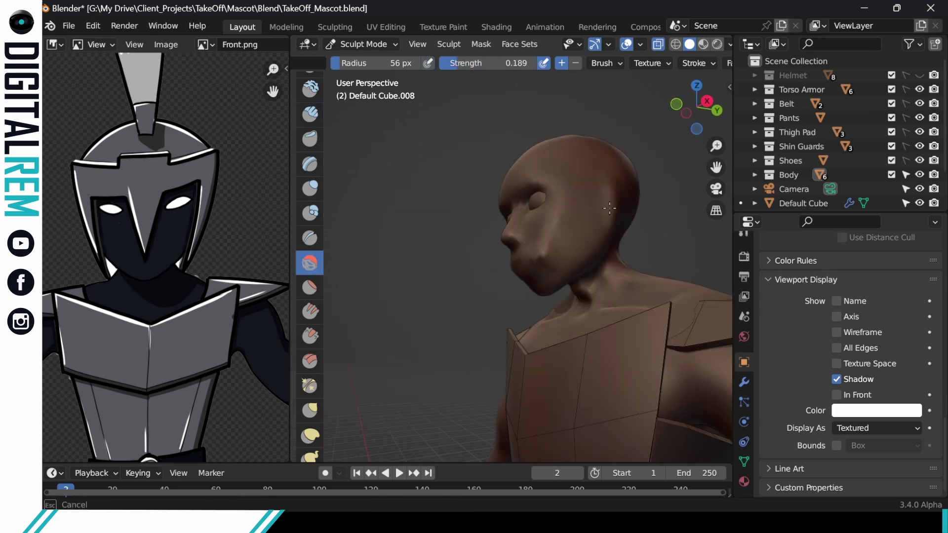
{"action": "middle_click_drag", "start_coordinate": [543, 240], "coordinate": [592, 212]}
- Show the Helmet collection and compare the head with the helmet from the front
{"action": "key", "text": "KP_1"}
{"action": "scroll", "coordinate": [593, 213], "scroll_direction": "down", "scroll_amount": 4}
{"action": "left_click", "coordinate": [919, 75]}
{"action": "middle_click_drag", "start_coordinate": [691, 129], "coordinate": [662, 149]}
{"action": "scroll", "coordinate": [520, 258], "scroll_direction": "up", "scroll_amount": 3}
{"action": "mouse_move", "coordinate": [521, 257]}
{"action": "middle_mouse_down"}
{"action": "mouse_move", "coordinate": [537, 253]}
{"action": "mouse_move", "coordinate": [528, 237]}
{"action": "mouse_move", "coordinate": [594, 228]}
{"action": "mouse_move", "coordinate": [618, 201]}
{"action": "mouse_move", "coordinate": [579, 254]}
{"action": "mouse_move", "coordinate": [618, 265]}
{"action": "mouse_move", "coordinate": [630, 208]}
{"action": "mouse_move", "coordinate": [616, 292]}
{"action": "mouse_move", "coordinate": [662, 271]}
{"action": "middle_mouse_up"}
{"action": "scroll", "coordinate": [662, 271], "scroll_direction": "up", "scroll_amount": 3}
- Re-enter Sculpt Mode on the body and shape the eyelids inside the helmet with Elastic Deform at 43 px and Clay Strips at 53 px radius
{"action": "key", "text": "ctrl+Tab"}
{"action": "left_click", "coordinate": [582, 260]}
{"action": "key", "text": "Tab"}
{"action": "key", "text": "ctrl+Tab"}
{"action": "left_click", "coordinate": [598, 321]}
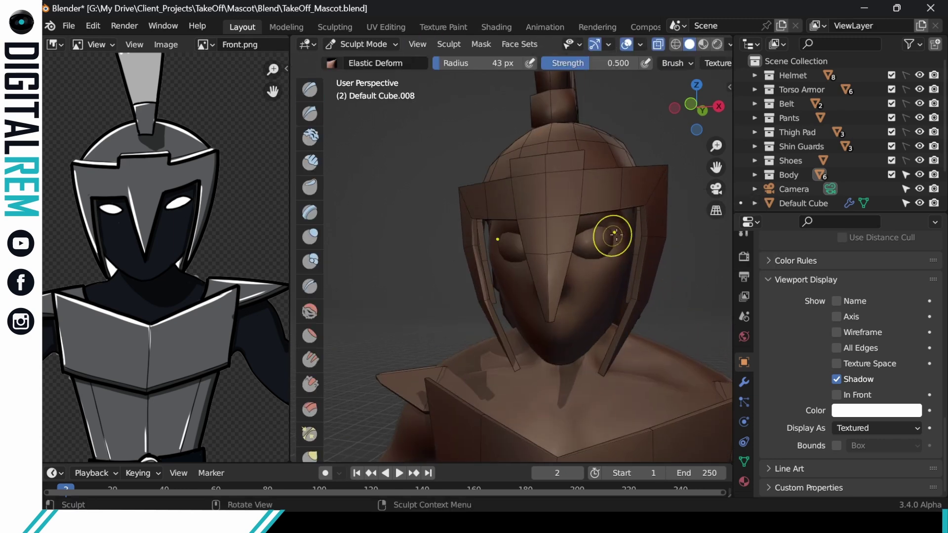
{"action": "mouse_move", "coordinate": [613, 237]}
{"action": "middle_mouse_down"}
{"action": "mouse_move", "coordinate": [612, 256]}
{"action": "mouse_move", "coordinate": [590, 258]}
{"action": "mouse_move", "coordinate": [602, 256]}
{"action": "middle_mouse_up"}
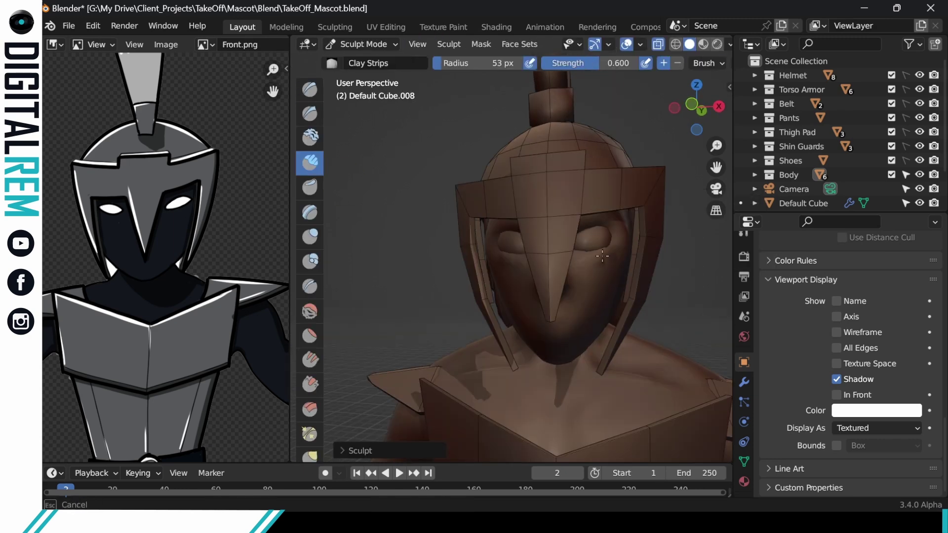
{"action": "scroll", "coordinate": [645, 218], "scroll_direction": "down", "scroll_amount": 3}
{"action": "middle_click_drag", "start_coordinate": [631, 292], "coordinate": [620, 303]}
{"action": "scroll", "coordinate": [620, 296], "scroll_direction": "up", "scroll_amount": 2}
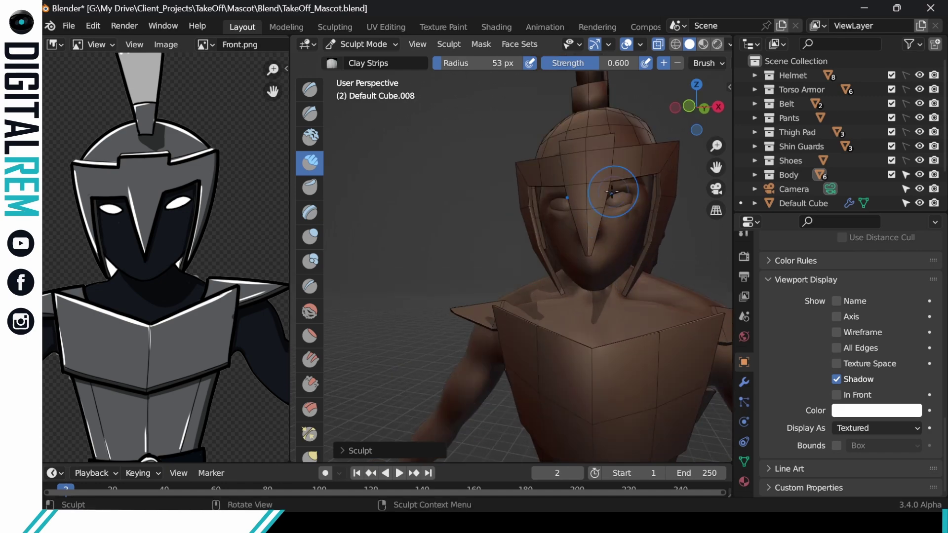
{"action": "middle_click_drag", "start_coordinate": [638, 206], "coordinate": [583, 198]}
- Open the body's Remesh settings and adjust the eyelids and face under the helmet with the Elastic Deform brush
{"action": "scroll", "coordinate": [617, 63], "scroll_direction": "down", "scroll_amount": 6}
{"action": "left_click", "coordinate": [656, 63]}
{"action": "middle_click_drag", "start_coordinate": [653, 183], "coordinate": [608, 230]}
{"action": "scroll", "coordinate": [603, 254], "scroll_direction": "down", "scroll_amount": 4}
{"action": "scroll", "coordinate": [615, 229], "scroll_direction": "up", "scroll_amount": 5}
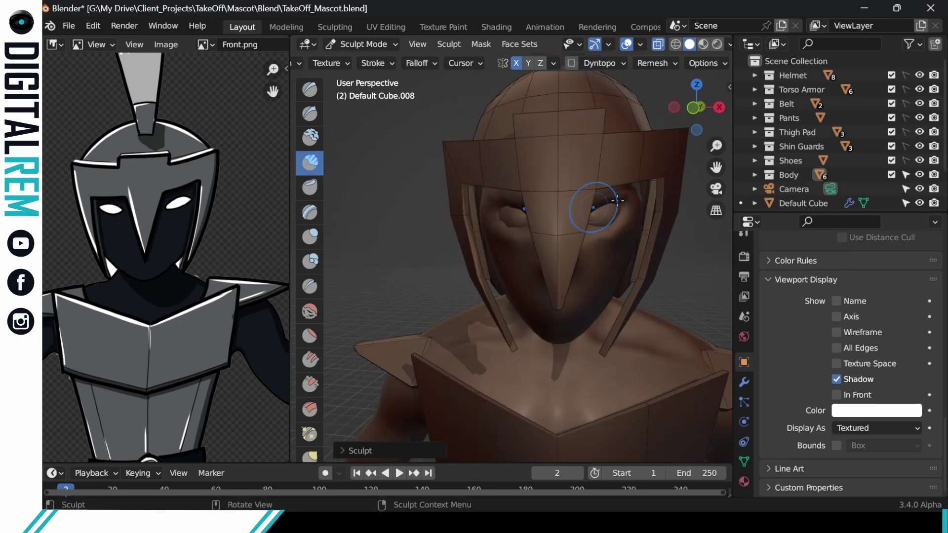
{"action": "key", "text": "g"}
{"action": "middle_click_drag", "start_coordinate": [601, 232], "coordinate": [554, 221]}
{"action": "scroll", "coordinate": [543, 200], "scroll_direction": "down", "scroll_amount": 5}
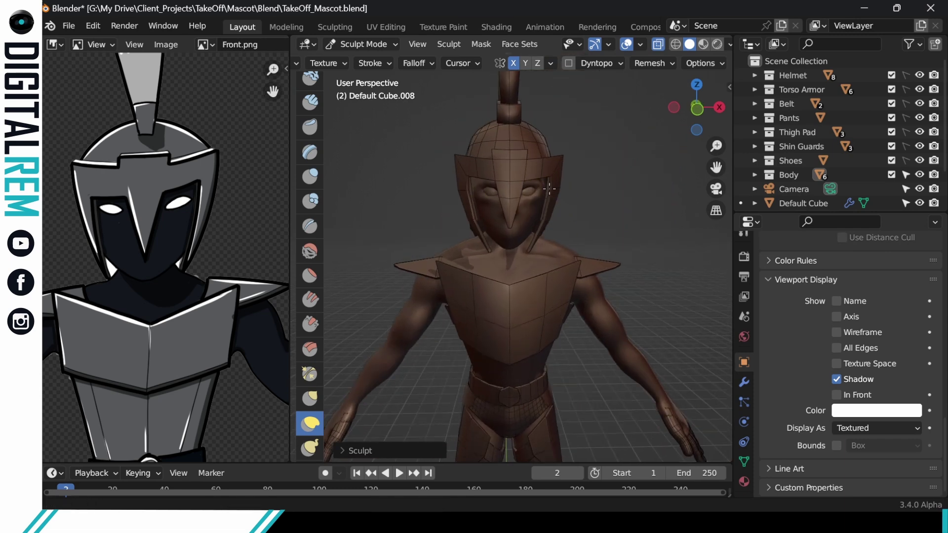
{"action": "scroll", "coordinate": [547, 179], "scroll_direction": "up", "scroll_amount": 5}
{"action": "left_click", "coordinate": [654, 63]}
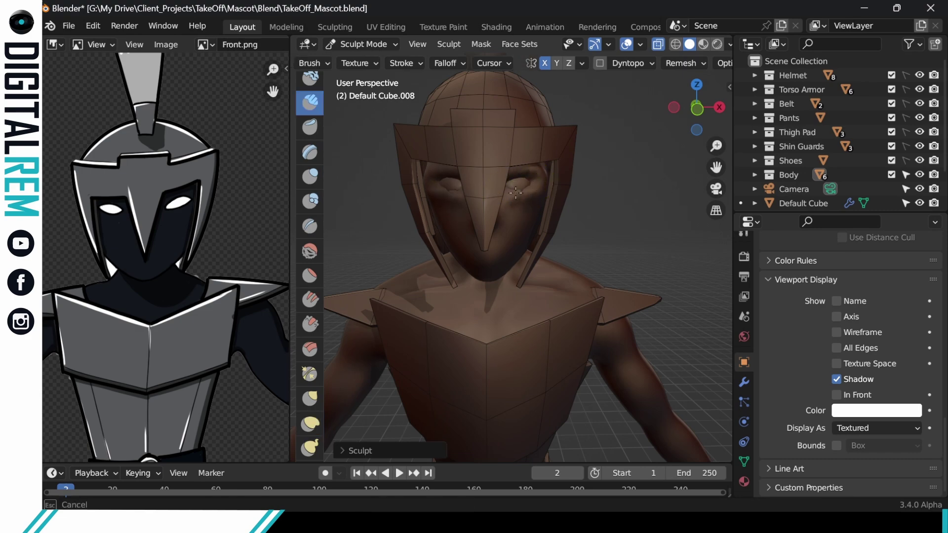
- Refine the eyelids visible through the helmet opening with the Clay Strips brush
{"action": "mouse_move", "coordinate": [516, 192]}
{"action": "middle_mouse_down"}
{"action": "mouse_move", "coordinate": [479, 217]}
{"action": "mouse_move", "coordinate": [537, 236]}
{"action": "mouse_move", "coordinate": [561, 211]}
{"action": "mouse_move", "coordinate": [481, 214]}
{"action": "mouse_move", "coordinate": [520, 201]}
{"action": "mouse_move", "coordinate": [554, 254]}
{"action": "mouse_move", "coordinate": [601, 195]}
{"action": "mouse_move", "coordinate": [549, 200]}
{"action": "middle_mouse_up"}
{"action": "left_click_drag", "start_coordinate": [549, 200], "coordinate": [556, 198]}
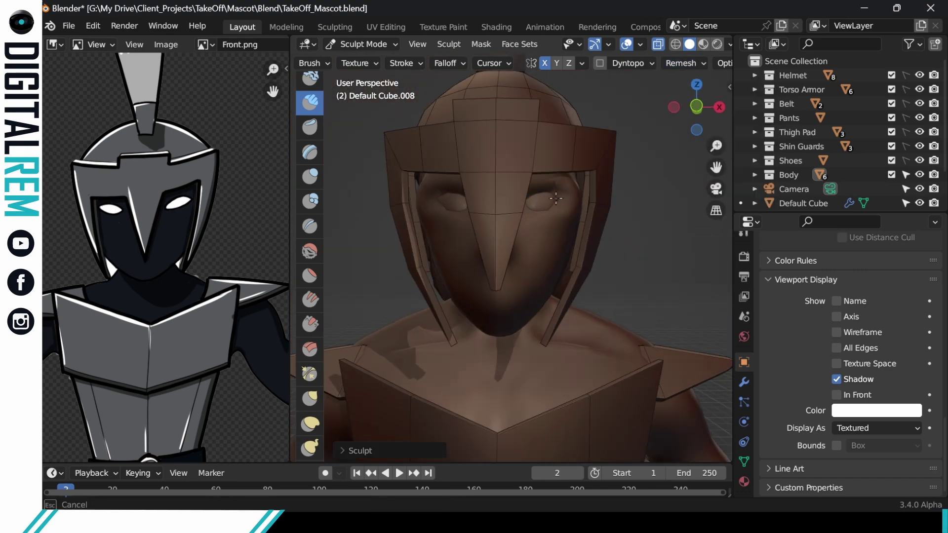
{"action": "middle_click_drag", "start_coordinate": [539, 197], "coordinate": [595, 228]}
{"action": "mouse_move", "coordinate": [592, 222]}
{"action": "middle_mouse_down"}
{"action": "mouse_move", "coordinate": [546, 249]}
{"action": "mouse_move", "coordinate": [534, 289]}
{"action": "mouse_move", "coordinate": [516, 274]}
{"action": "mouse_move", "coordinate": [525, 281]}
{"action": "mouse_move", "coordinate": [546, 211]}
{"action": "mouse_move", "coordinate": [585, 212]}
{"action": "mouse_move", "coordinate": [558, 205]}
{"action": "mouse_move", "coordinate": [588, 204]}
{"action": "mouse_move", "coordinate": [558, 206]}
{"action": "mouse_move", "coordinate": [582, 205]}
{"action": "mouse_move", "coordinate": [565, 194]}
{"action": "middle_mouse_up"}
- Hide the Helmet collection and smooth the back and sides of the head with the Smooth brush
{"action": "left_click", "coordinate": [920, 75]}
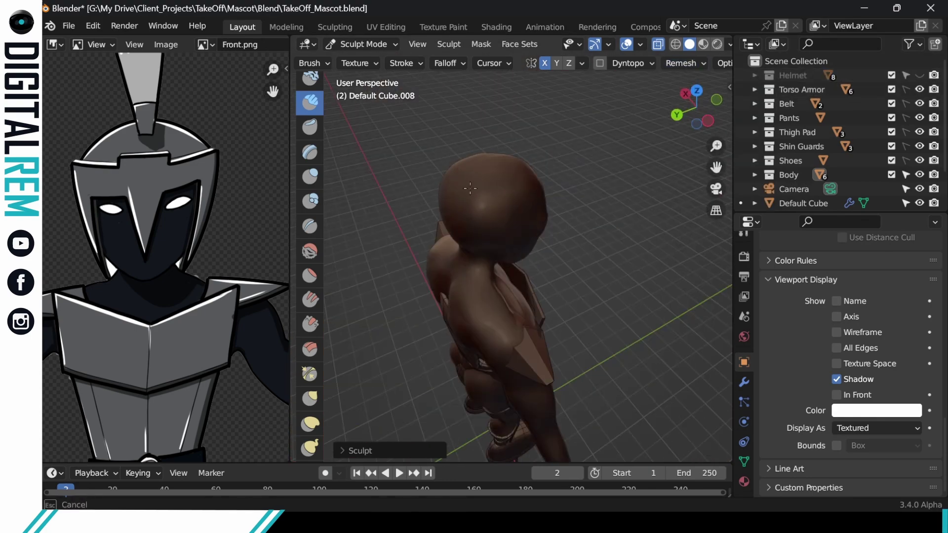
{"action": "middle_click_drag", "start_coordinate": [440, 194], "coordinate": [316, 223]}
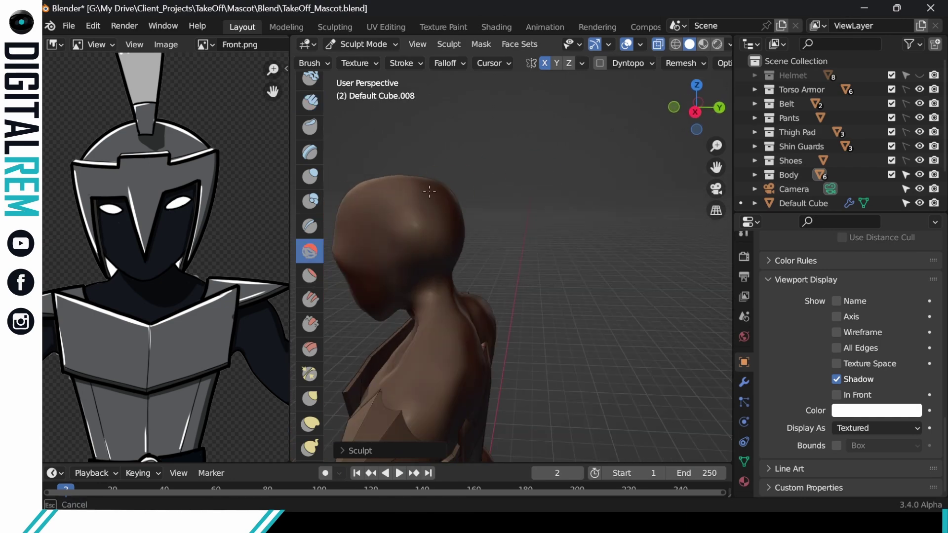
{"action": "middle_click_drag", "start_coordinate": [411, 248], "coordinate": [445, 198]}
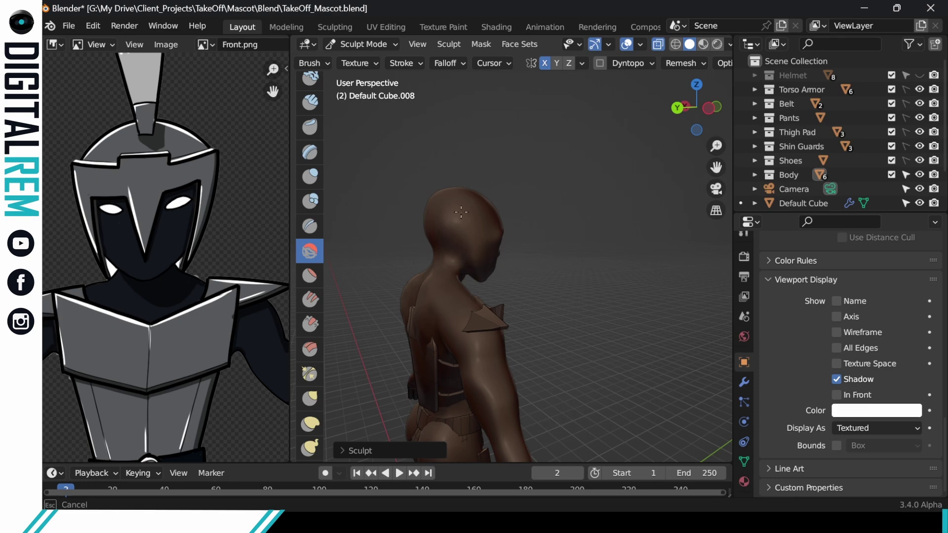
{"action": "middle_click_drag", "start_coordinate": [386, 256], "coordinate": [401, 239]}
{"action": "scroll", "coordinate": [461, 277], "scroll_direction": "up", "scroll_amount": 7}
{"action": "middle_click_drag", "start_coordinate": [568, 356], "coordinate": [471, 227]}
{"action": "scroll", "coordinate": [470, 227], "scroll_direction": "down", "scroll_amount": 3}
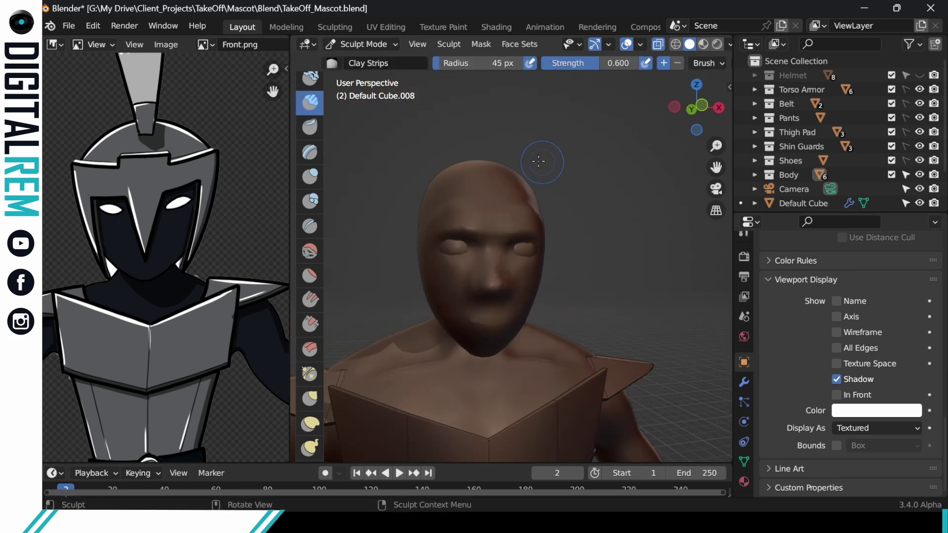
- Define the brows and eyelids with Clay Strips at 19 px radius and 0.600 strength, and switch to the Elastic Deform brush
{"action": "middle_click_drag", "start_coordinate": [437, 232], "coordinate": [512, 237]}
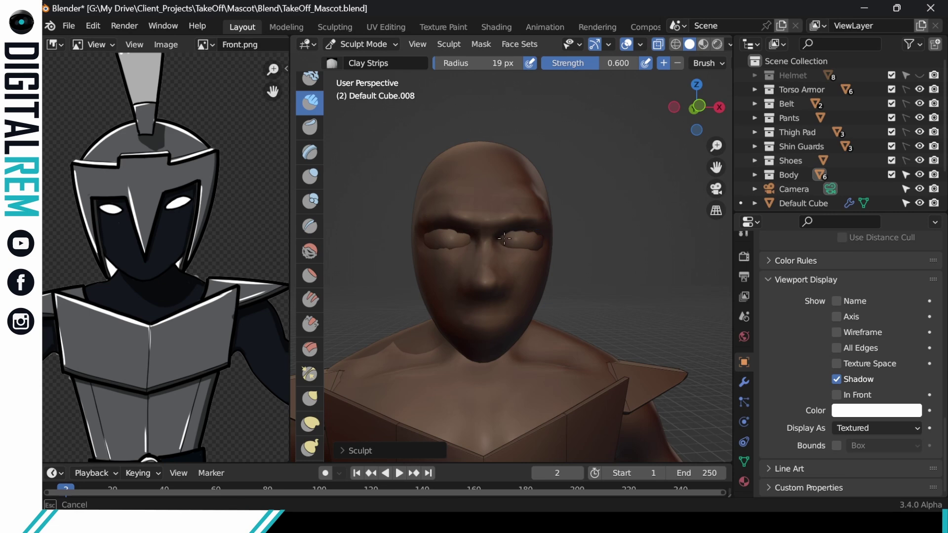
{"action": "scroll", "coordinate": [563, 230], "scroll_direction": "down", "scroll_amount": 4}
{"action": "left_click_drag", "start_coordinate": [504, 239], "coordinate": [563, 228]}
{"action": "scroll", "coordinate": [543, 227], "scroll_direction": "up", "scroll_amount": 2}
{"action": "scroll", "coordinate": [551, 231], "scroll_direction": "down", "scroll_amount": 2}
{"action": "mouse_move", "coordinate": [568, 230]}
{"action": "middle_mouse_down"}
{"action": "mouse_move", "coordinate": [550, 231]}
{"action": "mouse_move", "coordinate": [580, 251]}
{"action": "mouse_move", "coordinate": [586, 289]}
{"action": "mouse_move", "coordinate": [565, 286]}
{"action": "mouse_move", "coordinate": [574, 280]}
{"action": "mouse_move", "coordinate": [557, 264]}
{"action": "mouse_move", "coordinate": [583, 244]}
{"action": "mouse_move", "coordinate": [615, 315]}
{"action": "mouse_move", "coordinate": [633, 314]}
{"action": "middle_mouse_up"}
{"action": "scroll", "coordinate": [553, 228], "scroll_direction": "up", "scroll_amount": 2}
{"action": "scroll", "coordinate": [632, 278], "scroll_direction": "up", "scroll_amount": 4}
{"action": "key", "text": "g"}
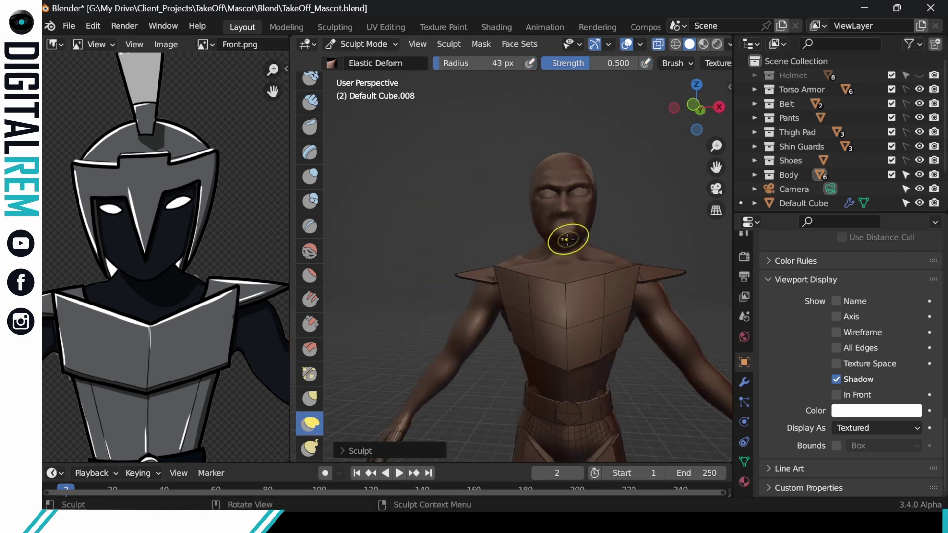
- Reshape the mouth area and chin with the Elastic Deform brush at 17 px radius and remesh the body
{"action": "left_click", "coordinate": [310, 399]}
{"action": "scroll", "coordinate": [547, 251], "scroll_direction": "up", "scroll_amount": 3}
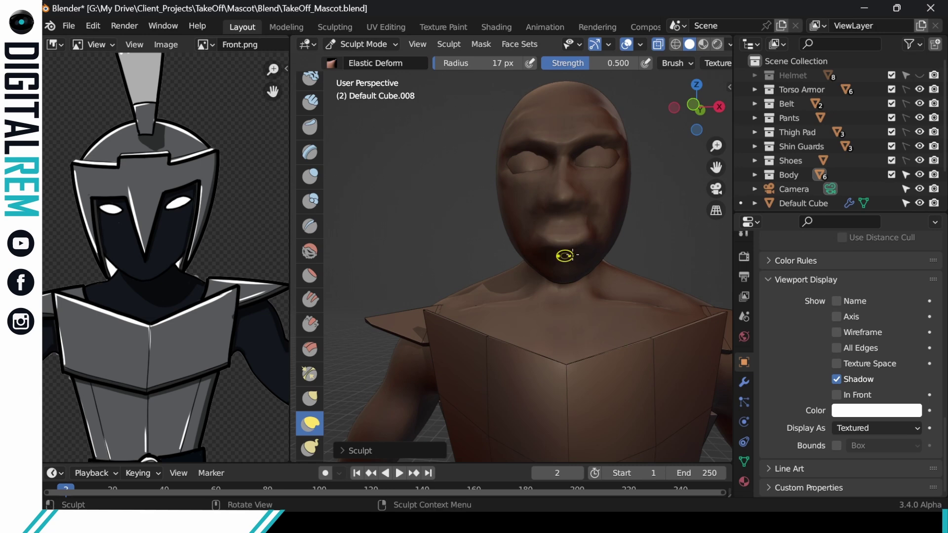
{"action": "mouse_move", "coordinate": [578, 248]}
{"action": "middle_mouse_down"}
{"action": "mouse_move", "coordinate": [535, 169]}
{"action": "mouse_move", "coordinate": [544, 196]}
{"action": "mouse_move", "coordinate": [696, 232]}
{"action": "middle_mouse_up"}
{"action": "scroll", "coordinate": [631, 200], "scroll_direction": "down", "scroll_amount": 3}
{"action": "scroll", "coordinate": [668, 67], "scroll_direction": "down", "scroll_amount": 8}
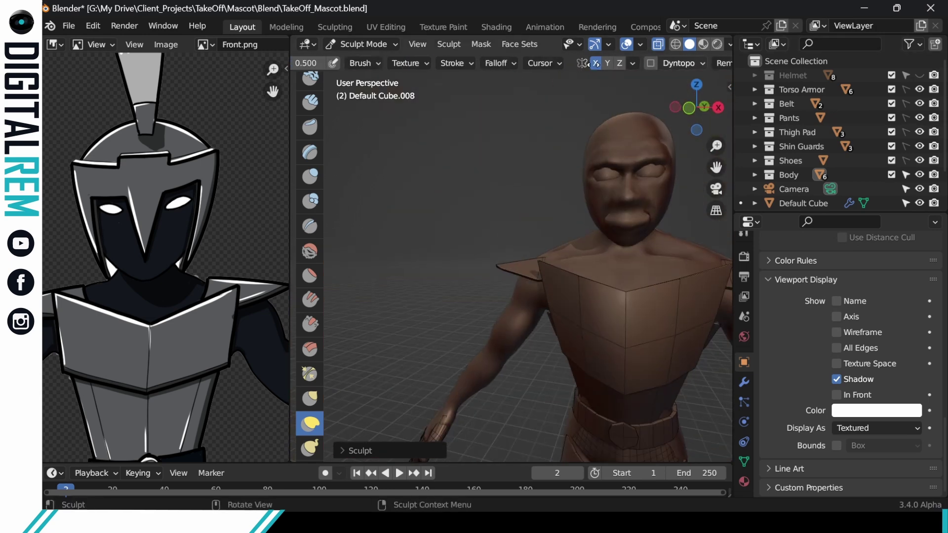
{"action": "left_click", "coordinate": [661, 64]}
{"action": "scroll", "coordinate": [534, 243], "scroll_direction": "up", "scroll_amount": 2}
- Build up the cheeks, jaw and sides of the head with Clay Strips at 32 px radius and 0.600 strength, then remesh
{"action": "key", "text": "c"}
{"action": "mouse_move", "coordinate": [632, 222]}
{"action": "middle_mouse_down", "text": "shift"}
{"action": "mouse_move", "coordinate": [536, 242]}
{"action": "mouse_move", "coordinate": [547, 247]}
{"action": "mouse_move", "coordinate": [546, 217]}
{"action": "mouse_move", "coordinate": [472, 207]}
{"action": "middle_mouse_up", "text": "shift"}
{"action": "scroll", "coordinate": [556, 218], "scroll_direction": "up", "scroll_amount": 1}
{"action": "middle_click_drag", "start_coordinate": [421, 68], "coordinate": [592, 68]}
{"action": "middle_click_drag", "start_coordinate": [397, 240], "coordinate": [451, 245]}
{"action": "middle_click_drag", "start_coordinate": [567, 333], "coordinate": [514, 336]}
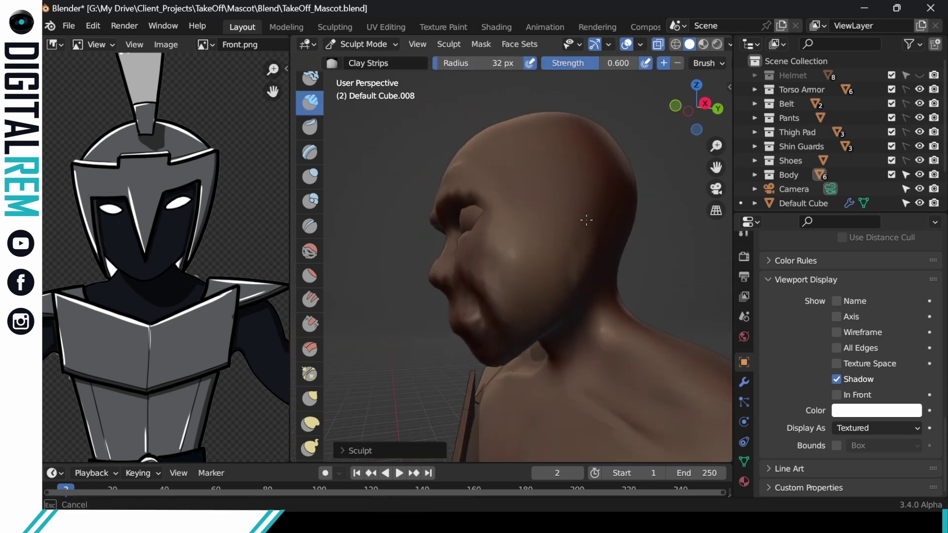
{"action": "middle_click_drag", "start_coordinate": [586, 219], "coordinate": [584, 283]}
{"action": "scroll", "coordinate": [444, 198], "scroll_direction": "up", "scroll_amount": 2}
{"action": "scroll", "coordinate": [641, 64], "scroll_direction": "down", "scroll_amount": 8}
{"action": "left_click", "coordinate": [653, 63]}
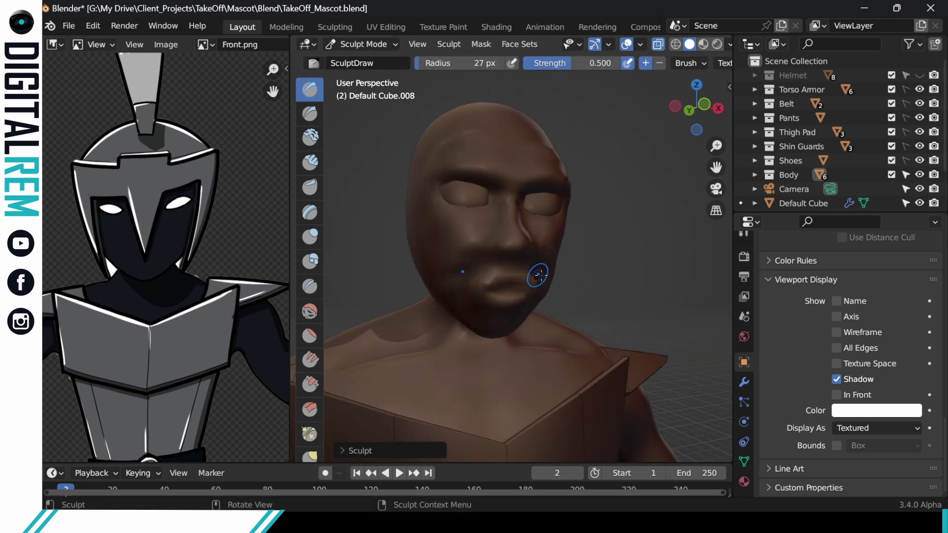
- Sculpt the lips and the area around the mouth with the Draw brush at 27 px radius and 0.500 strength
{"action": "mouse_move", "coordinate": [533, 271]}
{"action": "middle_mouse_down"}
{"action": "mouse_move", "coordinate": [495, 277]}
{"action": "mouse_move", "coordinate": [503, 280]}
{"action": "mouse_move", "coordinate": [497, 296]}
{"action": "mouse_move", "coordinate": [496, 245]}
{"action": "mouse_move", "coordinate": [548, 234]}
{"action": "mouse_move", "coordinate": [480, 236]}
{"action": "mouse_move", "coordinate": [563, 250]}
{"action": "mouse_move", "coordinate": [578, 233]}
{"action": "middle_mouse_up"}
{"action": "middle_click_drag", "start_coordinate": [534, 274], "coordinate": [472, 234]}
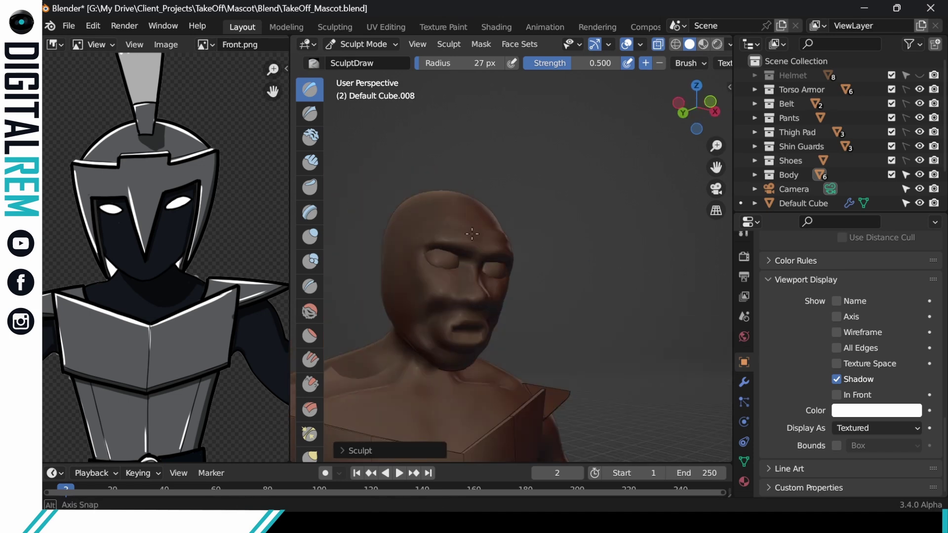
{"action": "scroll", "coordinate": [621, 226], "scroll_direction": "down", "scroll_amount": 4}
{"action": "middle_click_drag", "start_coordinate": [621, 227], "coordinate": [699, 64]}
{"action": "middle_click_drag", "start_coordinate": [578, 247], "coordinate": [464, 321], "text": "ctrl"}
{"action": "middle_click_drag", "start_coordinate": [464, 321], "coordinate": [457, 307]}
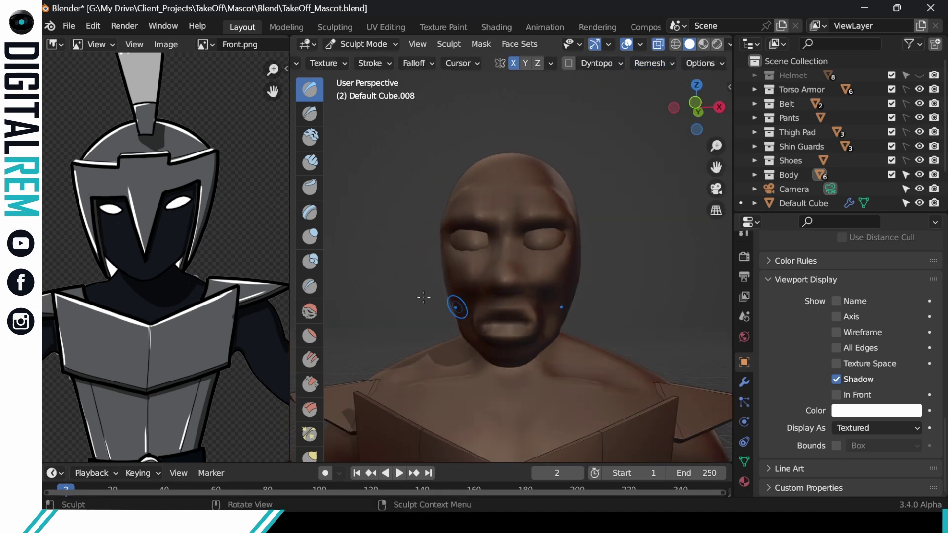
- Soften the face and mouth with the Smooth brush at 56 px radius and 0.189 strength
{"action": "middle_click_drag", "start_coordinate": [541, 322], "coordinate": [580, 237]}
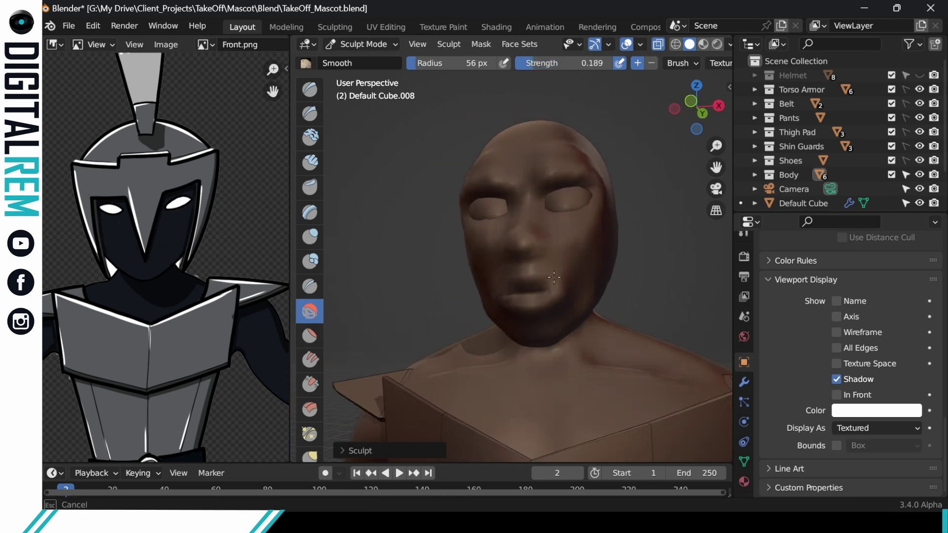
{"action": "middle_click_drag", "start_coordinate": [497, 281], "coordinate": [585, 232]}
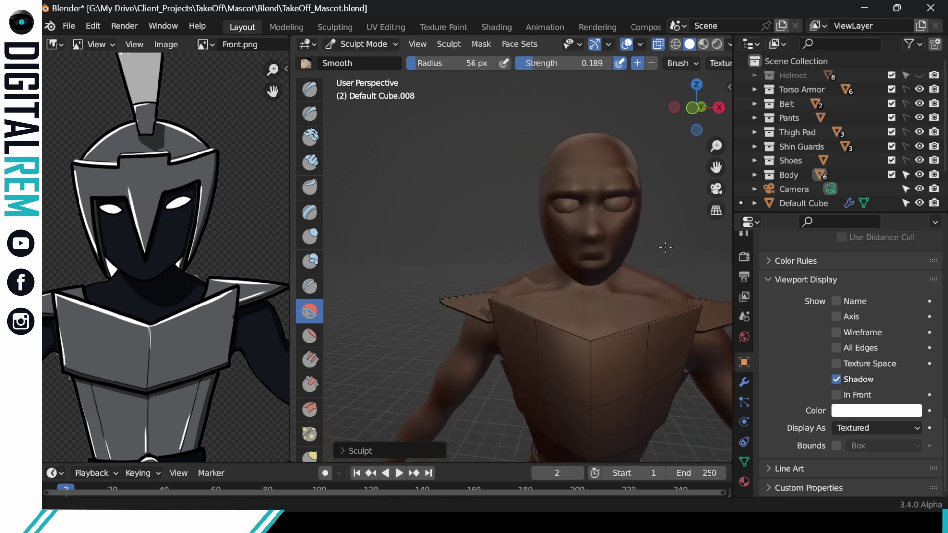
{"action": "scroll", "coordinate": [665, 247], "scroll_direction": "up", "scroll_amount": 3}
- Define the line between the lips and the mouth corners with the Draw brush at 27 px radius
{"action": "middle_click_drag", "start_coordinate": [539, 291], "coordinate": [589, 282]}
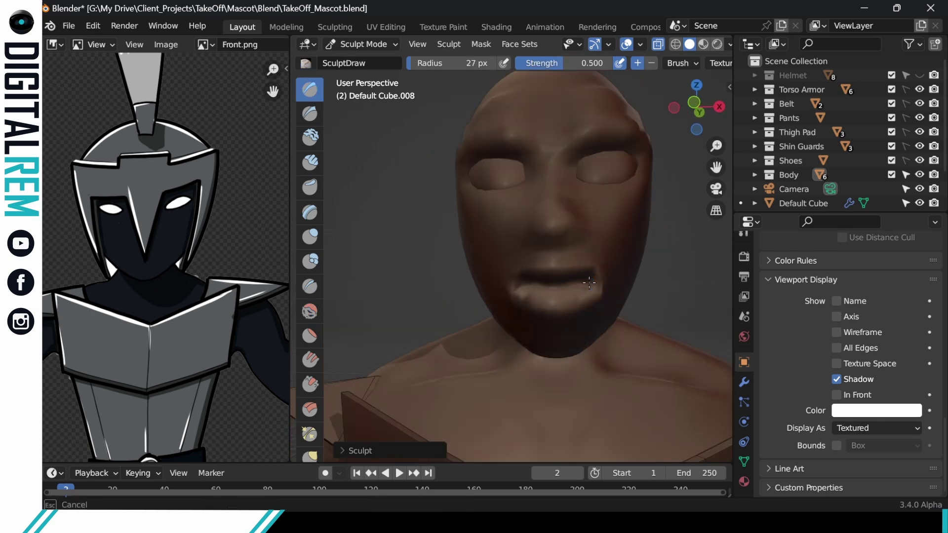
{"action": "left_click_drag", "start_coordinate": [694, 103], "coordinate": [695, 109]}
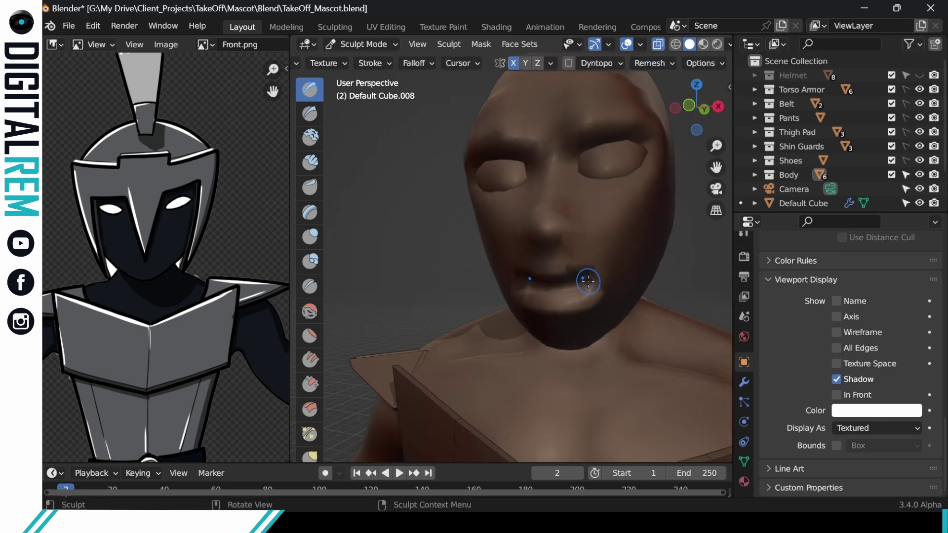
{"action": "middle_click_drag", "start_coordinate": [587, 282], "coordinate": [607, 282]}
{"action": "left_click_drag", "start_coordinate": [592, 281], "coordinate": [563, 281]}
{"action": "scroll", "coordinate": [564, 280], "scroll_direction": "down", "scroll_amount": 1}
{"action": "scroll", "coordinate": [564, 277], "scroll_direction": "up", "scroll_amount": 4}
{"action": "left_click_drag", "start_coordinate": [504, 289], "coordinate": [542, 293]}
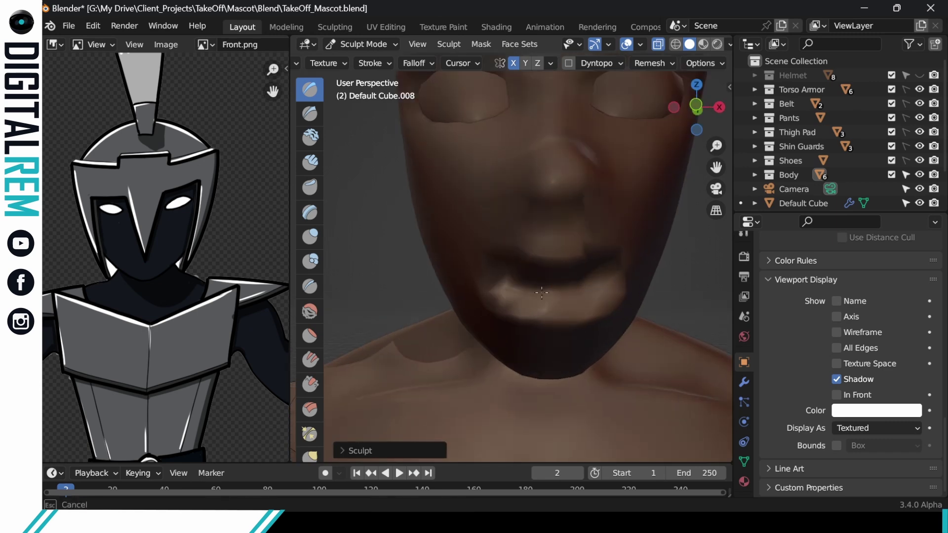
- Reduce the brush radius, sharpen the lips, and adjust their shape with Elastic Deform at 17 px radius
{"action": "left_click_drag", "start_coordinate": [442, 64], "coordinate": [430, 65]}
{"action": "mouse_move", "coordinate": [508, 266]}
{"action": "middle_mouse_down"}
{"action": "mouse_move", "coordinate": [582, 254]}
{"action": "mouse_move", "coordinate": [534, 306]}
{"action": "middle_mouse_up"}
{"action": "left_click_drag", "start_coordinate": [535, 312], "coordinate": [531, 314]}
{"action": "mouse_move", "coordinate": [530, 314]}
{"action": "middle_mouse_down"}
{"action": "mouse_move", "coordinate": [572, 275]}
{"action": "mouse_move", "coordinate": [508, 287]}
{"action": "mouse_move", "coordinate": [564, 255]}
{"action": "mouse_move", "coordinate": [561, 228]}
{"action": "mouse_move", "coordinate": [574, 218]}
{"action": "mouse_move", "coordinate": [585, 268]}
{"action": "middle_mouse_up"}
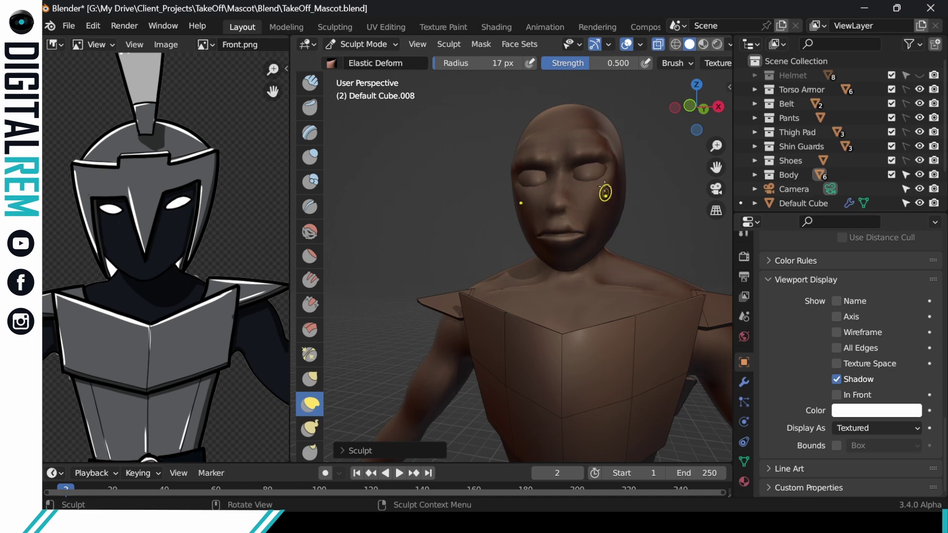
- Refine the lower face around the lips with the Draw brush at 43 px radius and 0.500 strength, then remesh the body
{"action": "scroll", "coordinate": [605, 187], "scroll_direction": "up", "scroll_amount": 3}
{"action": "key", "text": "c"}
{"action": "middle_click_drag", "start_coordinate": [560, 193], "coordinate": [601, 183]}
{"action": "key", "text": "x"}
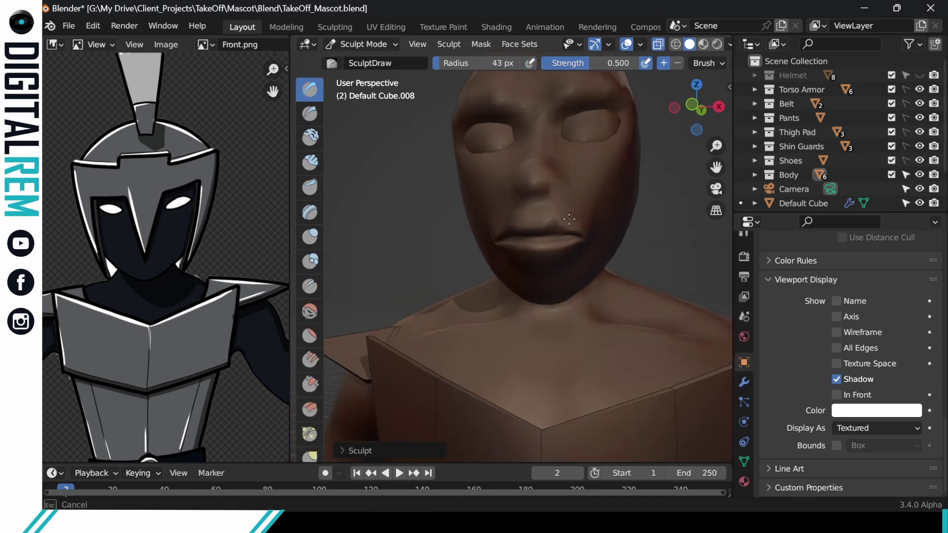
{"action": "mouse_move", "coordinate": [516, 213]}
{"action": "middle_mouse_down"}
{"action": "mouse_move", "coordinate": [562, 181]}
{"action": "mouse_move", "coordinate": [546, 235]}
{"action": "mouse_move", "coordinate": [599, 246]}
{"action": "mouse_move", "coordinate": [571, 190]}
{"action": "mouse_move", "coordinate": [523, 260]}
{"action": "mouse_move", "coordinate": [468, 276]}
{"action": "mouse_move", "coordinate": [525, 226]}
{"action": "mouse_move", "coordinate": [463, 281]}
{"action": "mouse_move", "coordinate": [610, 243]}
{"action": "mouse_move", "coordinate": [661, 250]}
{"action": "middle_mouse_up"}
{"action": "middle_click_drag", "start_coordinate": [661, 249], "coordinate": [665, 321], "text": "ctrl"}
{"action": "scroll", "coordinate": [657, 64], "scroll_direction": "down", "scroll_amount": 5}
{"action": "left_click", "coordinate": [655, 63]}
- Adjust the lip and chin profile with Elastic Deform at 33 px radius, then remesh with a 1" voxel size
{"action": "mouse_move", "coordinate": [623, 217]}
{"action": "middle_mouse_down"}
{"action": "mouse_move", "coordinate": [603, 224]}
{"action": "mouse_move", "coordinate": [628, 316]}
{"action": "mouse_move", "coordinate": [573, 313]}
{"action": "mouse_move", "coordinate": [598, 275]}
{"action": "mouse_move", "coordinate": [578, 280]}
{"action": "middle_mouse_up"}
{"action": "scroll", "coordinate": [309, 296], "scroll_direction": "down", "scroll_amount": 3}
{"action": "left_click", "coordinate": [310, 400]}
{"action": "scroll", "coordinate": [476, 64], "scroll_direction": "up", "scroll_amount": 5}
{"action": "left_click", "coordinate": [477, 63]}
{"action": "mouse_move", "coordinate": [618, 302]}
{"action": "middle_mouse_down"}
{"action": "mouse_move", "coordinate": [590, 296]}
{"action": "mouse_move", "coordinate": [632, 302]}
{"action": "mouse_move", "coordinate": [627, 277]}
{"action": "mouse_move", "coordinate": [609, 286]}
{"action": "middle_mouse_up"}
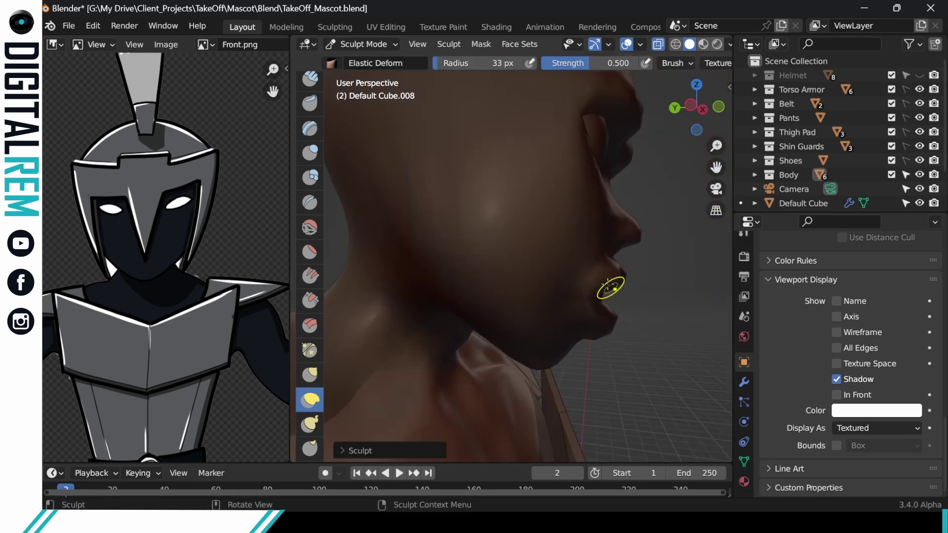
{"action": "mouse_move", "coordinate": [636, 233]}
{"action": "middle_mouse_down"}
{"action": "mouse_move", "coordinate": [639, 277]}
{"action": "mouse_move", "coordinate": [648, 267]}
{"action": "mouse_move", "coordinate": [627, 263]}
{"action": "mouse_move", "coordinate": [633, 244]}
{"action": "mouse_move", "coordinate": [584, 277]}
{"action": "mouse_move", "coordinate": [522, 279]}
{"action": "mouse_move", "coordinate": [540, 223]}
{"action": "mouse_move", "coordinate": [634, 218]}
{"action": "middle_mouse_up"}
{"action": "scroll", "coordinate": [641, 63], "scroll_direction": "down", "scroll_amount": 7}
{"action": "left_click", "coordinate": [654, 63]}
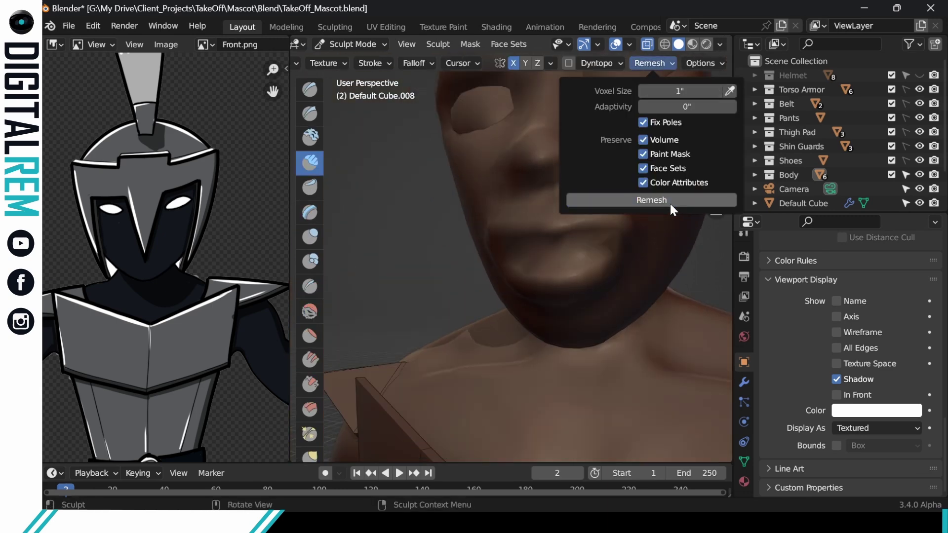
{"action": "left_click", "coordinate": [669, 203]}
- Reduce the mouth and lip detail by sculpting and smoothing the lower face
{"action": "mouse_move", "coordinate": [592, 250]}
{"action": "middle_mouse_down"}
{"action": "mouse_move", "coordinate": [567, 240]}
{"action": "mouse_move", "coordinate": [583, 210]}
{"action": "mouse_move", "coordinate": [645, 211]}
{"action": "mouse_move", "coordinate": [673, 177]}
{"action": "mouse_move", "coordinate": [711, 257]}
{"action": "mouse_move", "coordinate": [563, 338]}
{"action": "middle_mouse_up"}
{"action": "scroll", "coordinate": [562, 339], "scroll_direction": "down", "scroll_amount": 2}
{"action": "key", "text": "x"}
{"action": "scroll", "coordinate": [581, 247], "scroll_direction": "up", "scroll_amount": 3}
{"action": "mouse_move", "coordinate": [582, 247]}
{"action": "middle_mouse_down"}
{"action": "mouse_move", "coordinate": [630, 244]}
{"action": "mouse_move", "coordinate": [578, 242]}
{"action": "middle_mouse_up"}
{"action": "left_click_drag", "start_coordinate": [459, 197], "coordinate": [451, 190], "text": "shift"}
{"action": "middle_click_drag", "start_coordinate": [497, 185], "coordinate": [616, 280]}
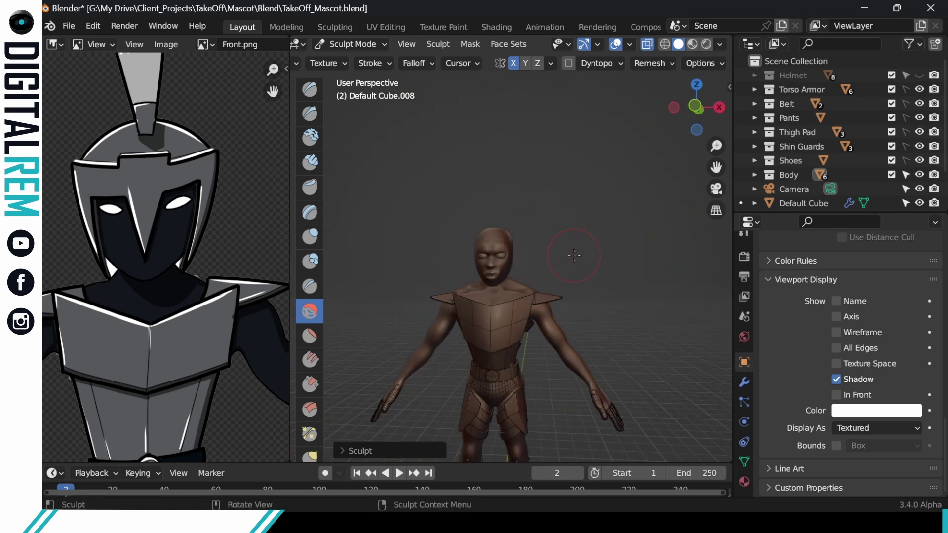
{"action": "middle_click_drag", "start_coordinate": [513, 260], "coordinate": [504, 232], "text": "ctrl"}
{"action": "mouse_move", "coordinate": [425, 309]}
{"action": "middle_mouse_down", "text": "shift"}
{"action": "mouse_move", "coordinate": [514, 269]}
{"action": "mouse_move", "coordinate": [469, 257]}
{"action": "middle_mouse_up", "text": "shift"}
- Fill in the remaining mouth shape with the Draw brush and blend the face with the Smooth brush
{"action": "key", "text": "x"}
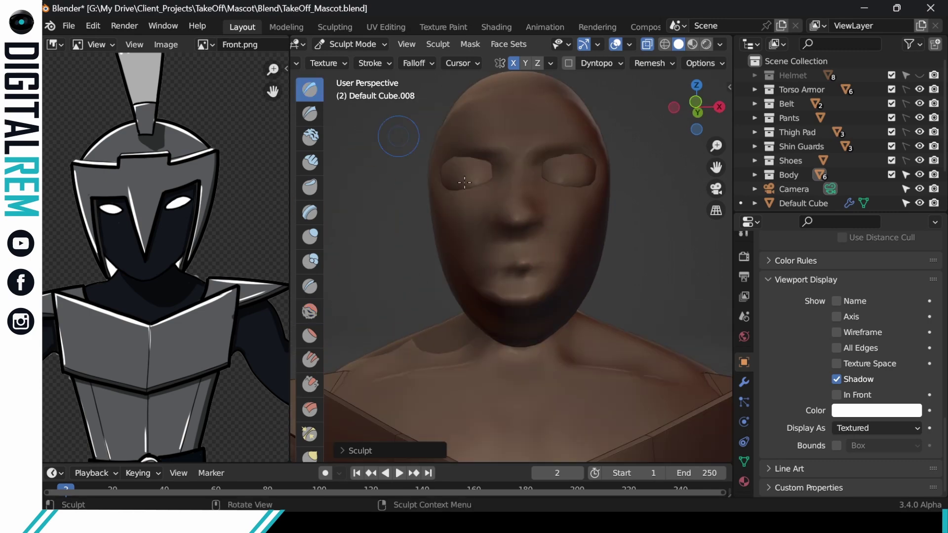
{"action": "middle_click_drag", "start_coordinate": [558, 249], "coordinate": [518, 260]}
{"action": "scroll", "coordinate": [574, 242], "scroll_direction": "up", "scroll_amount": 1}
{"action": "scroll", "coordinate": [594, 246], "scroll_direction": "down", "scroll_amount": 5}
{"action": "key", "text": "shift+s"}
{"action": "mouse_move", "coordinate": [599, 312]}
{"action": "middle_mouse_down"}
{"action": "mouse_move", "coordinate": [644, 292]}
{"action": "mouse_move", "coordinate": [655, 266]}
{"action": "middle_mouse_up"}
{"action": "scroll", "coordinate": [605, 244], "scroll_direction": "down", "scroll_amount": 4}
{"action": "scroll", "coordinate": [576, 237], "scroll_direction": "up", "scroll_amount": 2}
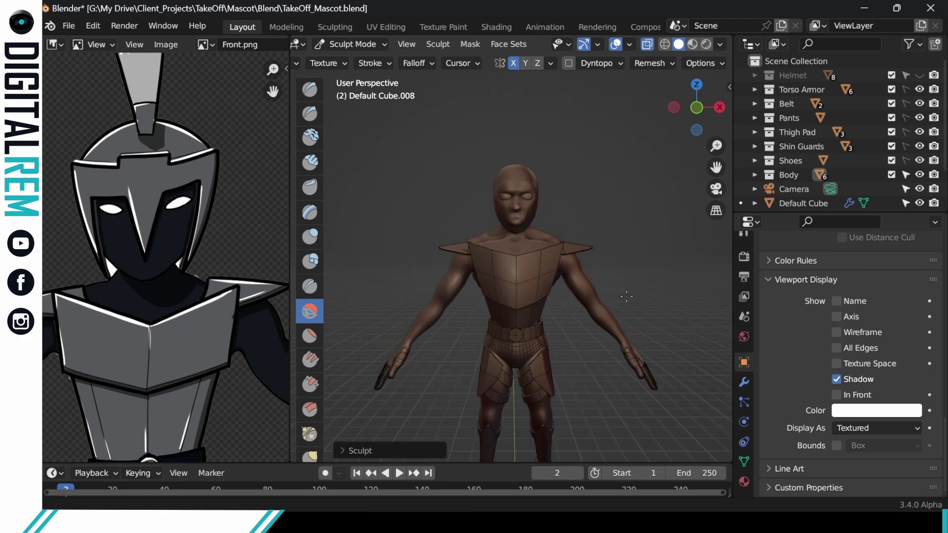
{"action": "scroll", "coordinate": [522, 211], "scroll_direction": "up", "scroll_amount": 4}
- Build up the cheeks and lower face with the Draw brush into a simplified, mask-like surface
{"action": "mouse_move", "coordinate": [522, 182]}
{"action": "middle_mouse_down"}
{"action": "mouse_move", "coordinate": [495, 216]}
{"action": "mouse_move", "coordinate": [564, 205]}
{"action": "mouse_move", "coordinate": [582, 159]}
{"action": "mouse_move", "coordinate": [600, 146]}
{"action": "mouse_move", "coordinate": [627, 153]}
{"action": "mouse_move", "coordinate": [567, 168]}
{"action": "mouse_move", "coordinate": [477, 237]}
{"action": "middle_mouse_up"}
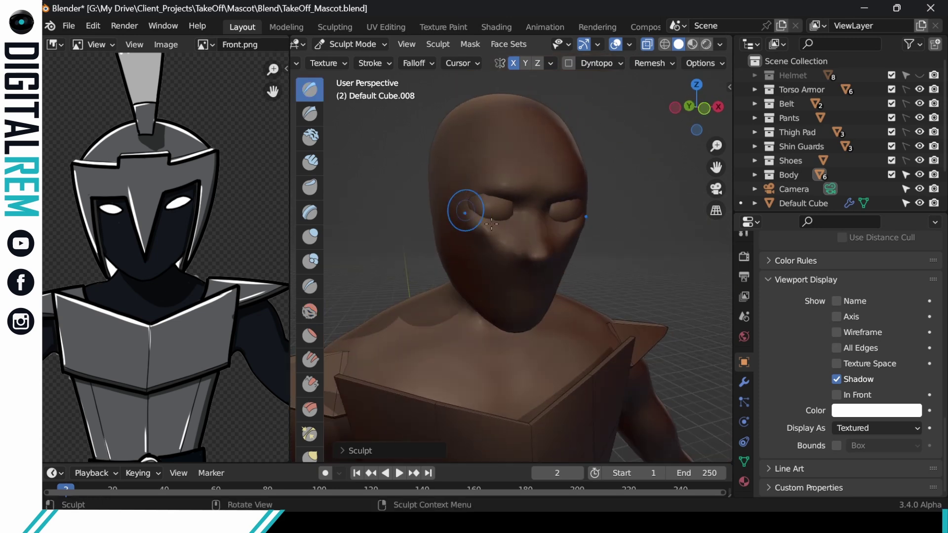
{"action": "scroll", "coordinate": [491, 224], "scroll_direction": "down", "scroll_amount": 3}
{"action": "middle_click_drag", "start_coordinate": [568, 203], "coordinate": [533, 202]}
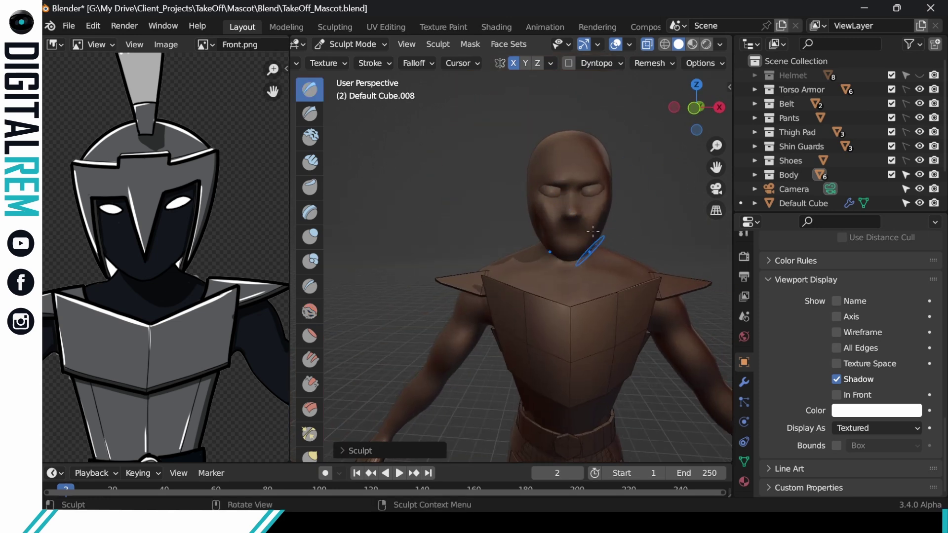
{"action": "middle_click_drag", "start_coordinate": [488, 163], "coordinate": [376, 207]}
- Select the eyes and move their mesh along the local Y axis to fit the eye sockets
{"action": "key", "text": "ctrl+Tab"}
{"action": "left_click", "coordinate": [413, 171]}
{"action": "left_click", "coordinate": [566, 175]}
{"action": "key", "text": "g"}
{"action": "key", "text": "y"}
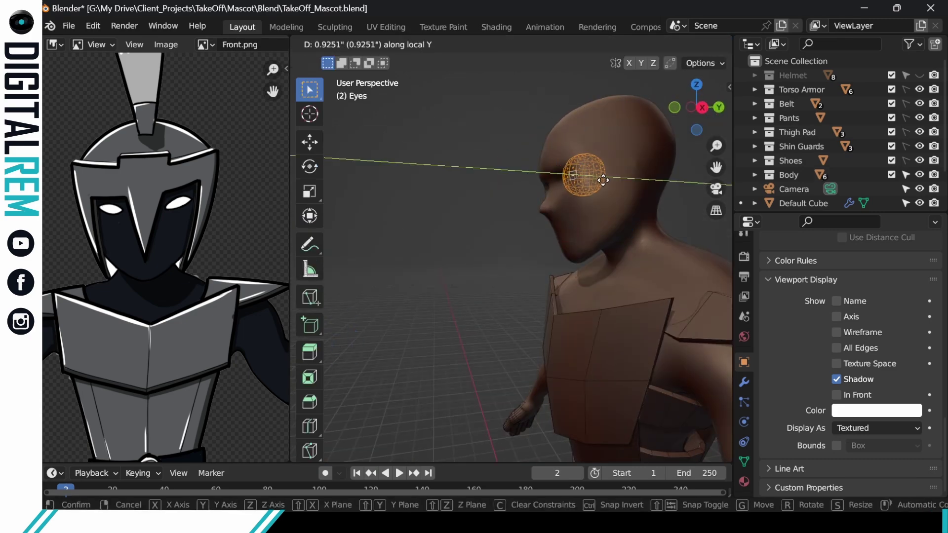
{"action": "left_click", "coordinate": [592, 182]}
{"action": "left_click", "coordinate": [531, 222]}
- Show the Helmet collection again and check how the eyes sit in the helmet opening
{"action": "scroll", "coordinate": [625, 234], "scroll_direction": "down", "scroll_amount": 4}
{"action": "mouse_move", "coordinate": [532, 222]}
{"action": "middle_mouse_down"}
{"action": "mouse_move", "coordinate": [626, 234]}
{"action": "mouse_move", "coordinate": [588, 241]}
{"action": "middle_mouse_up"}
{"action": "scroll", "coordinate": [629, 233], "scroll_direction": "down", "scroll_amount": 3}
{"action": "scroll", "coordinate": [652, 247], "scroll_direction": "up", "scroll_amount": 4}
{"action": "key", "text": "shift+1"}
{"action": "scroll", "coordinate": [587, 241], "scroll_direction": "down", "scroll_amount": 1}
- Move the eyes' mesh along the X axis in Edit Mode to align them with the helmet opening from the front
{"action": "left_click", "coordinate": [503, 200]}
{"action": "key", "text": "ctrl+Tab"}
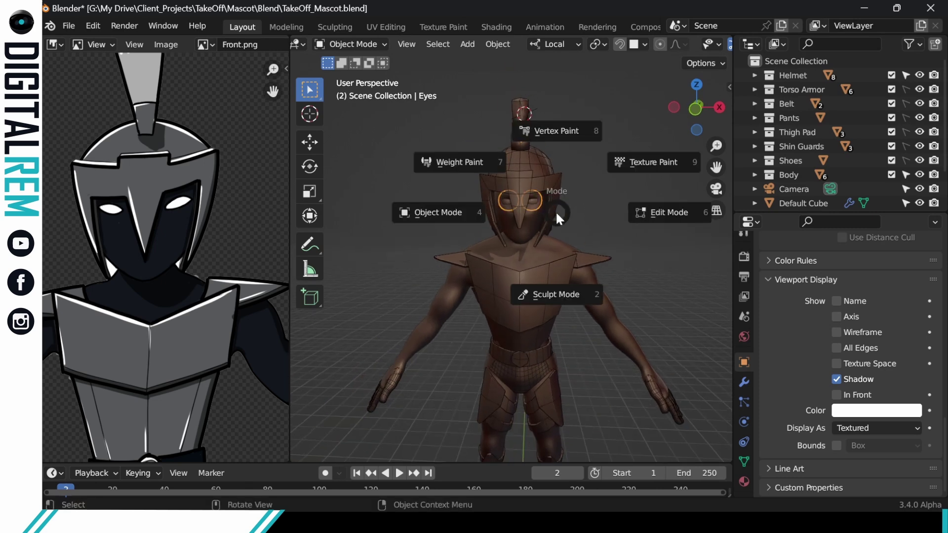
{"action": "left_click", "coordinate": [663, 212]}
{"action": "key", "text": "g"}
{"action": "key", "text": "x"}
{"action": "left_click", "coordinate": [541, 210]}
{"action": "key", "text": "KP_1"}
{"action": "key", "text": "Tab"}
- Return the body to Sculpt Mode, adjust the face under the helmet with Elastic Deform at 33 px, and save the file
{"action": "left_click", "coordinate": [534, 223]}
{"action": "key", "text": "ctrl+Tab"}
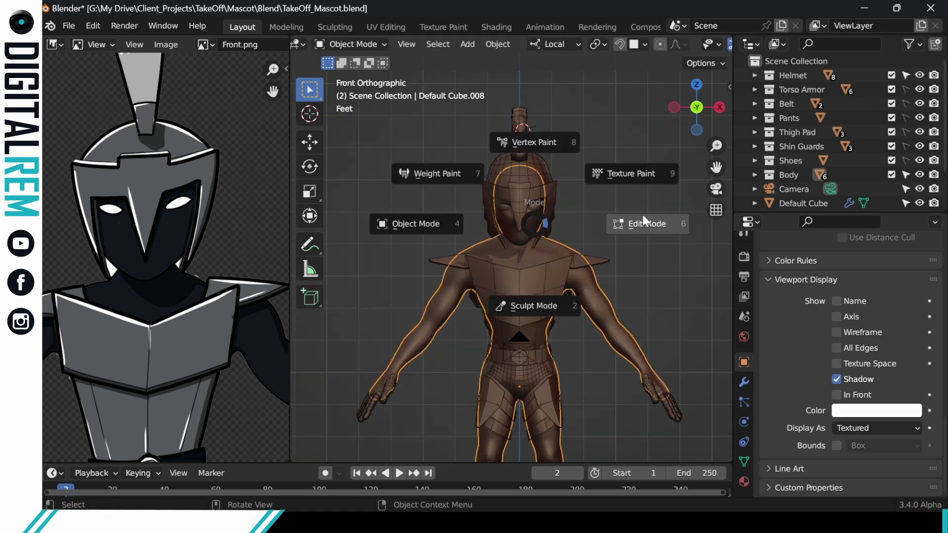
{"action": "left_click", "coordinate": [535, 305]}
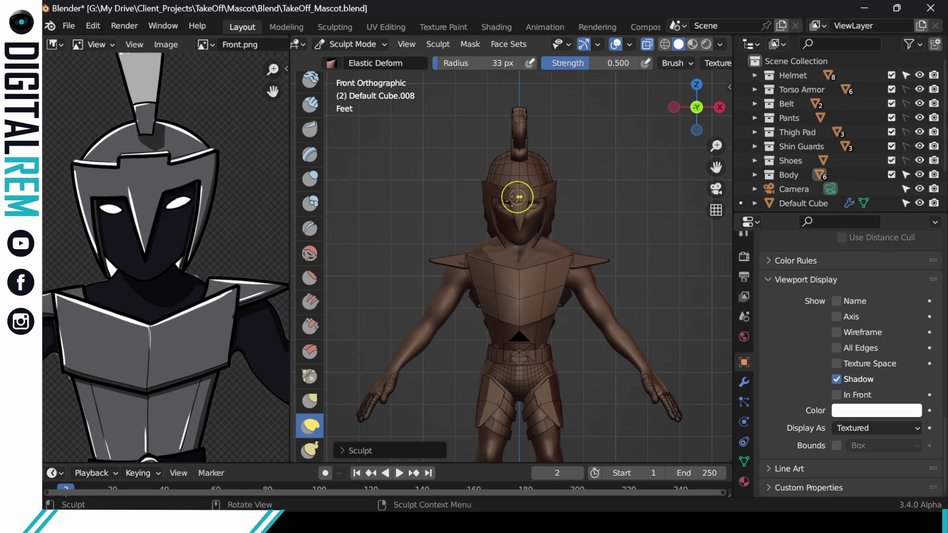
{"action": "key", "text": "ctrl+Tab"}
{"action": "mouse_move", "coordinate": [604, 261]}
{"action": "middle_mouse_down", "text": "ctrl"}
{"action": "mouse_move", "coordinate": [604, 251]}
{"action": "mouse_move", "coordinate": [604, 280]}
{"action": "mouse_move", "coordinate": [564, 267]}
{"action": "mouse_move", "coordinate": [578, 270]}
{"action": "mouse_move", "coordinate": [598, 239]}
{"action": "mouse_move", "coordinate": [573, 278]}
{"action": "mouse_move", "coordinate": [583, 289]}
{"action": "mouse_move", "coordinate": [528, 307]}
{"action": "mouse_move", "coordinate": [561, 264]}
{"action": "mouse_move", "coordinate": [547, 318]}
{"action": "mouse_move", "coordinate": [560, 268]}
{"action": "mouse_move", "coordinate": [529, 261]}
{"action": "middle_mouse_up", "text": "ctrl"}
{"action": "key", "text": "ctrl+s"}
{"action": "scroll", "coordinate": [641, 241], "scroll_direction": "up", "scroll_amount": 2}
{"action": "scroll", "coordinate": [528, 307], "scroll_direction": "up", "scroll_amount": 3}
{"action": "key", "text": "ctrl+Tab"}
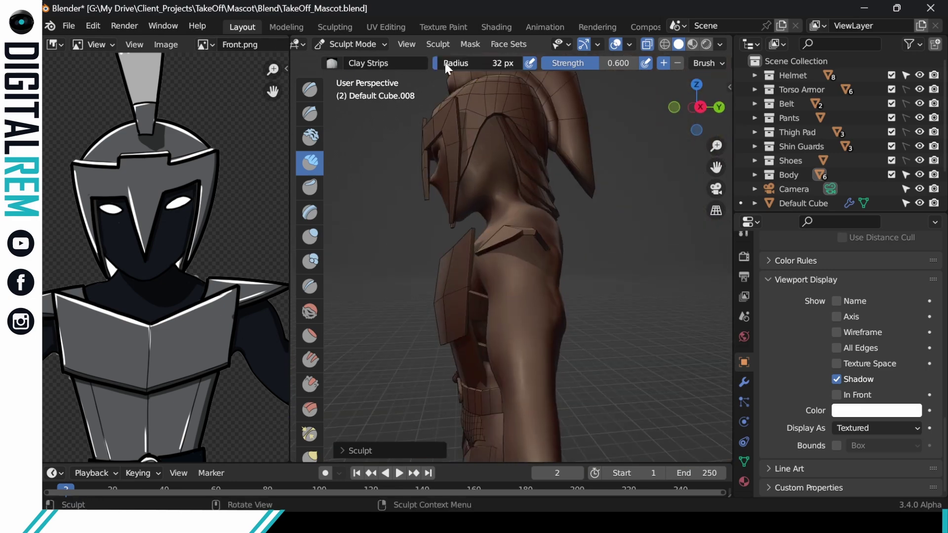
- Build up the arm muscles with the Clay Strips brush at 48 px radius and 0.600 strength
{"action": "left_click_drag", "start_coordinate": [445, 63], "coordinate": [450, 64]}
{"action": "mouse_move", "coordinate": [528, 260]}
{"action": "middle_mouse_down"}
{"action": "mouse_move", "coordinate": [560, 247]}
{"action": "mouse_move", "coordinate": [595, 256]}
{"action": "mouse_move", "coordinate": [440, 275]}
{"action": "mouse_move", "coordinate": [554, 263]}
{"action": "mouse_move", "coordinate": [566, 296]}
{"action": "mouse_move", "coordinate": [547, 273]}
{"action": "mouse_move", "coordinate": [583, 269]}
{"action": "mouse_move", "coordinate": [517, 262]}
{"action": "mouse_move", "coordinate": [603, 241]}
{"action": "mouse_move", "coordinate": [606, 274]}
{"action": "mouse_move", "coordinate": [506, 297]}
{"action": "mouse_move", "coordinate": [546, 311]}
{"action": "mouse_move", "coordinate": [546, 339]}
{"action": "mouse_move", "coordinate": [570, 339]}
{"action": "mouse_move", "coordinate": [588, 271]}
{"action": "mouse_move", "coordinate": [478, 339]}
{"action": "mouse_move", "coordinate": [572, 282]}
{"action": "mouse_move", "coordinate": [501, 345]}
{"action": "mouse_move", "coordinate": [459, 243]}
{"action": "mouse_move", "coordinate": [554, 317]}
{"action": "mouse_move", "coordinate": [461, 343]}
{"action": "mouse_move", "coordinate": [554, 243]}
{"action": "mouse_move", "coordinate": [551, 227]}
{"action": "mouse_move", "coordinate": [563, 232]}
{"action": "mouse_move", "coordinate": [555, 313]}
{"action": "mouse_move", "coordinate": [617, 287]}
{"action": "mouse_move", "coordinate": [713, 311]}
{"action": "middle_mouse_up"}
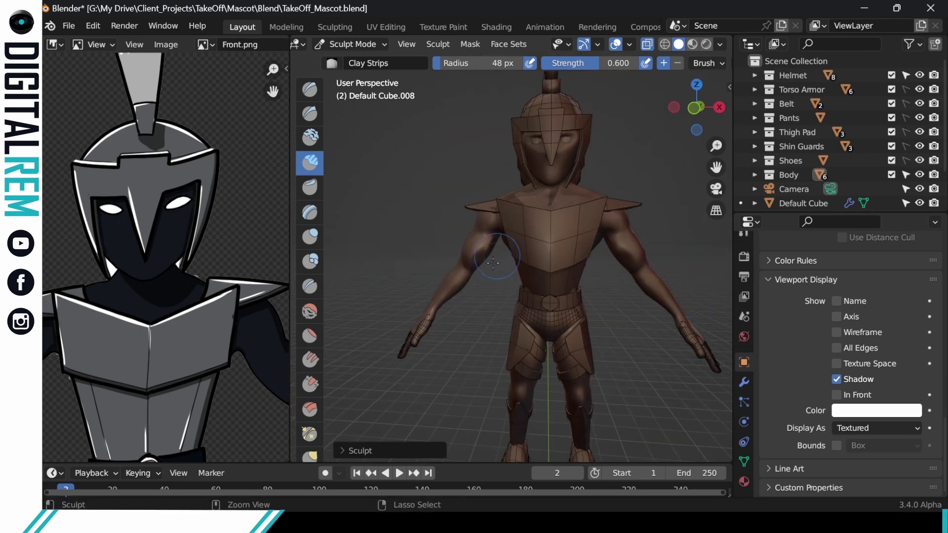
{"action": "middle_click_drag", "start_coordinate": [665, 227], "coordinate": [484, 267]}
{"action": "scroll", "coordinate": [539, 262], "scroll_direction": "up", "scroll_amount": 3}
{"action": "mouse_move", "coordinate": [471, 335]}
{"action": "middle_mouse_down"}
{"action": "mouse_move", "coordinate": [491, 338]}
{"action": "mouse_move", "coordinate": [491, 318]}
{"action": "mouse_move", "coordinate": [552, 280]}
{"action": "mouse_move", "coordinate": [567, 322]}
{"action": "mouse_move", "coordinate": [545, 114]}
{"action": "middle_mouse_up"}
- Smooth the upper arm, forearm and wrist with the Smooth brush
{"action": "key", "text": "shift+s"}
{"action": "scroll", "coordinate": [628, 63], "scroll_direction": "down", "scroll_amount": 8}
{"action": "scroll", "coordinate": [628, 63], "scroll_direction": "down", "scroll_amount": 6}
{"action": "left_click_drag", "start_coordinate": [469, 190], "coordinate": [473, 196]}
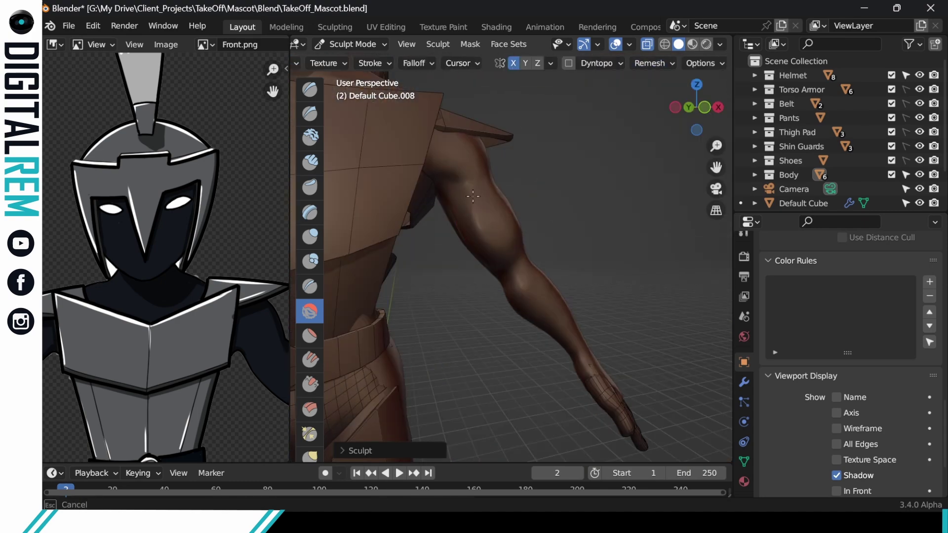
{"action": "mouse_move", "coordinate": [469, 206]}
{"action": "middle_mouse_down"}
{"action": "mouse_move", "coordinate": [544, 248]}
{"action": "mouse_move", "coordinate": [514, 292]}
{"action": "middle_mouse_up"}
{"action": "left_click_drag", "start_coordinate": [500, 318], "coordinate": [418, 360]}
{"action": "mouse_move", "coordinate": [418, 359]}
{"action": "middle_mouse_down"}
{"action": "mouse_move", "coordinate": [380, 288]}
{"action": "mouse_move", "coordinate": [501, 265]}
{"action": "middle_mouse_up"}
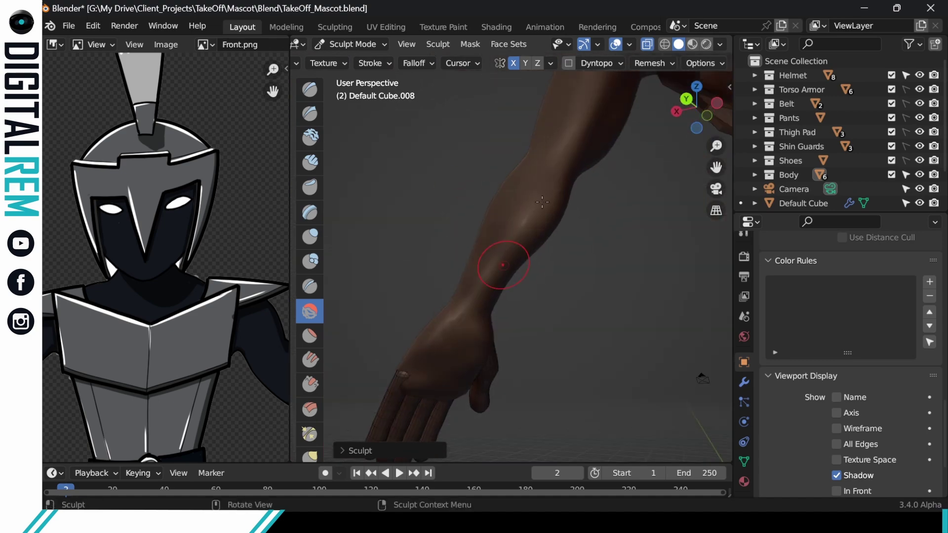
- Add volume to the back of the shoulder and upper arm with the Clay Strips brush
{"action": "scroll", "coordinate": [502, 265], "scroll_direction": "down", "scroll_amount": 10}
{"action": "mouse_move", "coordinate": [605, 281]}
{"action": "middle_mouse_down"}
{"action": "mouse_move", "coordinate": [633, 286]}
{"action": "mouse_move", "coordinate": [639, 224]}
{"action": "mouse_move", "coordinate": [631, 231]}
{"action": "middle_mouse_up"}
{"action": "scroll", "coordinate": [632, 286], "scroll_direction": "up", "scroll_amount": 10}
{"action": "scroll", "coordinate": [607, 235], "scroll_direction": "up", "scroll_amount": 3}
{"action": "scroll", "coordinate": [588, 241], "scroll_direction": "down", "scroll_amount": 4}
{"action": "left_click", "coordinate": [312, 164]}
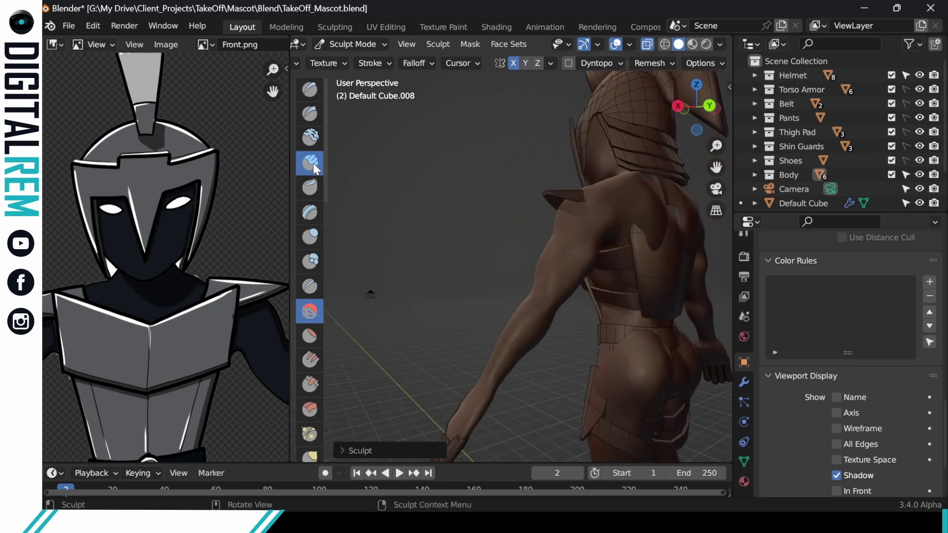
{"action": "scroll", "coordinate": [568, 263], "scroll_direction": "up", "scroll_amount": 2}
{"action": "mouse_move", "coordinate": [568, 263]}
{"action": "middle_mouse_down"}
{"action": "mouse_move", "coordinate": [535, 296]}
{"action": "mouse_move", "coordinate": [590, 250]}
{"action": "mouse_move", "coordinate": [558, 289]}
{"action": "mouse_move", "coordinate": [586, 258]}
{"action": "mouse_move", "coordinate": [613, 275]}
{"action": "mouse_move", "coordinate": [599, 271]}
{"action": "mouse_move", "coordinate": [623, 270]}
{"action": "mouse_move", "coordinate": [603, 307]}
{"action": "mouse_move", "coordinate": [720, 296]}
{"action": "mouse_move", "coordinate": [491, 332]}
{"action": "mouse_move", "coordinate": [528, 317]}
{"action": "mouse_move", "coordinate": [487, 332]}
{"action": "mouse_move", "coordinate": [645, 188]}
{"action": "mouse_move", "coordinate": [514, 142]}
{"action": "mouse_move", "coordinate": [481, 192]}
{"action": "mouse_move", "coordinate": [536, 168]}
{"action": "mouse_move", "coordinate": [540, 192]}
{"action": "mouse_move", "coordinate": [510, 213]}
{"action": "middle_mouse_up"}
- Define the arm muscles with the Draw brush and open the body's Remesh settings
{"action": "key", "text": "x"}
{"action": "scroll", "coordinate": [511, 158], "scroll_direction": "down", "scroll_amount": 4}
{"action": "left_click_drag", "start_coordinate": [510, 214], "coordinate": [494, 210]}
{"action": "mouse_move", "coordinate": [493, 210]}
{"action": "middle_mouse_down"}
{"action": "mouse_move", "coordinate": [527, 194]}
{"action": "mouse_move", "coordinate": [477, 178]}
{"action": "mouse_move", "coordinate": [456, 188]}
{"action": "mouse_move", "coordinate": [422, 179]}
{"action": "mouse_move", "coordinate": [466, 147]}
{"action": "mouse_move", "coordinate": [501, 221]}
{"action": "mouse_move", "coordinate": [417, 229]}
{"action": "mouse_move", "coordinate": [445, 243]}
{"action": "mouse_move", "coordinate": [474, 237]}
{"action": "mouse_move", "coordinate": [519, 197]}
{"action": "middle_mouse_up"}
{"action": "scroll", "coordinate": [417, 229], "scroll_direction": "down", "scroll_amount": 3}
{"action": "mouse_move", "coordinate": [519, 197]}
{"action": "middle_mouse_down"}
{"action": "mouse_move", "coordinate": [489, 194]}
{"action": "mouse_move", "coordinate": [386, 226]}
{"action": "mouse_move", "coordinate": [551, 229]}
{"action": "mouse_move", "coordinate": [517, 260]}
{"action": "middle_mouse_up"}
{"action": "left_click_drag", "start_coordinate": [518, 260], "coordinate": [489, 301]}
{"action": "mouse_move", "coordinate": [489, 301]}
{"action": "middle_mouse_down"}
{"action": "mouse_move", "coordinate": [553, 276]}
{"action": "mouse_move", "coordinate": [513, 257]}
{"action": "middle_mouse_up"}
{"action": "left_click_drag", "start_coordinate": [514, 257], "coordinate": [493, 289]}
{"action": "mouse_move", "coordinate": [493, 289]}
{"action": "middle_mouse_down"}
{"action": "mouse_move", "coordinate": [518, 250]}
{"action": "mouse_move", "coordinate": [472, 330]}
{"action": "mouse_move", "coordinate": [543, 225]}
{"action": "mouse_move", "coordinate": [508, 317]}
{"action": "mouse_move", "coordinate": [515, 307]}
{"action": "mouse_move", "coordinate": [529, 334]}
{"action": "mouse_move", "coordinate": [543, 318]}
{"action": "mouse_move", "coordinate": [607, 333]}
{"action": "mouse_move", "coordinate": [604, 284]}
{"action": "middle_mouse_up"}
{"action": "left_click", "coordinate": [654, 63]}
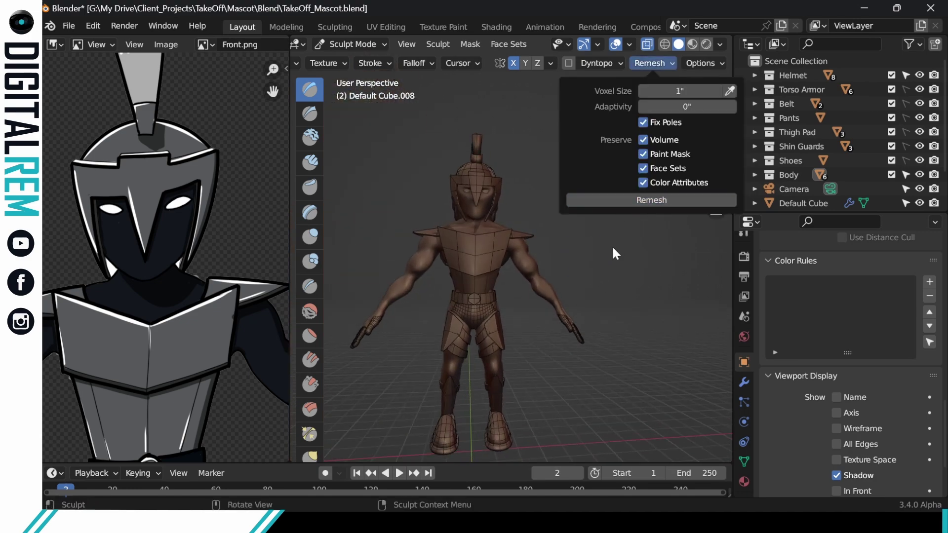
- Soften the arm muscles with the Smooth brush at 56 px radius and 0.189 strength, then save the file
{"action": "middle_click_drag", "start_coordinate": [612, 245], "coordinate": [481, 234]}
{"action": "key", "text": "m"}
{"action": "scroll", "coordinate": [481, 234], "scroll_direction": "up", "scroll_amount": 4}
{"action": "left_click_drag", "start_coordinate": [533, 257], "coordinate": [548, 267]}
{"action": "middle_click_drag", "start_coordinate": [603, 276], "coordinate": [540, 296]}
{"action": "mouse_move", "coordinate": [632, 296]}
{"action": "middle_mouse_down"}
{"action": "mouse_move", "coordinate": [575, 307]}
{"action": "mouse_move", "coordinate": [622, 352]}
{"action": "mouse_move", "coordinate": [493, 330]}
{"action": "mouse_move", "coordinate": [548, 255]}
{"action": "mouse_move", "coordinate": [569, 245]}
{"action": "mouse_move", "coordinate": [748, 337]}
{"action": "mouse_move", "coordinate": [642, 296]}
{"action": "mouse_move", "coordinate": [533, 290]}
{"action": "mouse_move", "coordinate": [559, 290]}
{"action": "mouse_move", "coordinate": [609, 266]}
{"action": "middle_mouse_up"}
{"action": "scroll", "coordinate": [569, 245], "scroll_direction": "down", "scroll_amount": 3}
{"action": "key", "text": "ctrl+Tab"}
{"action": "key", "text": "ctrl+Tab"}
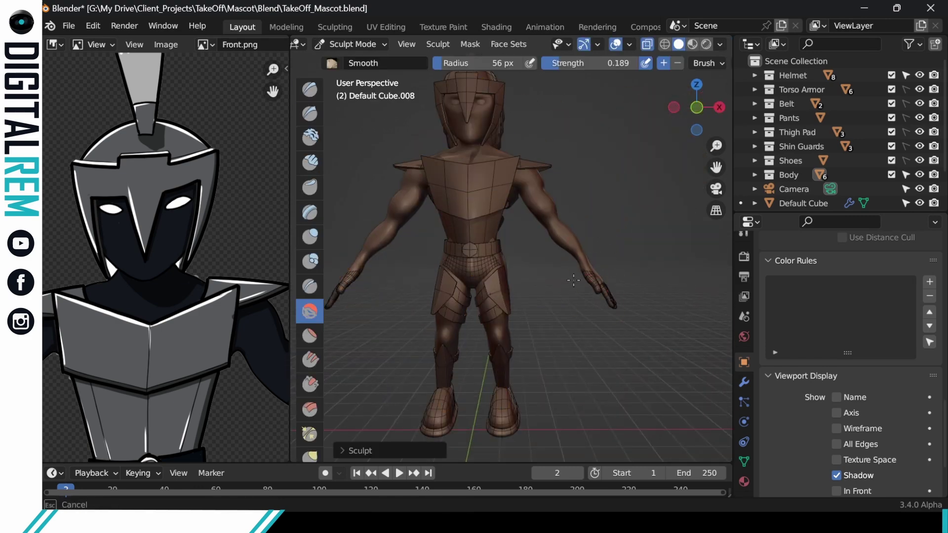
{"action": "mouse_move", "coordinate": [536, 175]}
{"action": "middle_mouse_down"}
{"action": "mouse_move", "coordinate": [669, 159]}
{"action": "mouse_move", "coordinate": [617, 183]}
{"action": "middle_mouse_up"}
{"action": "scroll", "coordinate": [587, 198], "scroll_direction": "down", "scroll_amount": 3}
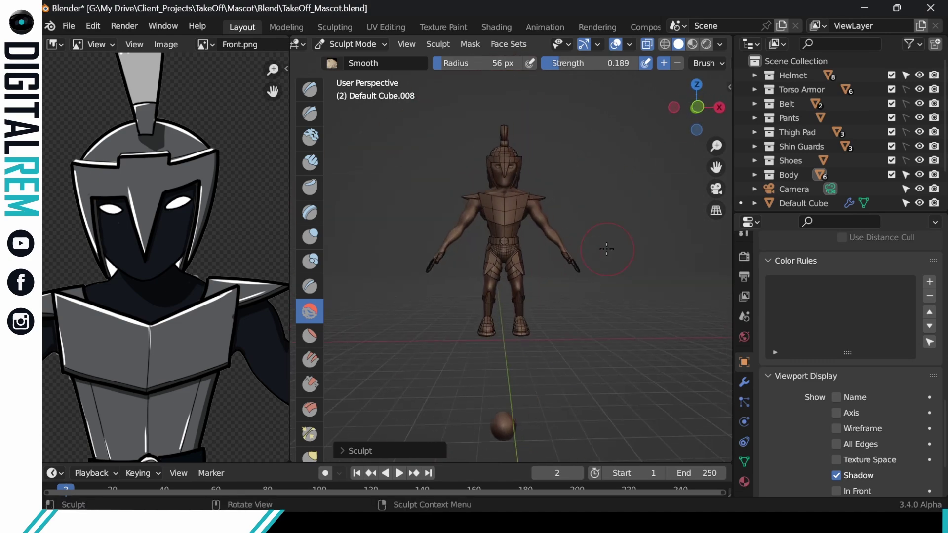
{"action": "key", "text": "ctrl+s"}
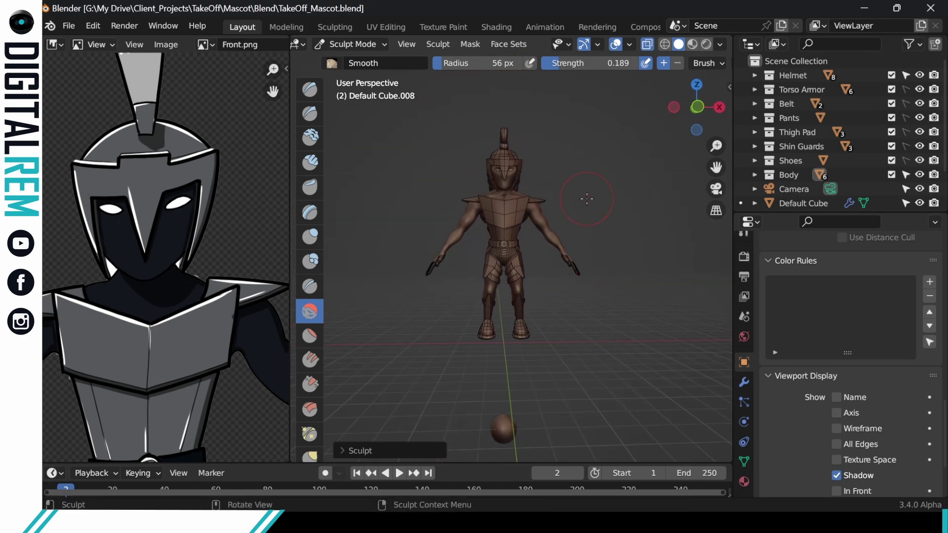
- Adjust the leg's silhouette with the Elastic Deform brush at 33 px radius and 0.500 strength
{"action": "middle_click_drag", "start_coordinate": [586, 198], "coordinate": [561, 276]}
{"action": "middle_click_drag", "start_coordinate": [561, 316], "coordinate": [552, 281], "text": "ctrl"}
{"action": "mouse_move", "coordinate": [508, 336]}
{"action": "middle_mouse_down"}
{"action": "mouse_move", "coordinate": [546, 300]}
{"action": "mouse_move", "coordinate": [605, 291]}
{"action": "mouse_move", "coordinate": [639, 337]}
{"action": "middle_mouse_up"}
{"action": "scroll", "coordinate": [639, 336], "scroll_direction": "down", "scroll_amount": 3}
{"action": "mouse_move", "coordinate": [562, 321]}
{"action": "middle_mouse_down"}
{"action": "mouse_move", "coordinate": [637, 301]}
{"action": "mouse_move", "coordinate": [603, 317]}
{"action": "mouse_move", "coordinate": [532, 320]}
{"action": "middle_mouse_up"}
{"action": "scroll", "coordinate": [315, 437], "scroll_direction": "down", "scroll_amount": 3}
{"action": "left_click", "coordinate": [310, 446]}
{"action": "middle_click_drag", "start_coordinate": [654, 291], "coordinate": [558, 356]}
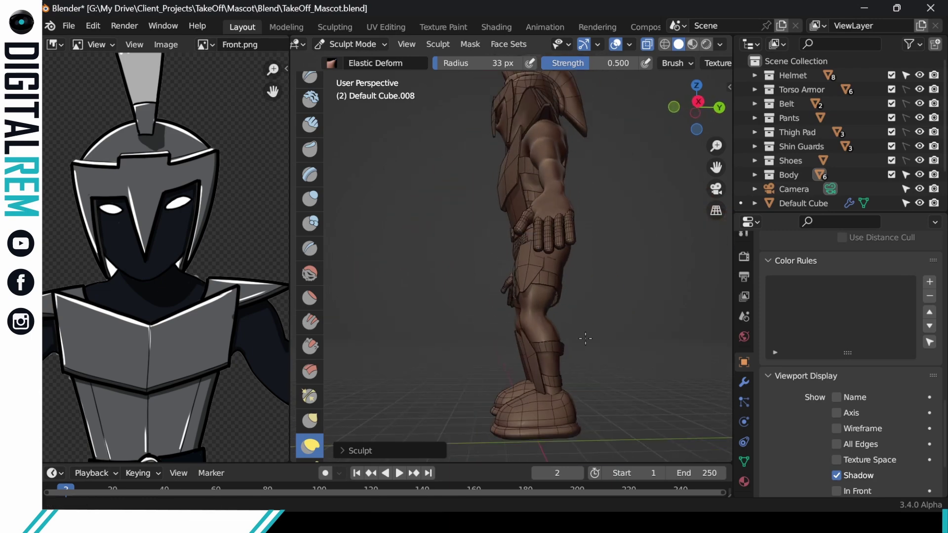
{"action": "middle_click_drag", "start_coordinate": [691, 301], "coordinate": [561, 278]}
- Build up the leg around the back of the knee with the Clay Strips brush at 48 px radius
{"action": "left_click", "coordinate": [309, 124]}
{"action": "mouse_move", "coordinate": [656, 341]}
{"action": "middle_mouse_down"}
{"action": "mouse_move", "coordinate": [597, 340]}
{"action": "mouse_move", "coordinate": [564, 302]}
{"action": "mouse_move", "coordinate": [543, 229]}
{"action": "mouse_move", "coordinate": [568, 227]}
{"action": "mouse_move", "coordinate": [499, 279]}
{"action": "mouse_move", "coordinate": [619, 274]}
{"action": "mouse_move", "coordinate": [623, 252]}
{"action": "middle_mouse_up"}
{"action": "mouse_move", "coordinate": [623, 252]}
{"action": "middle_mouse_down"}
{"action": "mouse_move", "coordinate": [719, 301]}
{"action": "mouse_move", "coordinate": [630, 256]}
{"action": "middle_mouse_up"}
{"action": "left_click_drag", "start_coordinate": [629, 256], "coordinate": [618, 309]}
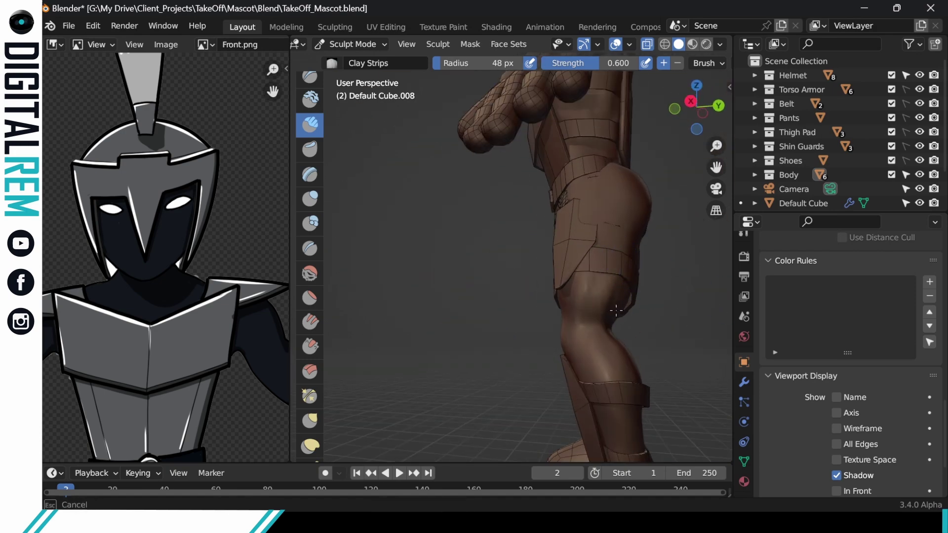
{"action": "middle_click_drag", "start_coordinate": [618, 309], "coordinate": [610, 309]}
{"action": "left_click_drag", "start_coordinate": [610, 309], "coordinate": [606, 318]}
{"action": "mouse_move", "coordinate": [606, 318]}
{"action": "middle_mouse_down"}
{"action": "mouse_move", "coordinate": [585, 257]}
{"action": "mouse_move", "coordinate": [555, 254]}
{"action": "mouse_move", "coordinate": [553, 290]}
{"action": "mouse_move", "coordinate": [545, 225]}
{"action": "middle_mouse_up"}
- Define the lower thigh muscles with the Draw brush and soften them with the Smooth brush
{"action": "key", "text": "x"}
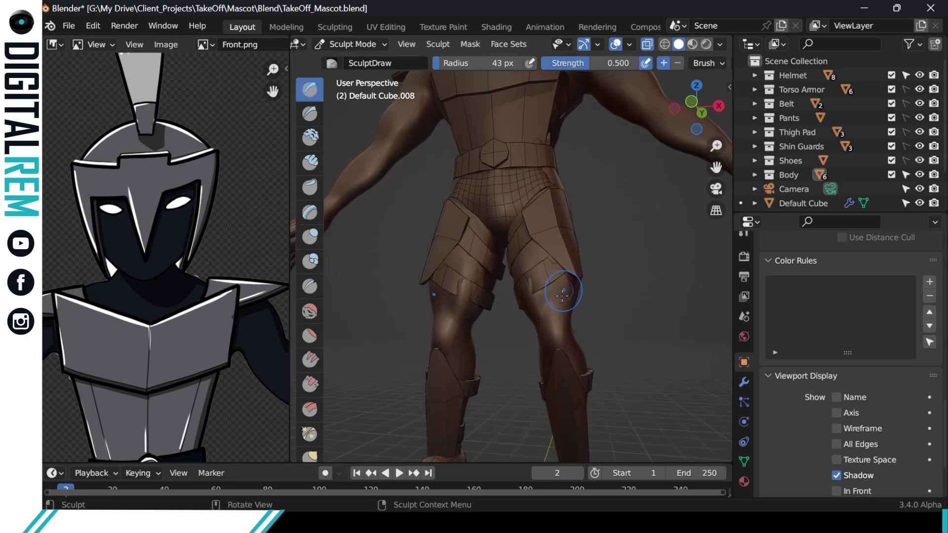
{"action": "mouse_move", "coordinate": [531, 284]}
{"action": "middle_mouse_down"}
{"action": "mouse_move", "coordinate": [558, 228]}
{"action": "mouse_move", "coordinate": [546, 276]}
{"action": "mouse_move", "coordinate": [560, 339]}
{"action": "mouse_move", "coordinate": [534, 292]}
{"action": "mouse_move", "coordinate": [518, 297]}
{"action": "mouse_move", "coordinate": [527, 207]}
{"action": "mouse_move", "coordinate": [504, 203]}
{"action": "mouse_move", "coordinate": [528, 123]}
{"action": "mouse_move", "coordinate": [554, 138]}
{"action": "mouse_move", "coordinate": [517, 158]}
{"action": "mouse_move", "coordinate": [514, 177]}
{"action": "mouse_move", "coordinate": [576, 204]}
{"action": "mouse_move", "coordinate": [610, 206]}
{"action": "mouse_move", "coordinate": [626, 267]}
{"action": "mouse_move", "coordinate": [626, 236]}
{"action": "mouse_move", "coordinate": [617, 232]}
{"action": "mouse_move", "coordinate": [637, 205]}
{"action": "mouse_move", "coordinate": [642, 257]}
{"action": "mouse_move", "coordinate": [538, 250]}
{"action": "middle_mouse_up"}
{"action": "scroll", "coordinate": [516, 313], "scroll_direction": "up", "scroll_amount": 1}
{"action": "middle_click_drag", "start_coordinate": [533, 312], "coordinate": [375, 341]}
{"action": "left_click", "coordinate": [310, 311]}
{"action": "left_click_drag", "start_coordinate": [679, 326], "coordinate": [669, 348]}
{"action": "mouse_move", "coordinate": [642, 321]}
{"action": "middle_mouse_down"}
{"action": "mouse_move", "coordinate": [553, 297]}
{"action": "mouse_move", "coordinate": [624, 216]}
{"action": "mouse_move", "coordinate": [659, 277]}
{"action": "mouse_move", "coordinate": [624, 296]}
{"action": "mouse_move", "coordinate": [632, 326]}
{"action": "mouse_move", "coordinate": [572, 401]}
{"action": "middle_mouse_up"}
- Add form above the knees with the Draw brush and remesh the body
{"action": "key", "text": "x"}
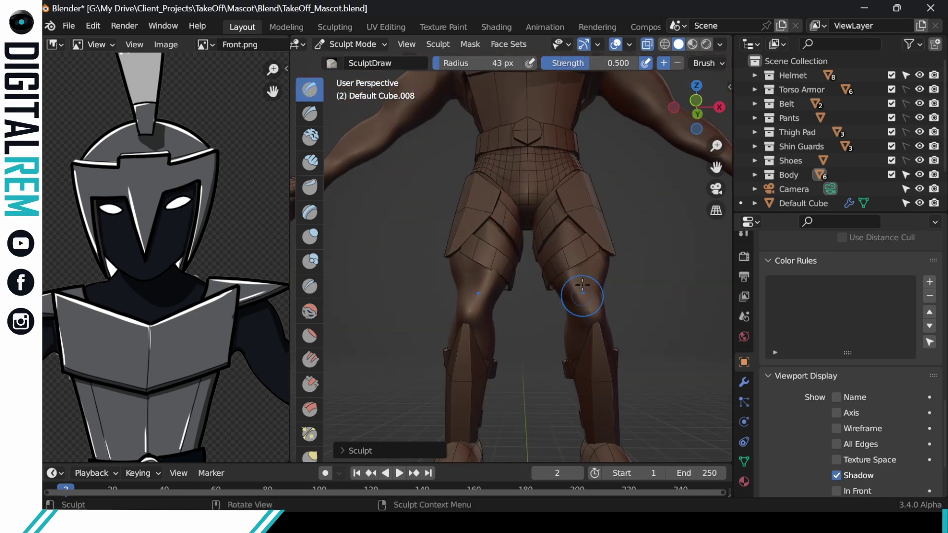
{"action": "mouse_move", "coordinate": [588, 239]}
{"action": "middle_mouse_down"}
{"action": "mouse_move", "coordinate": [584, 259]}
{"action": "mouse_move", "coordinate": [568, 215]}
{"action": "mouse_move", "coordinate": [543, 247]}
{"action": "mouse_move", "coordinate": [540, 295]}
{"action": "mouse_move", "coordinate": [411, 279]}
{"action": "mouse_move", "coordinate": [482, 206]}
{"action": "mouse_move", "coordinate": [515, 211]}
{"action": "mouse_move", "coordinate": [536, 157]}
{"action": "mouse_move", "coordinate": [557, 180]}
{"action": "middle_mouse_up"}
{"action": "scroll", "coordinate": [527, 158], "scroll_direction": "down", "scroll_amount": 3}
{"action": "scroll", "coordinate": [593, 63], "scroll_direction": "down", "scroll_amount": 8}
{"action": "left_click", "coordinate": [653, 63]}
{"action": "left_click", "coordinate": [660, 199]}
- Smooth the exposed lower thigh just below the thigh armor with the Smooth brush
{"action": "key", "text": "s"}
{"action": "scroll", "coordinate": [546, 188], "scroll_direction": "up", "scroll_amount": 7}
{"action": "left_click_drag", "start_coordinate": [515, 239], "coordinate": [518, 261]}
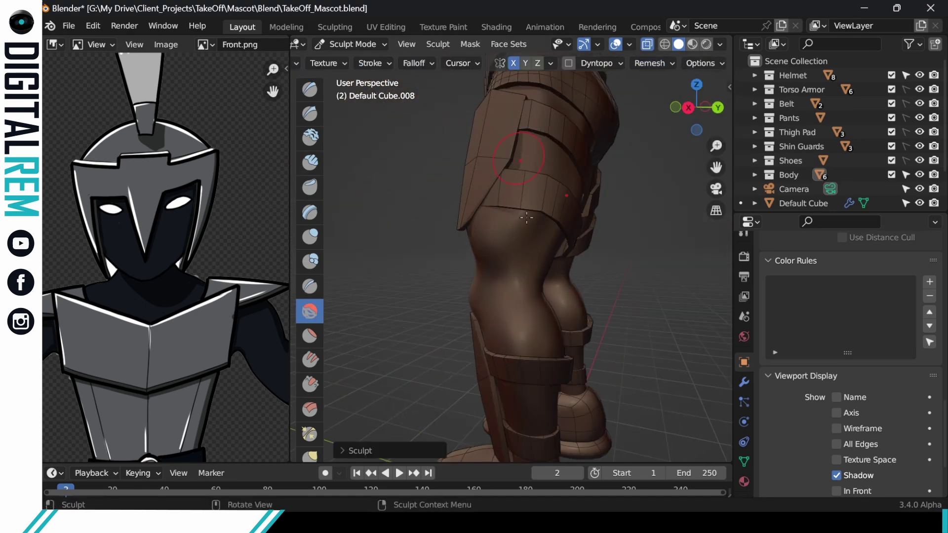
{"action": "middle_click_drag", "start_coordinate": [527, 218], "coordinate": [686, 239]}
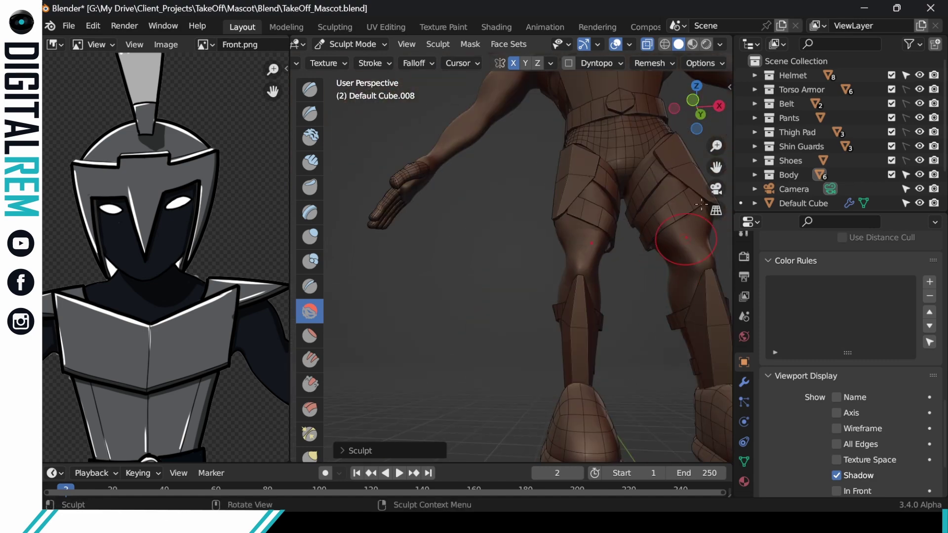
- Reshape the knees and the lower legs inside the shin guards with the Elastic Deform brush
{"action": "middle_click_drag", "start_coordinate": [701, 204], "coordinate": [603, 235]}
{"action": "scroll", "coordinate": [311, 197], "scroll_direction": "down", "scroll_amount": 4}
{"action": "left_click", "coordinate": [310, 397]}
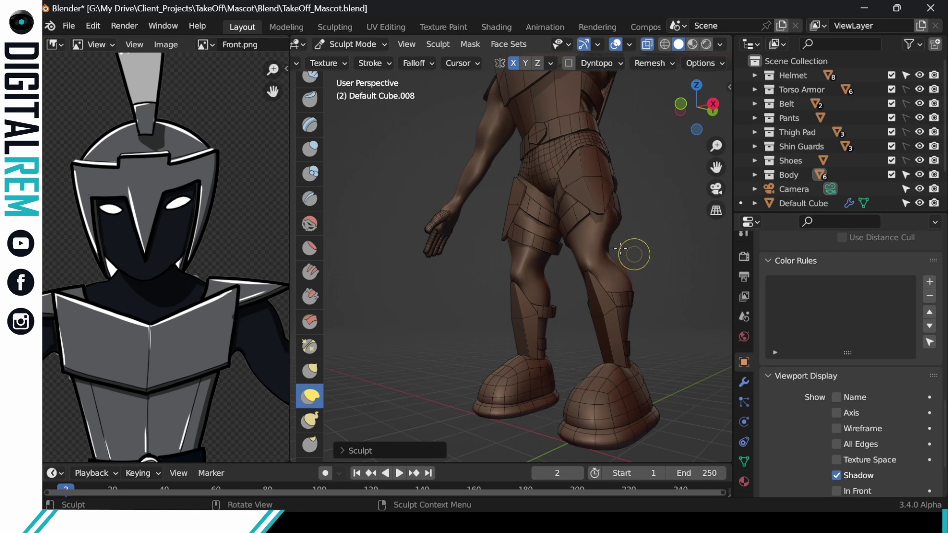
{"action": "left_click_drag", "start_coordinate": [548, 276], "coordinate": [541, 276]}
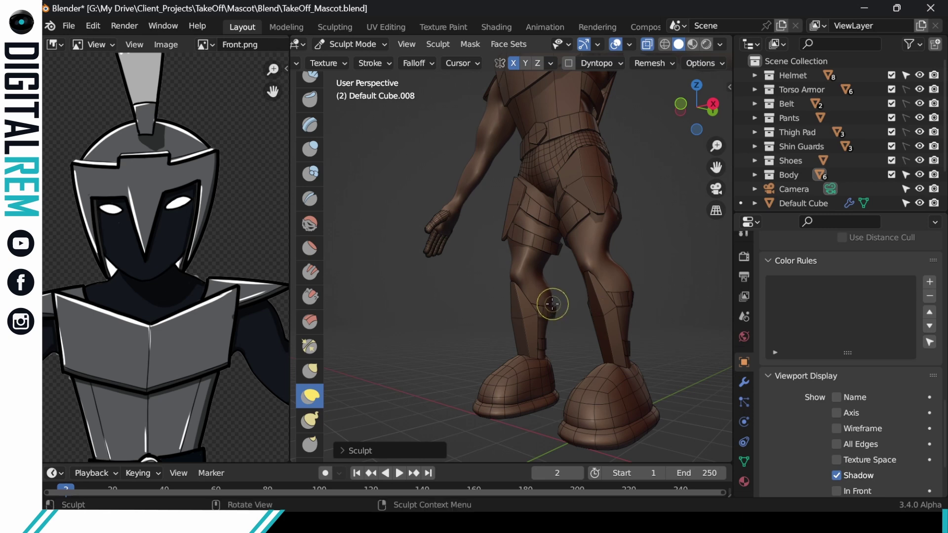
{"action": "left_click_drag", "start_coordinate": [553, 304], "coordinate": [554, 301]}
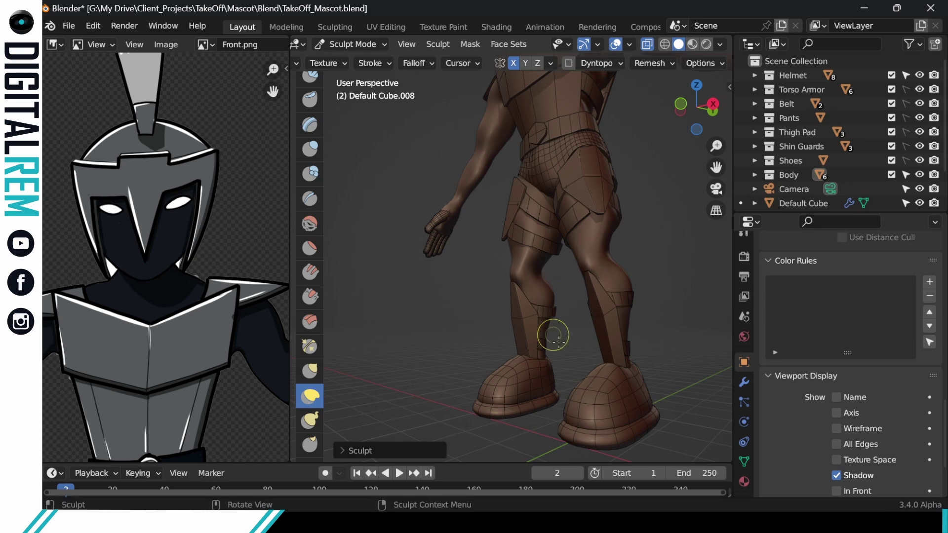
{"action": "left_click_drag", "start_coordinate": [553, 327], "coordinate": [547, 329]}
- Reshape the shoulders, upper arms and forearms symmetrically with the Elastic Deform brush at 33 px radius
{"action": "middle_click_drag", "start_coordinate": [651, 232], "coordinate": [475, 181]}
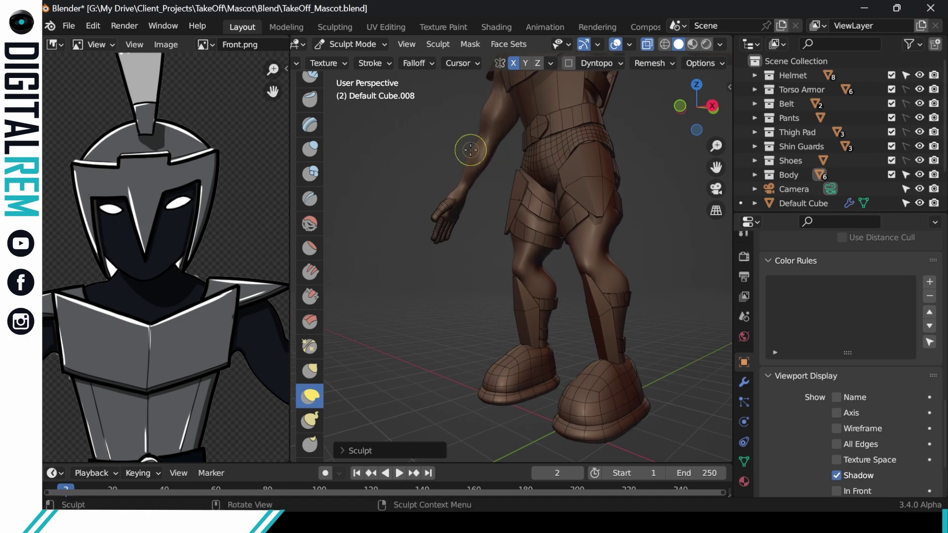
{"action": "middle_click_drag", "start_coordinate": [596, 144], "coordinate": [583, 246], "text": "shift"}
{"action": "scroll", "coordinate": [583, 247], "scroll_direction": "down", "scroll_amount": 5}
{"action": "mouse_move", "coordinate": [513, 291]}
{"action": "middle_mouse_down"}
{"action": "mouse_move", "coordinate": [561, 296]}
{"action": "mouse_move", "coordinate": [498, 306]}
{"action": "mouse_move", "coordinate": [524, 308]}
{"action": "mouse_move", "coordinate": [609, 243]}
{"action": "mouse_move", "coordinate": [585, 276]}
{"action": "mouse_move", "coordinate": [535, 271]}
{"action": "mouse_move", "coordinate": [570, 278]}
{"action": "middle_mouse_up"}
{"action": "key", "text": "ctrl+Tab"}
{"action": "left_click", "coordinate": [539, 269]}
{"action": "key", "text": "ctrl+Tab"}
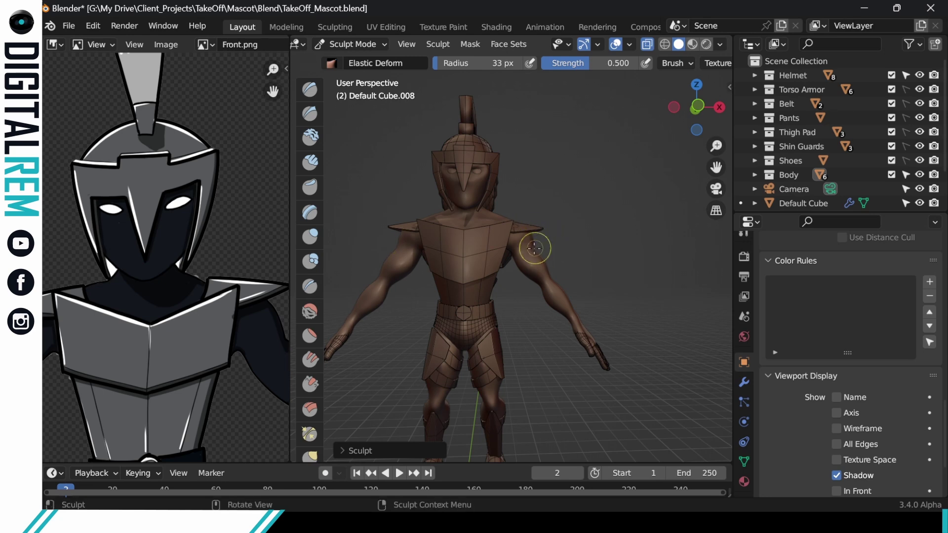
{"action": "left_click_drag", "start_coordinate": [534, 248], "coordinate": [514, 251]}
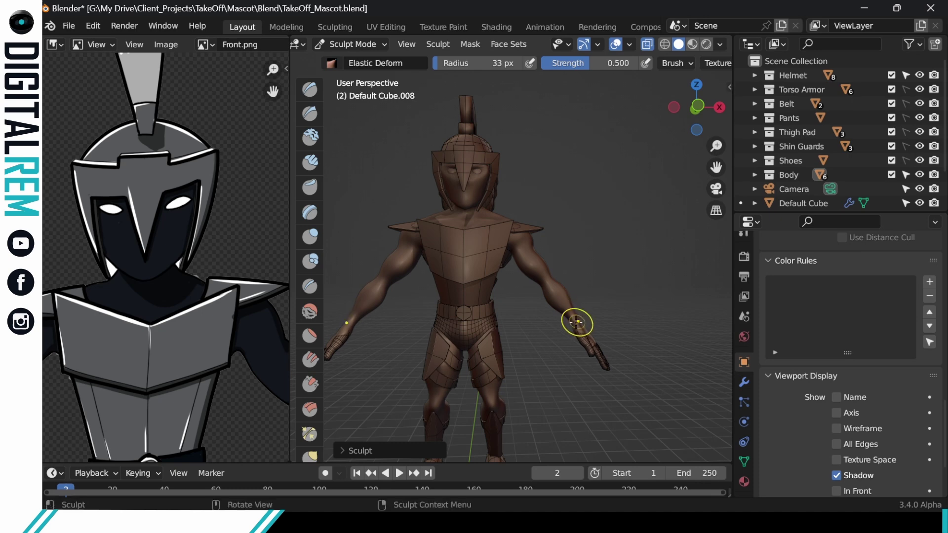
{"action": "left_click_drag", "start_coordinate": [569, 320], "coordinate": [567, 316]}
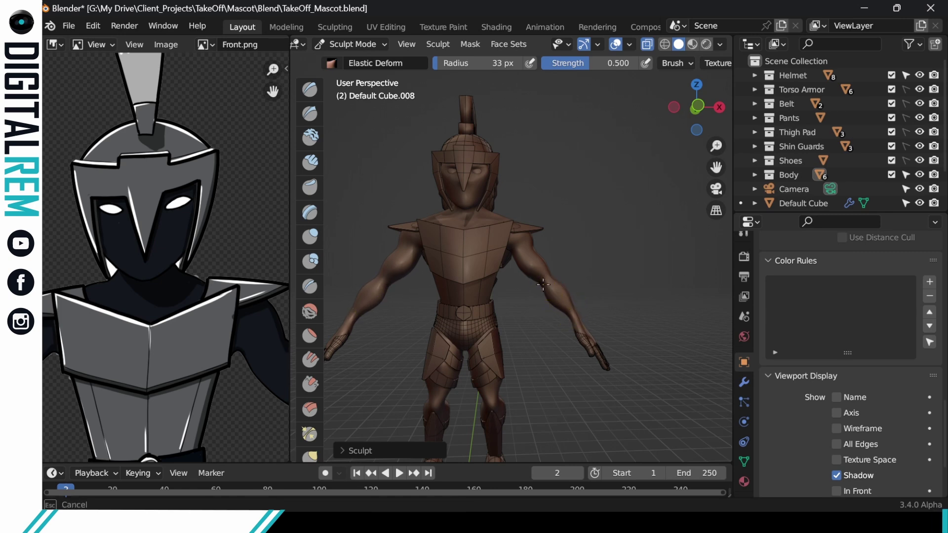
{"action": "left_click_drag", "start_coordinate": [543, 284], "coordinate": [543, 283]}
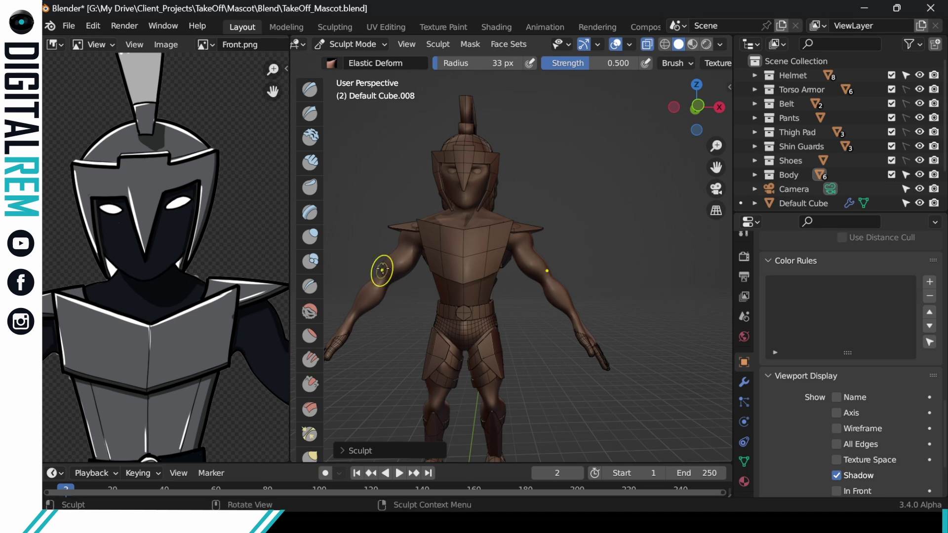
{"action": "mouse_move", "coordinate": [381, 269]}
{"action": "left_mouse_down"}
{"action": "mouse_move", "coordinate": [401, 245]}
{"action": "mouse_move", "coordinate": [420, 257]}
{"action": "left_mouse_up"}
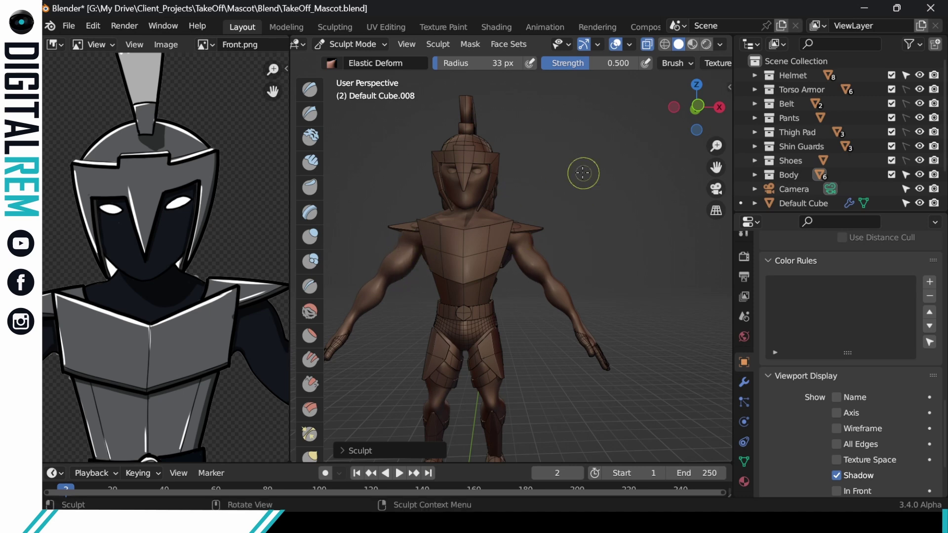
- Return to Object Mode in the front orthographic view, deselect the body and save the file
{"action": "middle_click_drag", "start_coordinate": [582, 173], "coordinate": [578, 189]}
{"action": "key", "text": "ctrl+Tab"}
{"action": "key", "text": "KP_1"}
{"action": "left_click", "coordinate": [638, 203]}
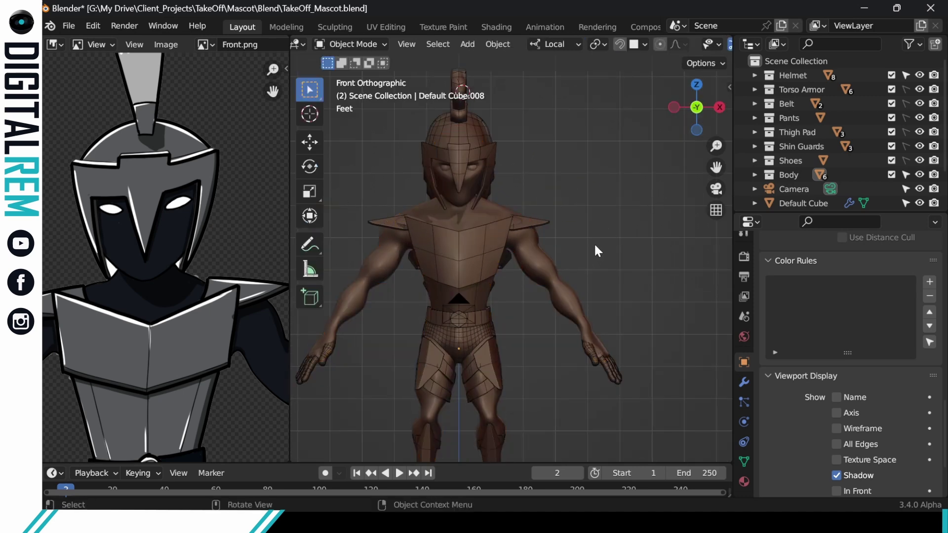
{"action": "scroll", "coordinate": [617, 252], "scroll_direction": "down", "scroll_amount": 3}
{"action": "key", "text": "ctrl+s"}
{"action": "scroll", "coordinate": [609, 275], "scroll_direction": "up", "scroll_amount": 4}
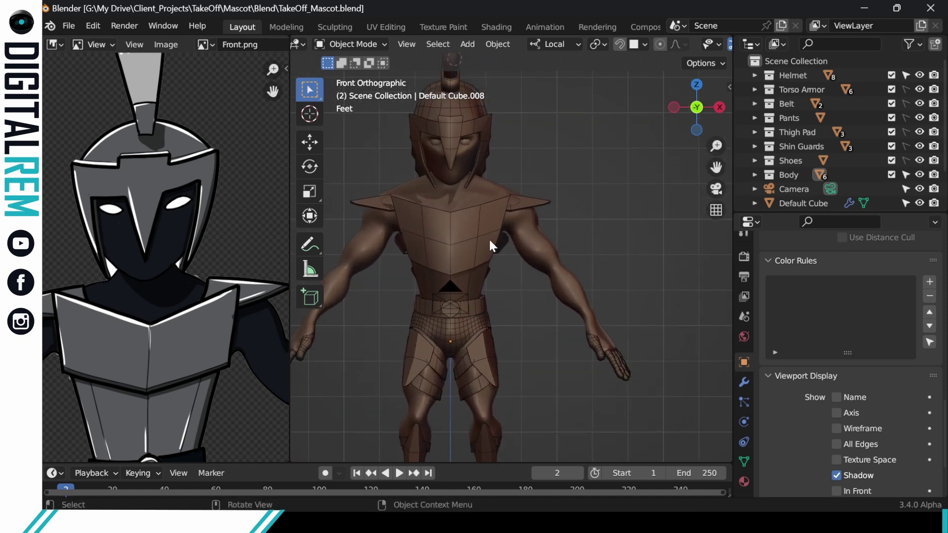
- Join the thumb object to the body mesh, keeping the body as the active object
{"action": "middle_click_drag", "start_coordinate": [492, 246], "coordinate": [604, 287]}
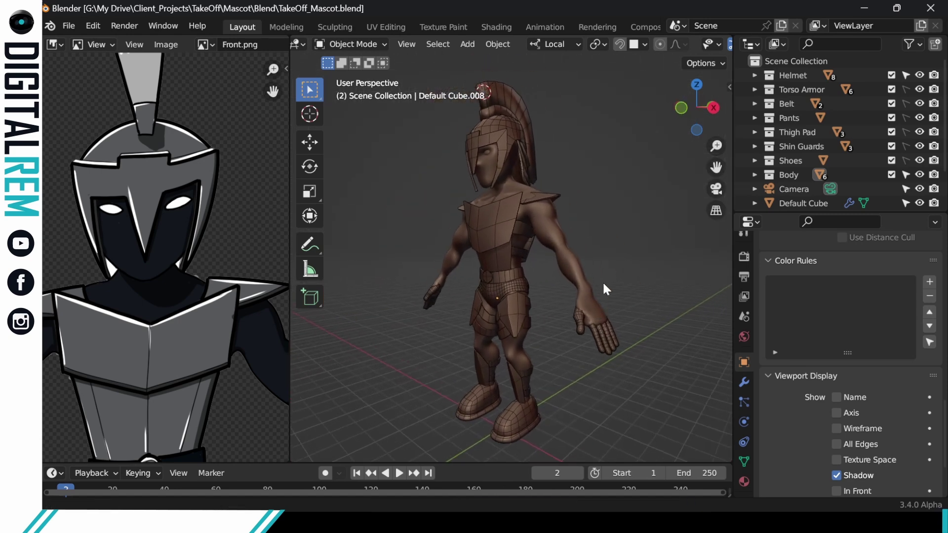
{"action": "scroll", "coordinate": [606, 289], "scroll_direction": "up", "scroll_amount": 6}
{"action": "left_click", "coordinate": [557, 370]}
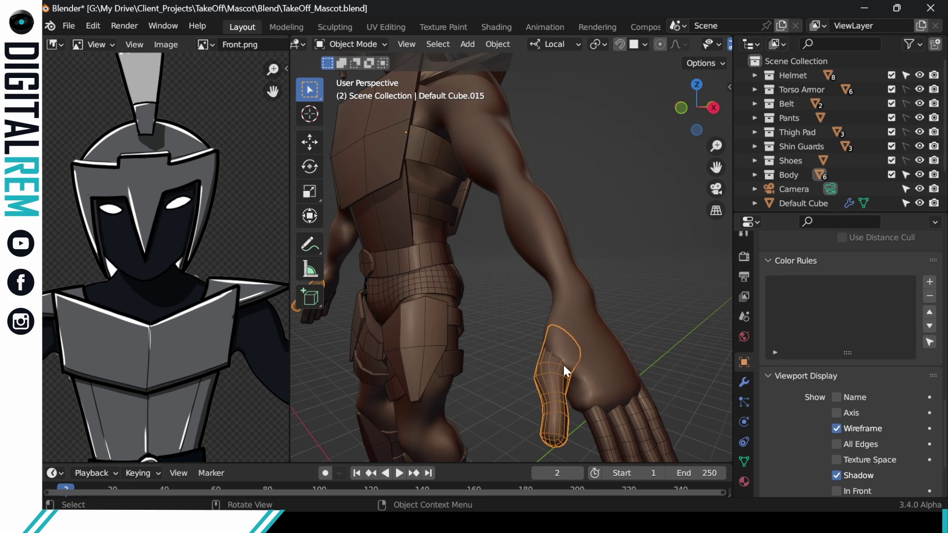
{"action": "key", "text": "shift"}
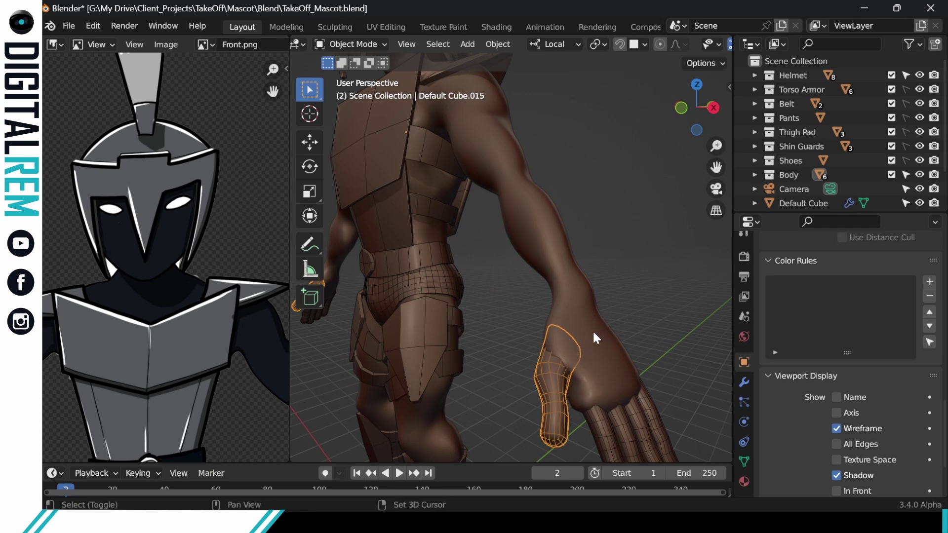
{"action": "left_click", "coordinate": [593, 332], "text": "shift"}
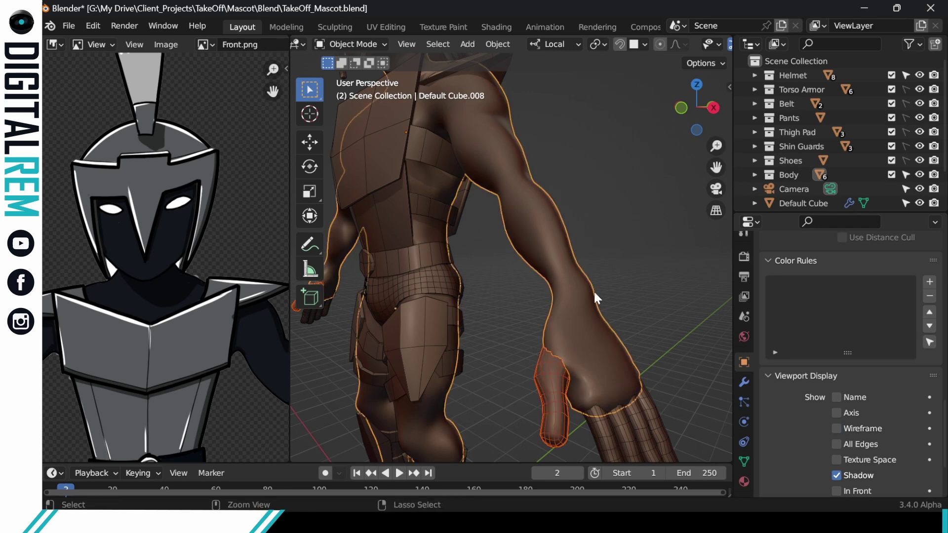
{"action": "key", "text": "ctrl+j"}
{"action": "scroll", "coordinate": [606, 327], "scroll_direction": "up", "scroll_amount": 3}
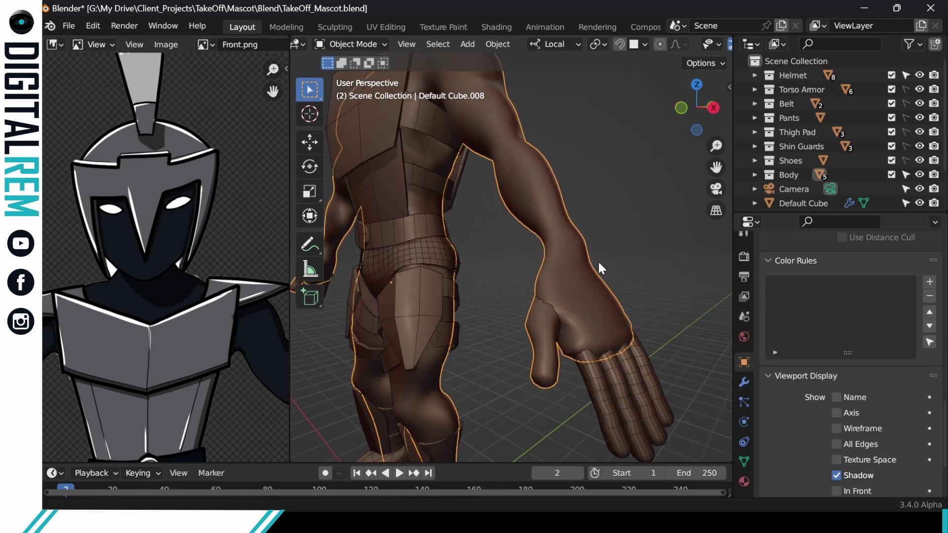
- Join the index and middle fingers to the body mesh one after the other
{"action": "left_click", "coordinate": [593, 343]}
{"action": "left_click", "coordinate": [589, 307], "text": "shift"}
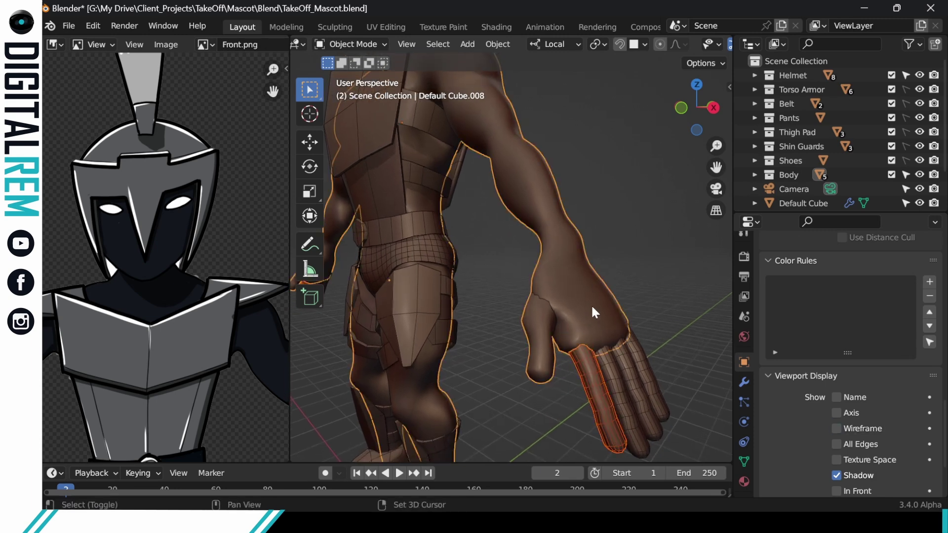
{"action": "key", "text": "ctrl+j"}
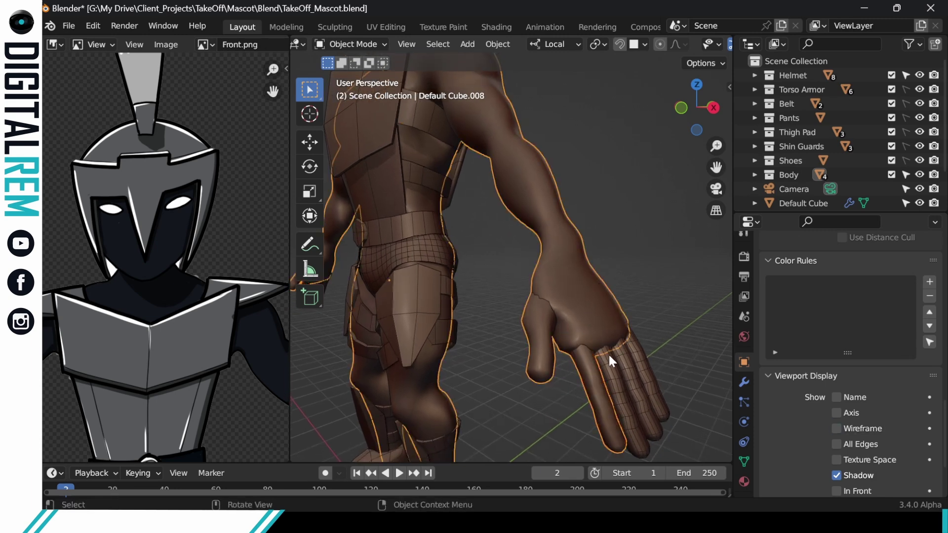
{"action": "left_click", "coordinate": [611, 352]}
{"action": "left_click", "coordinate": [597, 299], "text": "shift"}
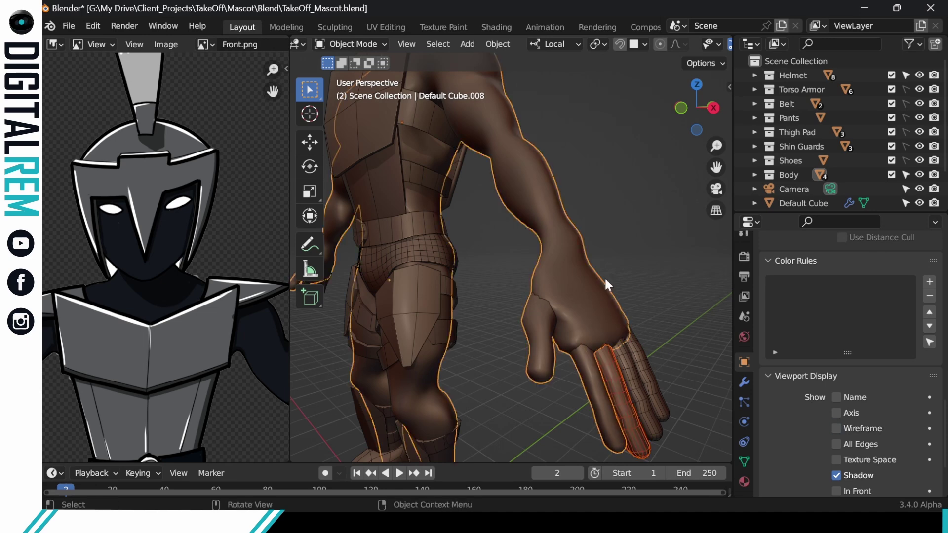
{"action": "key", "text": "ctrl+j"}
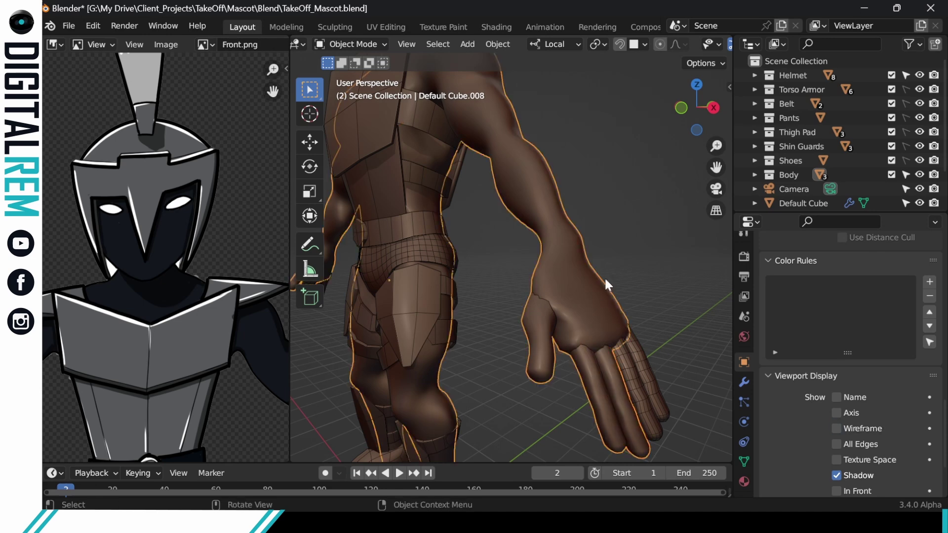
- Join the ring and little fingers to the body mesh one after the other
{"action": "left_click", "coordinate": [625, 358]}
{"action": "left_click", "coordinate": [583, 290], "text": "shift"}
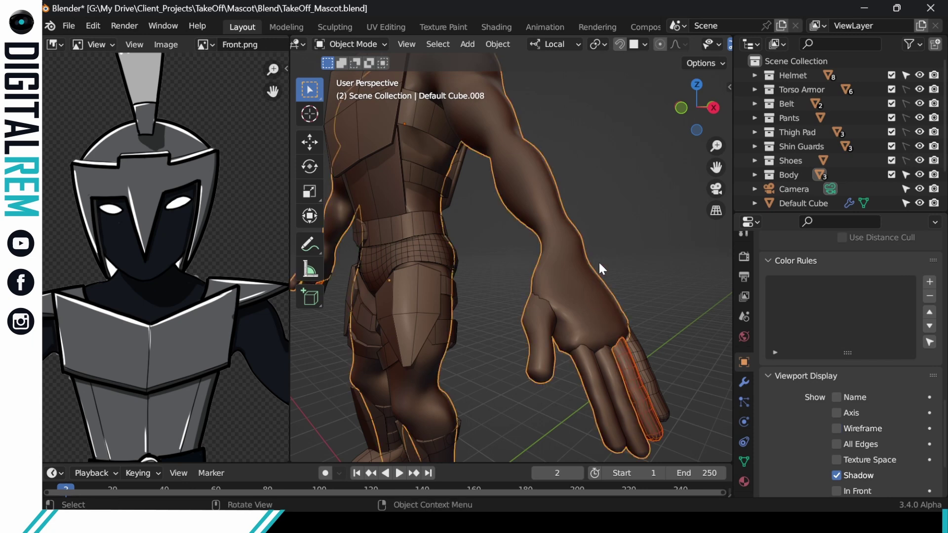
{"action": "key", "text": "ctrl+j"}
{"action": "left_click", "coordinate": [636, 333]}
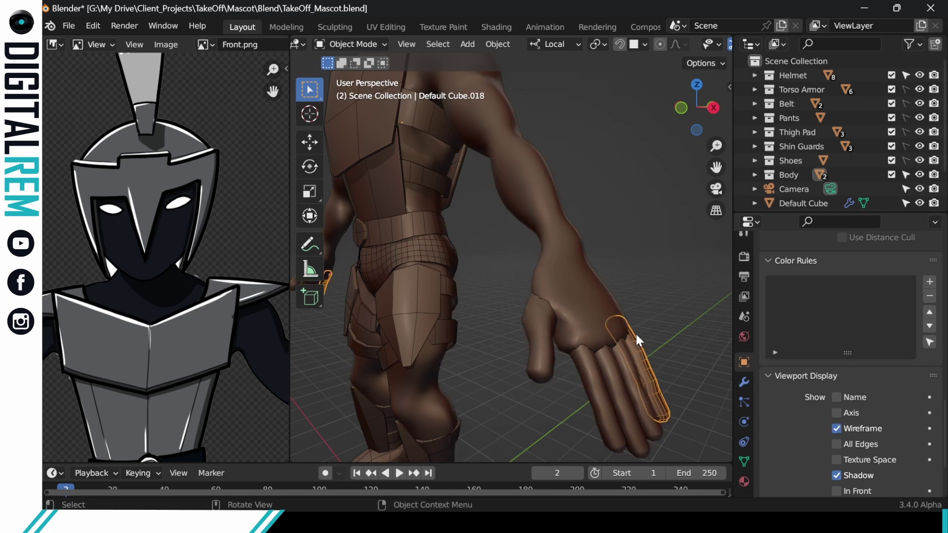
{"action": "left_click", "coordinate": [600, 303], "text": "shift"}
{"action": "key", "text": "ctrl+j"}
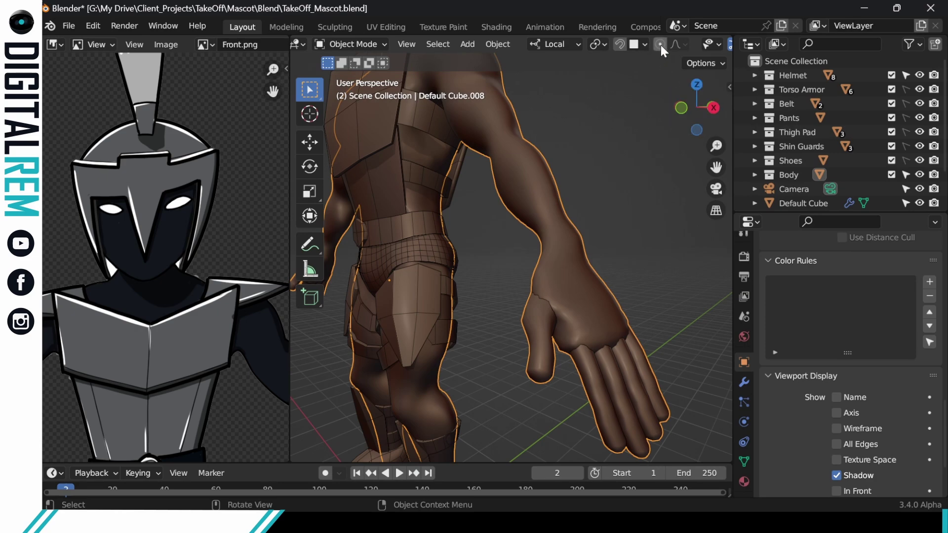
- Remesh the joined body in Sculpt Mode at a 1-inch voxel size and return to Object Mode
{"action": "scroll", "coordinate": [661, 46], "scroll_direction": "down", "scroll_amount": 5}
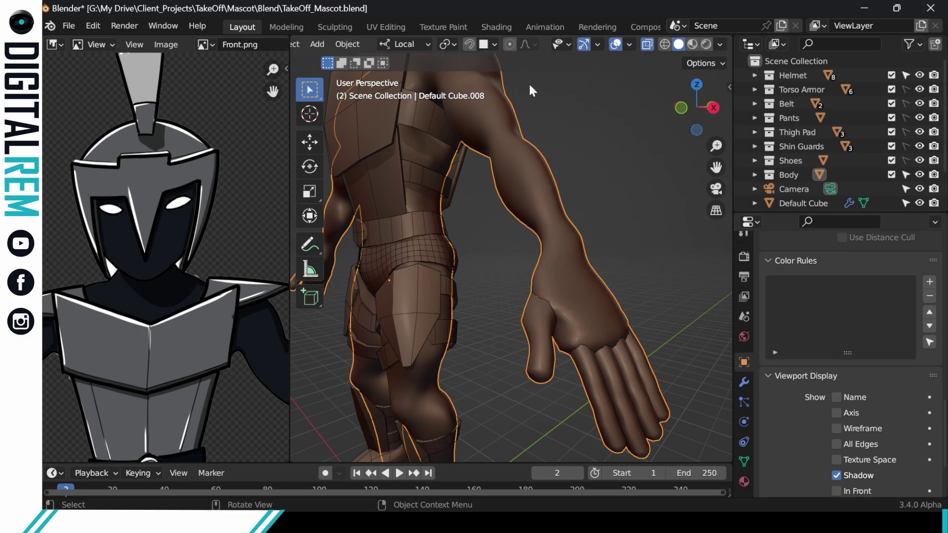
{"action": "middle_click_drag", "start_coordinate": [530, 86], "coordinate": [514, 274]}
{"action": "key", "text": "ctrl+Tab"}
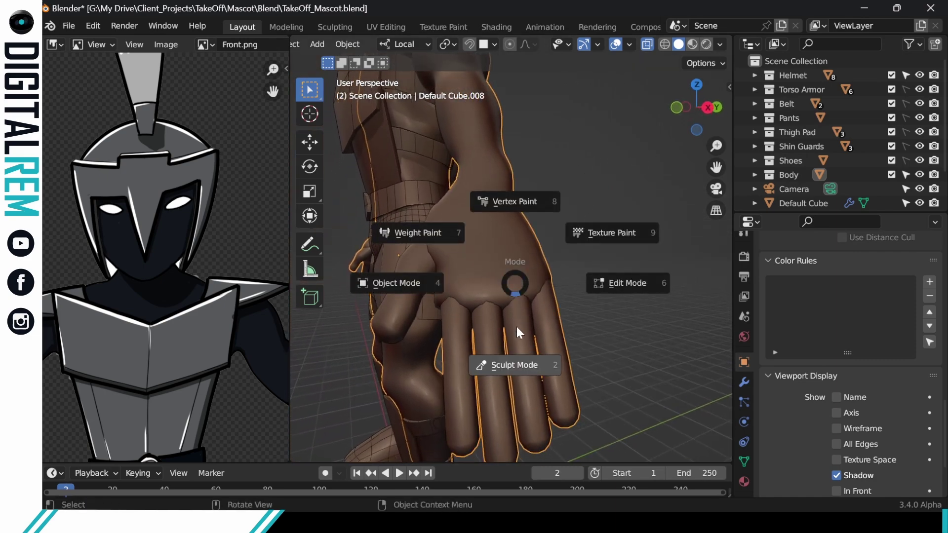
{"action": "left_click", "coordinate": [522, 360]}
{"action": "scroll", "coordinate": [543, 63], "scroll_direction": "down", "scroll_amount": 10}
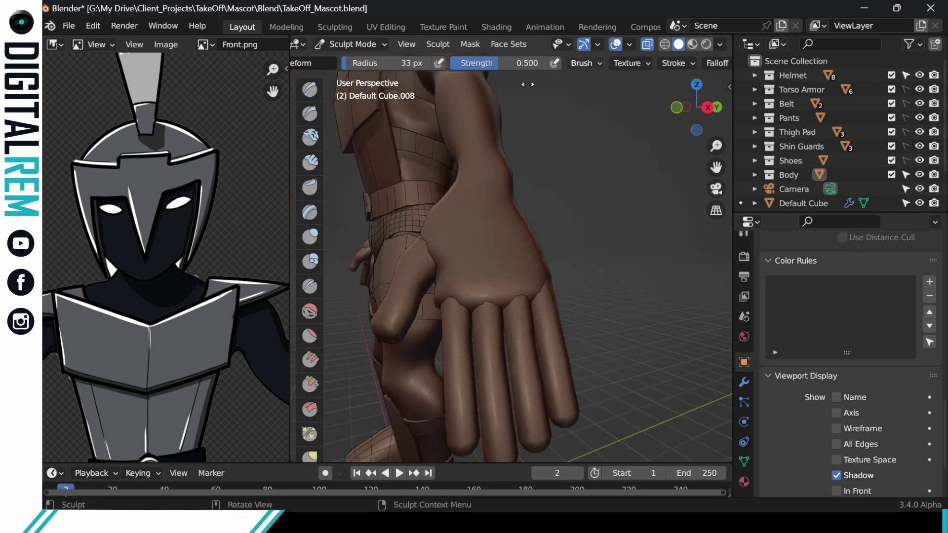
{"action": "left_click", "coordinate": [671, 65]}
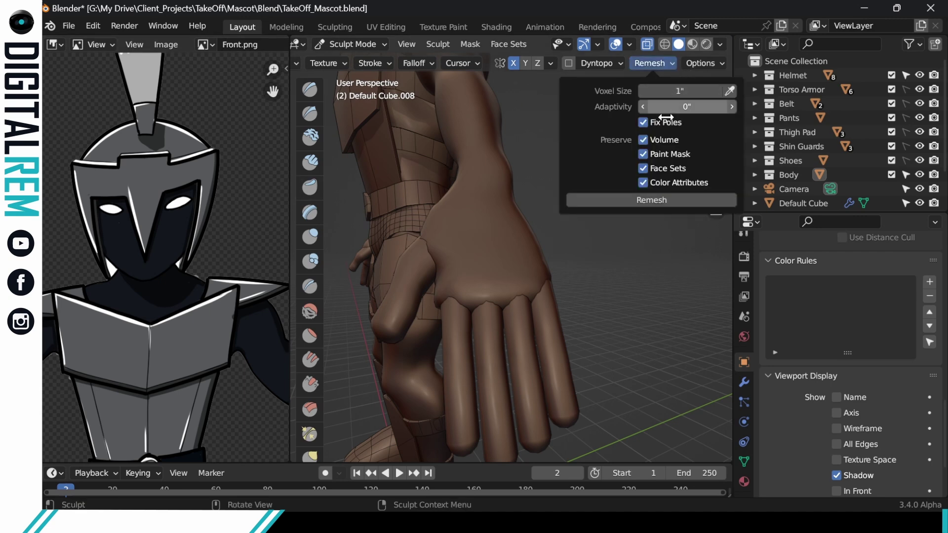
{"action": "left_click", "coordinate": [653, 200]}
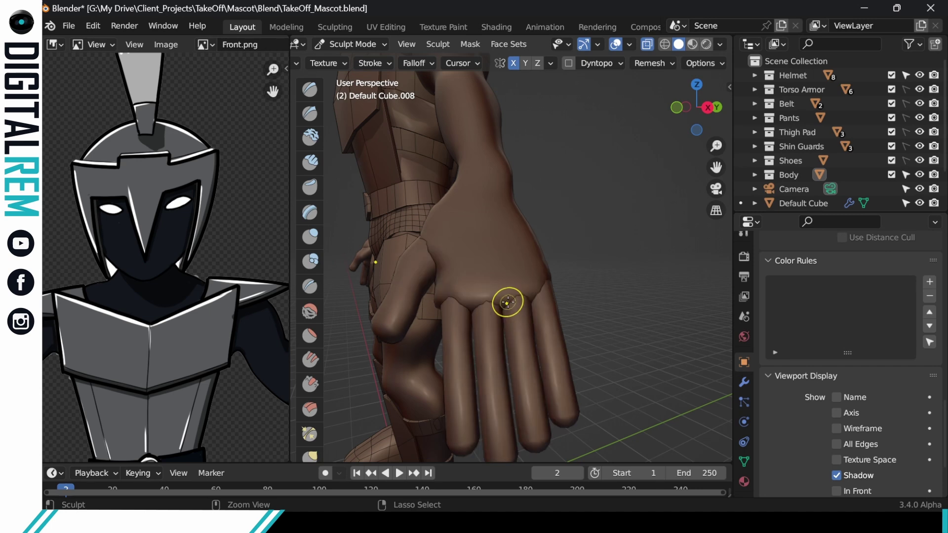
{"action": "key", "text": "ctrl+Tab"}
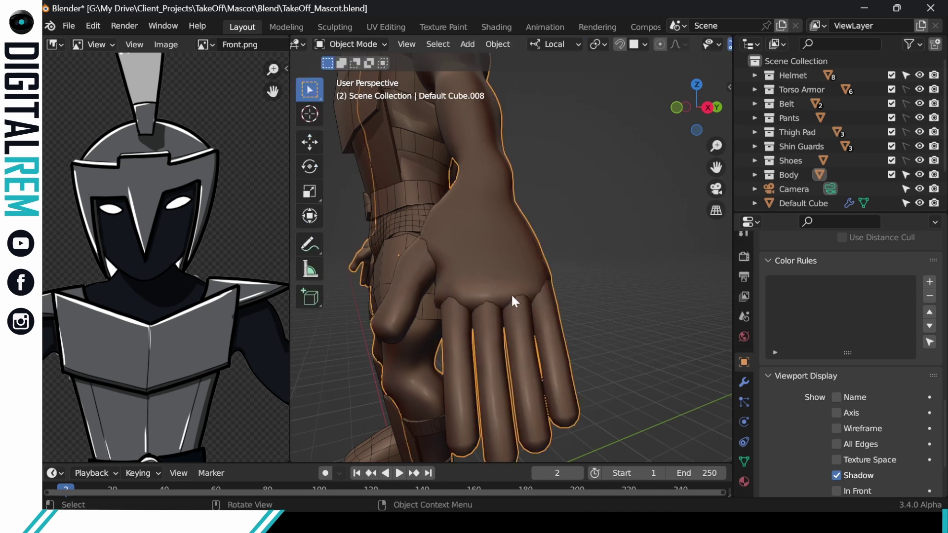
- Undo back through the finger and thumb joins until each digit is a separate object, and clear the selection
{"action": "key", "text": "ctrl+z"}
{"action": "key", "text": "ctrl+z"}
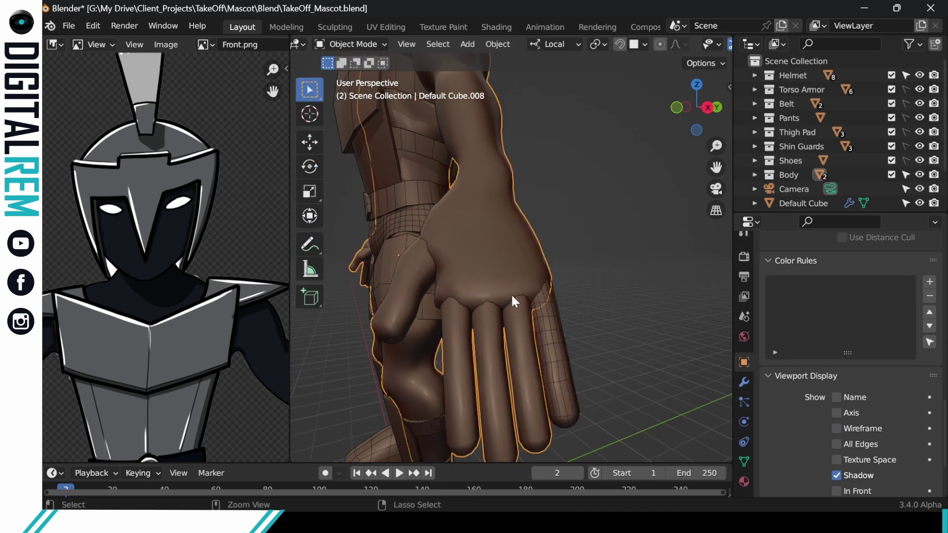
{"action": "key", "text": "ctrl+v"}
{"action": "key", "text": "ctrl+v"}
{"action": "key", "text": "ctrl+v"}
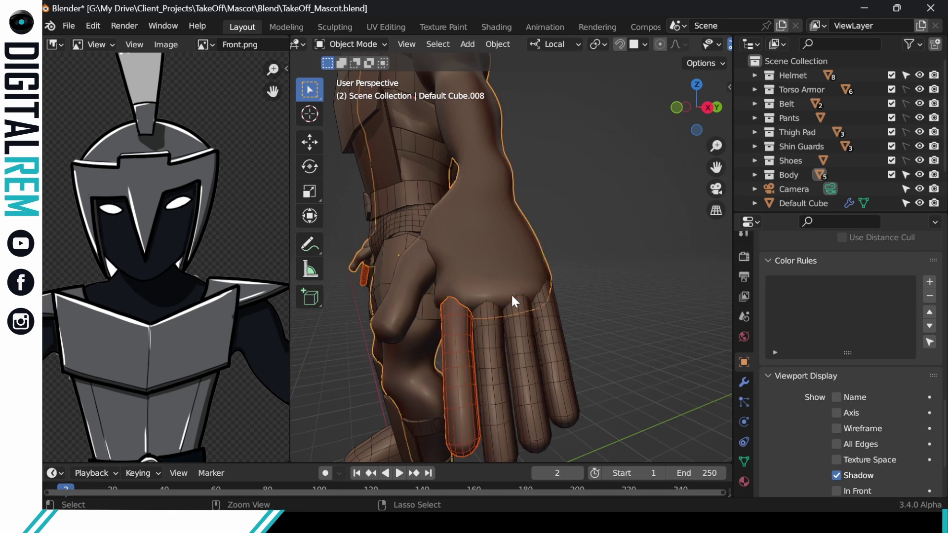
{"action": "key", "text": "ctrl+v"}
{"action": "key", "text": "ctrl+v"}
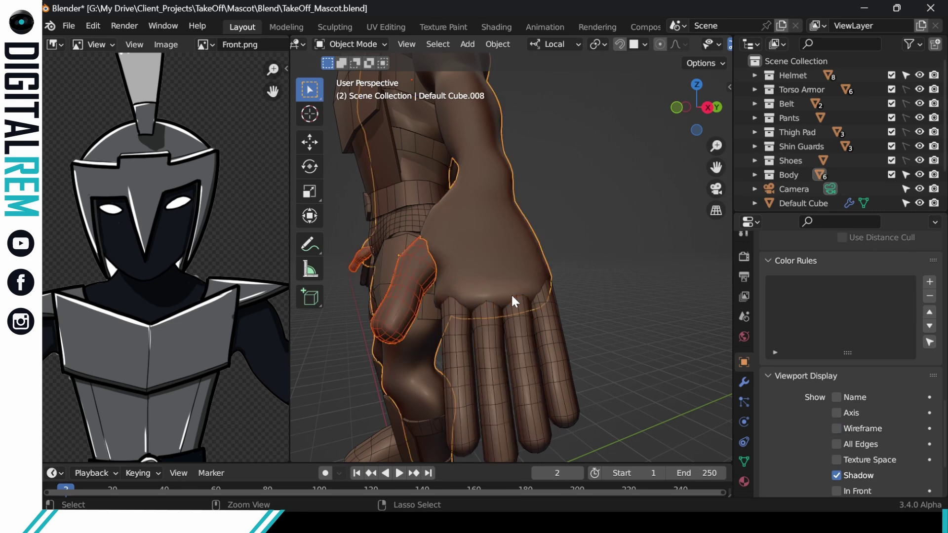
{"action": "left_click", "coordinate": [580, 264]}
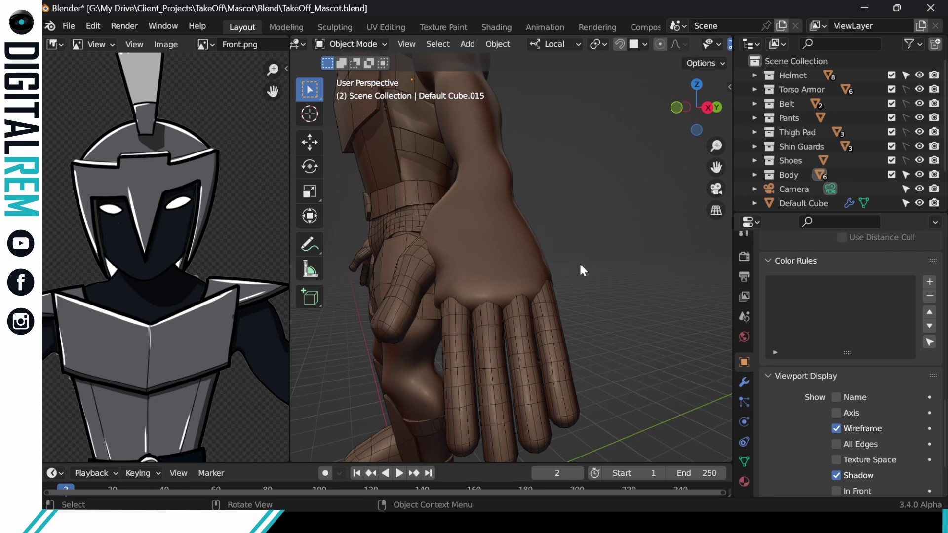
{"action": "middle_click_drag", "start_coordinate": [540, 241], "coordinate": [601, 311]}
{"action": "left_click", "coordinate": [512, 307]}
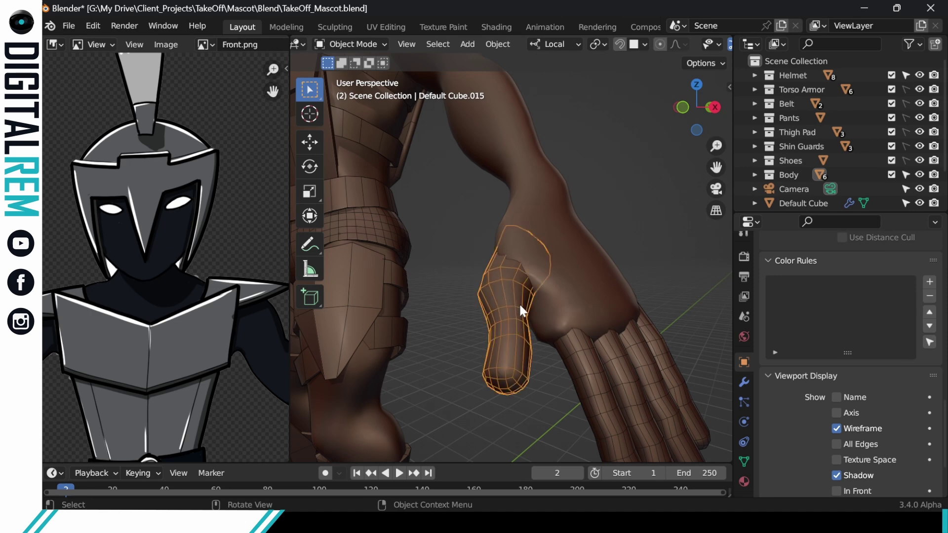
{"action": "key", "text": "ctrl+Tab"}
{"action": "left_click", "coordinate": [518, 346]}
{"action": "key", "text": "ctrl+Tab"}
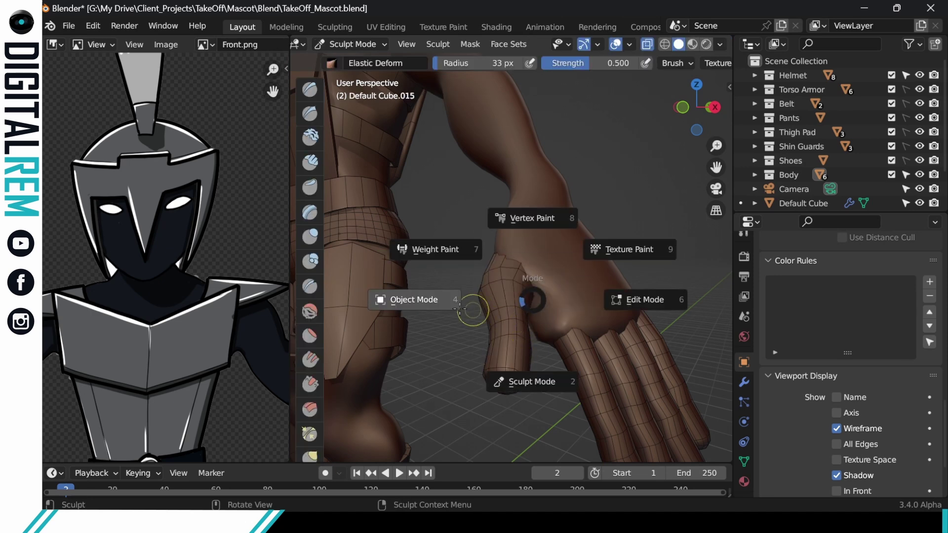
{"action": "left_click", "coordinate": [459, 309]}
{"action": "left_click", "coordinate": [603, 206]}
- Enter Sculpt Mode on the body and nudge the face inside the helmet with the Elastic Deform brush
{"action": "middle_click_drag", "start_coordinate": [554, 240], "coordinate": [551, 409], "text": "shift"}
{"action": "middle_click_drag", "start_coordinate": [579, 256], "coordinate": [574, 231], "text": "ctrl"}
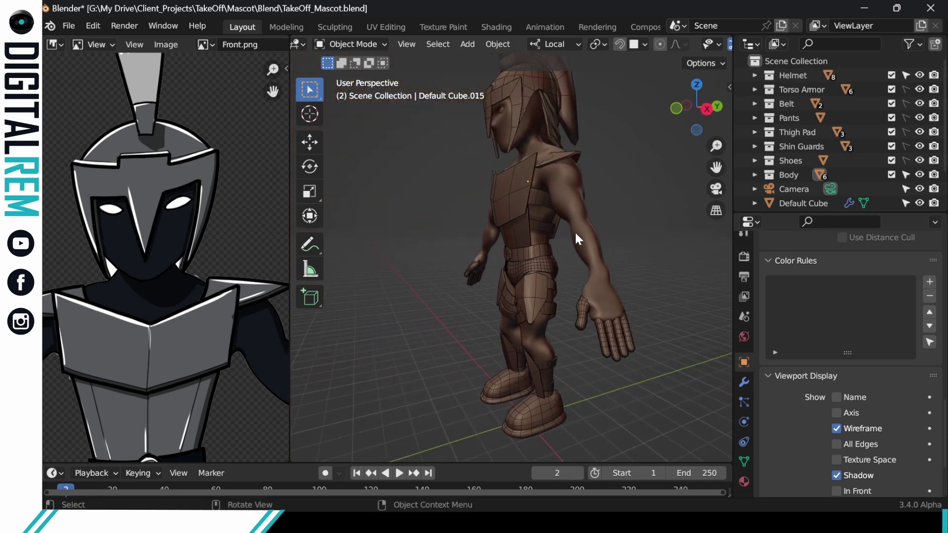
{"action": "left_click", "coordinate": [571, 202]}
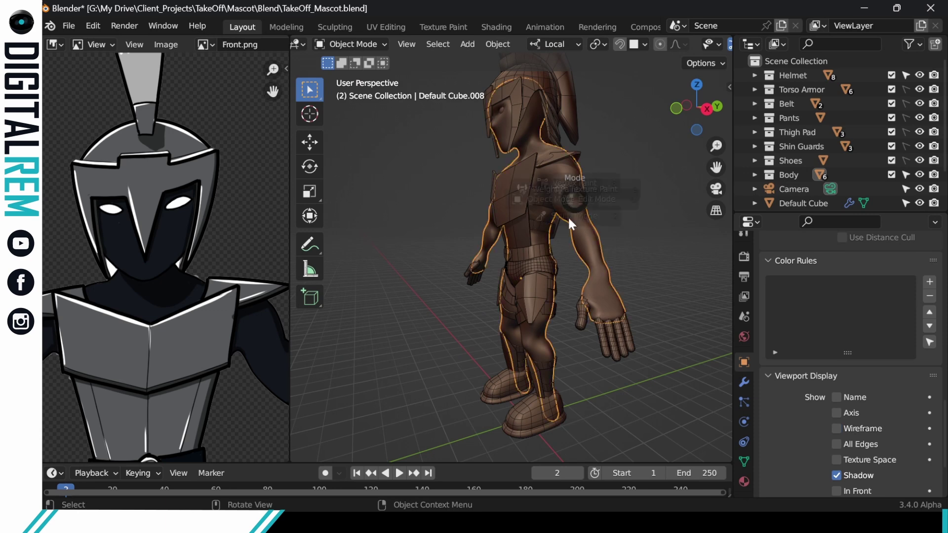
{"action": "key", "text": "ctrl+Tab"}
{"action": "left_click", "coordinate": [572, 284]}
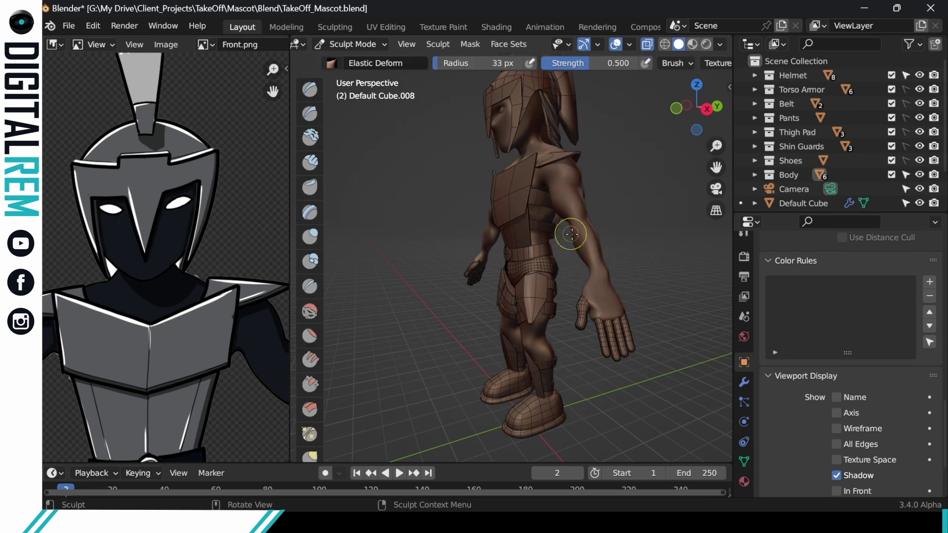
{"action": "mouse_move", "coordinate": [571, 234]}
{"action": "middle_mouse_down"}
{"action": "mouse_move", "coordinate": [561, 271]}
{"action": "mouse_move", "coordinate": [541, 271]}
{"action": "mouse_move", "coordinate": [554, 236]}
{"action": "mouse_move", "coordinate": [587, 219]}
{"action": "mouse_move", "coordinate": [533, 212]}
{"action": "middle_mouse_up"}
{"action": "left_click_drag", "start_coordinate": [490, 182], "coordinate": [487, 176]}
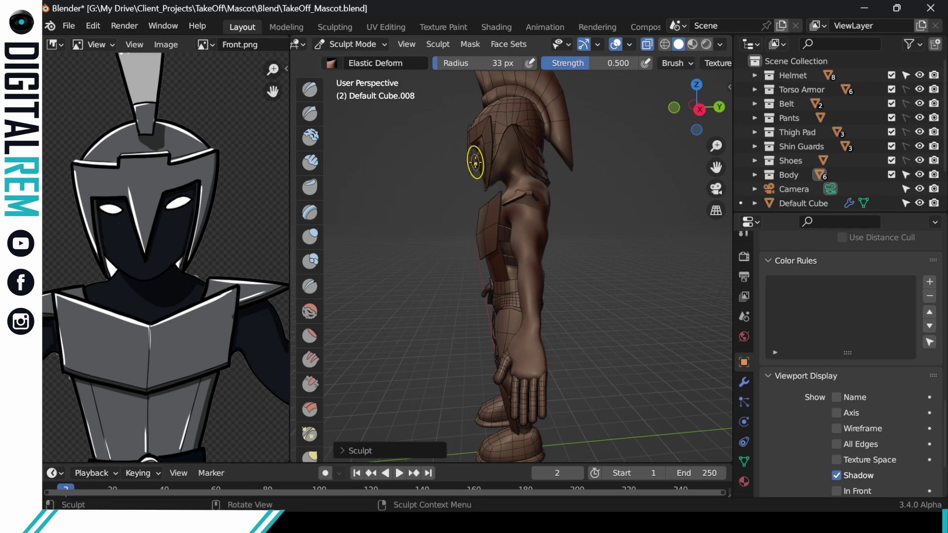
{"action": "middle_click_drag", "start_coordinate": [477, 164], "coordinate": [615, 154]}
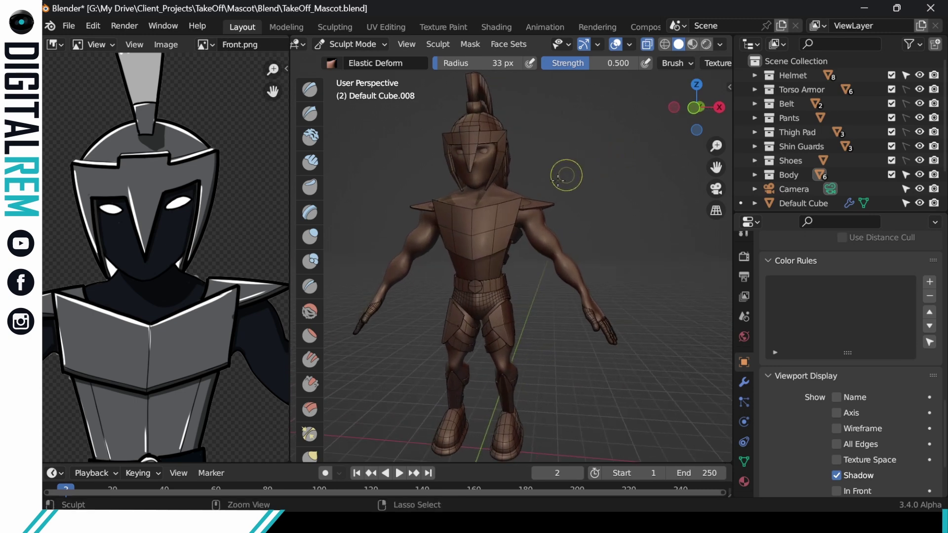
{"action": "key", "text": "ctrl+z"}
{"action": "key", "text": "ctrl+z"}
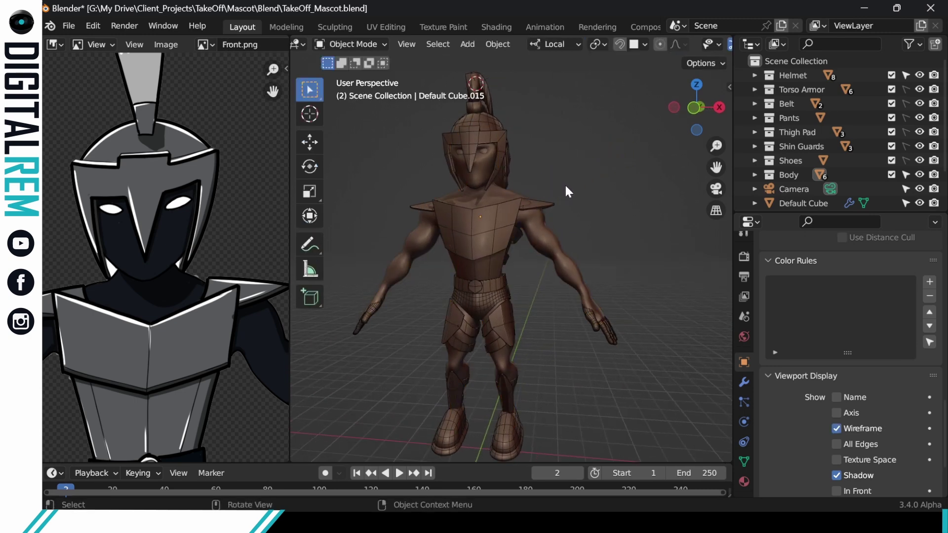
{"action": "left_click", "coordinate": [564, 186]}
- Reshape the shoulder under the shoulder armor and the front of the armpit with the Elastic Deform brush
{"action": "middle_click_drag", "start_coordinate": [567, 180], "coordinate": [549, 183]}
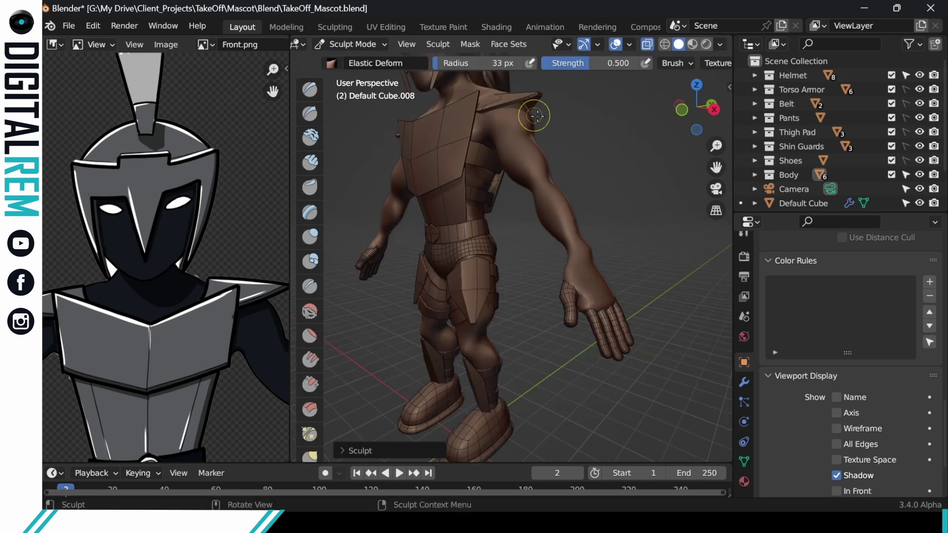
{"action": "left_click_drag", "start_coordinate": [535, 117], "coordinate": [544, 113]}
{"action": "middle_click_drag", "start_coordinate": [567, 108], "coordinate": [569, 153], "text": "shift"}
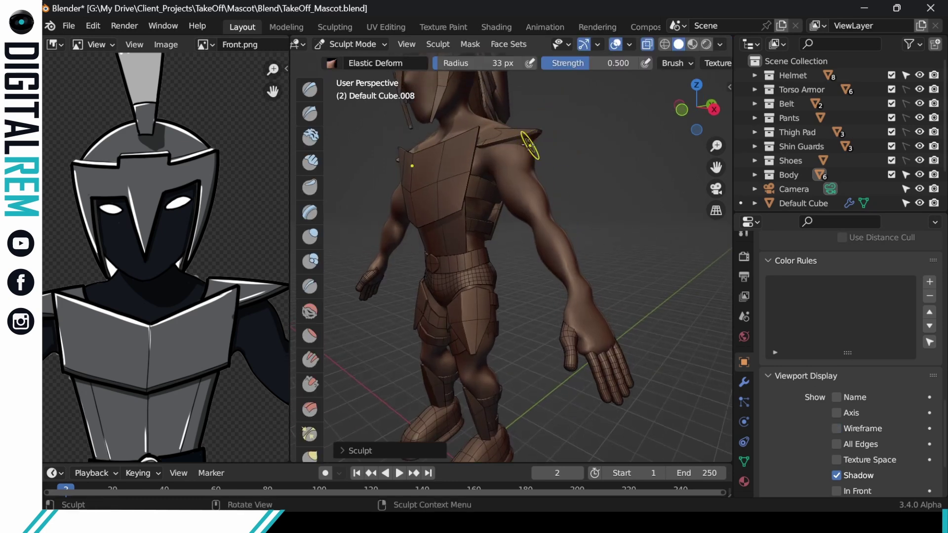
{"action": "left_click_drag", "start_coordinate": [529, 145], "coordinate": [536, 139]}
{"action": "mouse_move", "coordinate": [561, 129]}
{"action": "middle_mouse_down"}
{"action": "mouse_move", "coordinate": [518, 147]}
{"action": "mouse_move", "coordinate": [526, 130]}
{"action": "mouse_move", "coordinate": [530, 141]}
{"action": "middle_mouse_up"}
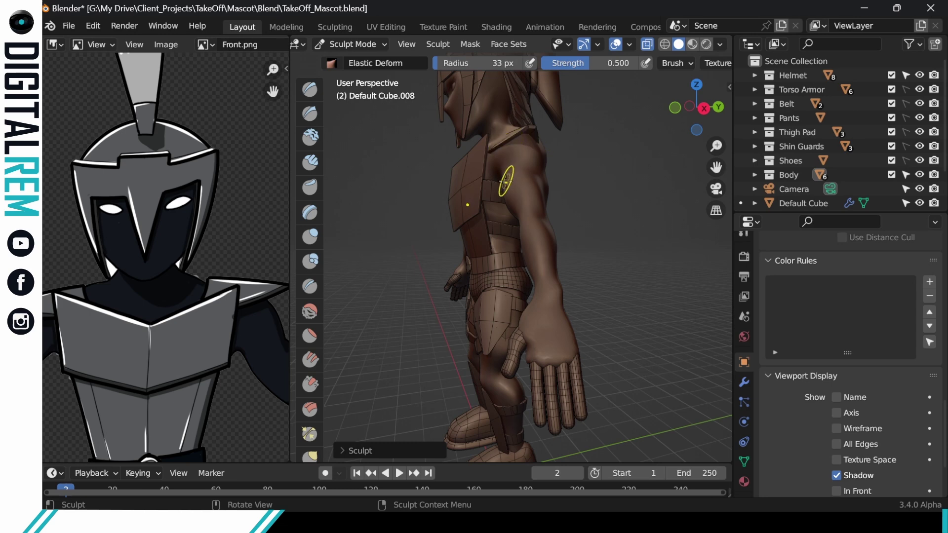
{"action": "left_click_drag", "start_coordinate": [506, 181], "coordinate": [505, 168]}
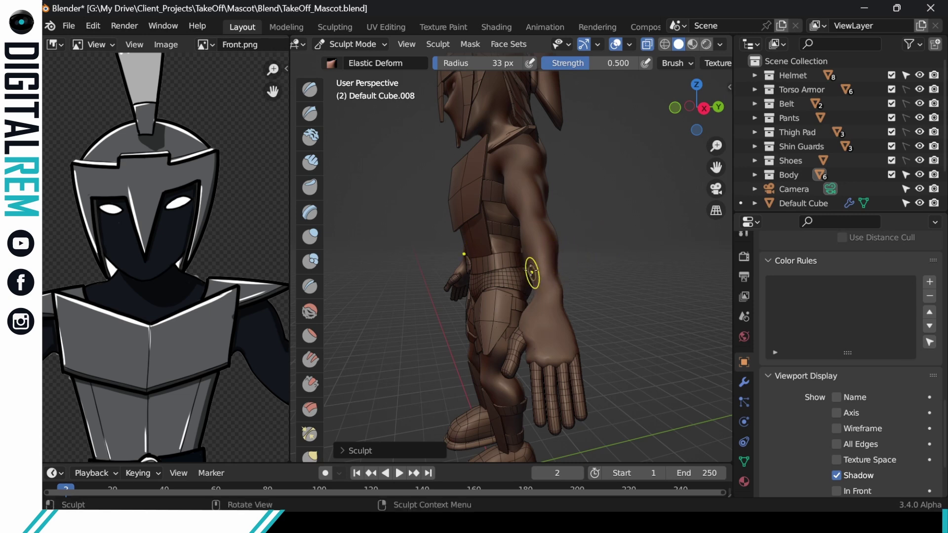
- Adjust the line of the forearm and wrist with the Elastic Deform brush
{"action": "left_click_drag", "start_coordinate": [534, 276], "coordinate": [524, 247]}
{"action": "left_click_drag", "start_coordinate": [523, 247], "coordinate": [522, 239]}
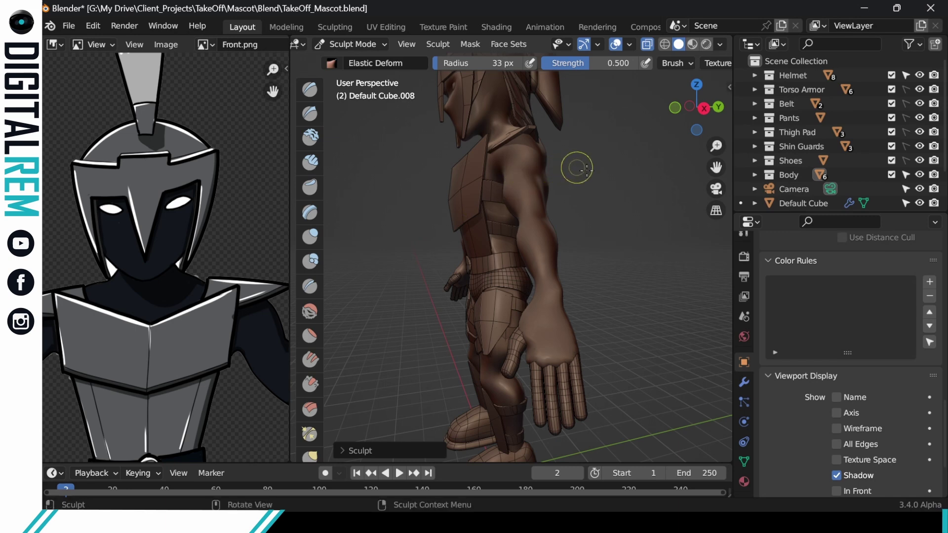
{"action": "middle_click_drag", "start_coordinate": [594, 181], "coordinate": [535, 209]}
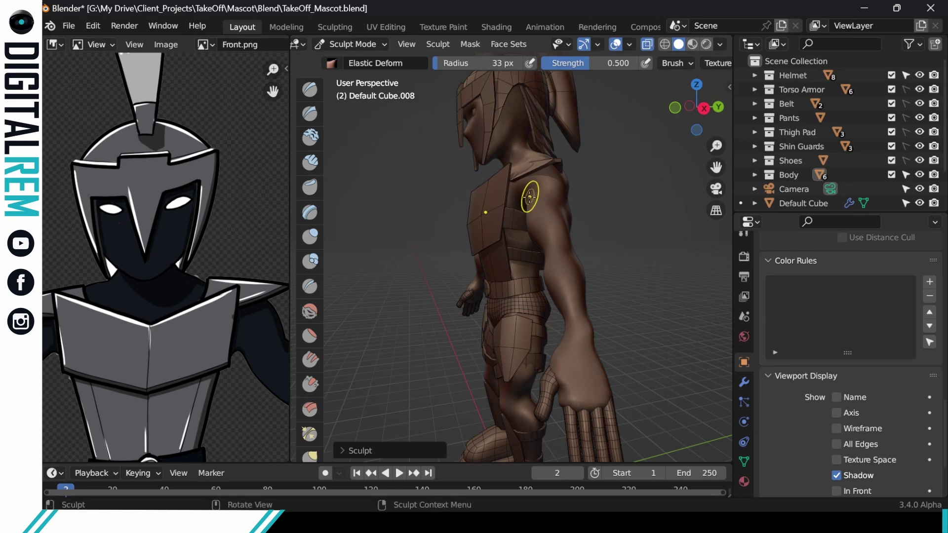
{"action": "middle_click_drag", "start_coordinate": [597, 167], "coordinate": [591, 163], "text": "shift"}
{"action": "left_click_drag", "start_coordinate": [588, 336], "coordinate": [542, 364]}
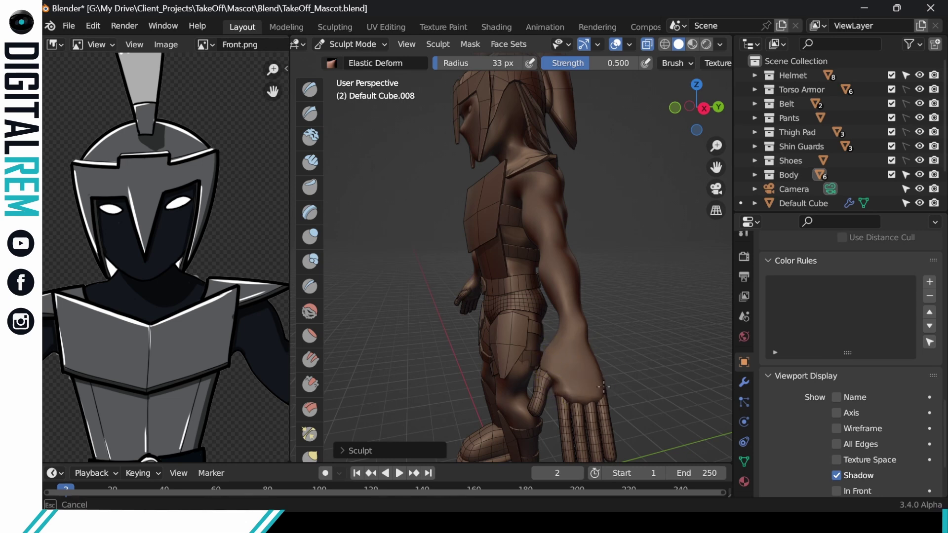
{"action": "mouse_move", "coordinate": [586, 349]}
{"action": "middle_mouse_down"}
{"action": "mouse_move", "coordinate": [642, 292]}
{"action": "mouse_move", "coordinate": [529, 201]}
{"action": "mouse_move", "coordinate": [662, 224]}
{"action": "mouse_move", "coordinate": [559, 172]}
{"action": "mouse_move", "coordinate": [501, 208]}
{"action": "mouse_move", "coordinate": [537, 250]}
{"action": "mouse_move", "coordinate": [559, 239]}
{"action": "mouse_move", "coordinate": [544, 226]}
{"action": "mouse_move", "coordinate": [608, 208]}
{"action": "middle_mouse_up"}
{"action": "middle_click_drag", "start_coordinate": [621, 251], "coordinate": [602, 240], "text": "shift"}
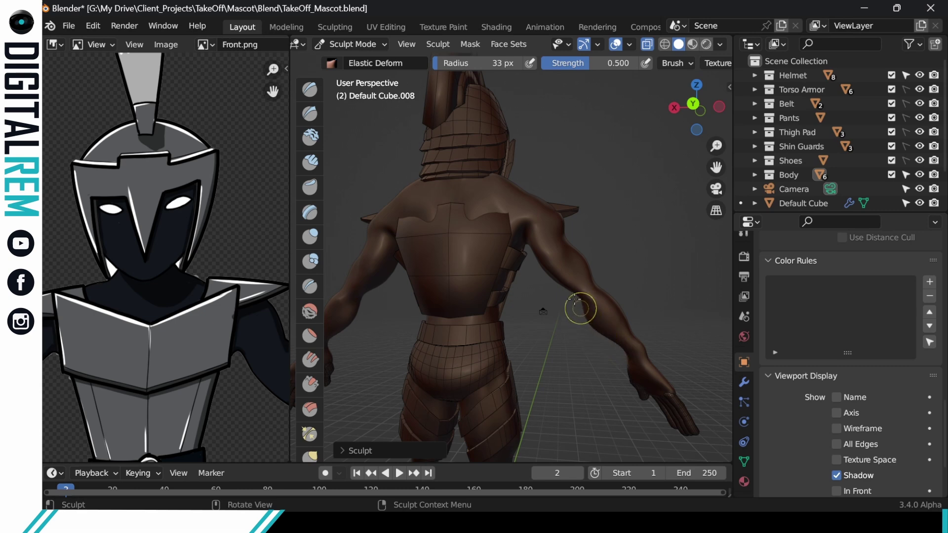
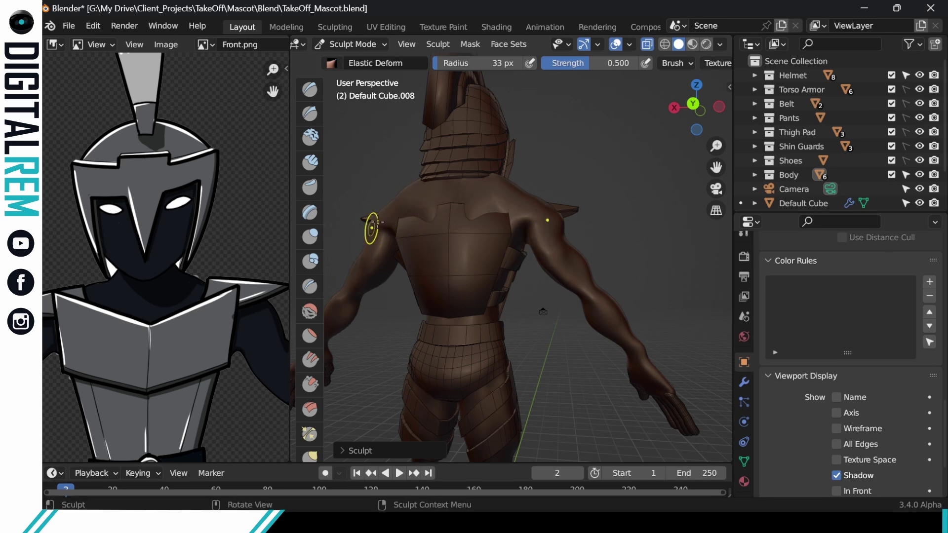
- Pull the back of the shoulder into shape with Elastic Deform and even it out with the Smooth brush
{"action": "mouse_move", "coordinate": [557, 212]}
{"action": "left_mouse_down"}
{"action": "mouse_move", "coordinate": [554, 197]}
{"action": "mouse_move", "coordinate": [534, 197]}
{"action": "mouse_move", "coordinate": [548, 196]}
{"action": "left_mouse_up"}
{"action": "mouse_move", "coordinate": [499, 177]}
{"action": "middle_mouse_down"}
{"action": "mouse_move", "coordinate": [474, 178]}
{"action": "mouse_move", "coordinate": [474, 191]}
{"action": "mouse_move", "coordinate": [312, 395]}
{"action": "middle_mouse_up"}
{"action": "left_click", "coordinate": [310, 311]}
{"action": "mouse_move", "coordinate": [544, 207]}
{"action": "middle_mouse_down"}
{"action": "mouse_move", "coordinate": [471, 207]}
{"action": "mouse_move", "coordinate": [540, 184]}
{"action": "mouse_move", "coordinate": [533, 193]}
{"action": "mouse_move", "coordinate": [558, 193]}
{"action": "middle_mouse_up"}
{"action": "key", "text": "x"}
{"action": "middle_click_drag", "start_coordinate": [444, 236], "coordinate": [429, 252]}
- Hide the Helmet collection to work on the mascot's bare head
{"action": "left_click", "coordinate": [919, 75]}
{"action": "mouse_move", "coordinate": [489, 261]}
{"action": "middle_mouse_down"}
{"action": "mouse_move", "coordinate": [429, 278]}
{"action": "mouse_move", "coordinate": [398, 268]}
{"action": "mouse_move", "coordinate": [467, 271]}
{"action": "mouse_move", "coordinate": [469, 336]}
{"action": "mouse_move", "coordinate": [492, 252]}
{"action": "middle_mouse_up"}
{"action": "middle_click_drag", "start_coordinate": [491, 252], "coordinate": [494, 291], "text": "shift"}
{"action": "middle_click_drag", "start_coordinate": [557, 301], "coordinate": [573, 267]}
{"action": "scroll", "coordinate": [558, 267], "scroll_direction": "up", "scroll_amount": 4}
{"action": "middle_click_drag", "start_coordinate": [573, 266], "coordinate": [542, 254], "text": "shift"}
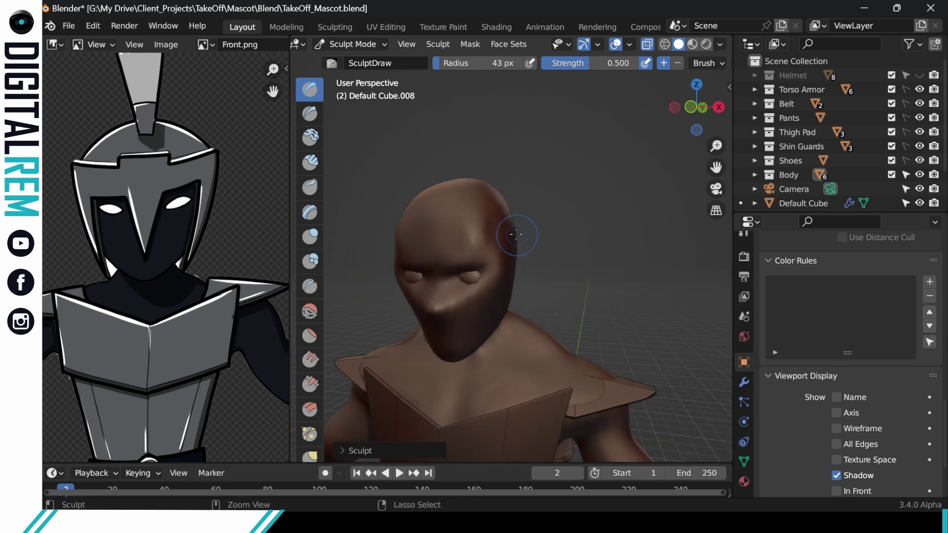
- Build up the side of the head with the Draw brush at a 43 px radius
{"action": "mouse_move", "coordinate": [538, 249]}
{"action": "middle_mouse_down"}
{"action": "mouse_move", "coordinate": [576, 229]}
{"action": "mouse_move", "coordinate": [491, 217]}
{"action": "mouse_move", "coordinate": [548, 224]}
{"action": "middle_mouse_up"}
{"action": "scroll", "coordinate": [617, 64], "scroll_direction": "down", "scroll_amount": 5}
{"action": "left_click", "coordinate": [654, 63]}
{"action": "left_click", "coordinate": [652, 199]}
{"action": "key", "text": "shift+s"}
{"action": "left_click_drag", "start_coordinate": [514, 232], "coordinate": [509, 222]}
{"action": "mouse_move", "coordinate": [509, 221]}
{"action": "middle_mouse_down"}
{"action": "mouse_move", "coordinate": [544, 241]}
{"action": "mouse_move", "coordinate": [482, 213]}
{"action": "mouse_move", "coordinate": [513, 218]}
{"action": "middle_mouse_up"}
{"action": "left_click", "coordinate": [310, 88]}
- Reshape the skull with Elastic Deform at a 79 px radius and soften it with the Smooth brush at 56 px
{"action": "middle_click_drag", "start_coordinate": [413, 121], "coordinate": [539, 254]}
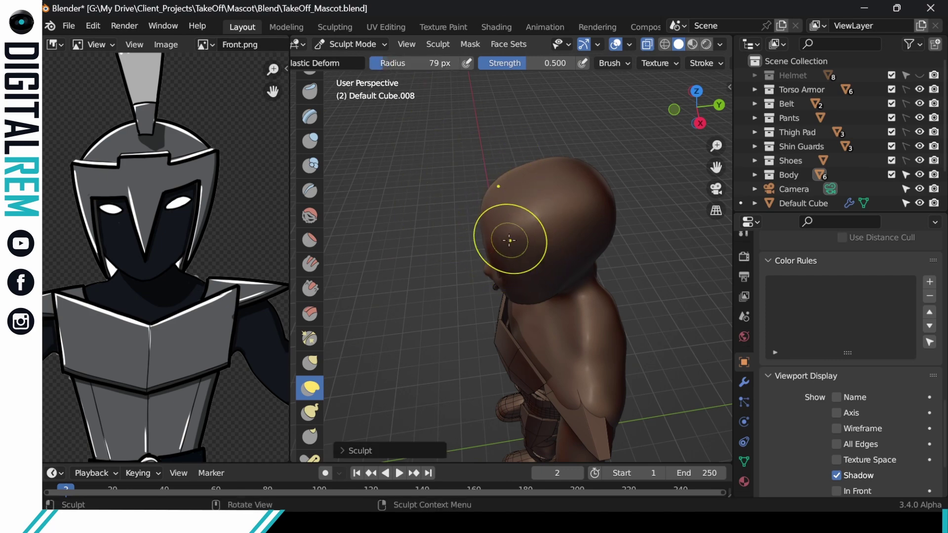
{"action": "mouse_move", "coordinate": [509, 240]}
{"action": "middle_mouse_down"}
{"action": "mouse_move", "coordinate": [323, 188]}
{"action": "mouse_move", "coordinate": [314, 397]}
{"action": "middle_mouse_up"}
{"action": "left_click", "coordinate": [309, 311]}
{"action": "middle_click_drag", "start_coordinate": [309, 311], "coordinate": [316, 259]}
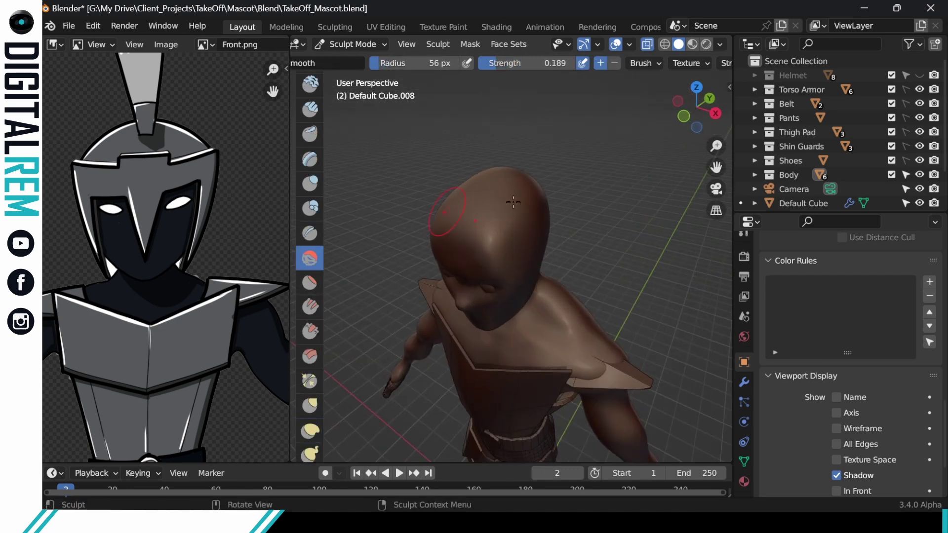
{"action": "middle_click_drag", "start_coordinate": [496, 251], "coordinate": [548, 184]}
{"action": "mouse_move", "coordinate": [405, 316]}
{"action": "middle_mouse_down"}
{"action": "mouse_move", "coordinate": [446, 260]}
{"action": "mouse_move", "coordinate": [535, 258]}
{"action": "mouse_move", "coordinate": [444, 321]}
{"action": "middle_mouse_up"}
- Work over the forehead and temple with the Layer brush at 86 px radius and 0.163 strength
{"action": "key", "text": "x"}
{"action": "scroll", "coordinate": [535, 258], "scroll_direction": "down", "scroll_amount": 4}
{"action": "scroll", "coordinate": [311, 381], "scroll_direction": "down", "scroll_amount": 4}
{"action": "left_click", "coordinate": [310, 380]}
{"action": "mouse_move", "coordinate": [518, 232]}
{"action": "middle_mouse_down", "text": "ctrl"}
{"action": "mouse_move", "coordinate": [518, 213]}
{"action": "mouse_move", "coordinate": [489, 217]}
{"action": "middle_mouse_up", "text": "ctrl"}
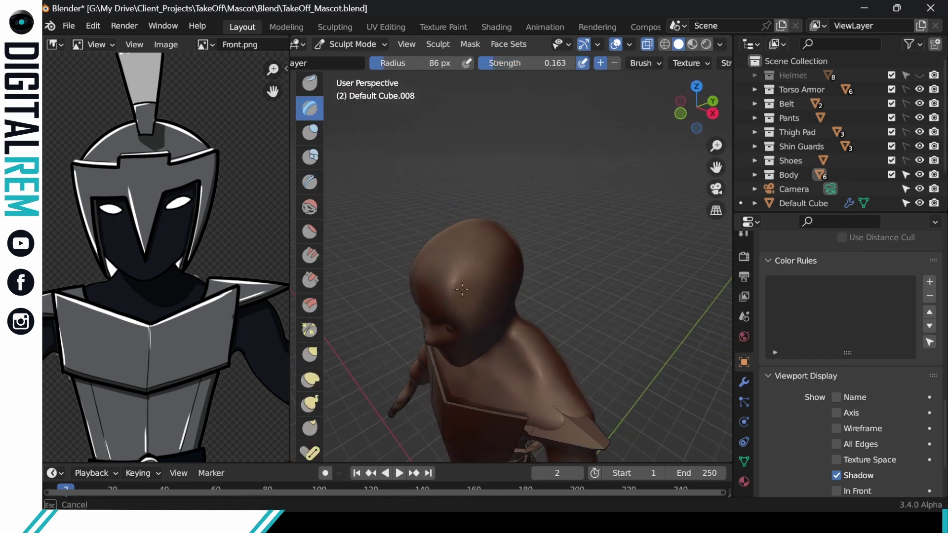
{"action": "left_click_drag", "start_coordinate": [462, 289], "coordinate": [455, 286]}
{"action": "middle_click_drag", "start_coordinate": [454, 287], "coordinate": [509, 247]}
{"action": "left_click_drag", "start_coordinate": [451, 296], "coordinate": [442, 292]}
{"action": "middle_click_drag", "start_coordinate": [528, 213], "coordinate": [487, 246]}
- Define the brow and face planes with the Clay Strips brush at 48 px radius and 0.600 strength
{"action": "key", "text": "i"}
{"action": "mouse_move", "coordinate": [486, 291]}
{"action": "middle_mouse_down"}
{"action": "mouse_move", "coordinate": [534, 257]}
{"action": "mouse_move", "coordinate": [528, 247]}
{"action": "mouse_move", "coordinate": [572, 194]}
{"action": "mouse_move", "coordinate": [402, 195]}
{"action": "mouse_move", "coordinate": [450, 240]}
{"action": "mouse_move", "coordinate": [495, 197]}
{"action": "mouse_move", "coordinate": [662, 210]}
{"action": "mouse_move", "coordinate": [459, 249]}
{"action": "mouse_move", "coordinate": [474, 207]}
{"action": "mouse_move", "coordinate": [462, 275]}
{"action": "mouse_move", "coordinate": [434, 288]}
{"action": "mouse_move", "coordinate": [523, 278]}
{"action": "mouse_move", "coordinate": [493, 247]}
{"action": "mouse_move", "coordinate": [522, 220]}
{"action": "mouse_move", "coordinate": [577, 226]}
{"action": "mouse_move", "coordinate": [503, 268]}
{"action": "mouse_move", "coordinate": [611, 241]}
{"action": "mouse_move", "coordinate": [446, 321]}
{"action": "mouse_move", "coordinate": [497, 302]}
{"action": "mouse_move", "coordinate": [533, 273]}
{"action": "middle_mouse_up"}
{"action": "left_click", "coordinate": [314, 109]}
{"action": "scroll", "coordinate": [312, 118], "scroll_direction": "up", "scroll_amount": 4}
{"action": "left_click", "coordinate": [310, 163]}
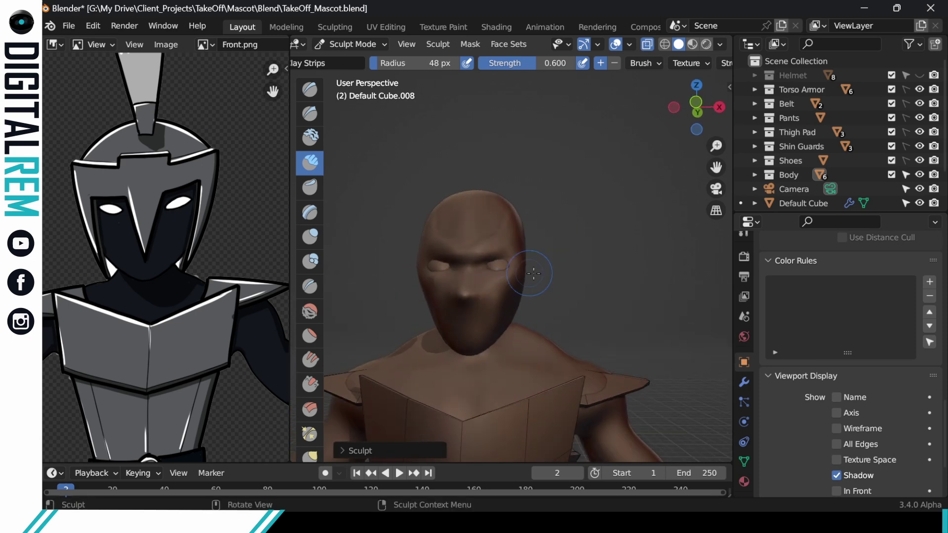
- Soften the cheeks with the Smooth brush and level the forehead with the Flatten brush
{"action": "scroll", "coordinate": [642, 63], "scroll_direction": "down", "scroll_amount": 5}
{"action": "left_click", "coordinate": [700, 65]}
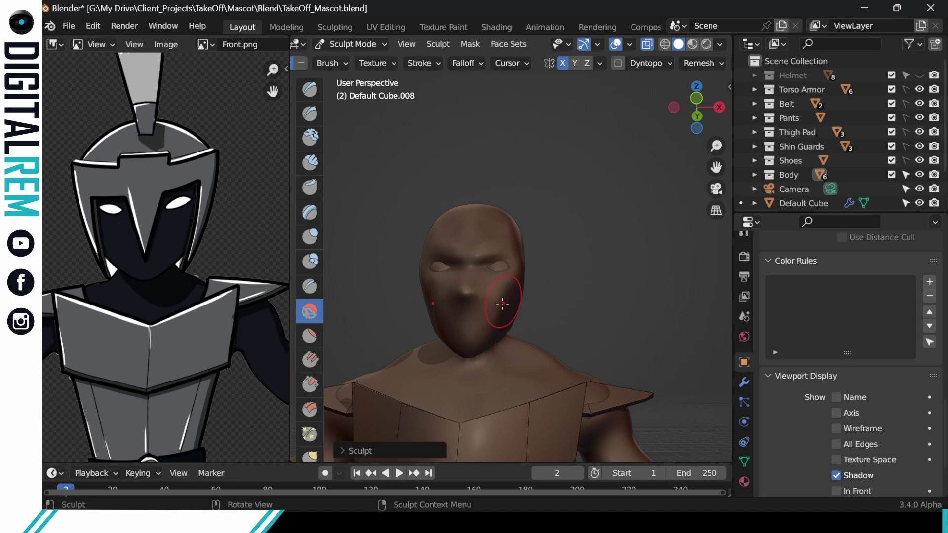
{"action": "middle_click_drag", "start_coordinate": [502, 303], "coordinate": [486, 286]}
{"action": "middle_click_drag", "start_coordinate": [504, 202], "coordinate": [512, 208]}
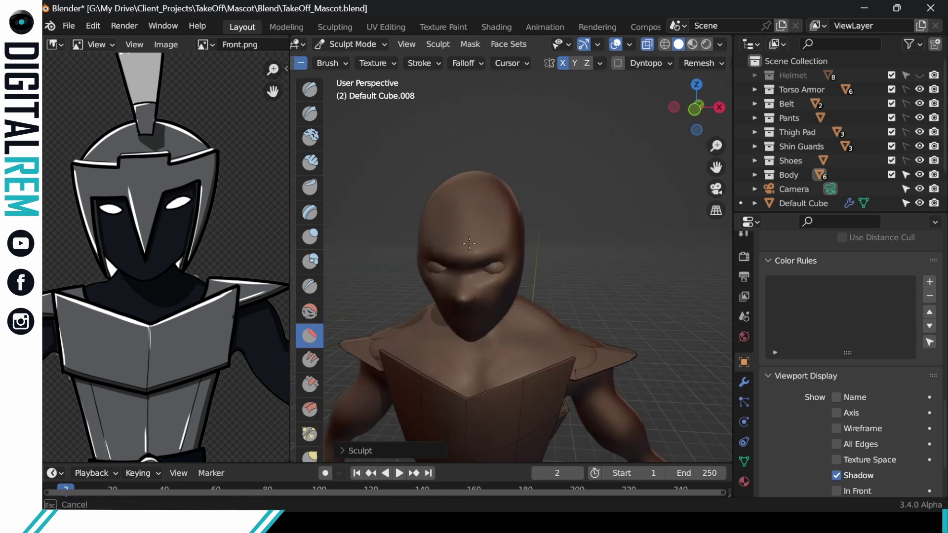
{"action": "mouse_move", "coordinate": [469, 242]}
{"action": "middle_mouse_down"}
{"action": "mouse_move", "coordinate": [514, 252]}
{"action": "mouse_move", "coordinate": [461, 338]}
{"action": "mouse_move", "coordinate": [477, 293]}
{"action": "mouse_move", "coordinate": [497, 354]}
{"action": "mouse_move", "coordinate": [533, 313]}
{"action": "mouse_move", "coordinate": [535, 387]}
{"action": "mouse_move", "coordinate": [592, 365]}
{"action": "middle_mouse_up"}
{"action": "scroll", "coordinate": [535, 387], "scroll_direction": "down", "scroll_amount": 5}
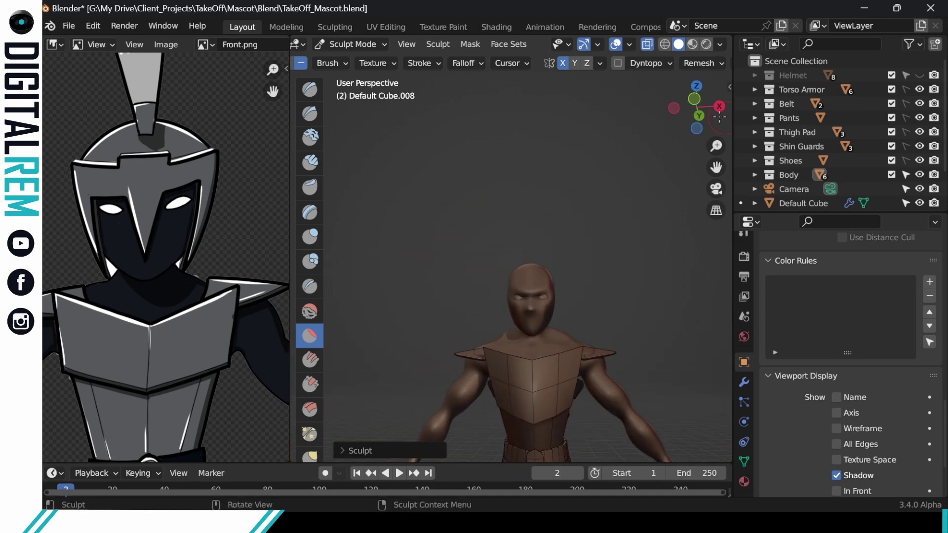
- Make the Helmet collection visible again from Object Mode and return the body to Sculpt Mode
{"action": "key", "text": "ctrl+Tab"}
{"action": "scroll", "coordinate": [615, 221], "scroll_direction": "down", "scroll_amount": 2}
{"action": "left_click", "coordinate": [919, 75]}
{"action": "mouse_move", "coordinate": [611, 256]}
{"action": "middle_mouse_down"}
{"action": "mouse_move", "coordinate": [637, 254]}
{"action": "mouse_move", "coordinate": [569, 248]}
{"action": "mouse_move", "coordinate": [516, 328]}
{"action": "mouse_move", "coordinate": [509, 276]}
{"action": "middle_mouse_up"}
{"action": "scroll", "coordinate": [570, 248], "scroll_direction": "up", "scroll_amount": 7}
{"action": "key", "text": "ctrl+Tab"}
- Fit the lower face to the helmet opening with the Elastic Deform brush at a 79 px radius
{"action": "scroll", "coordinate": [517, 328], "scroll_direction": "down", "scroll_amount": 1}
{"action": "scroll", "coordinate": [313, 301], "scroll_direction": "down", "scroll_amount": 3}
{"action": "left_click", "coordinate": [310, 416]}
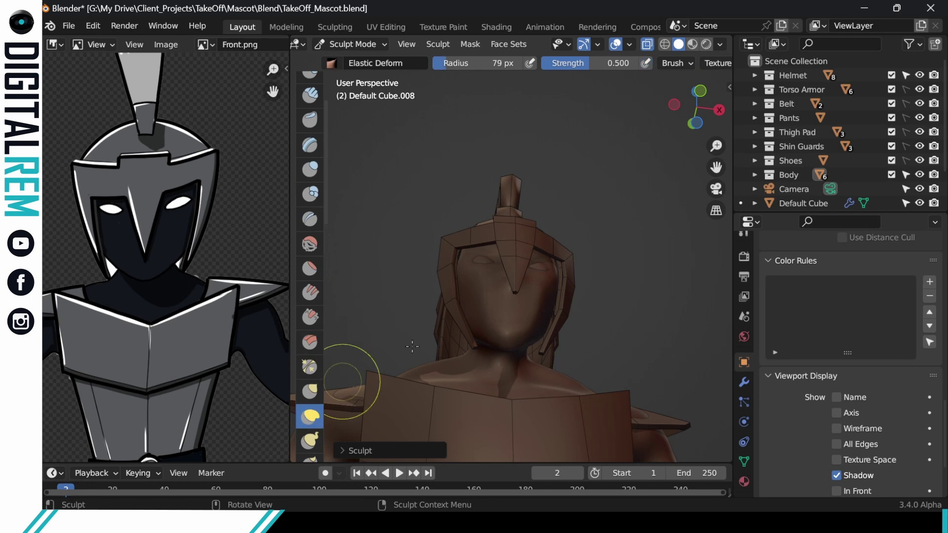
{"action": "mouse_move", "coordinate": [527, 335]}
{"action": "middle_mouse_down"}
{"action": "mouse_move", "coordinate": [508, 335]}
{"action": "mouse_move", "coordinate": [533, 313]}
{"action": "mouse_move", "coordinate": [529, 322]}
{"action": "mouse_move", "coordinate": [545, 334]}
{"action": "mouse_move", "coordinate": [566, 291]}
{"action": "middle_mouse_up"}
{"action": "mouse_move", "coordinate": [574, 251]}
{"action": "middle_mouse_down"}
{"action": "mouse_move", "coordinate": [714, 140]}
{"action": "mouse_move", "coordinate": [562, 227]}
{"action": "mouse_move", "coordinate": [562, 264]}
{"action": "middle_mouse_up"}
{"action": "left_click", "coordinate": [562, 265]}
{"action": "scroll", "coordinate": [610, 222], "scroll_direction": "down", "scroll_amount": 4}
- Check the helmet fit in Object Mode, and nudge the face again in Sculpt Mode with Elastic Deform
{"action": "key", "text": "ctrl+Tab"}
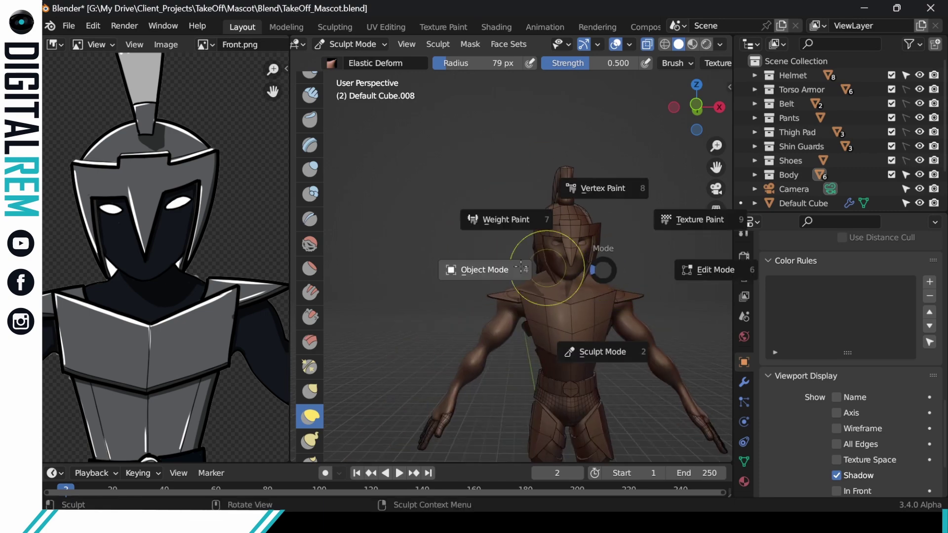
{"action": "left_click", "coordinate": [516, 269]}
{"action": "middle_click_drag", "start_coordinate": [691, 257], "coordinate": [595, 254]}
{"action": "scroll", "coordinate": [472, 249], "scroll_direction": "up", "scroll_amount": 6}
{"action": "key", "text": "ctrl+Tab"}
{"action": "left_click_drag", "start_coordinate": [483, 316], "coordinate": [501, 299]}
{"action": "middle_click_drag", "start_coordinate": [511, 289], "coordinate": [573, 290]}
- Switch to the Draw brush and set its radius to 20 px
{"action": "left_click", "coordinate": [310, 90]}
{"action": "mouse_move", "coordinate": [431, 349]}
{"action": "middle_mouse_down"}
{"action": "mouse_move", "coordinate": [479, 313]}
{"action": "mouse_move", "coordinate": [481, 296]}
{"action": "mouse_move", "coordinate": [596, 283]}
{"action": "middle_mouse_up"}
{"action": "scroll", "coordinate": [617, 63], "scroll_direction": "down", "scroll_amount": 10}
{"action": "left_click", "coordinate": [695, 63]}
{"action": "middle_click_drag", "start_coordinate": [640, 239], "coordinate": [490, 359]}
{"action": "left_click_drag", "start_coordinate": [475, 68], "coordinate": [481, 67]}
{"action": "scroll", "coordinate": [599, 244], "scroll_direction": "down", "scroll_amount": 5}
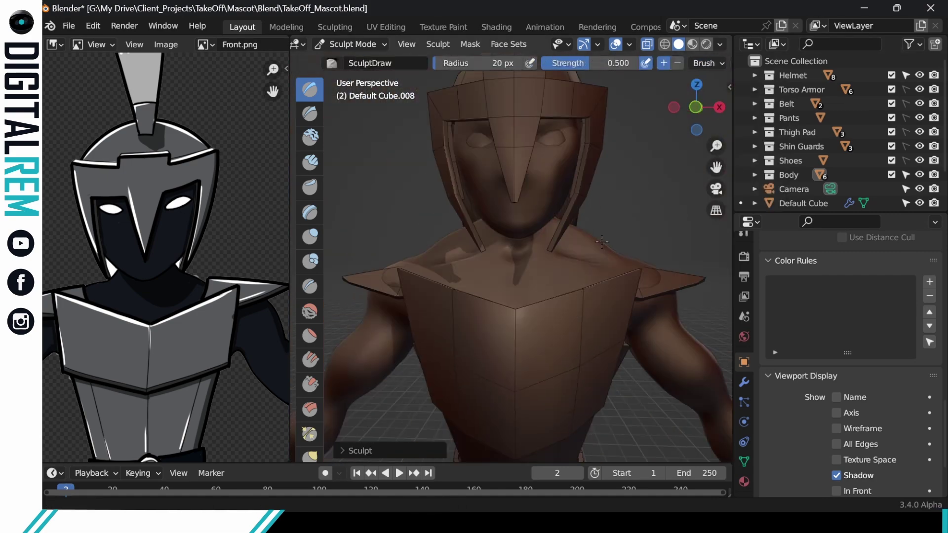
- Hide all armor and clothing collections except the Helmet, and sculpt abdominal muscles on the torso with the Draw brush
{"action": "middle_click_drag", "start_coordinate": [599, 244], "coordinate": [459, 265]}
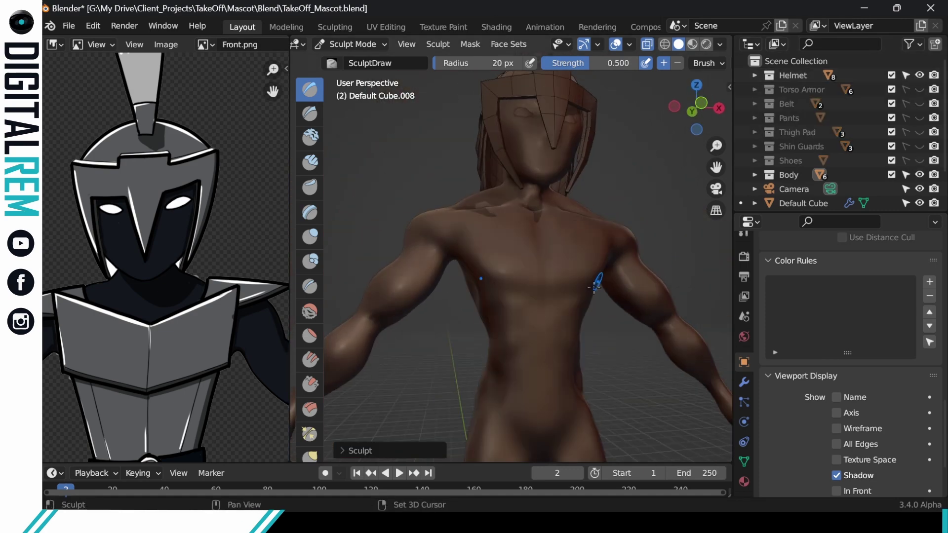
{"action": "middle_click_drag", "start_coordinate": [474, 306], "coordinate": [489, 333]}
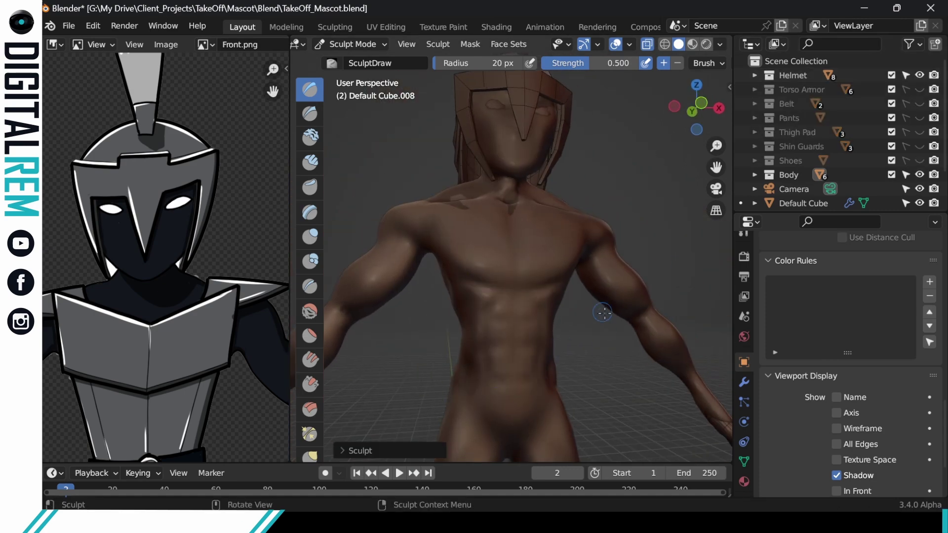
{"action": "middle_click_drag", "start_coordinate": [603, 312], "coordinate": [493, 341]}
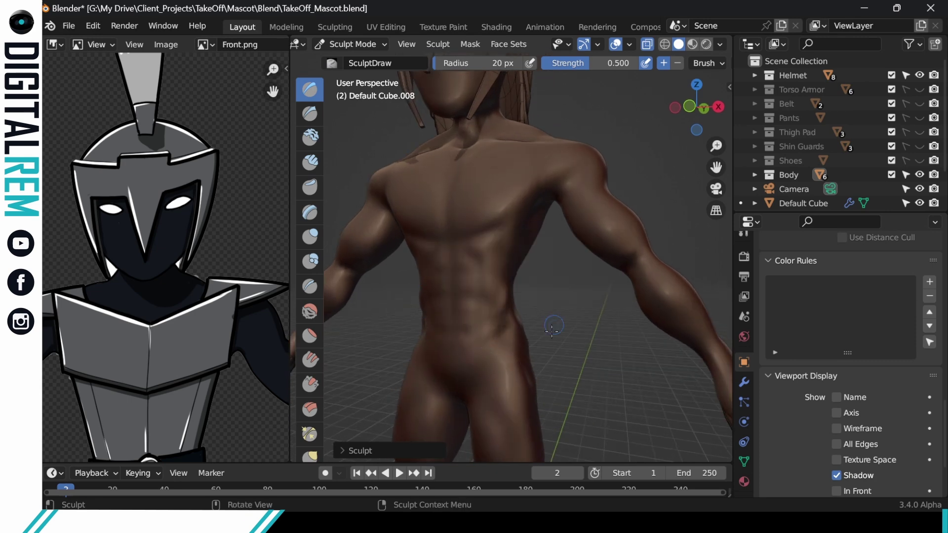
- Switch to the Smooth brush and soften the abdominal muscles and waist on the mascot's torso
{"action": "middle_click_drag", "start_coordinate": [552, 330], "coordinate": [488, 340]}
{"action": "middle_click_drag", "start_coordinate": [526, 294], "coordinate": [533, 267]}
{"action": "key", "text": "shift+s"}
{"action": "left_click_drag", "start_coordinate": [498, 250], "coordinate": [499, 261]}
{"action": "middle_click_drag", "start_coordinate": [588, 316], "coordinate": [523, 317]}
{"action": "left_click_drag", "start_coordinate": [440, 276], "coordinate": [436, 289]}
{"action": "mouse_move", "coordinate": [592, 232]}
{"action": "middle_mouse_down"}
{"action": "mouse_move", "coordinate": [622, 250]}
{"action": "mouse_move", "coordinate": [572, 81]}
{"action": "middle_mouse_up"}
{"action": "scroll", "coordinate": [664, 67], "scroll_direction": "down", "scroll_amount": 10}
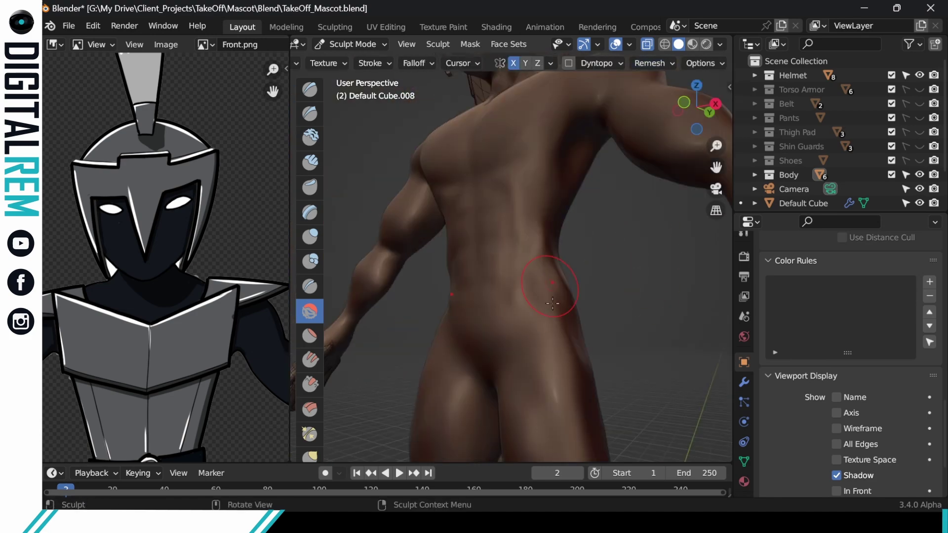
{"action": "left_click_drag", "start_coordinate": [552, 303], "coordinate": [555, 286]}
- Return to the Draw brush and define the abdominal muscles below the chest
{"action": "mouse_move", "coordinate": [568, 285]}
{"action": "middle_mouse_down"}
{"action": "mouse_move", "coordinate": [598, 283]}
{"action": "mouse_move", "coordinate": [499, 291]}
{"action": "middle_mouse_up"}
{"action": "scroll", "coordinate": [593, 256], "scroll_direction": "down", "scroll_amount": 3}
{"action": "right_click", "coordinate": [580, 235]}
{"action": "mouse_move", "coordinate": [578, 324]}
{"action": "middle_mouse_down"}
{"action": "mouse_move", "coordinate": [629, 292]}
{"action": "mouse_move", "coordinate": [567, 222]}
{"action": "mouse_move", "coordinate": [596, 208]}
{"action": "mouse_move", "coordinate": [642, 212]}
{"action": "middle_mouse_up"}
{"action": "scroll", "coordinate": [513, 267], "scroll_direction": "down", "scroll_amount": 2}
{"action": "left_click", "coordinate": [309, 162]}
{"action": "left_click", "coordinate": [310, 89]}
{"action": "scroll", "coordinate": [592, 247], "scroll_direction": "up", "scroll_amount": 4}
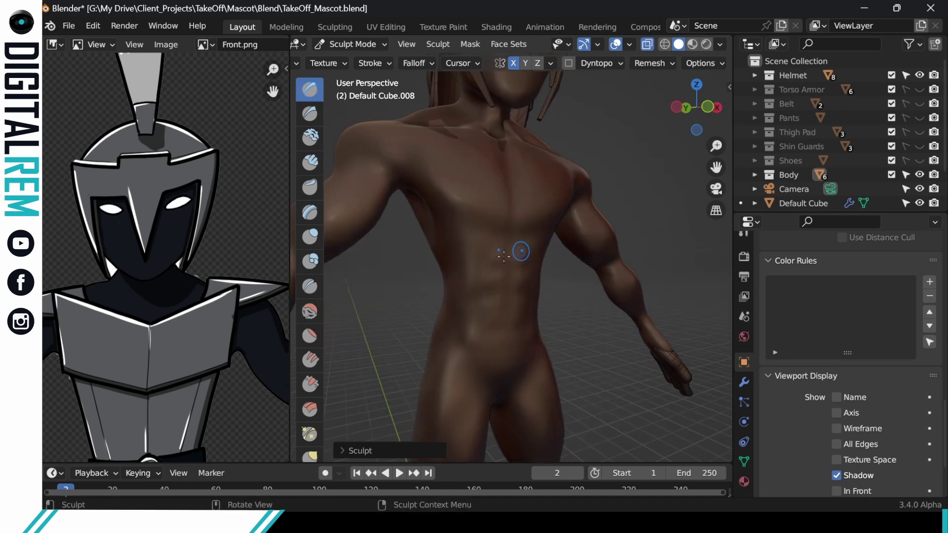
{"action": "middle_click_drag", "start_coordinate": [482, 331], "coordinate": [496, 332]}
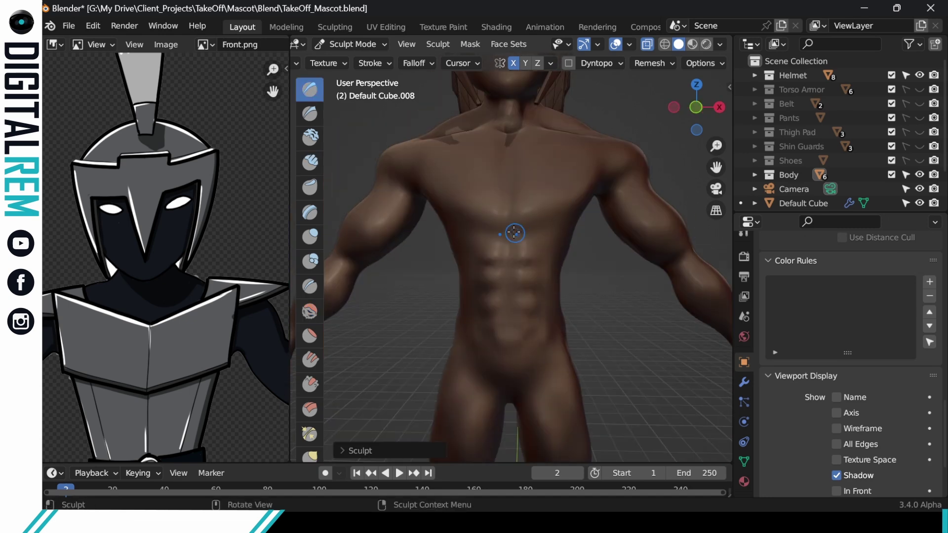
- Strengthen the grooves between the abdominal muscles with the Draw brush, checking them against the whole body
{"action": "middle_click_drag", "start_coordinate": [561, 158], "coordinate": [606, 179]}
{"action": "scroll", "coordinate": [606, 180], "scroll_direction": "down", "scroll_amount": 2}
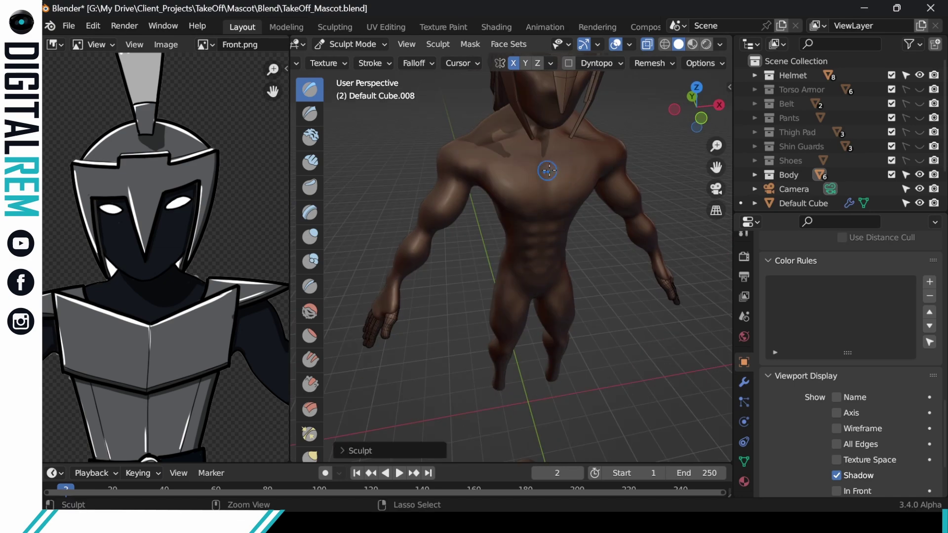
{"action": "mouse_move", "coordinate": [547, 170]}
{"action": "middle_mouse_down"}
{"action": "mouse_move", "coordinate": [627, 169]}
{"action": "mouse_move", "coordinate": [607, 191]}
{"action": "mouse_move", "coordinate": [522, 227]}
{"action": "mouse_move", "coordinate": [484, 232]}
{"action": "mouse_move", "coordinate": [491, 186]}
{"action": "mouse_move", "coordinate": [479, 217]}
{"action": "mouse_move", "coordinate": [410, 235]}
{"action": "mouse_move", "coordinate": [474, 185]}
{"action": "mouse_move", "coordinate": [459, 193]}
{"action": "mouse_move", "coordinate": [486, 183]}
{"action": "mouse_move", "coordinate": [451, 205]}
{"action": "mouse_move", "coordinate": [445, 253]}
{"action": "mouse_move", "coordinate": [408, 217]}
{"action": "mouse_move", "coordinate": [497, 218]}
{"action": "mouse_move", "coordinate": [615, 254]}
{"action": "mouse_move", "coordinate": [533, 290]}
{"action": "mouse_move", "coordinate": [561, 275]}
{"action": "mouse_move", "coordinate": [500, 337]}
{"action": "middle_mouse_up"}
{"action": "right_click", "coordinate": [359, 148]}
{"action": "scroll", "coordinate": [475, 184], "scroll_direction": "up", "scroll_amount": 3}
{"action": "scroll", "coordinate": [445, 253], "scroll_direction": "down", "scroll_amount": 3}
{"action": "scroll", "coordinate": [615, 254], "scroll_direction": "up", "scroll_amount": 2}
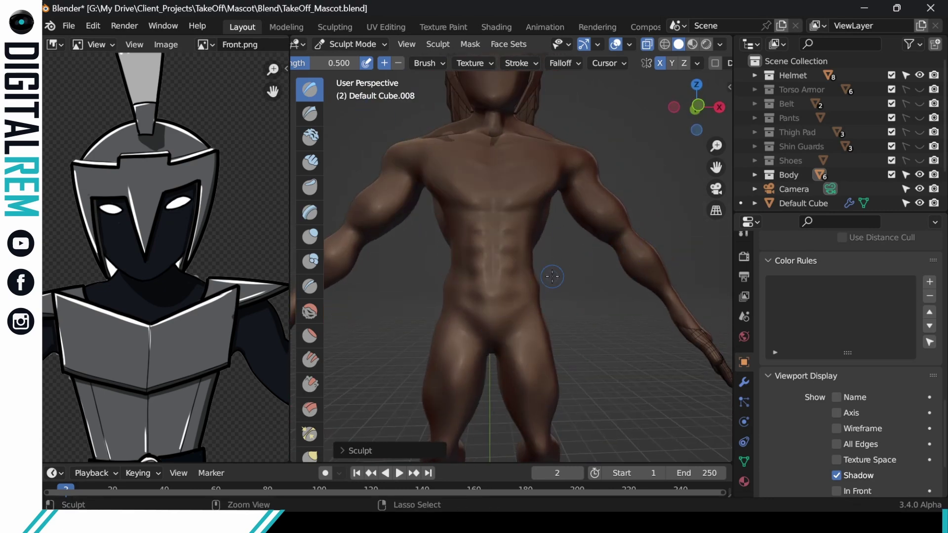
- Soften the abs and lower torso with the Smooth brush
{"action": "middle_click_drag", "start_coordinate": [552, 276], "coordinate": [600, 296]}
{"action": "middle_click_drag", "start_coordinate": [494, 63], "coordinate": [206, 218]}
{"action": "left_click", "coordinate": [654, 63]}
{"action": "middle_click_drag", "start_coordinate": [313, 356], "coordinate": [316, 270]}
{"action": "left_click", "coordinate": [310, 225]}
{"action": "mouse_move", "coordinate": [588, 254]}
{"action": "middle_mouse_down"}
{"action": "mouse_move", "coordinate": [521, 280]}
{"action": "mouse_move", "coordinate": [520, 202]}
{"action": "middle_mouse_up"}
{"action": "middle_click_drag", "start_coordinate": [519, 203], "coordinate": [518, 285], "text": "shift"}
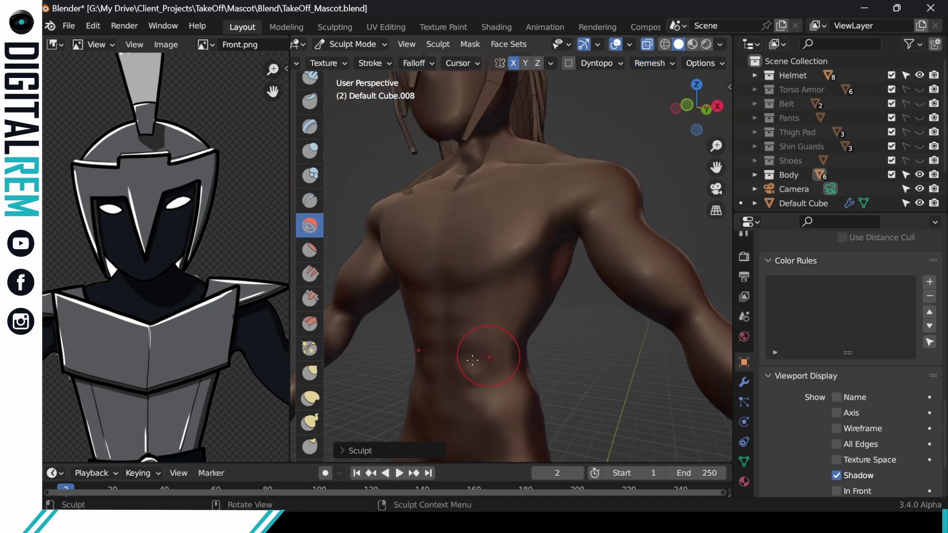
{"action": "scroll", "coordinate": [472, 359], "scroll_direction": "down", "scroll_amount": 4}
{"action": "mouse_move", "coordinate": [472, 359]}
{"action": "middle_mouse_down"}
{"action": "mouse_move", "coordinate": [518, 222]}
{"action": "mouse_move", "coordinate": [568, 250]}
{"action": "mouse_move", "coordinate": [630, 211]}
{"action": "mouse_move", "coordinate": [608, 214]}
{"action": "middle_mouse_up"}
{"action": "scroll", "coordinate": [316, 142], "scroll_direction": "up", "scroll_amount": 3}
- Undo the last stroke and sculpt the outer thighs with the Draw brush
{"action": "left_click", "coordinate": [309, 87]}
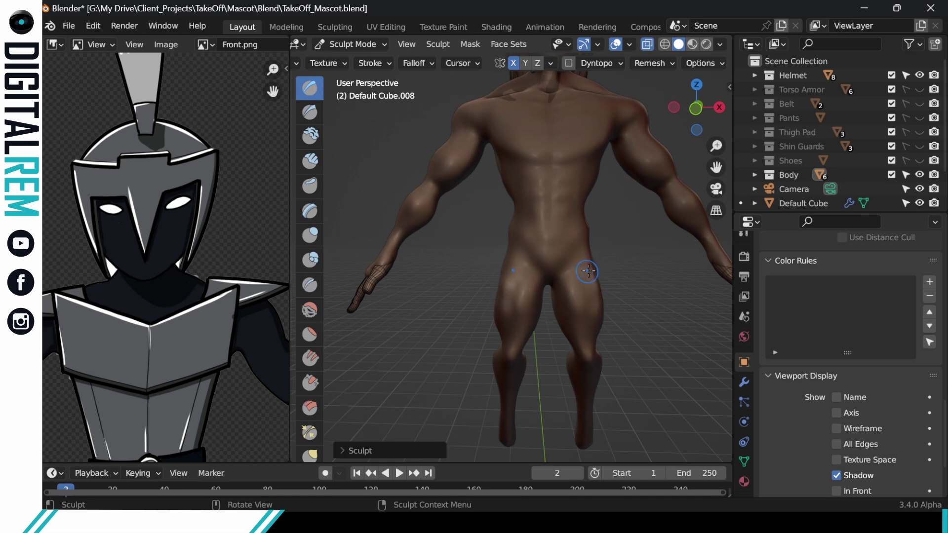
{"action": "middle_click_drag", "start_coordinate": [588, 271], "coordinate": [523, 274]}
{"action": "key", "text": "ctrl+z"}
{"action": "left_click_drag", "start_coordinate": [601, 277], "coordinate": [609, 318]}
{"action": "middle_click_drag", "start_coordinate": [609, 317], "coordinate": [726, 222]}
- Remesh the body and smooth the surface of the thigh
{"action": "left_click", "coordinate": [654, 63]}
{"action": "left_click", "coordinate": [660, 199]}
{"action": "left_click_drag", "start_coordinate": [530, 286], "coordinate": [529, 295], "text": "shift"}
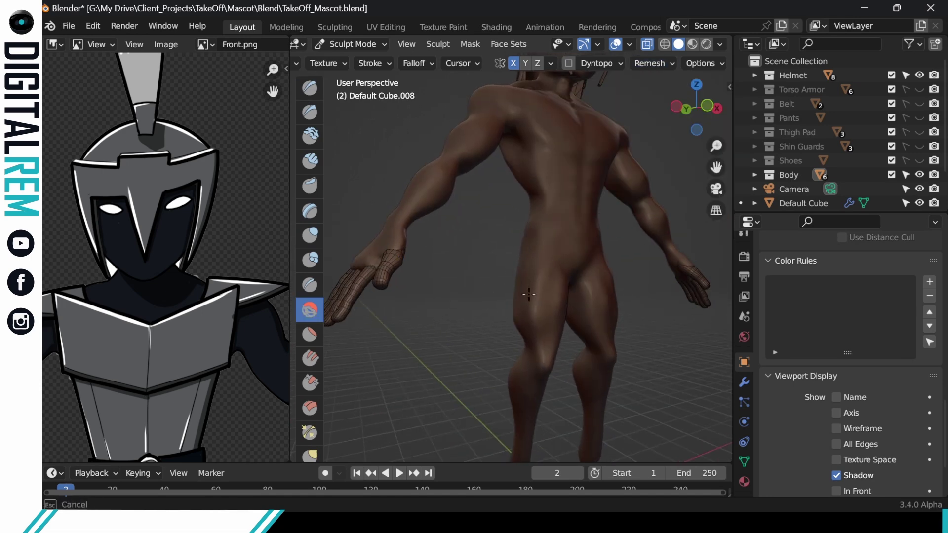
- Adjust the body's outline with the Elastic Deform brush
{"action": "middle_click_drag", "start_coordinate": [521, 275], "coordinate": [597, 296]}
{"action": "key", "text": "g"}
{"action": "left_click_drag", "start_coordinate": [639, 304], "coordinate": [659, 287]}
{"action": "middle_click_drag", "start_coordinate": [666, 245], "coordinate": [676, 252]}
{"action": "scroll", "coordinate": [627, 267], "scroll_direction": "down", "scroll_amount": 2}
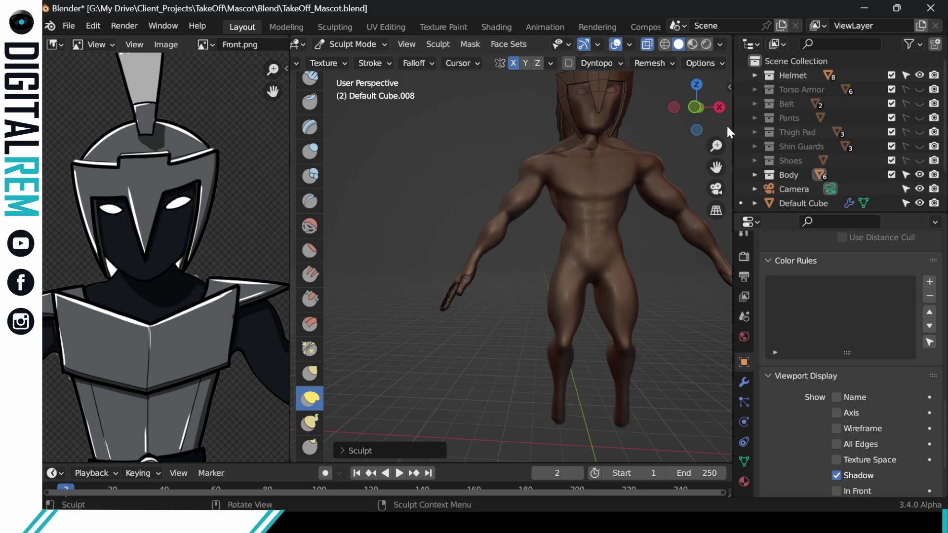
- Show the Torso Armor, Belt, Pants, Thigh Pad, Shin Guards and Shoes collections again and save the file
{"action": "left_click_drag", "start_coordinate": [919, 90], "coordinate": [921, 159]}
{"action": "key", "text": "ctrl+s"}
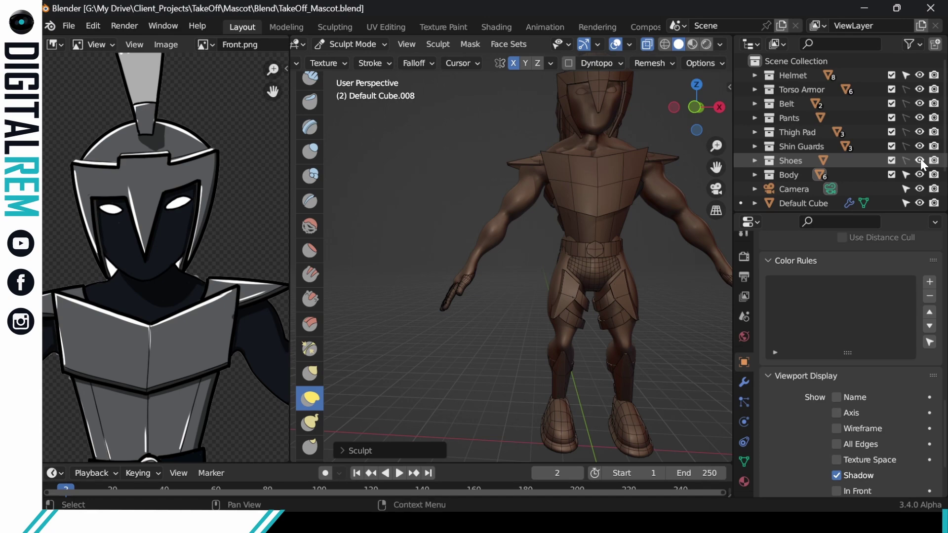
- Return to Object Mode and compare the full armored mascot with the complete front reference image
{"action": "key", "text": "ctrl+Tab"}
{"action": "left_click", "coordinate": [349, 131]}
{"action": "mouse_move", "coordinate": [507, 257]}
{"action": "middle_mouse_down"}
{"action": "mouse_move", "coordinate": [426, 230]}
{"action": "mouse_move", "coordinate": [595, 271]}
{"action": "mouse_move", "coordinate": [524, 262]}
{"action": "middle_mouse_up"}
{"action": "scroll", "coordinate": [428, 233], "scroll_direction": "down", "scroll_amount": 3}
{"action": "scroll", "coordinate": [524, 261], "scroll_direction": "down", "scroll_amount": 3}
{"action": "scroll", "coordinate": [258, 239], "scroll_direction": "down", "scroll_amount": 4}
{"action": "middle_click_drag", "start_coordinate": [258, 239], "coordinate": [222, 200]}
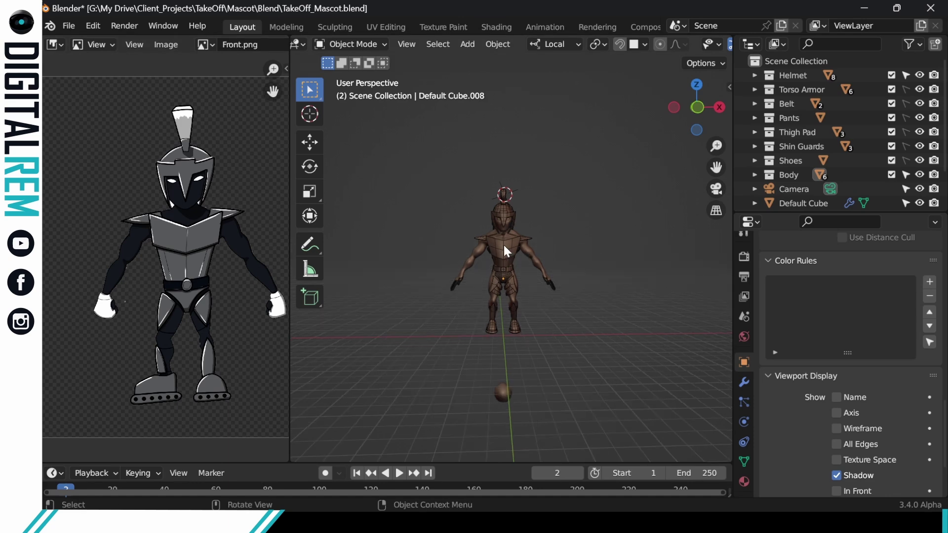
{"action": "scroll", "coordinate": [548, 240], "scroll_direction": "up", "scroll_amount": 1}
- Make the armor and clothing collections selectable, and select the helmet parts in Object Mode
{"action": "left_click_drag", "start_coordinate": [905, 89], "coordinate": [906, 168]}
{"action": "left_click", "coordinate": [507, 205]}
{"action": "scroll", "coordinate": [510, 185], "scroll_direction": "up", "scroll_amount": 5}
{"action": "left_click", "coordinate": [470, 197]}
{"action": "key", "text": "ctrl+Tab"}
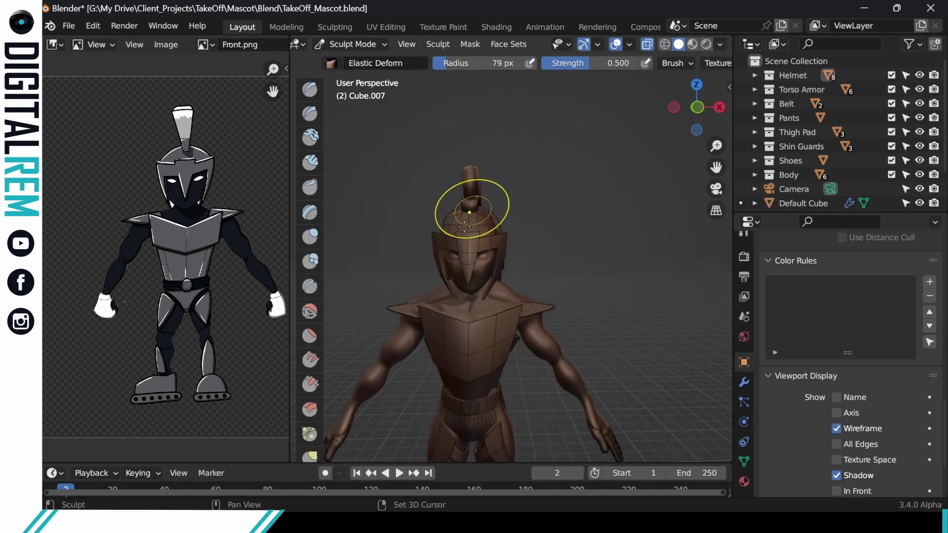
{"action": "key", "text": "ctrl+Tab"}
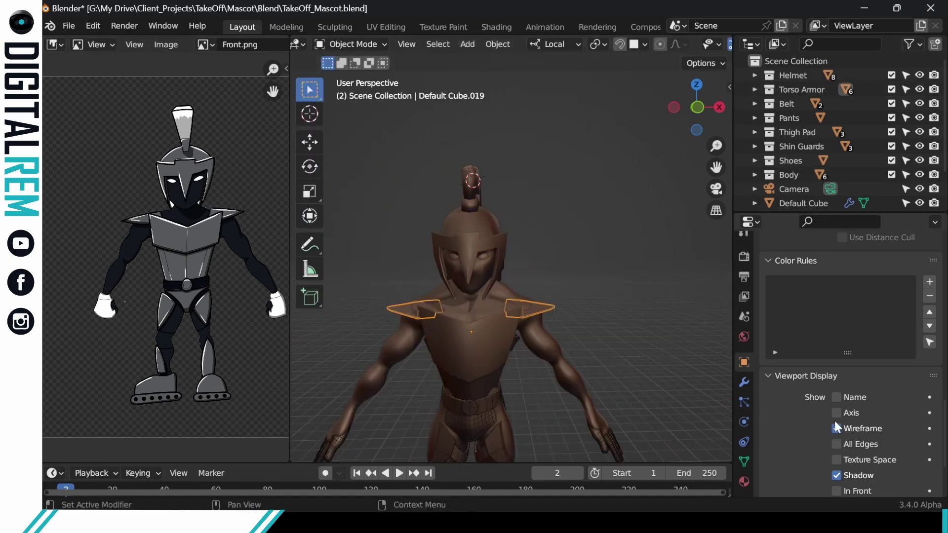
- Turn off the Wireframe display for the helmet and torso armor pieces
{"action": "middle_click_drag", "start_coordinate": [711, 424], "coordinate": [513, 355]}
{"action": "left_click", "coordinate": [837, 429]}
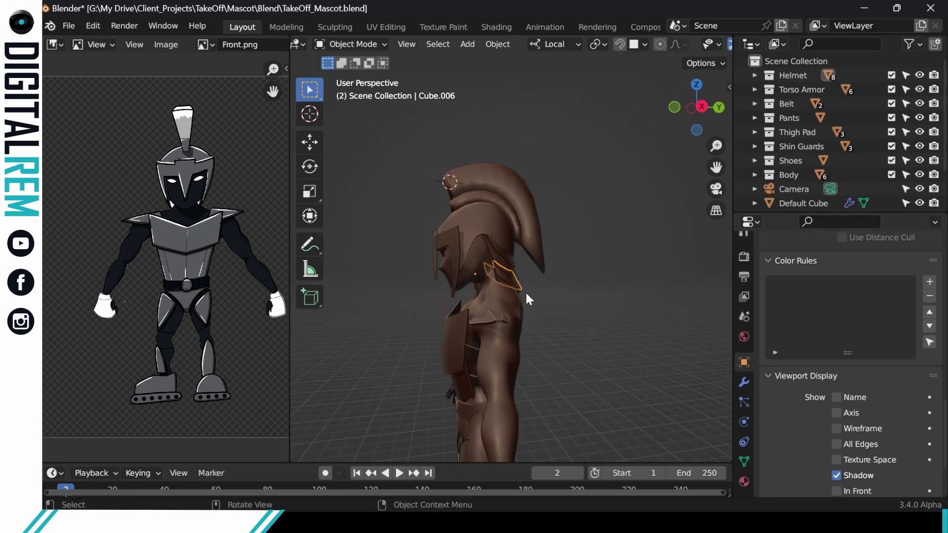
{"action": "left_click", "coordinate": [509, 300]}
{"action": "scroll", "coordinate": [513, 291], "scroll_direction": "up", "scroll_amount": 1}
{"action": "middle_click_drag", "start_coordinate": [513, 279], "coordinate": [470, 271]}
{"action": "scroll", "coordinate": [470, 276], "scroll_direction": "up", "scroll_amount": 1}
{"action": "left_click", "coordinate": [470, 275]}
{"action": "middle_click_drag", "start_coordinate": [631, 361], "coordinate": [658, 282], "text": "shift"}
{"action": "left_click", "coordinate": [523, 281]}
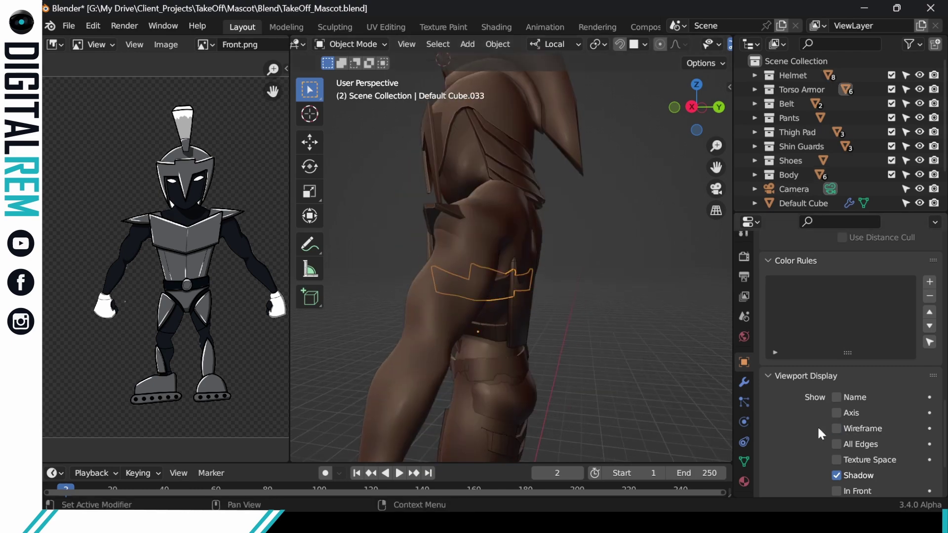
{"action": "left_click", "coordinate": [836, 429]}
- Turn off the Wireframe display for the armor pieces around the waist and thighs
{"action": "scroll", "coordinate": [567, 296], "scroll_direction": "down", "scroll_amount": 2}
{"action": "middle_click_drag", "start_coordinate": [568, 351], "coordinate": [568, 256], "text": "shift"}
{"action": "left_click", "coordinate": [518, 380]}
{"action": "left_click", "coordinate": [836, 428]}
{"action": "scroll", "coordinate": [617, 346], "scroll_direction": "down", "scroll_amount": 2}
{"action": "middle_click_drag", "start_coordinate": [618, 346], "coordinate": [617, 277], "text": "shift"}
- Turn off the Wireframe display for the shin guards, shoes, fingers and thumb
{"action": "left_click", "coordinate": [531, 375]}
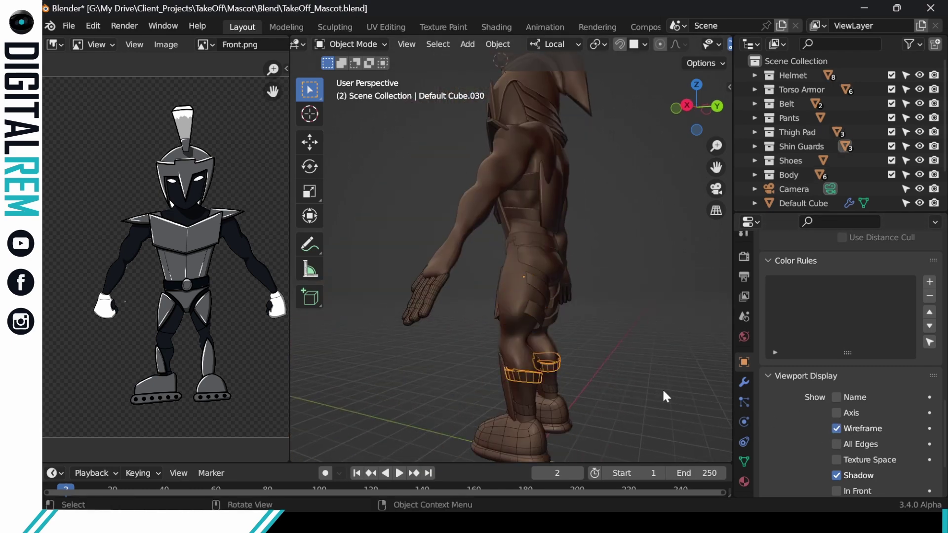
{"action": "middle_click_drag", "start_coordinate": [557, 368], "coordinate": [554, 335]}
{"action": "left_click", "coordinate": [553, 334]}
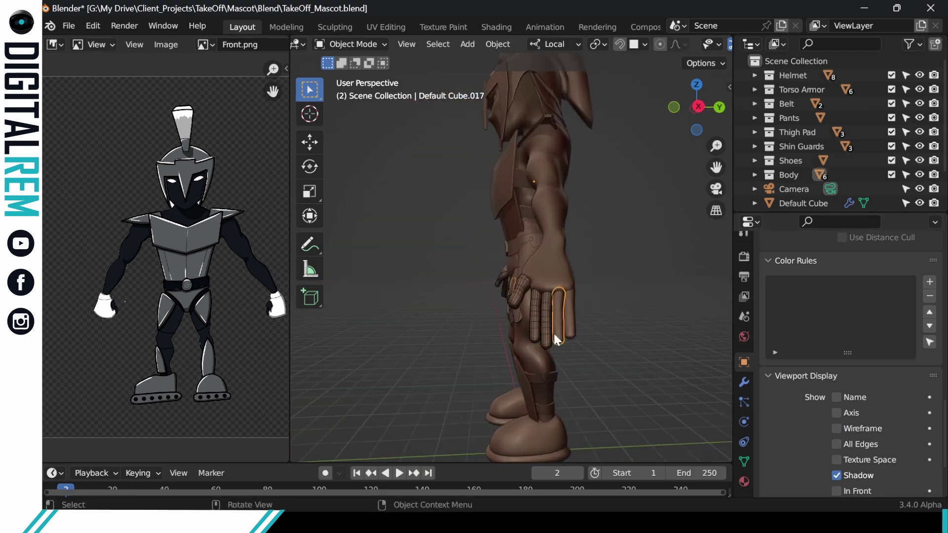
{"action": "left_click", "coordinate": [836, 429]}
{"action": "middle_click_drag", "start_coordinate": [657, 357], "coordinate": [584, 352]}
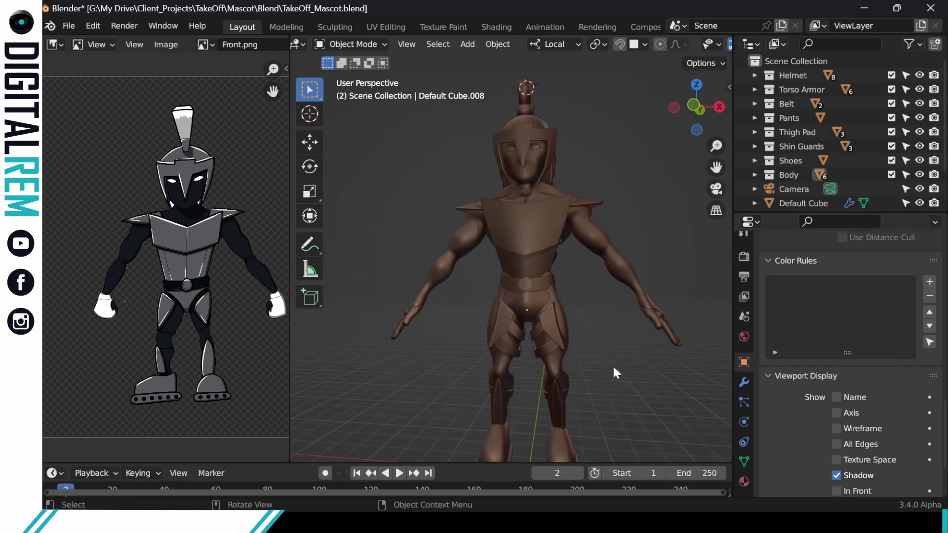
- Save the file and inspect the complete mascot beside the front reference image
{"action": "scroll", "coordinate": [614, 366], "scroll_direction": "down", "scroll_amount": 3}
{"action": "key", "text": "ctrl+s"}
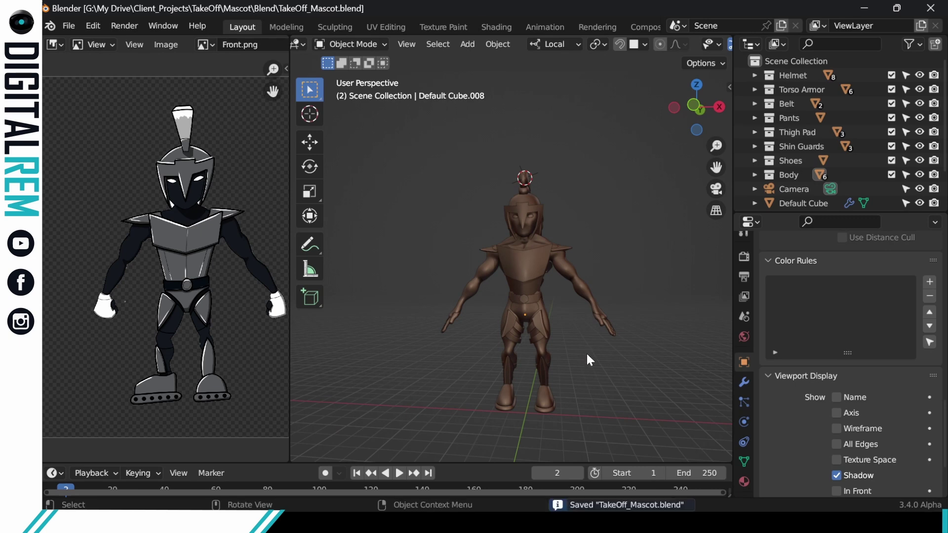
{"action": "scroll", "coordinate": [585, 355], "scroll_direction": "up", "scroll_amount": 2}
{"action": "scroll", "coordinate": [585, 350], "scroll_direction": "up", "scroll_amount": 2}
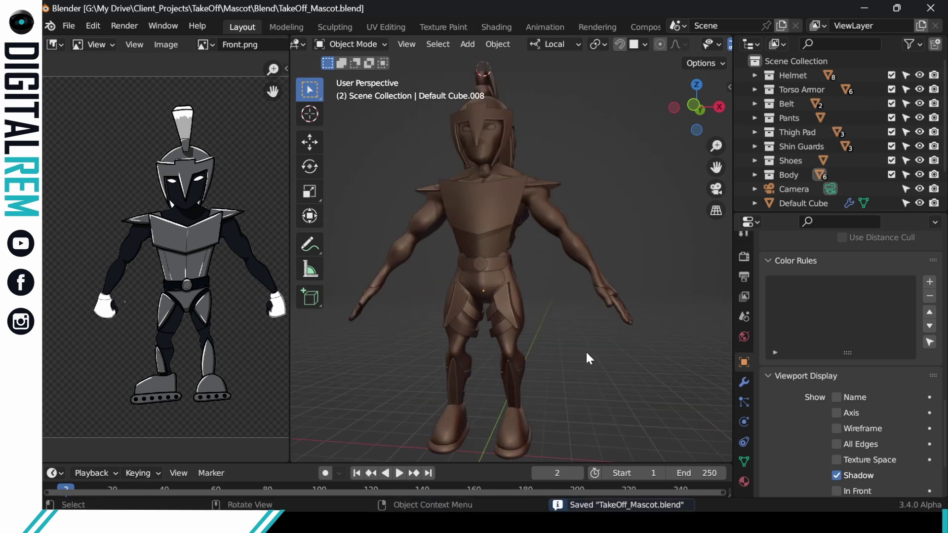
{"action": "middle_click_drag", "start_coordinate": [567, 351], "coordinate": [587, 346], "text": "shift"}
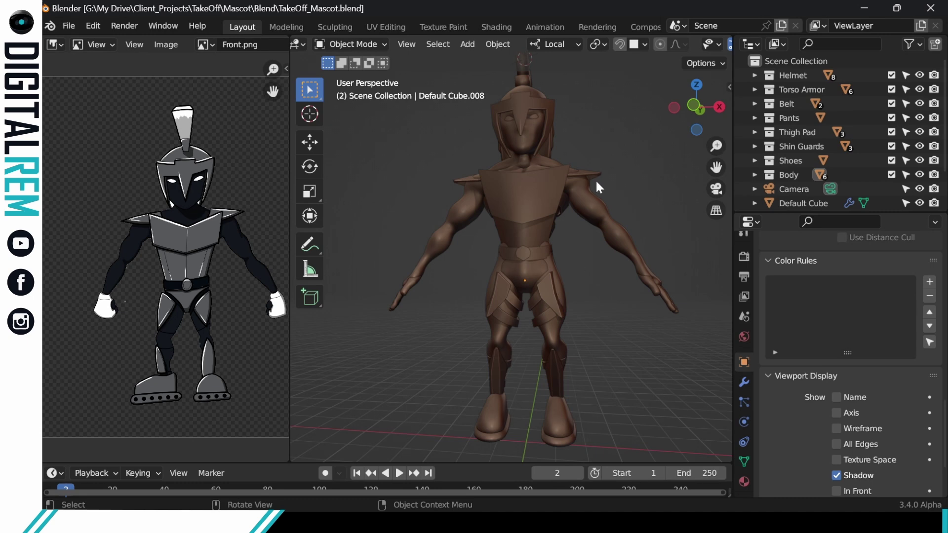
{"action": "middle_click_drag", "start_coordinate": [638, 246], "coordinate": [581, 256]}
{"action": "scroll", "coordinate": [557, 266], "scroll_direction": "up", "scroll_amount": 1}
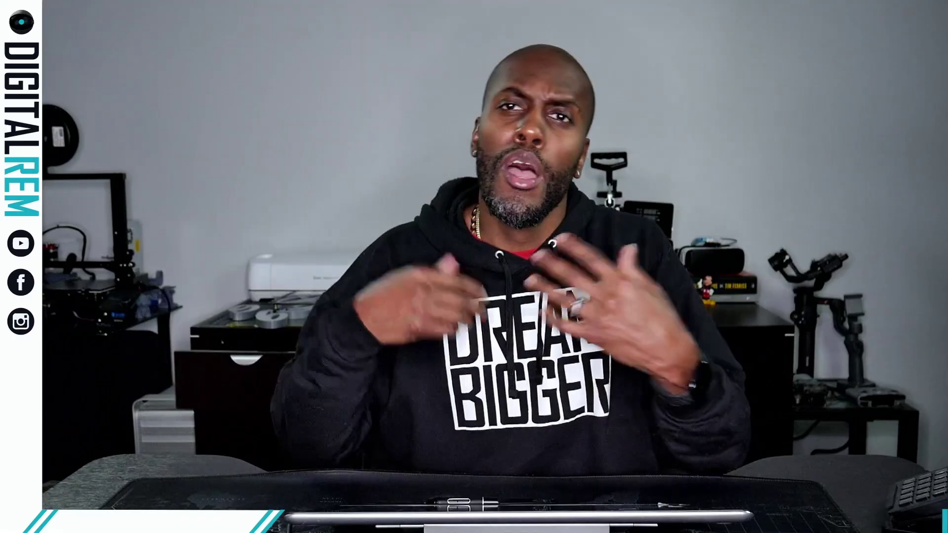